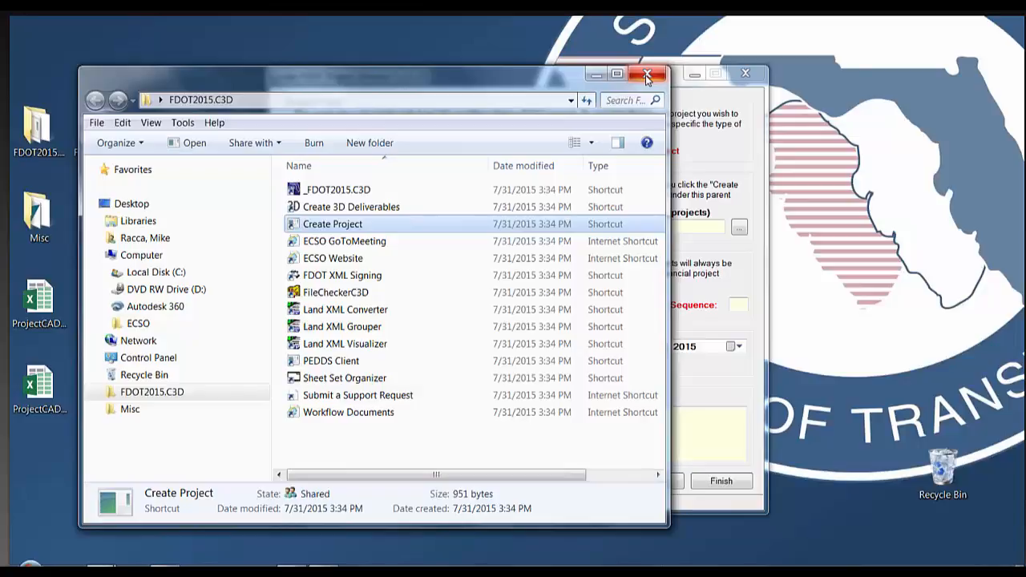
{"action": "left_click", "coordinate": [647, 74]}
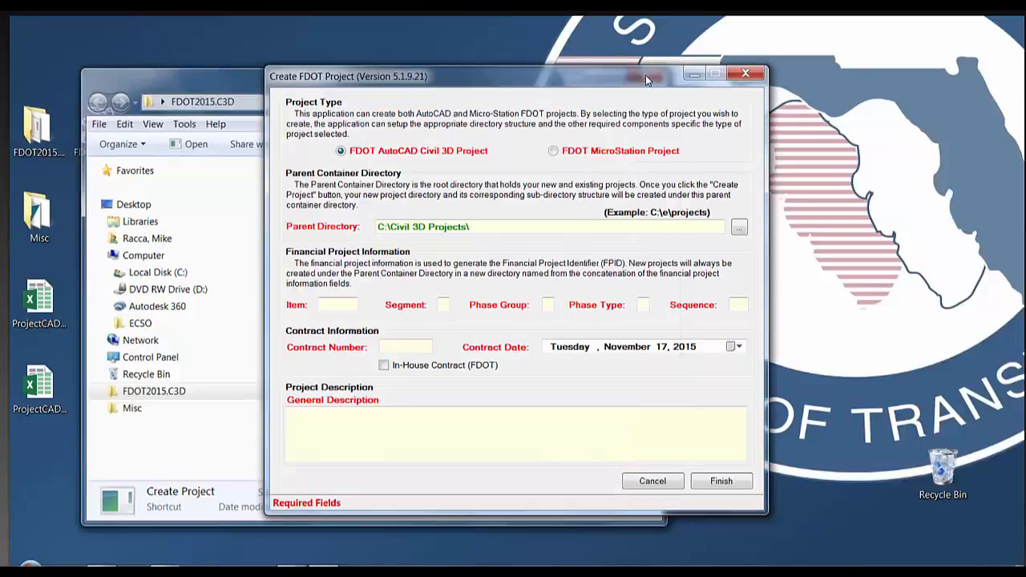
{"action": "left_click_drag", "start_coordinate": [604, 72], "coordinate": [600, 61]}
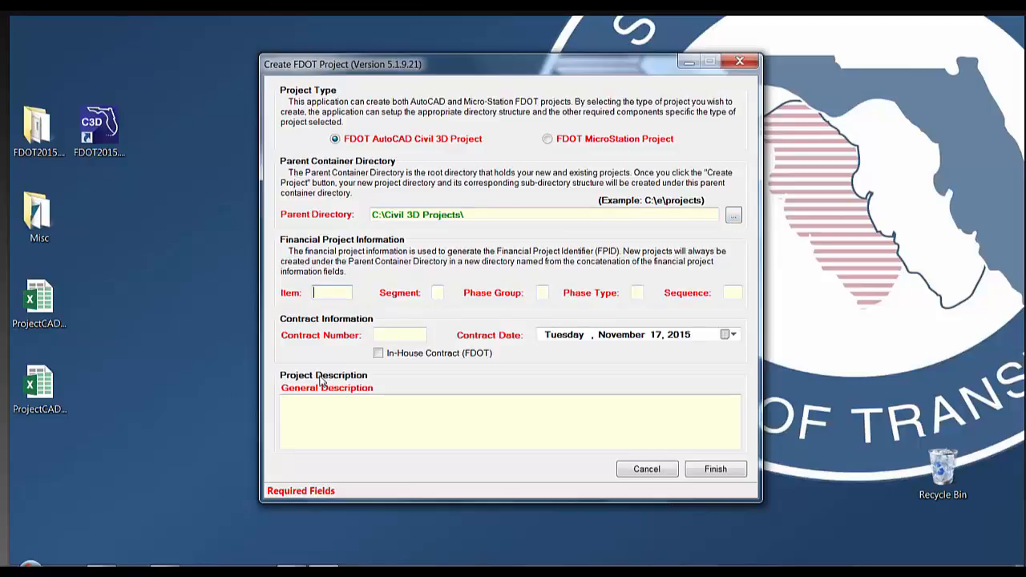
{"action": "type", "text": "1234"}
{"action": "type", "text": "56789"}
{"action": "type", "text": "0"}
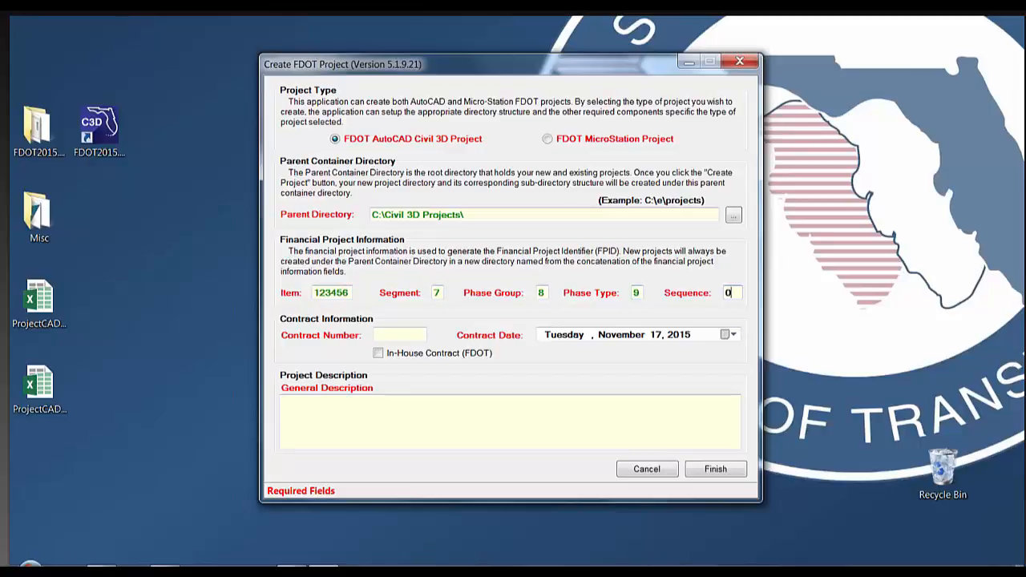
{"action": "type", "text": "0"}
{"action": "type", "text": "9"}
{"action": "type", "text": "999999"}
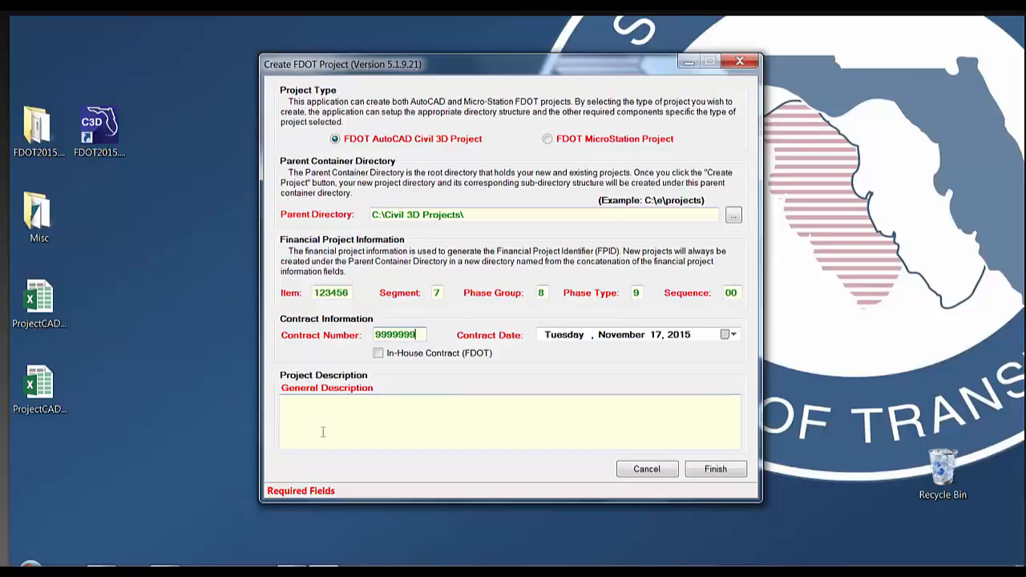
{"action": "left_click", "coordinate": [359, 417]}
{"action": "type", "text": "Civil 3D Demonsw"}
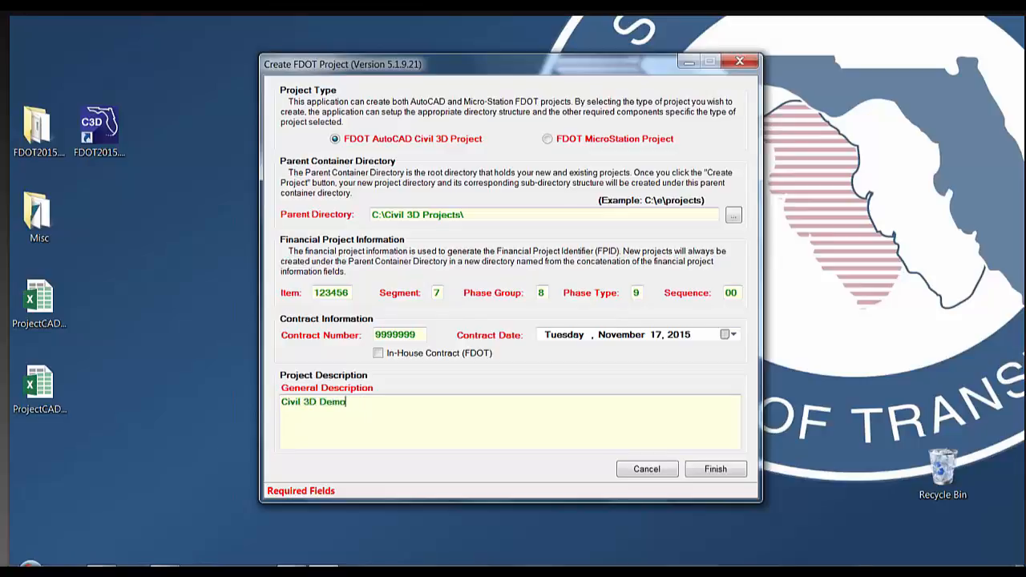
{"action": "left_click", "coordinate": [702, 471]}
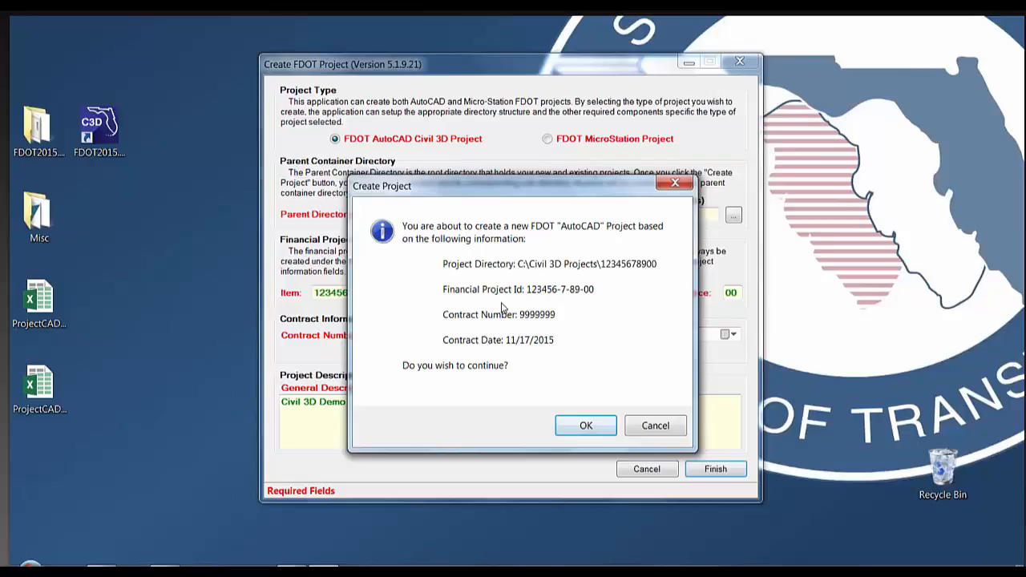
{"action": "left_click", "coordinate": [588, 427]}
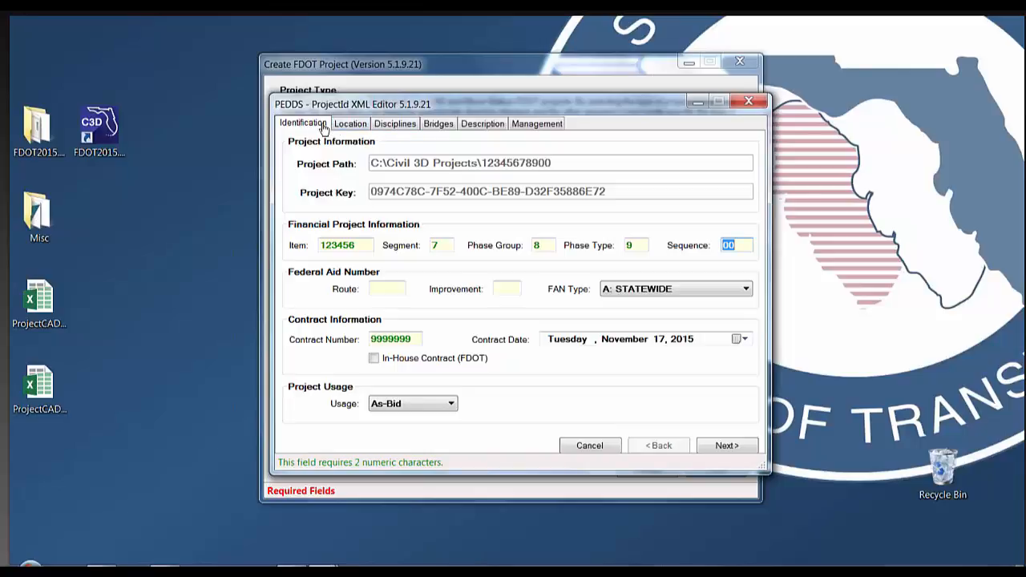
{"action": "left_click", "coordinate": [360, 125]}
{"action": "left_click", "coordinate": [394, 125]}
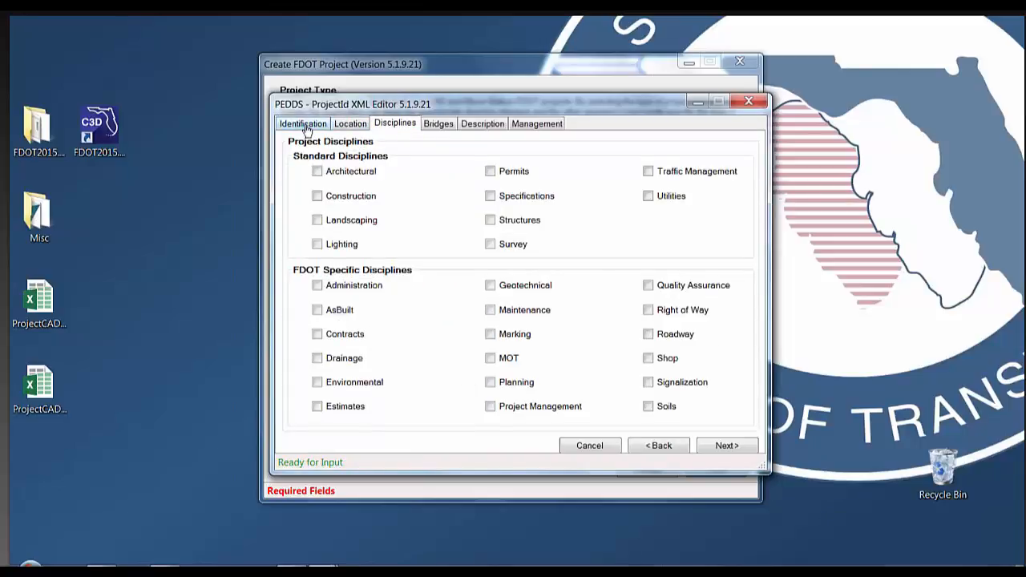
{"action": "left_click", "coordinate": [306, 126]}
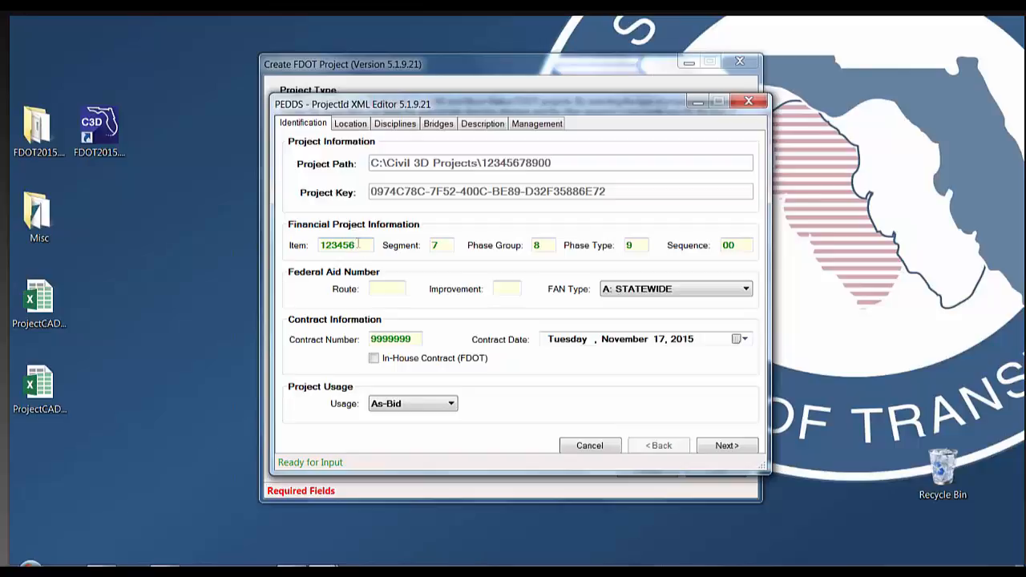
Add a project location in Leon County
{"action": "left_click", "coordinate": [723, 446]}
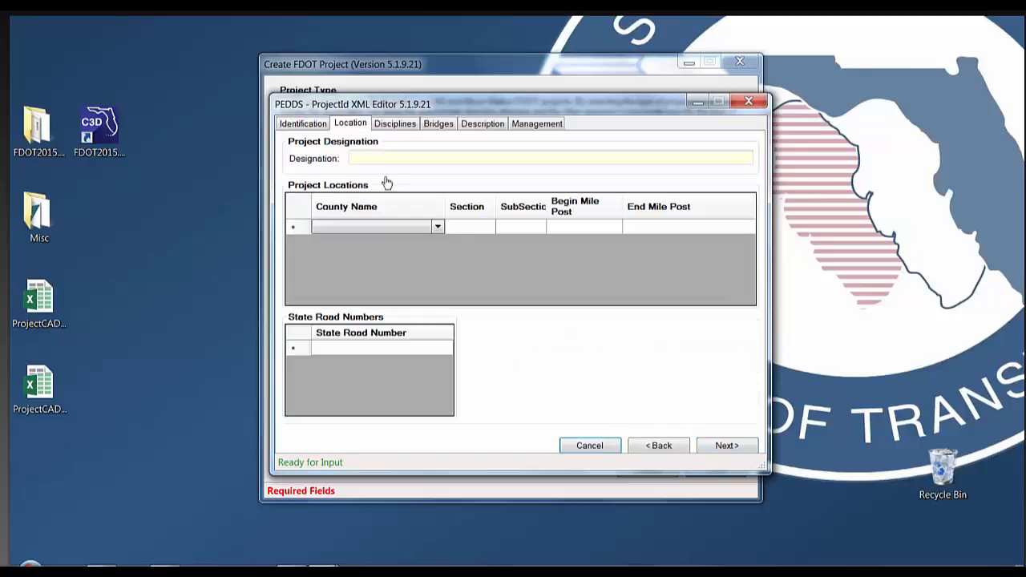
{"action": "left_click", "coordinate": [436, 228]}
{"action": "left_click", "coordinate": [435, 230]}
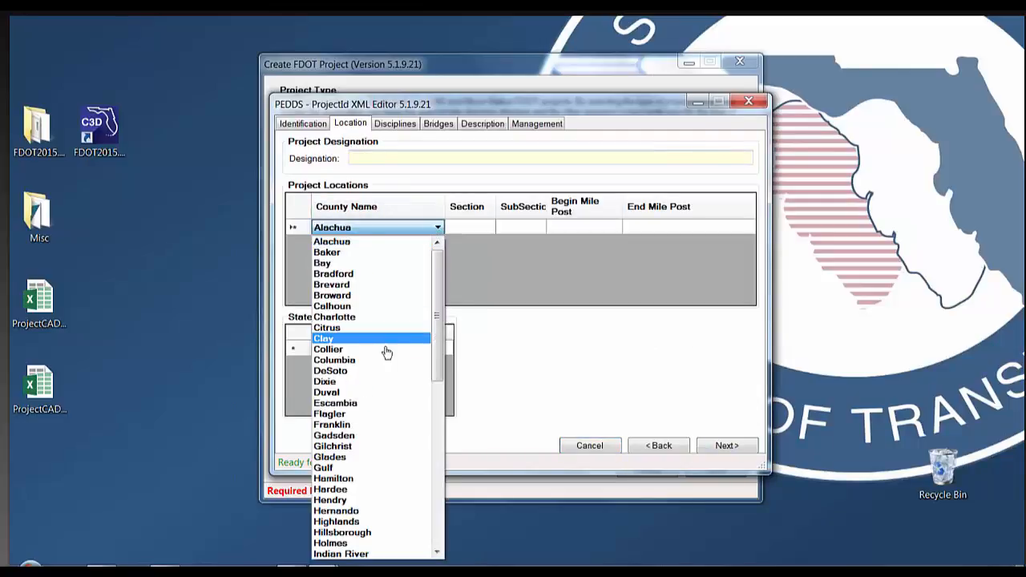
{"action": "scroll", "coordinate": [385, 355], "scroll_direction": "down", "scroll_amount": 6}
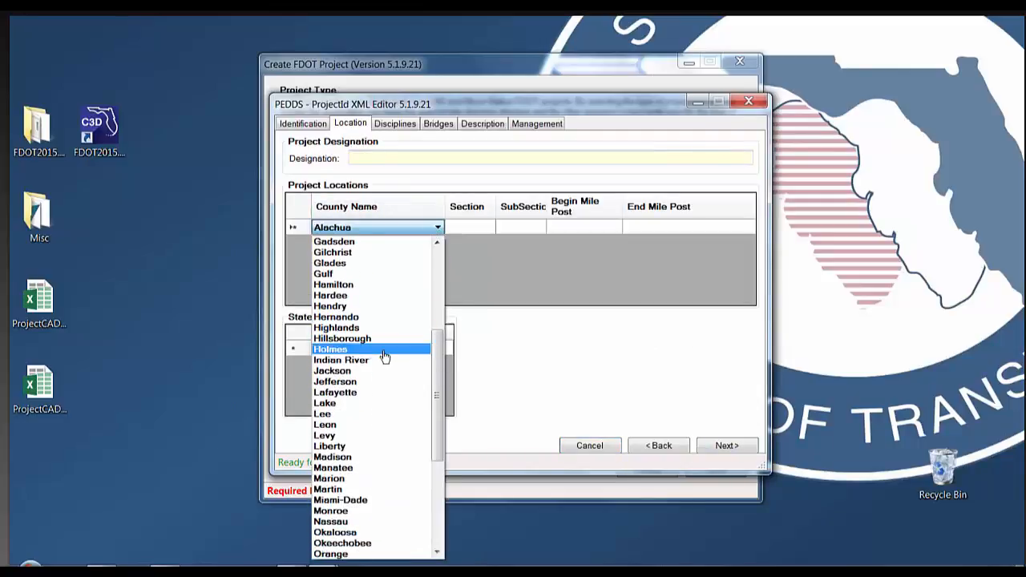
{"action": "left_click", "coordinate": [374, 425]}
Set section 1, subsection 2, and mile posts 100 to 110
{"action": "left_click", "coordinate": [481, 229]}
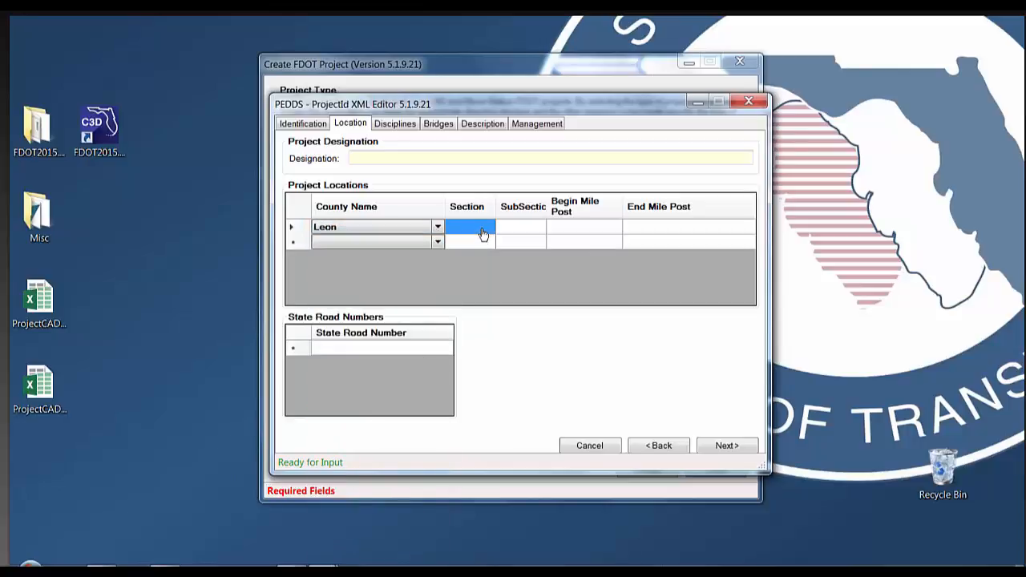
{"action": "type", "text": "1"}
{"action": "key", "text": "Tab"}
{"action": "type", "text": "2"}
{"action": "key", "text": "Tab"}
{"action": "type", "text": "100"}
{"action": "key", "text": "Tab"}
{"action": "type", "text": "110"}
Enter State Road Number 7 and continue to the Disciplines page
{"action": "left_click", "coordinate": [354, 348]}
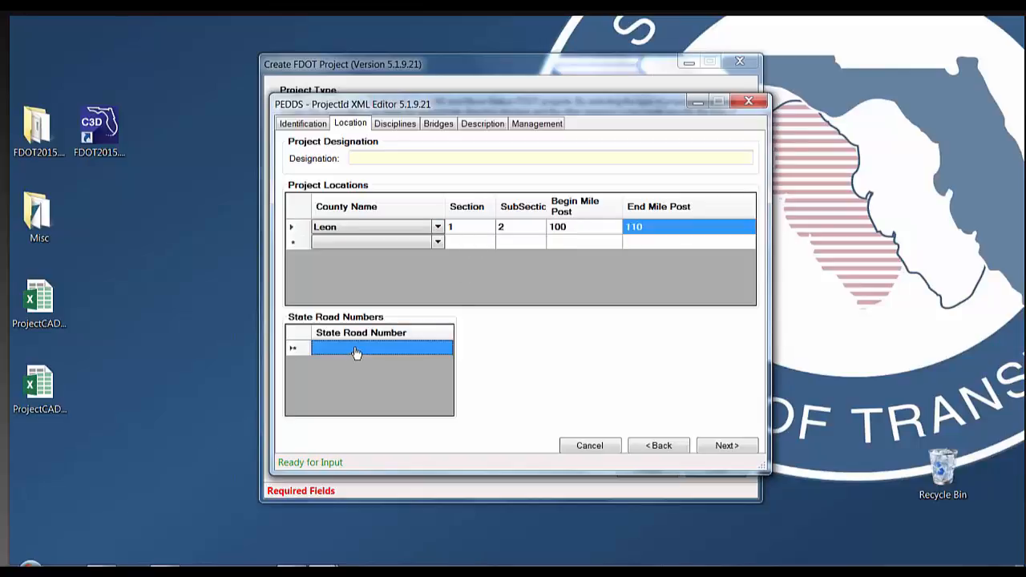
{"action": "left_click", "coordinate": [356, 347]}
{"action": "type", "text": "7"}
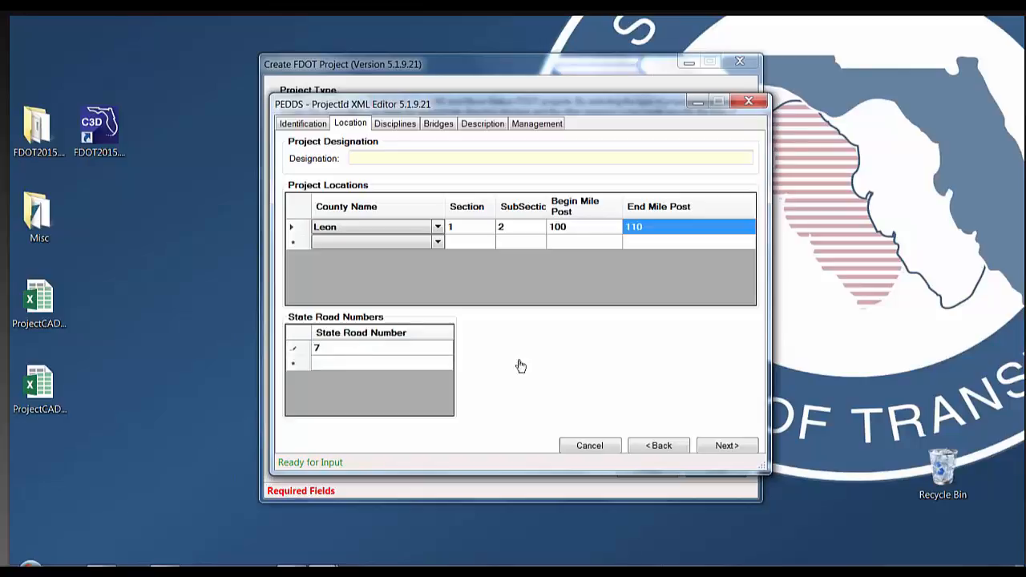
{"action": "left_click", "coordinate": [724, 446]}
On the Management page, enter the project manager's name, firm FDOT, and vendor number
{"action": "left_click", "coordinate": [723, 447]}
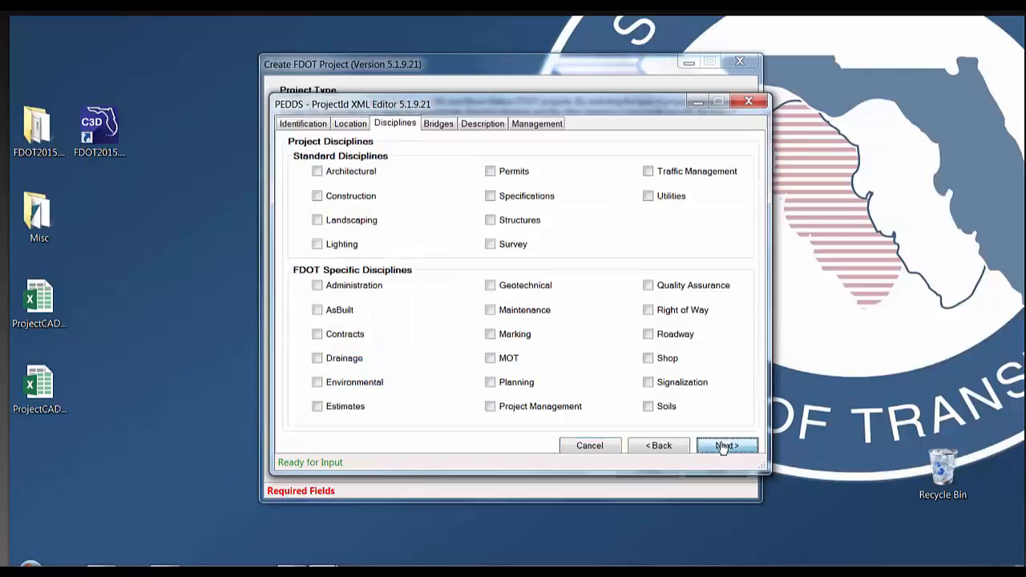
{"action": "left_click", "coordinate": [724, 447]}
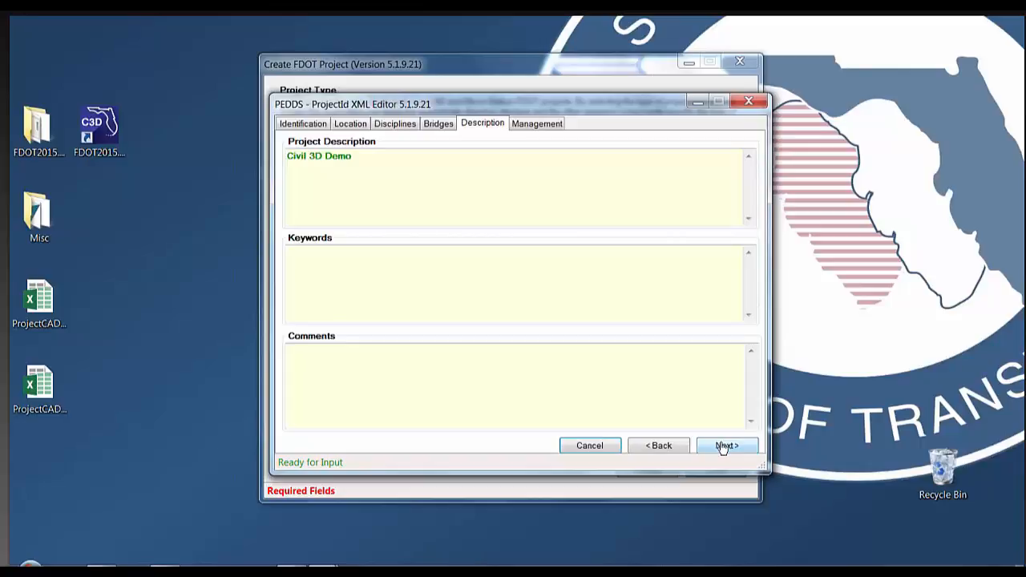
{"action": "left_click", "coordinate": [724, 446]}
{"action": "left_click", "coordinate": [418, 157]}
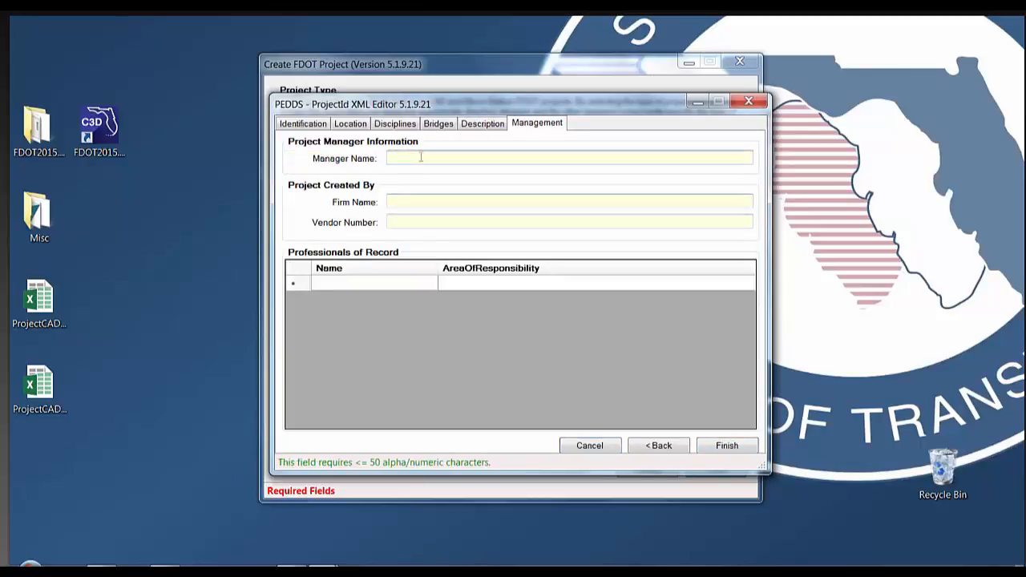
{"action": "key", "text": "Tab"}
{"action": "type", "text": "FDOT"}
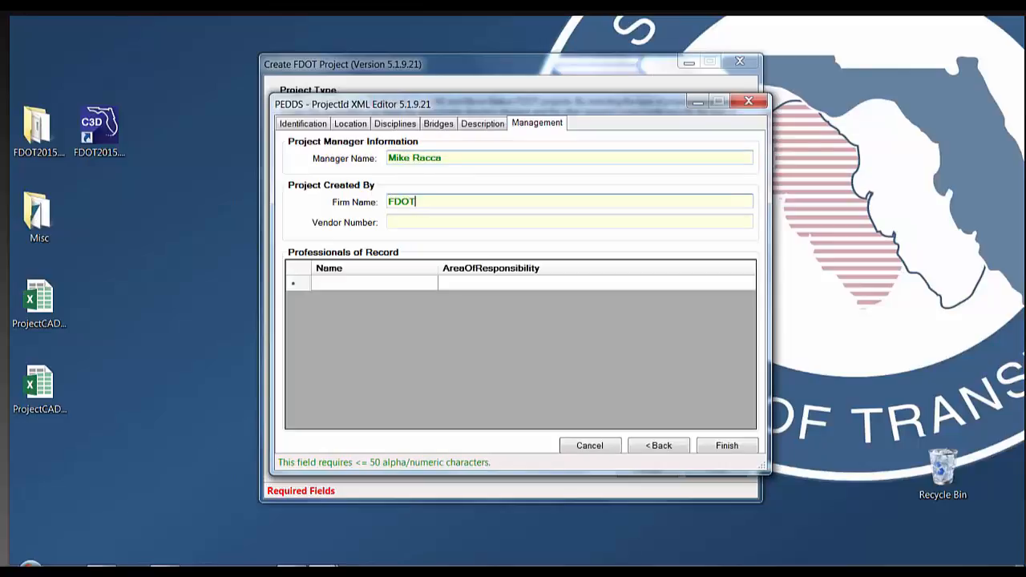
{"action": "key", "text": "Tab"}
{"action": "type", "text": "123456"}
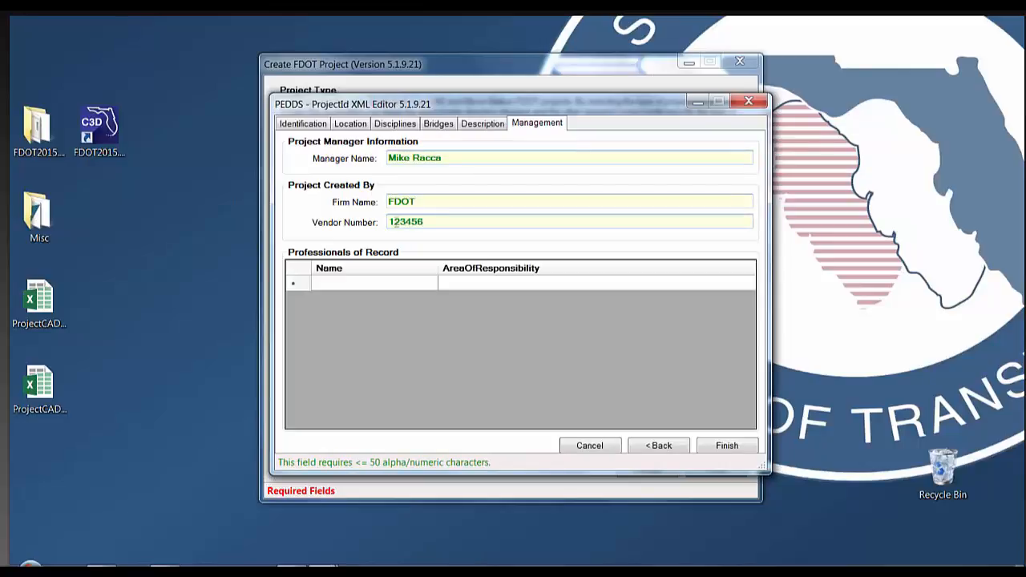
Add the manager as professional of record for ECSO and save ProjectId.xml
{"action": "left_click", "coordinate": [366, 284]}
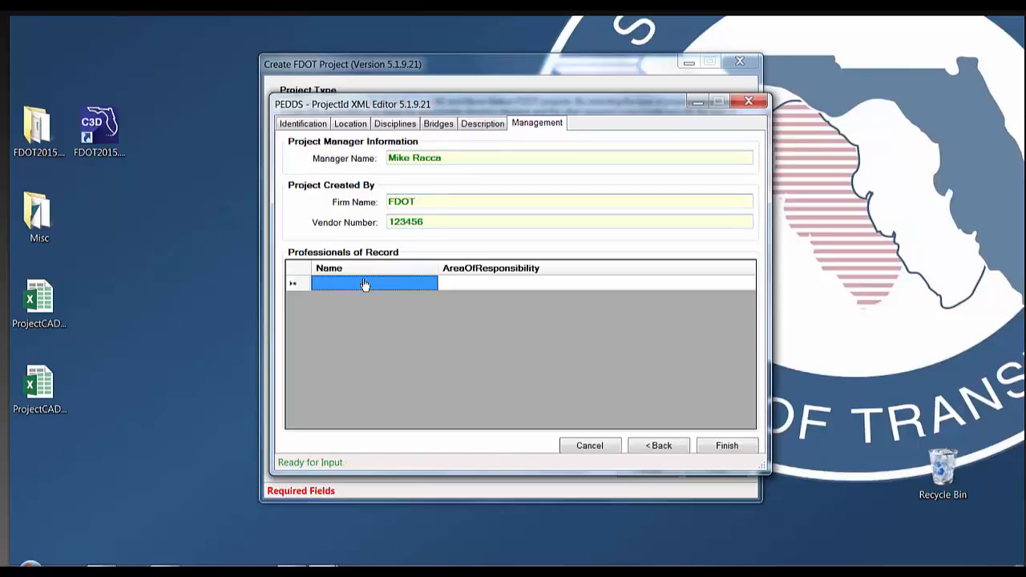
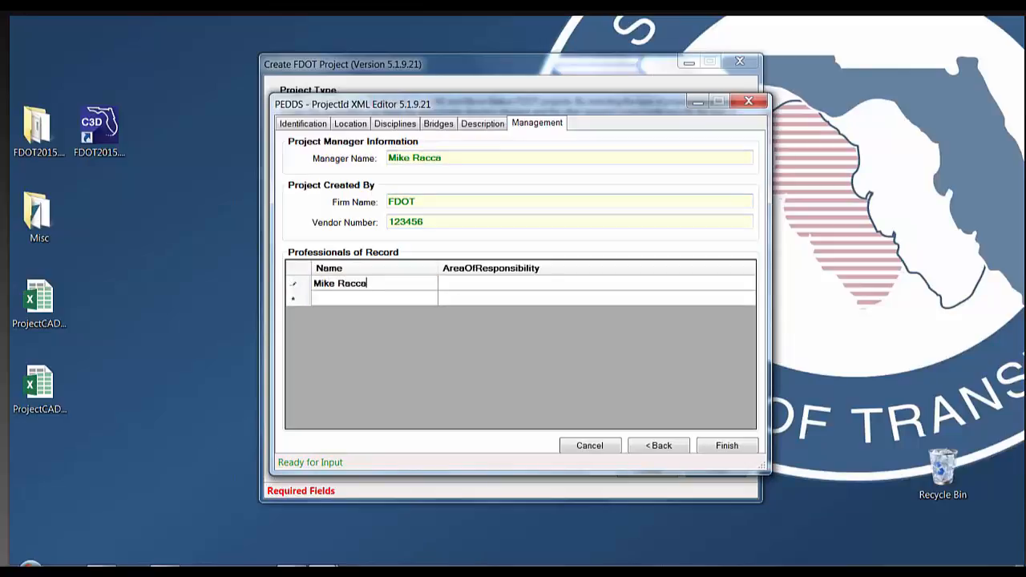
{"action": "key", "text": "Tab"}
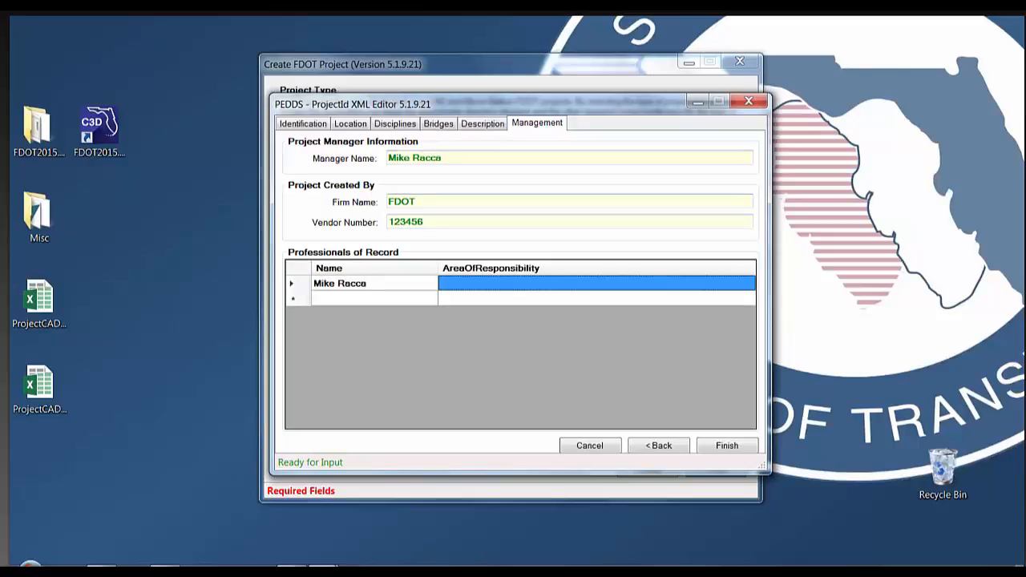
{"action": "type", "text": "ECSO"}
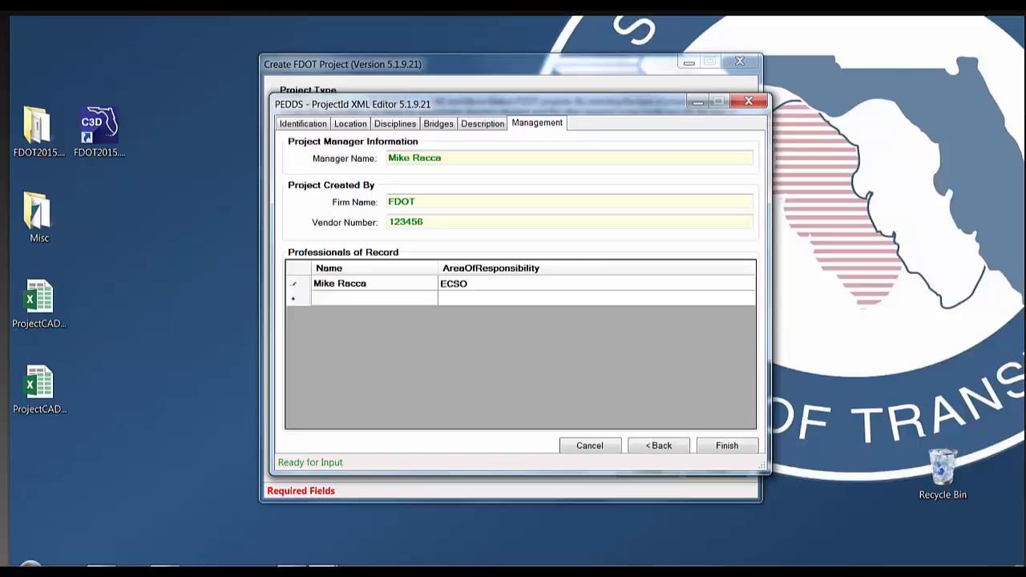
{"action": "left_click", "coordinate": [724, 449]}
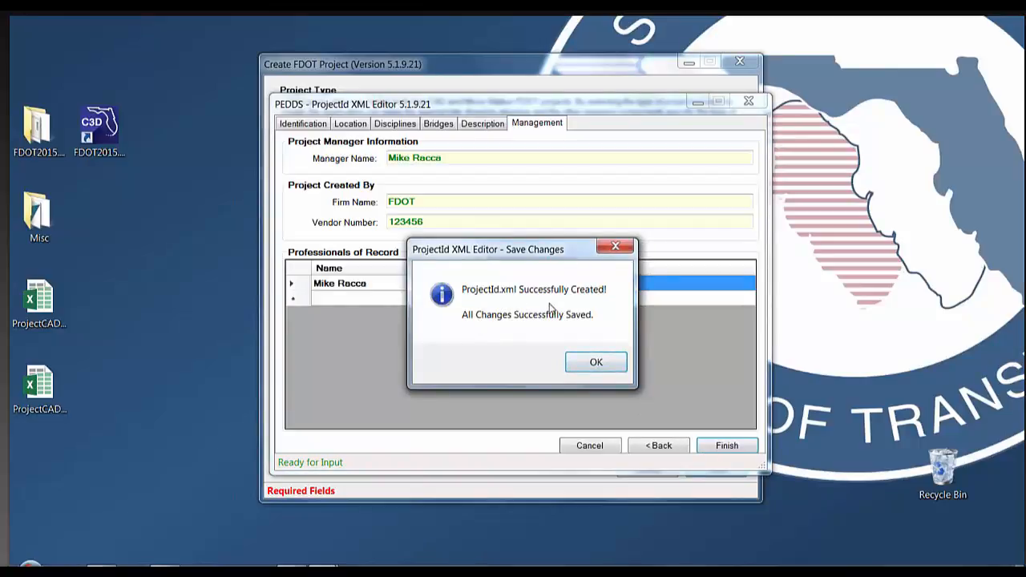
Acknowledge the ProjectId.xml save and accept updating the project's default sheet sets
{"action": "left_click", "coordinate": [591, 366]}
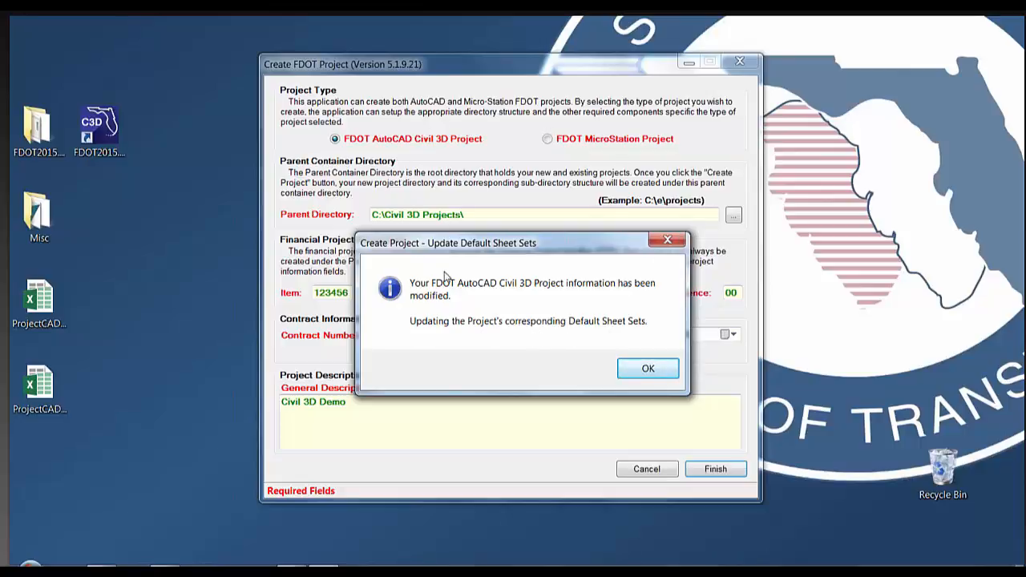
{"action": "left_click", "coordinate": [647, 370]}
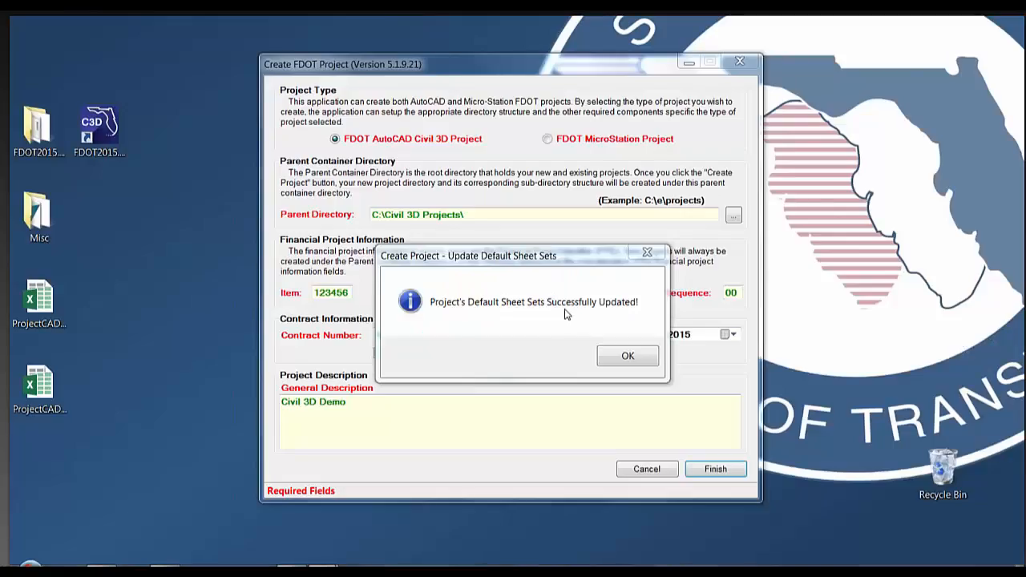
{"action": "left_click", "coordinate": [624, 358]}
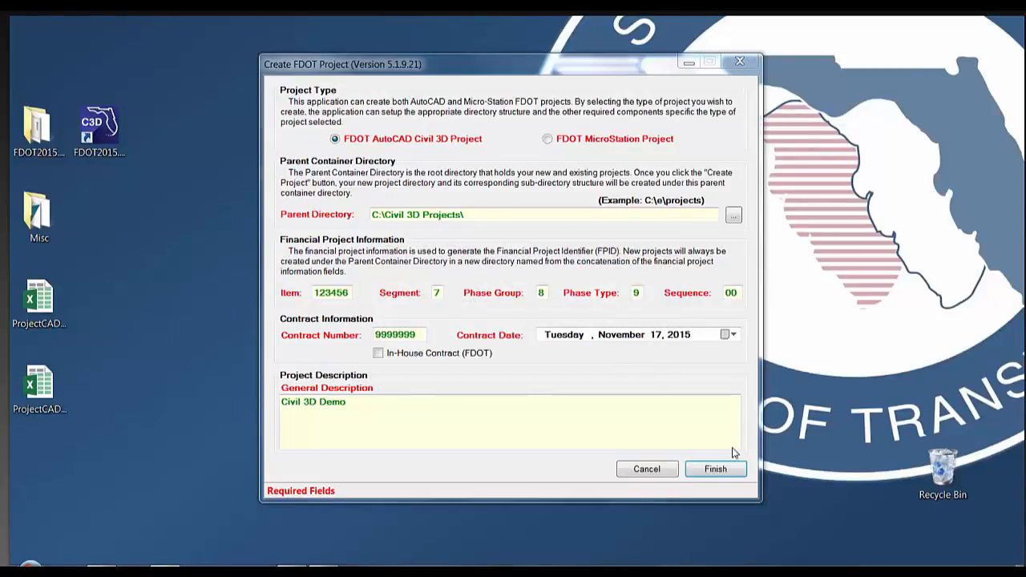
Finish project creation, close the error report viewer, and acknowledge the success message
{"action": "left_click", "coordinate": [716, 470]}
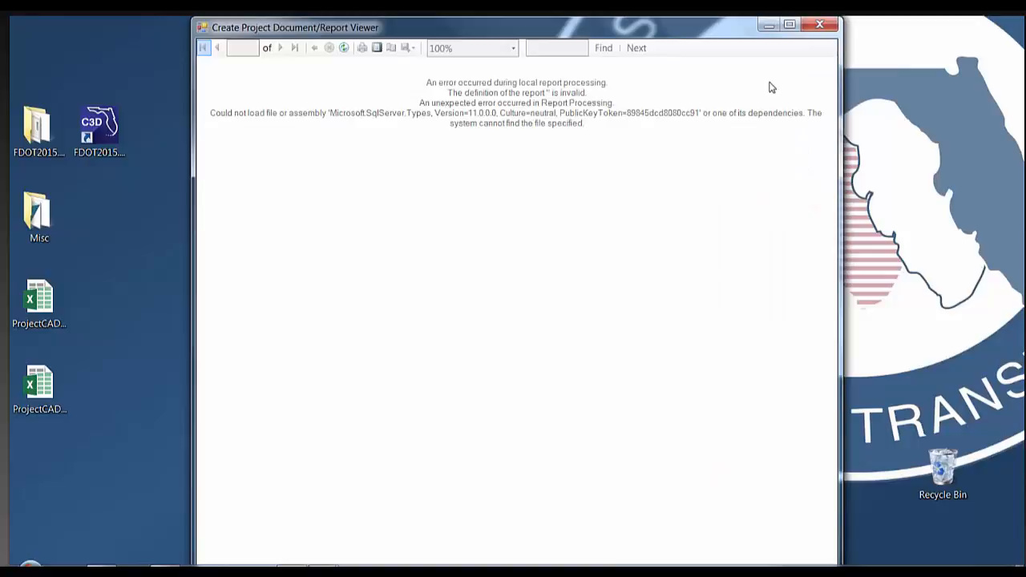
{"action": "left_click", "coordinate": [818, 29]}
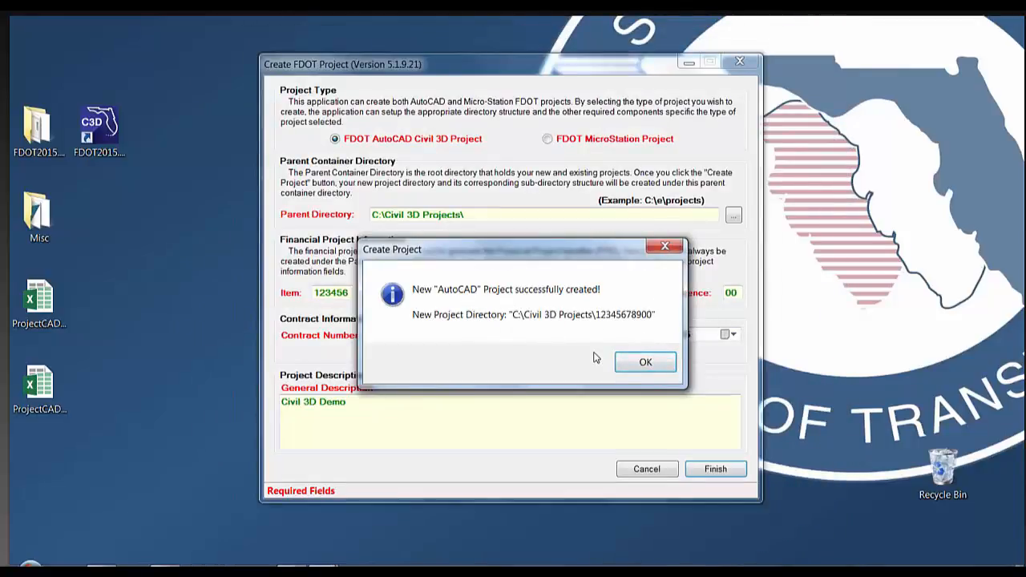
{"action": "left_click", "coordinate": [640, 364]}
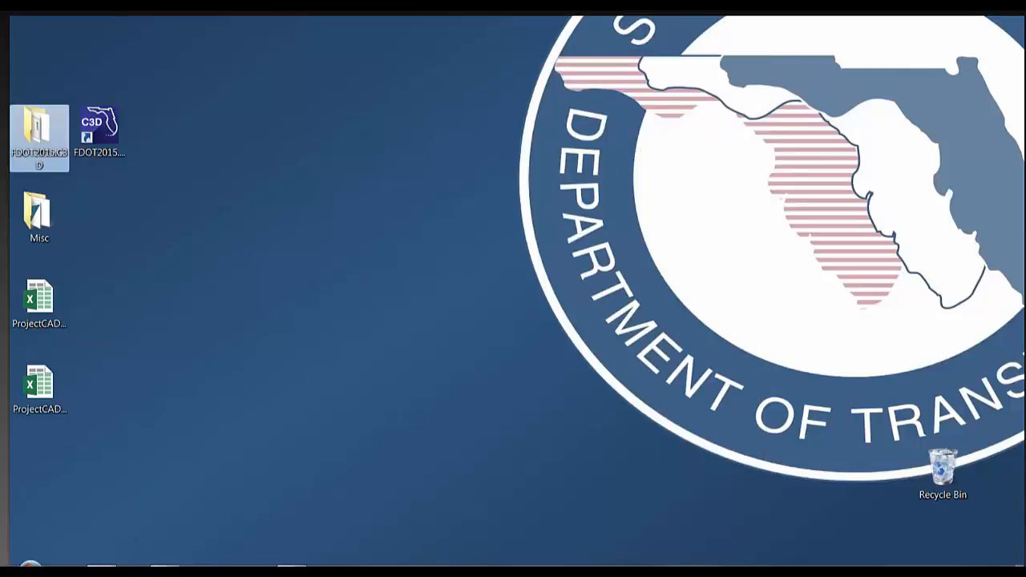
{"action": "left_click", "coordinate": [165, 569]}
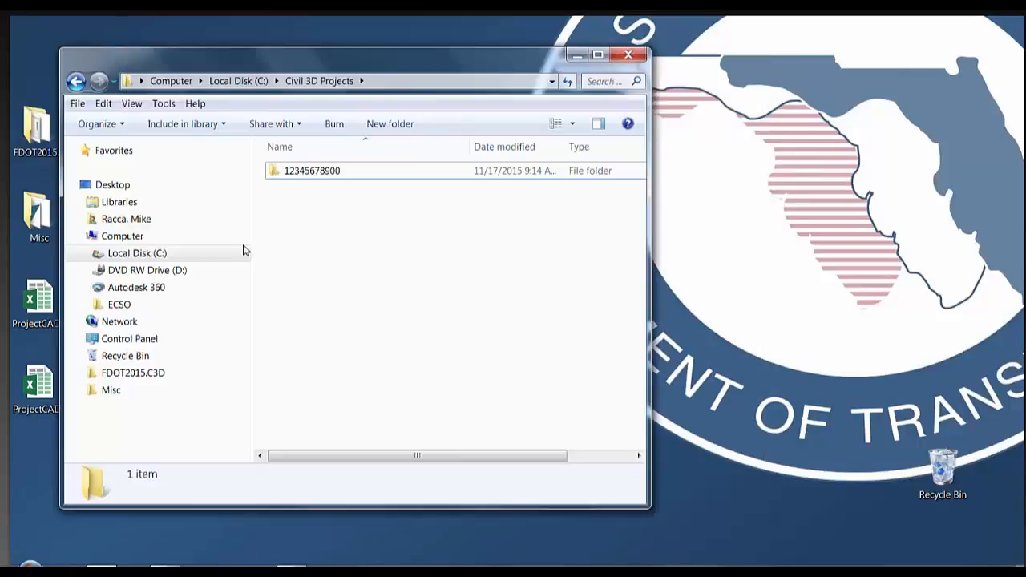
{"action": "left_click", "coordinate": [209, 253]}
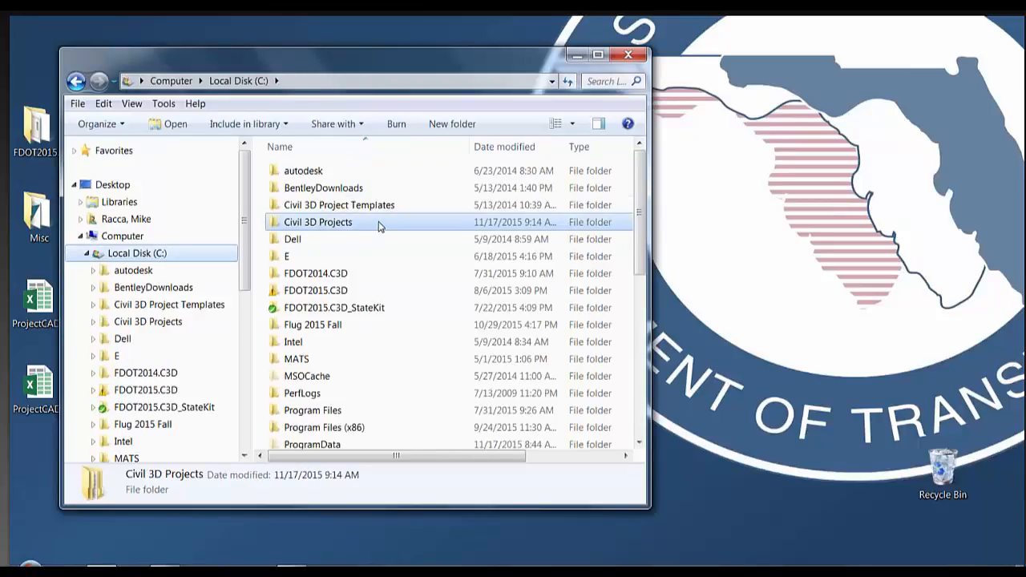
{"action": "double_click", "coordinate": [380, 223]}
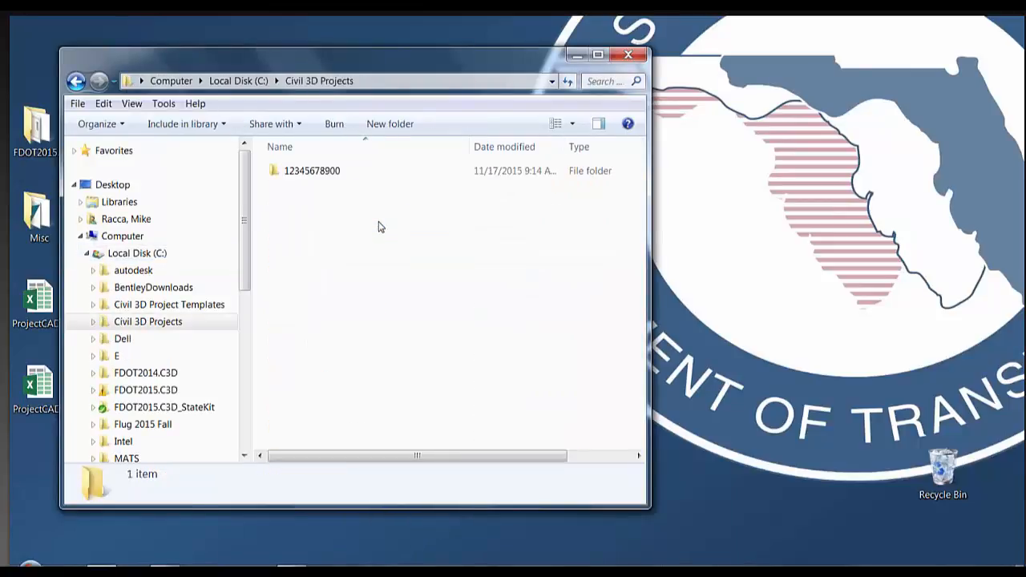
{"action": "double_click", "coordinate": [357, 174]}
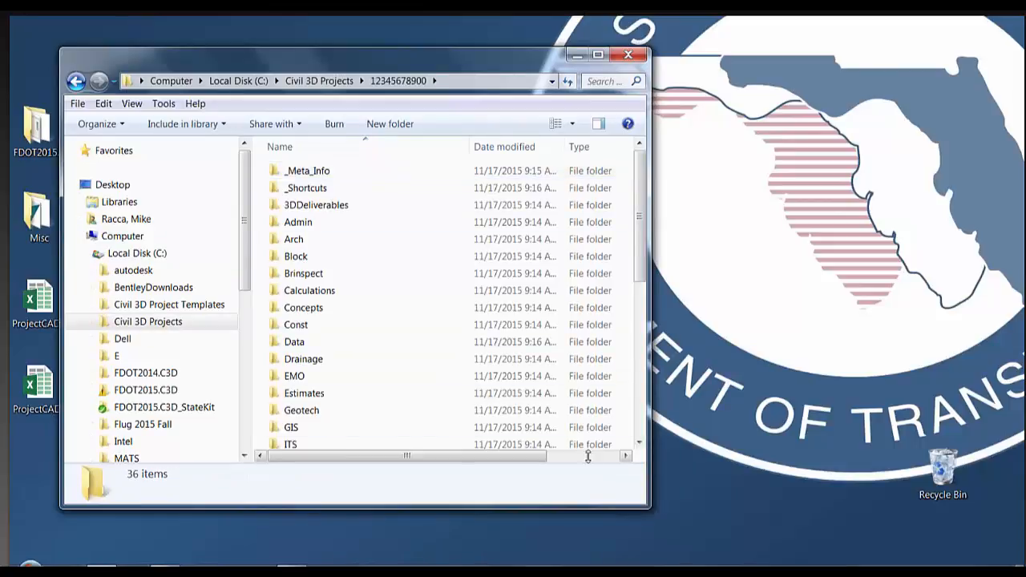
{"action": "left_click_drag", "start_coordinate": [648, 506], "coordinate": [721, 552]}
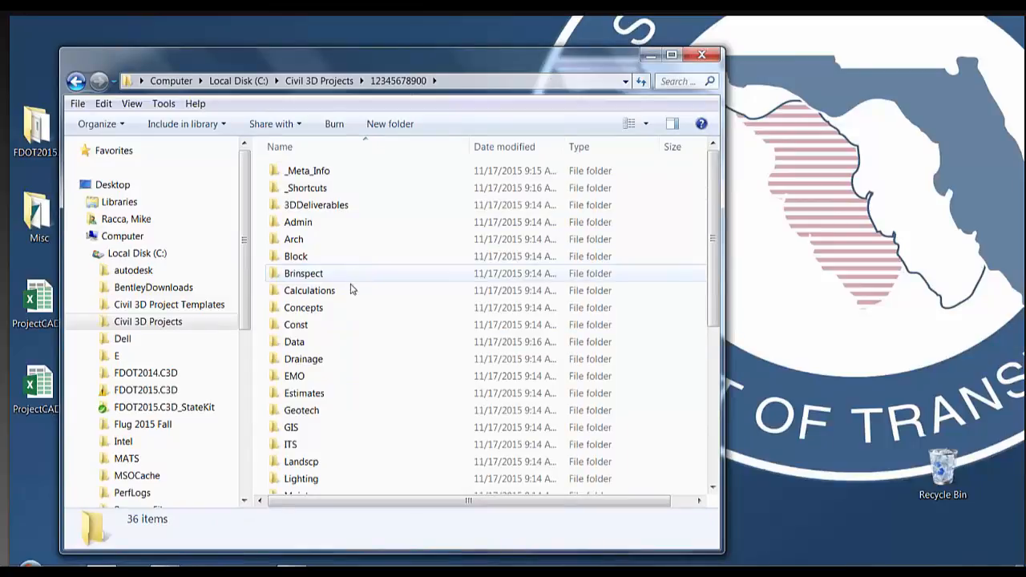
{"action": "double_click", "coordinate": [331, 345]}
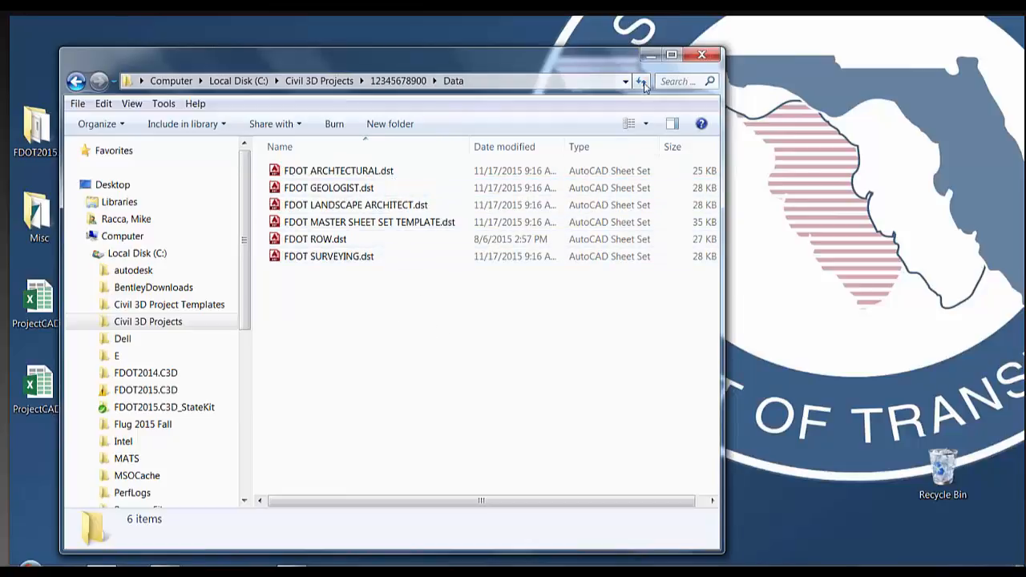
Launch AutoCAD Civil 3D 2015 from the FDOT2015 desktop shortcut
{"action": "left_click", "coordinate": [649, 56]}
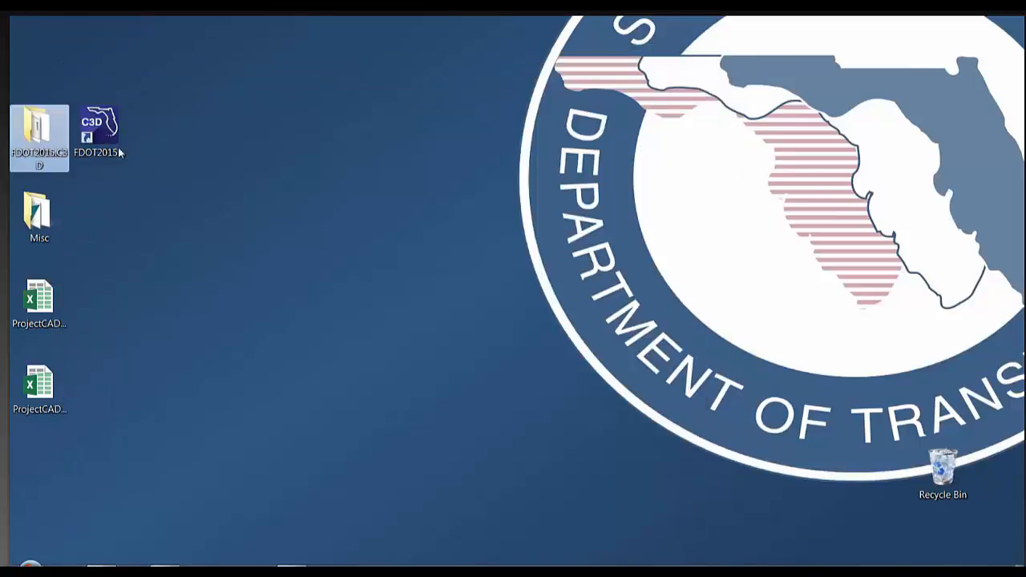
{"action": "left_click", "coordinate": [109, 128]}
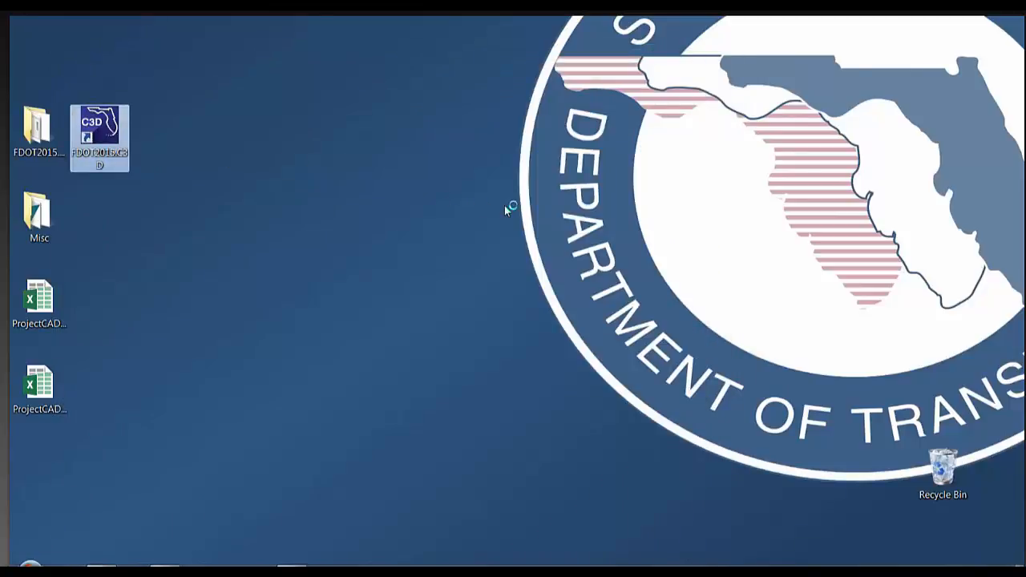
{"action": "key", "text": "Return"}
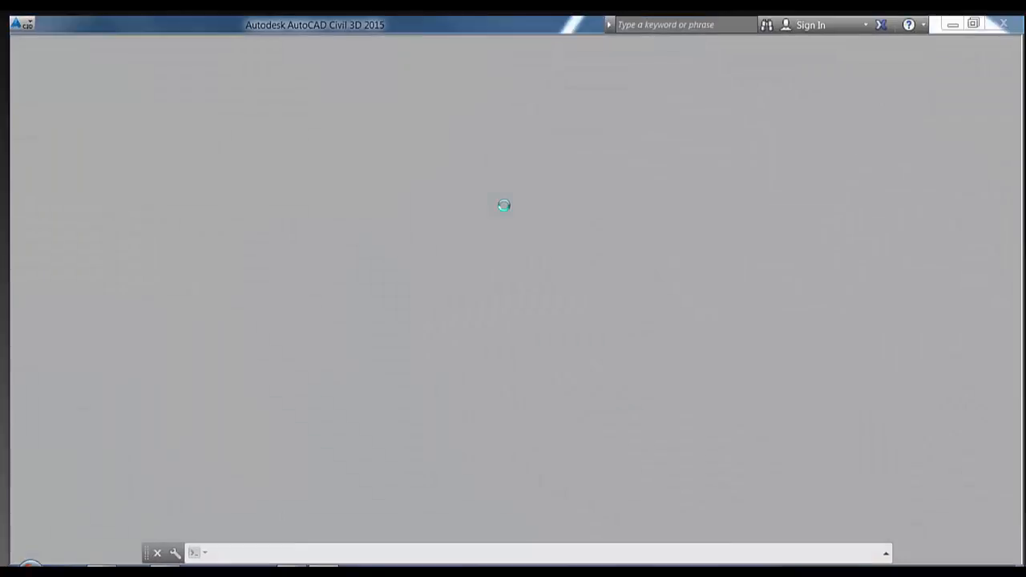
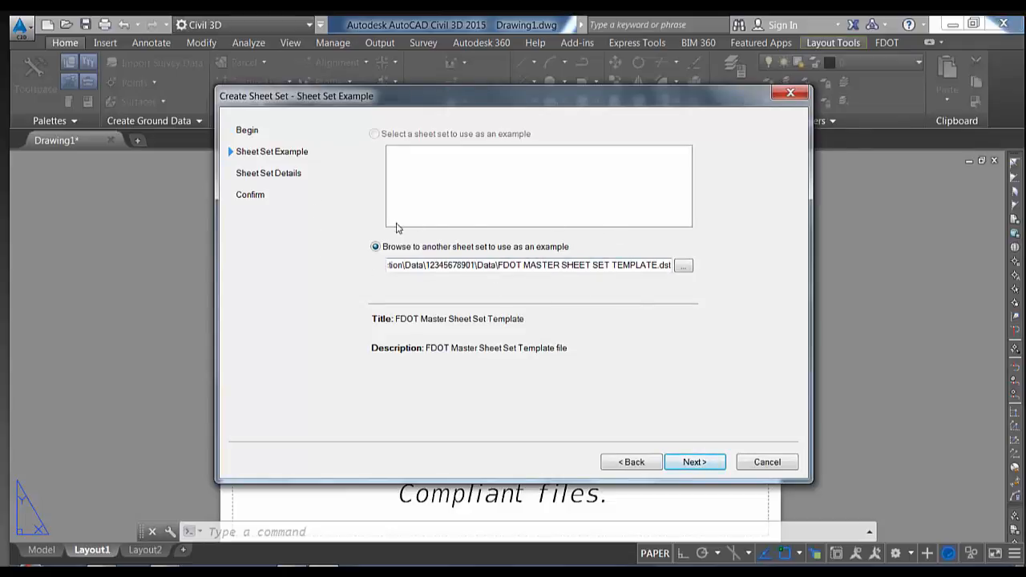
{"action": "left_click", "coordinate": [683, 269]}
{"action": "left_click", "coordinate": [523, 170]}
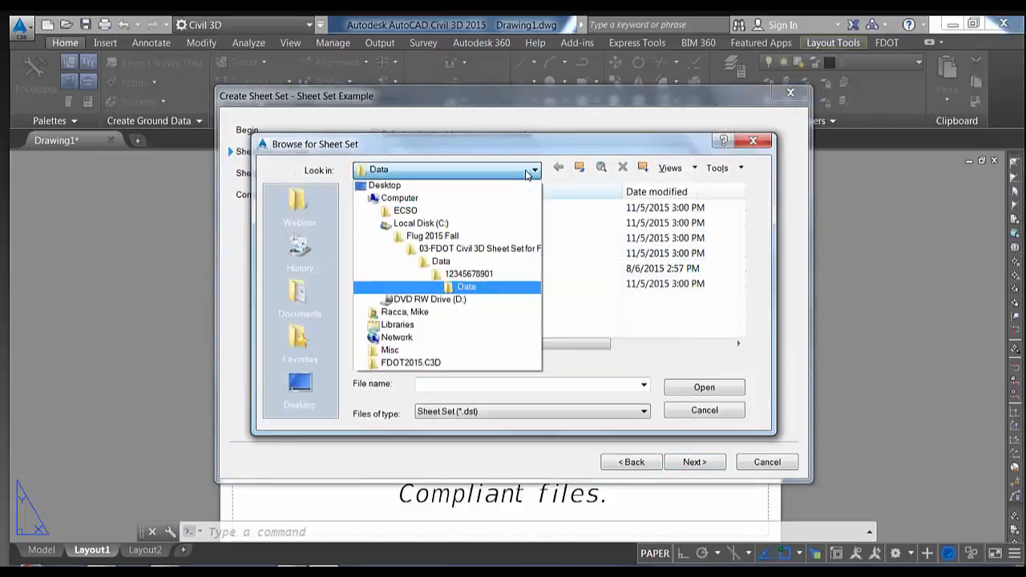
{"action": "left_click", "coordinate": [468, 222]}
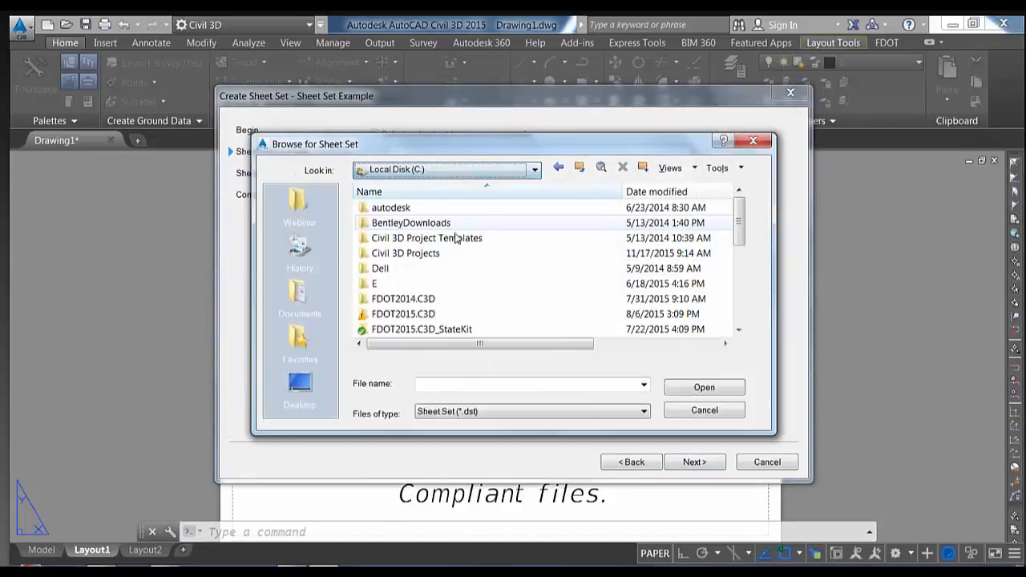
{"action": "double_click", "coordinate": [428, 253]}
{"action": "double_click", "coordinate": [430, 210]}
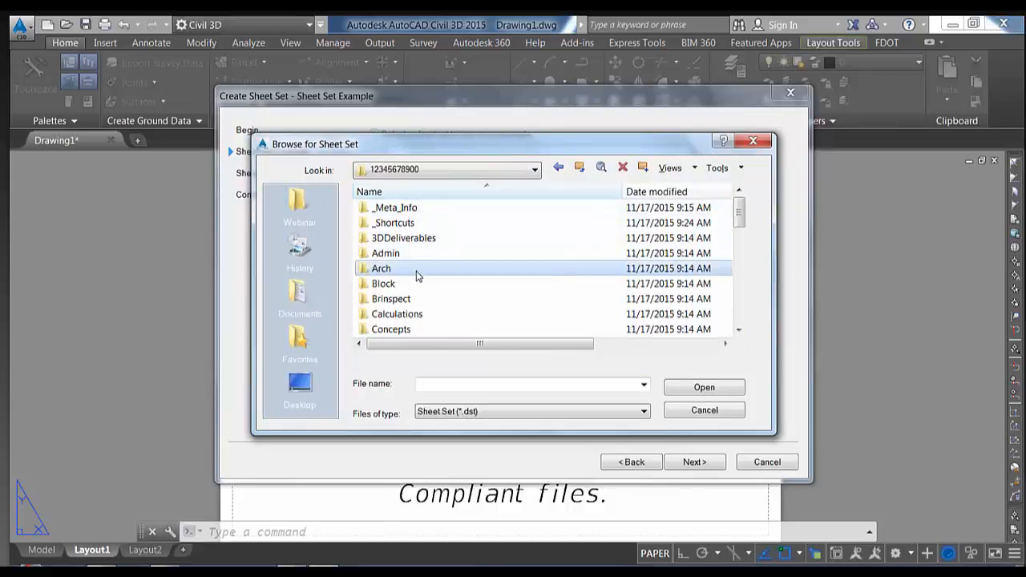
{"action": "scroll", "coordinate": [419, 276], "scroll_direction": "down", "scroll_amount": 2}
{"action": "double_click", "coordinate": [408, 300]}
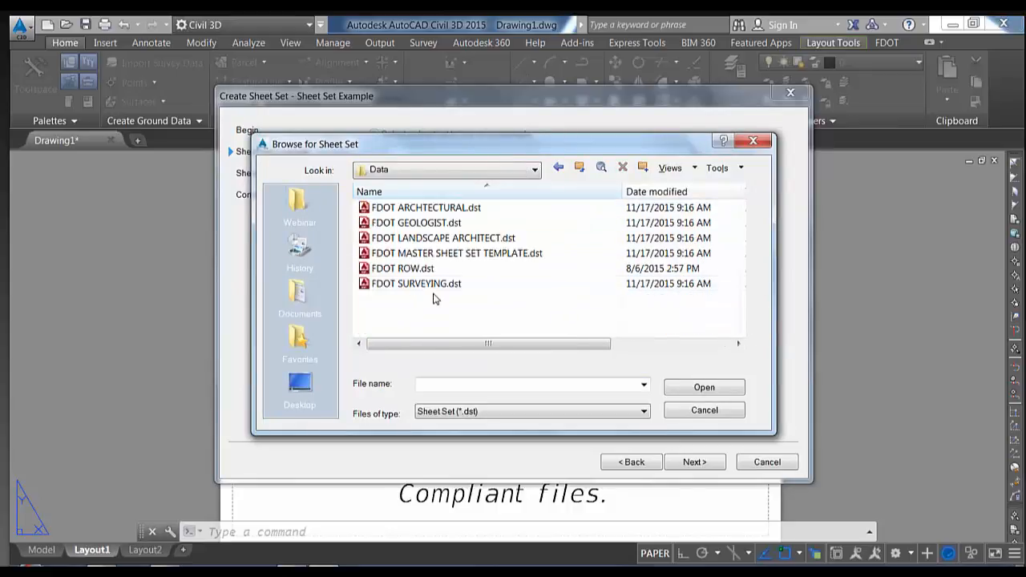
{"action": "left_click", "coordinate": [463, 256]}
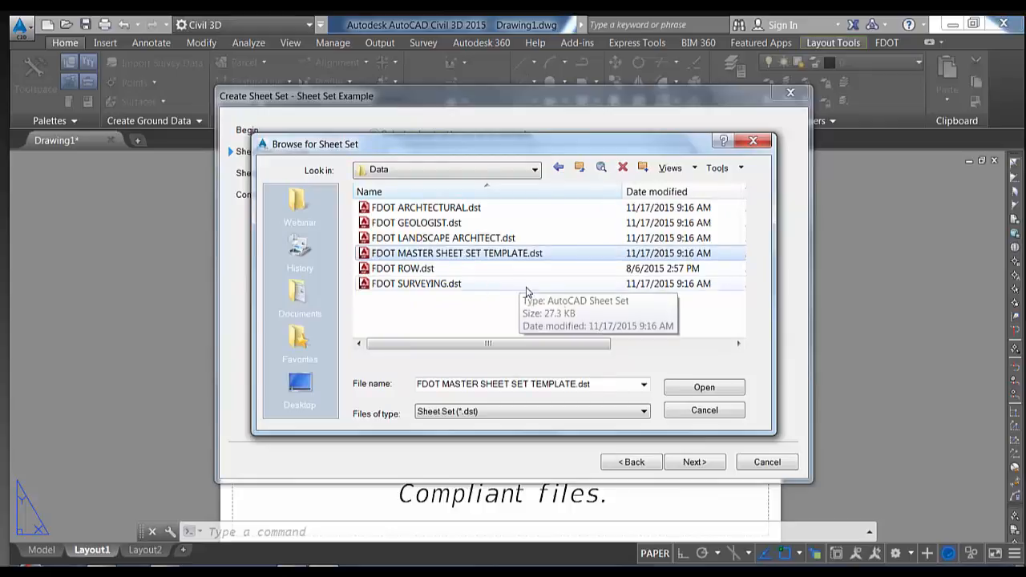
{"action": "left_click", "coordinate": [702, 389]}
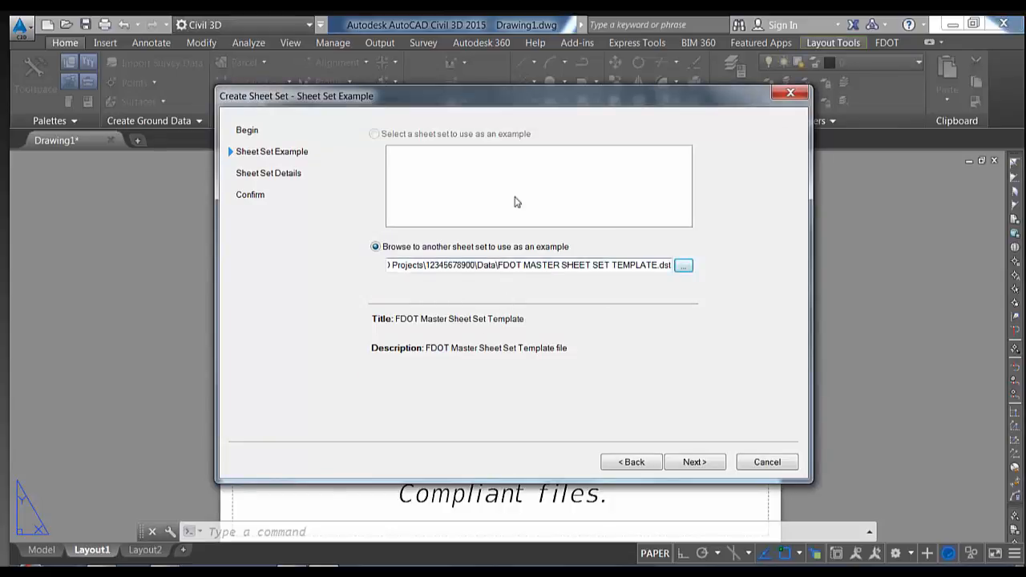
On the sheet set details page, name the new sheet set Plan Set
{"action": "left_click", "coordinate": [691, 463]}
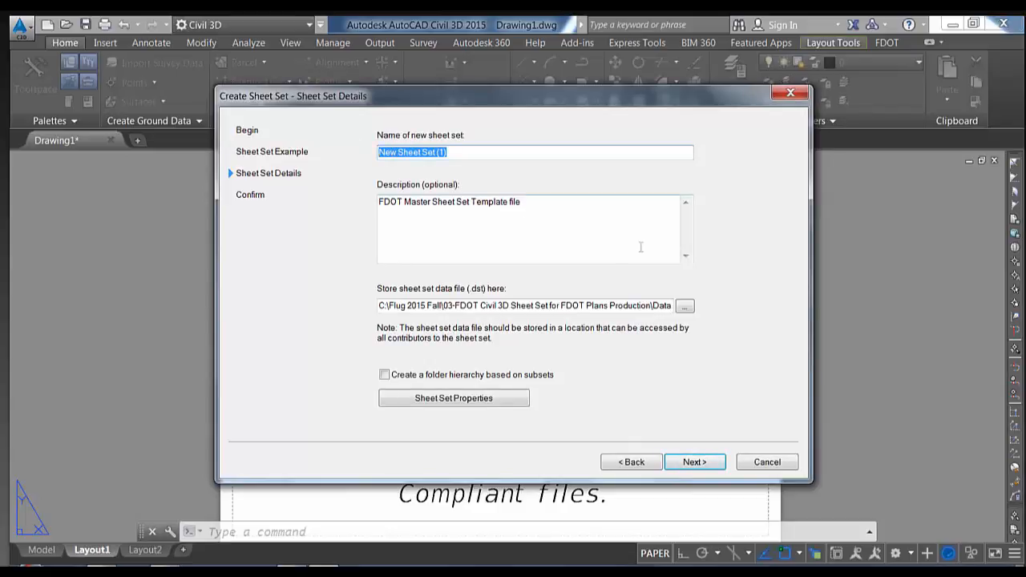
{"action": "type", "text": "PL"}
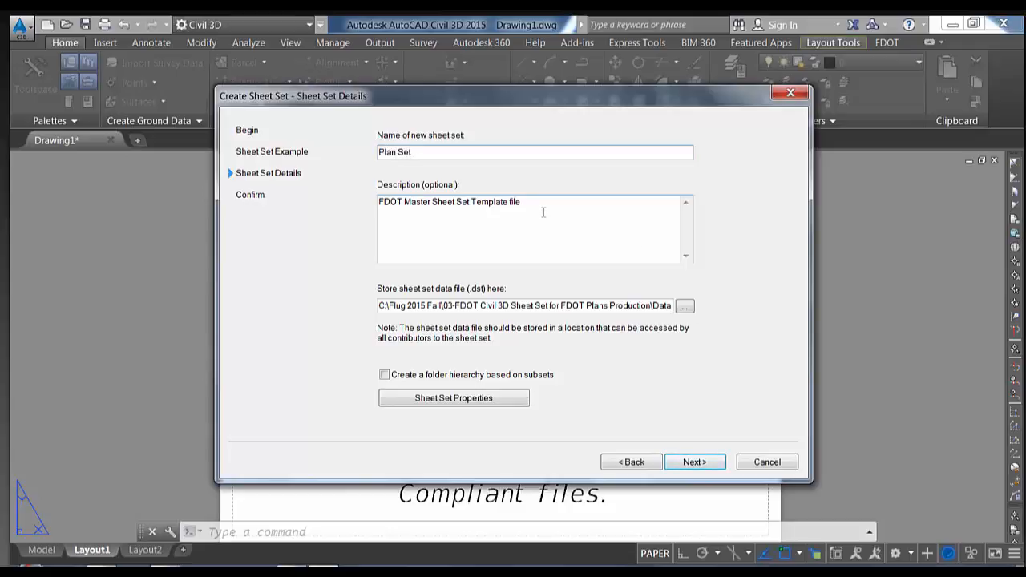
{"action": "left_click_drag", "start_coordinate": [525, 202], "coordinate": [378, 202]}
{"action": "left_click", "coordinate": [457, 202]}
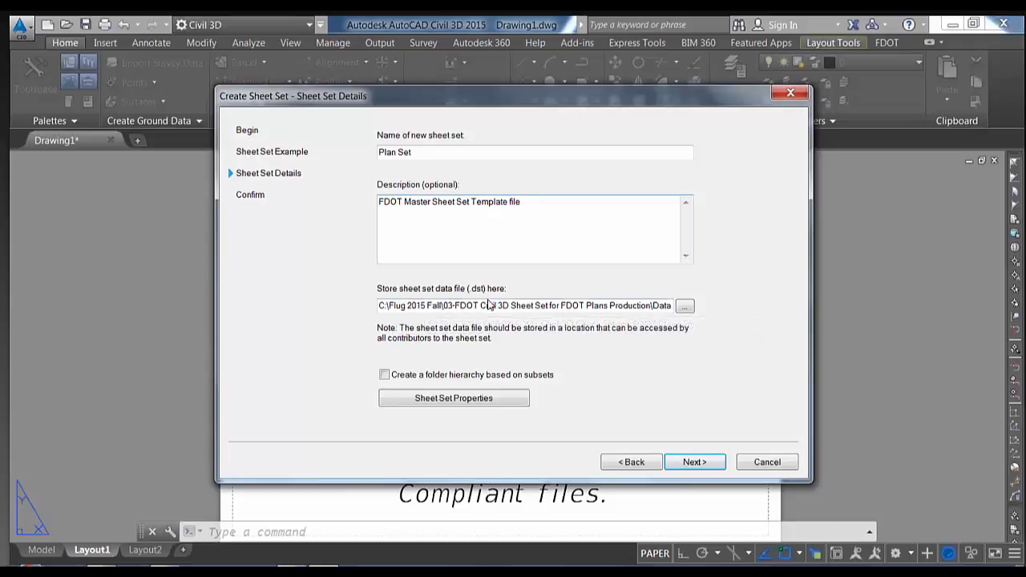
{"action": "left_click", "coordinate": [684, 306]}
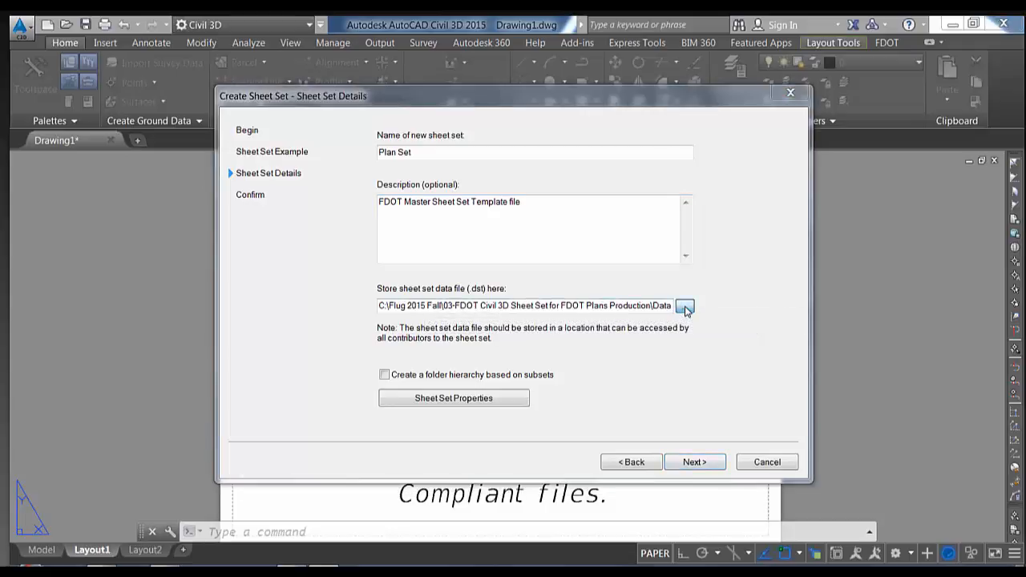
{"action": "left_click", "coordinate": [514, 168]}
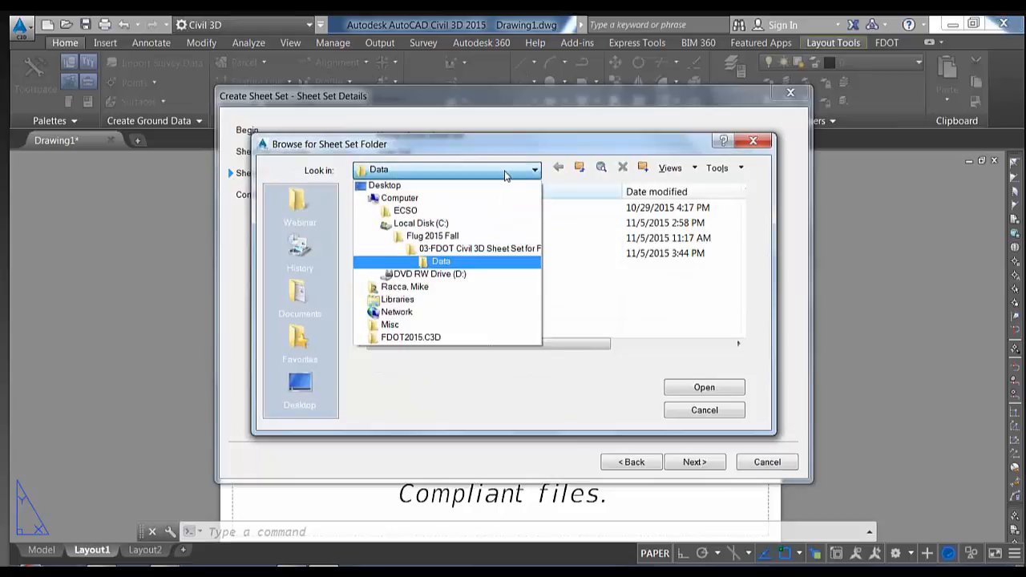
{"action": "left_click", "coordinate": [463, 225]}
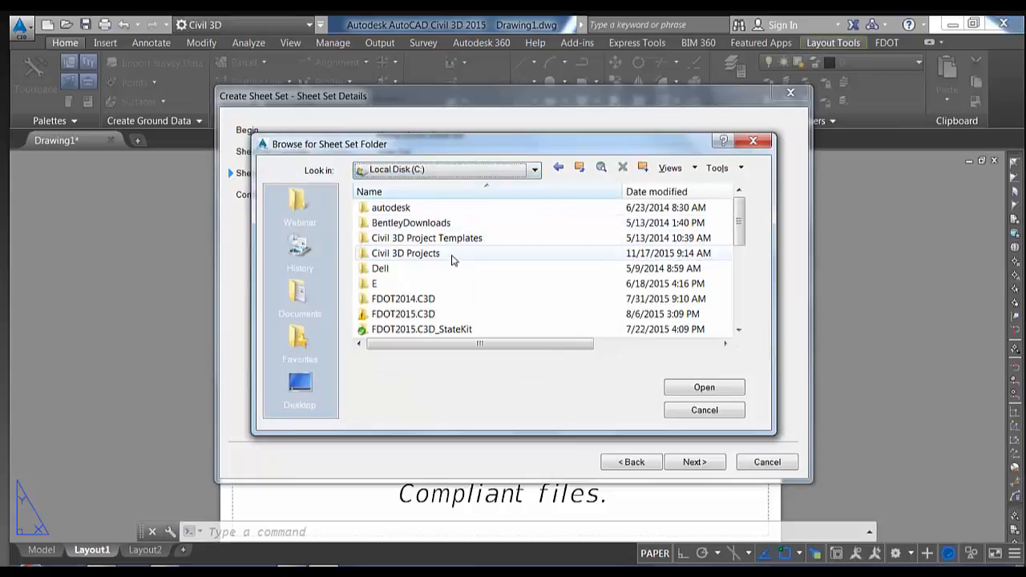
{"action": "double_click", "coordinate": [452, 255]}
{"action": "double_click", "coordinate": [452, 210]}
{"action": "scroll", "coordinate": [453, 283], "scroll_direction": "down", "scroll_amount": 2}
{"action": "scroll", "coordinate": [453, 284], "scroll_direction": "up", "scroll_amount": 1}
{"action": "scroll", "coordinate": [452, 284], "scroll_direction": "down", "scroll_amount": 1}
{"action": "scroll", "coordinate": [455, 267], "scroll_direction": "down", "scroll_amount": 2}
{"action": "scroll", "coordinate": [454, 266], "scroll_direction": "down", "scroll_amount": 2}
{"action": "double_click", "coordinate": [435, 284]}
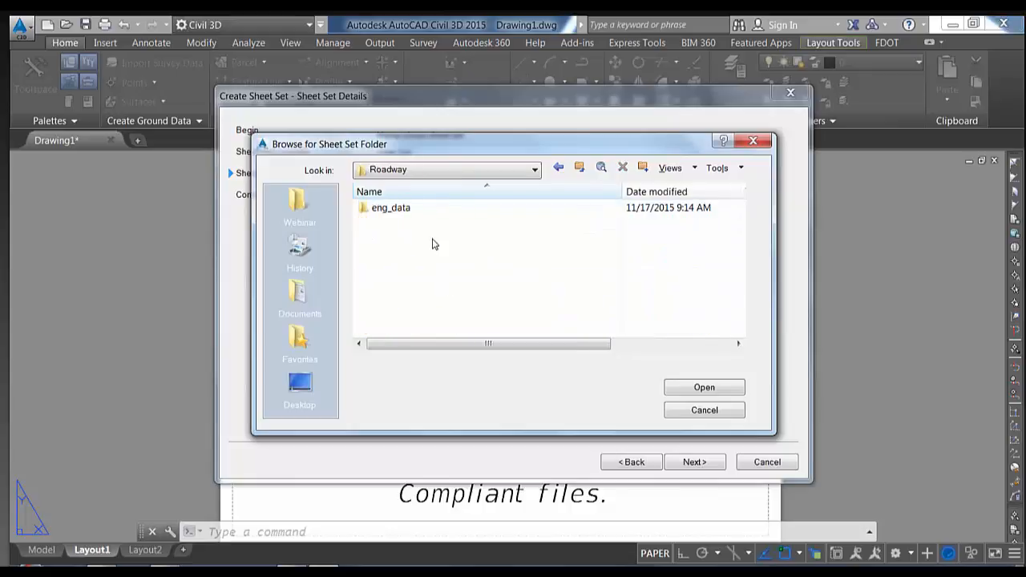
{"action": "double_click", "coordinate": [428, 209]}
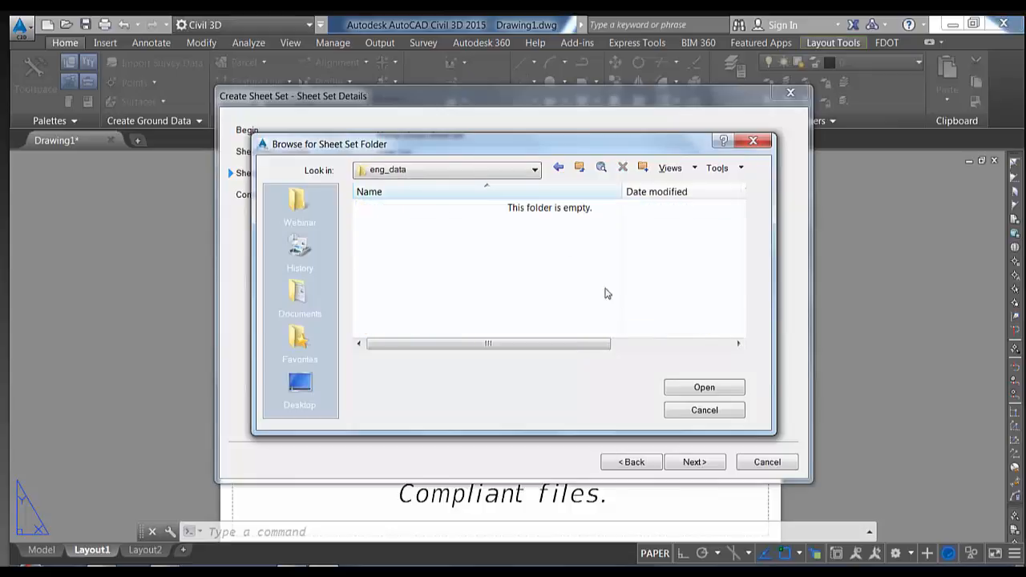
{"action": "left_click", "coordinate": [694, 390]}
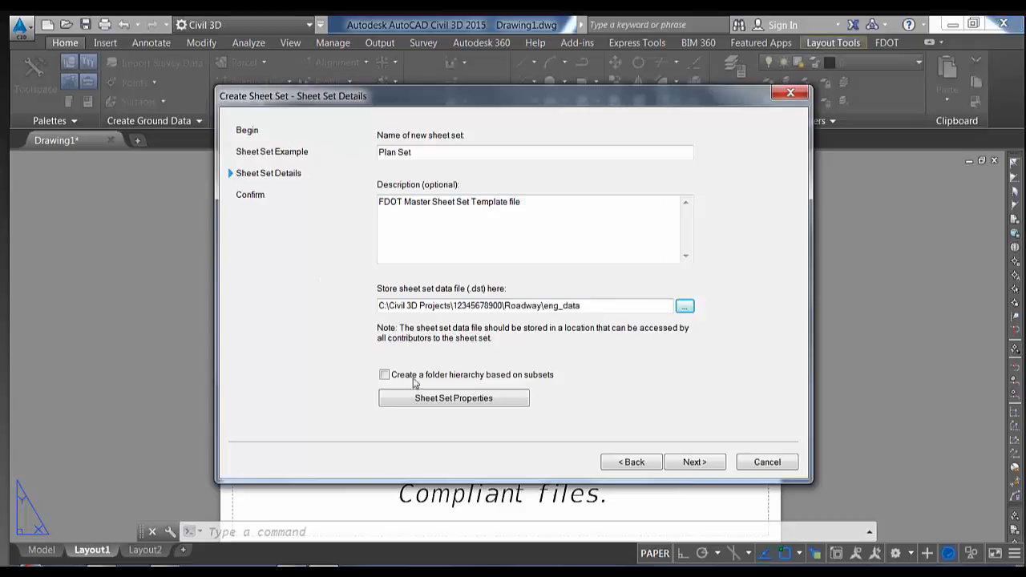
Open the Plan Set properties, enlarge the window, and review the County, CountyNumber and District rows
{"action": "left_click", "coordinate": [460, 405]}
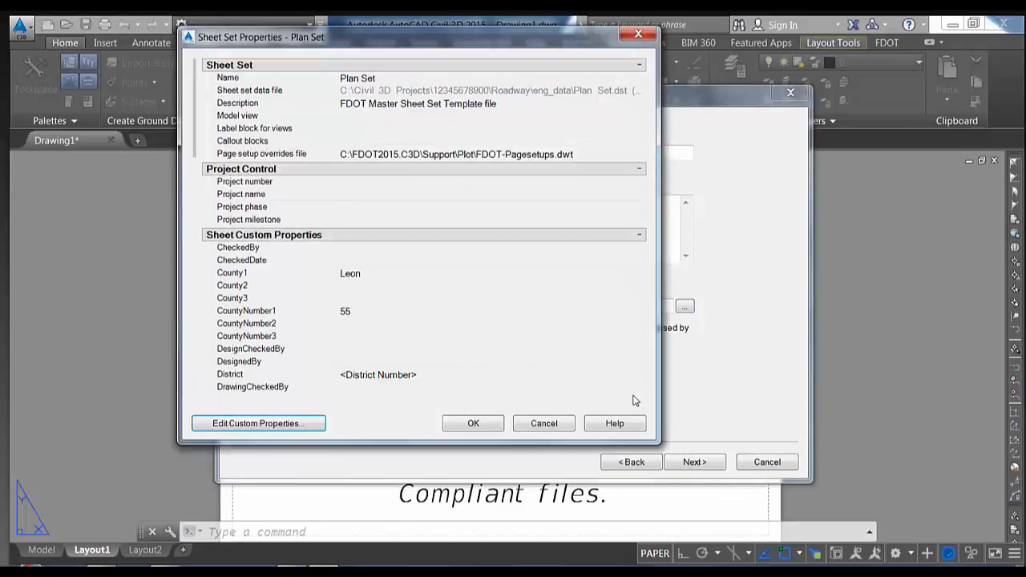
{"action": "left_click_drag", "start_coordinate": [662, 450], "coordinate": [699, 495]}
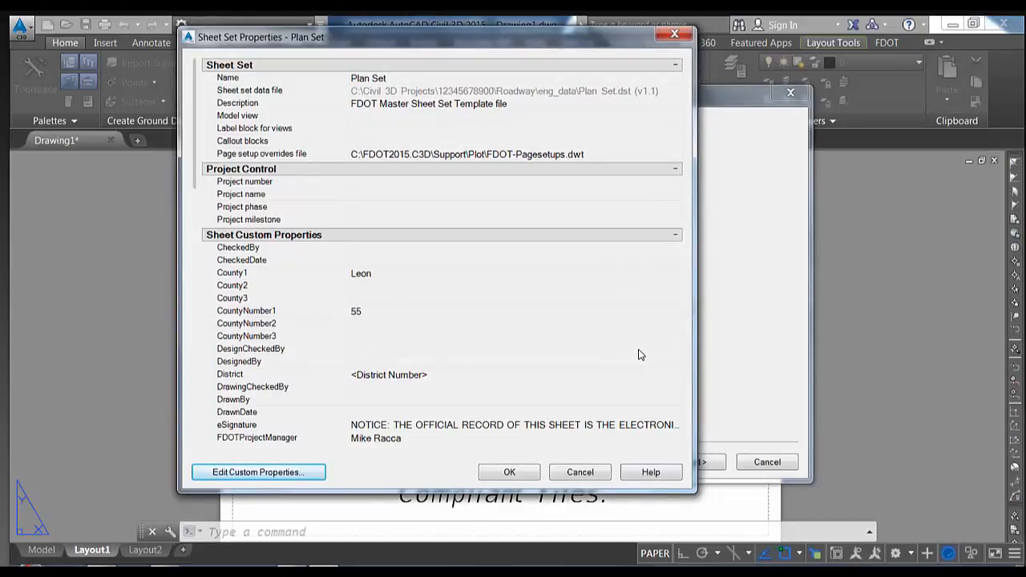
{"action": "left_click", "coordinate": [464, 276]}
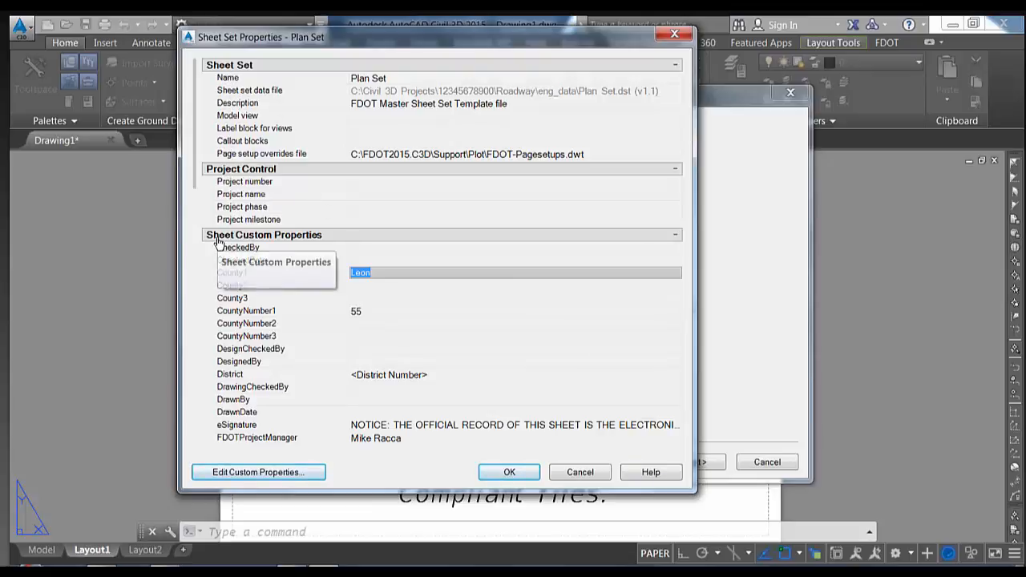
{"action": "left_click", "coordinate": [290, 315]}
{"action": "left_click", "coordinate": [280, 349]}
{"action": "left_click", "coordinate": [278, 265]}
{"action": "left_click", "coordinate": [278, 311]}
{"action": "left_click", "coordinate": [282, 360]}
{"action": "left_click", "coordinate": [284, 375]}
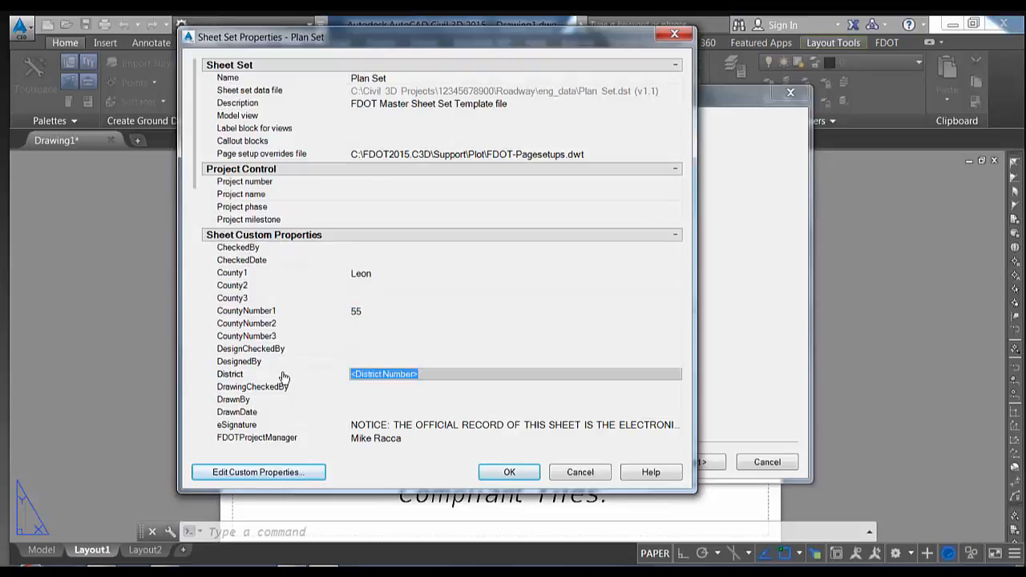
{"action": "scroll", "coordinate": [284, 377], "scroll_direction": "down", "scroll_amount": 4}
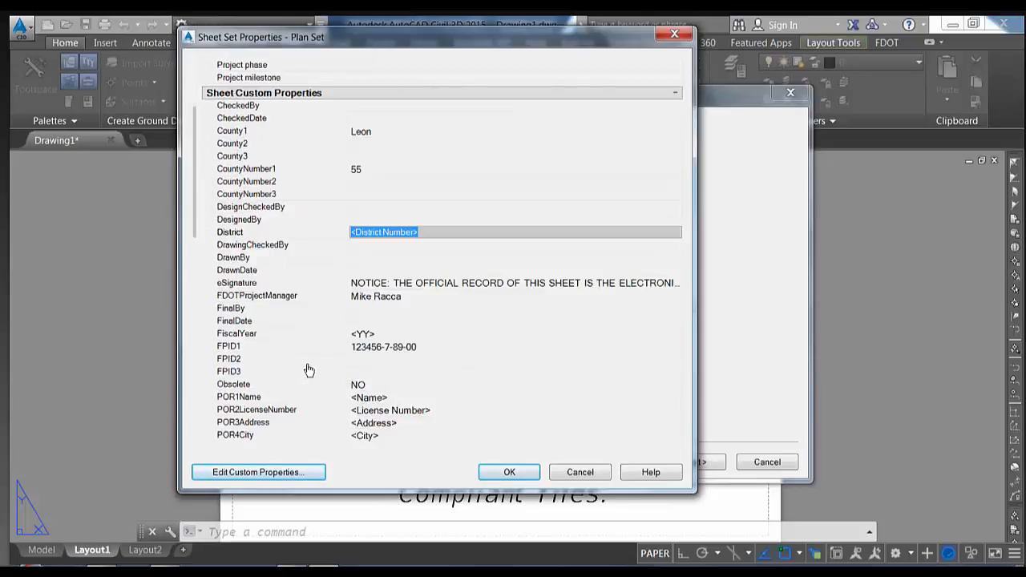
{"action": "scroll", "coordinate": [303, 353], "scroll_direction": "down", "scroll_amount": 2}
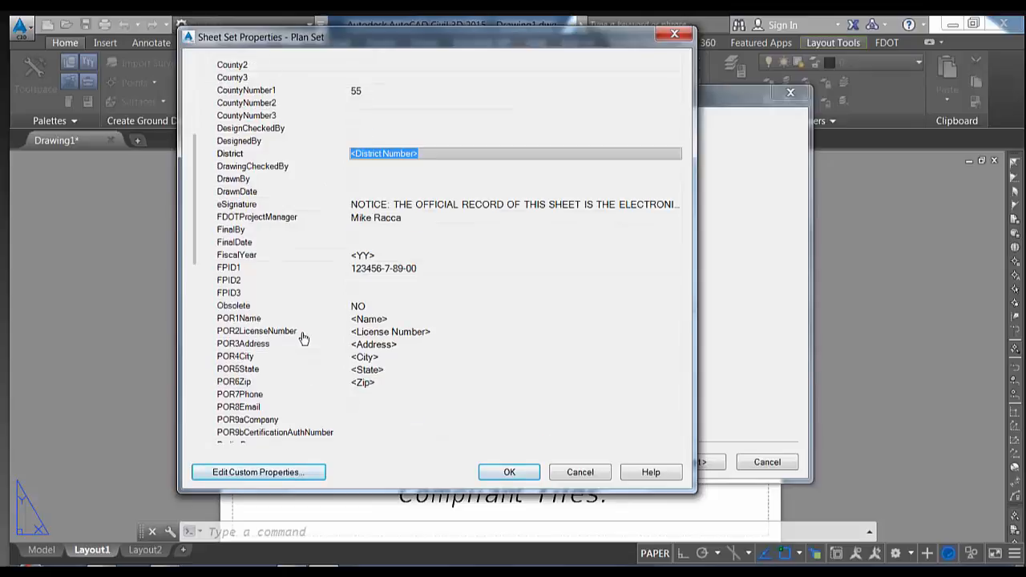
{"action": "scroll", "coordinate": [300, 336], "scroll_direction": "up", "scroll_amount": 2}
{"action": "scroll", "coordinate": [316, 336], "scroll_direction": "down", "scroll_amount": 2}
Enter Tallahassee as the POR5State value and check the neighbouring POR rows
{"action": "left_click", "coordinate": [394, 369]}
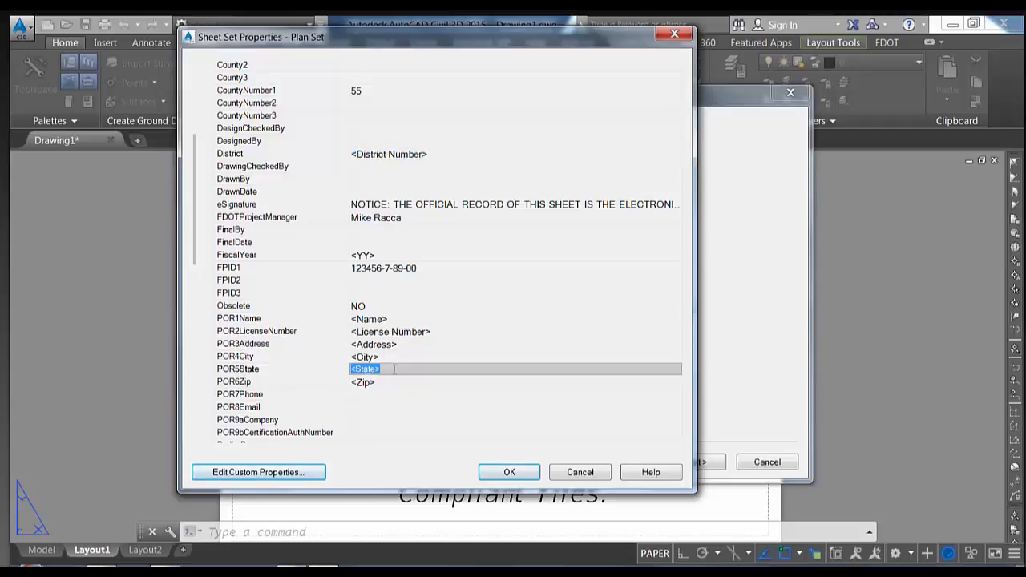
{"action": "type", "text": "Ta"}
{"action": "left_click", "coordinate": [394, 403]}
{"action": "left_click", "coordinate": [409, 394]}
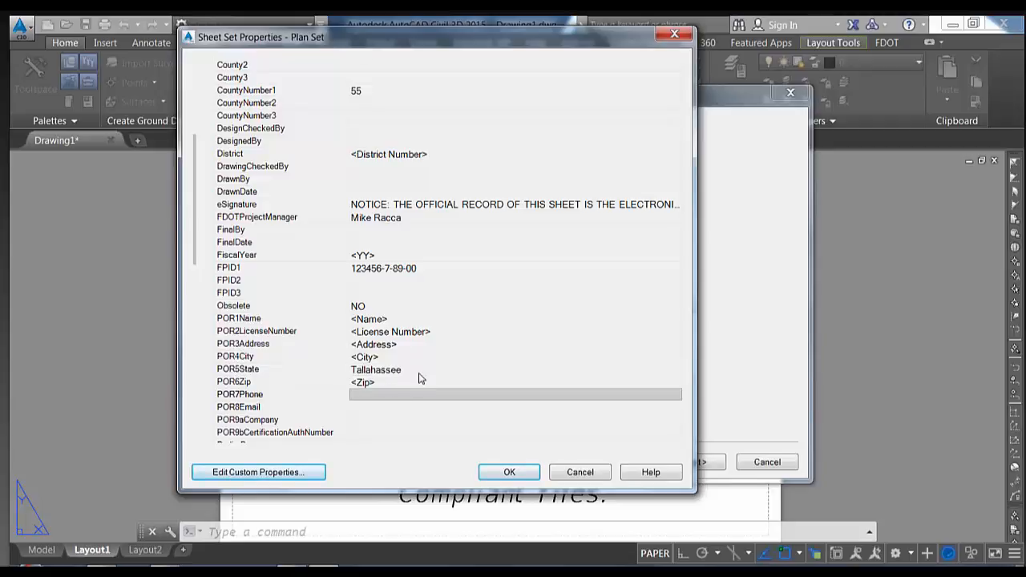
{"action": "left_click", "coordinate": [419, 369]}
{"action": "left_click", "coordinate": [424, 356]}
{"action": "left_click", "coordinate": [438, 345]}
{"action": "left_click", "coordinate": [449, 331]}
{"action": "left_click", "coordinate": [450, 270]}
{"action": "left_click", "coordinate": [451, 322]}
{"action": "left_click", "coordinate": [459, 369]}
Review the remaining custom properties and accept the sheet set property changes
{"action": "scroll", "coordinate": [459, 375], "scroll_direction": "down", "scroll_amount": 4}
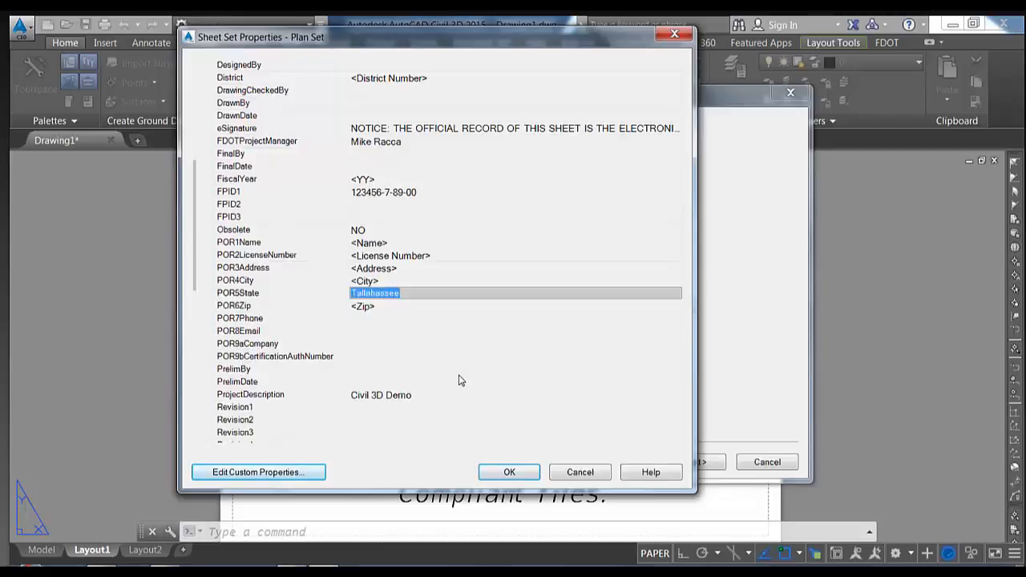
{"action": "scroll", "coordinate": [460, 380], "scroll_direction": "up", "scroll_amount": 6}
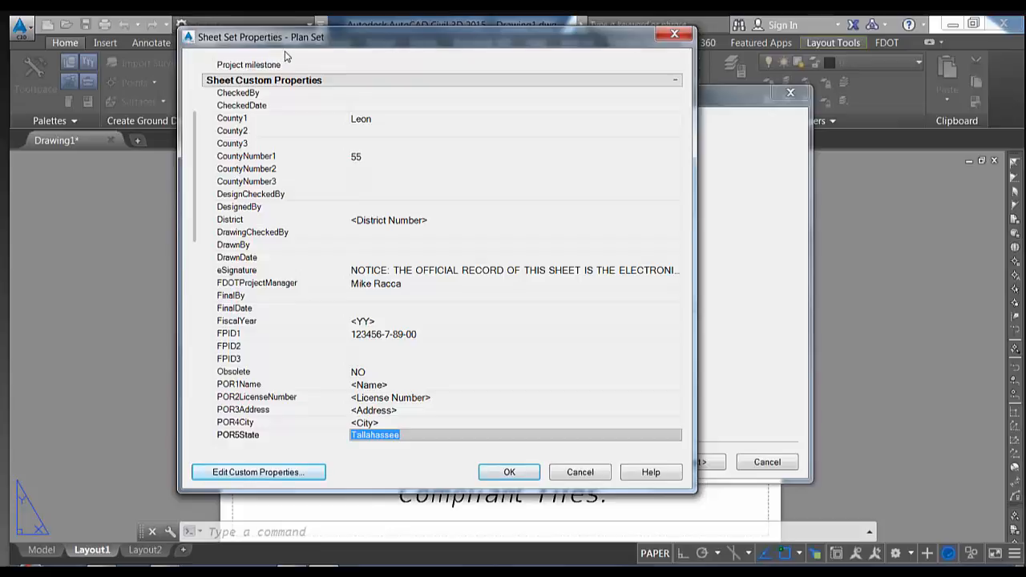
{"action": "left_click", "coordinate": [456, 386]}
{"action": "left_click", "coordinate": [454, 398]}
{"action": "scroll", "coordinate": [454, 405], "scroll_direction": "down", "scroll_amount": 6}
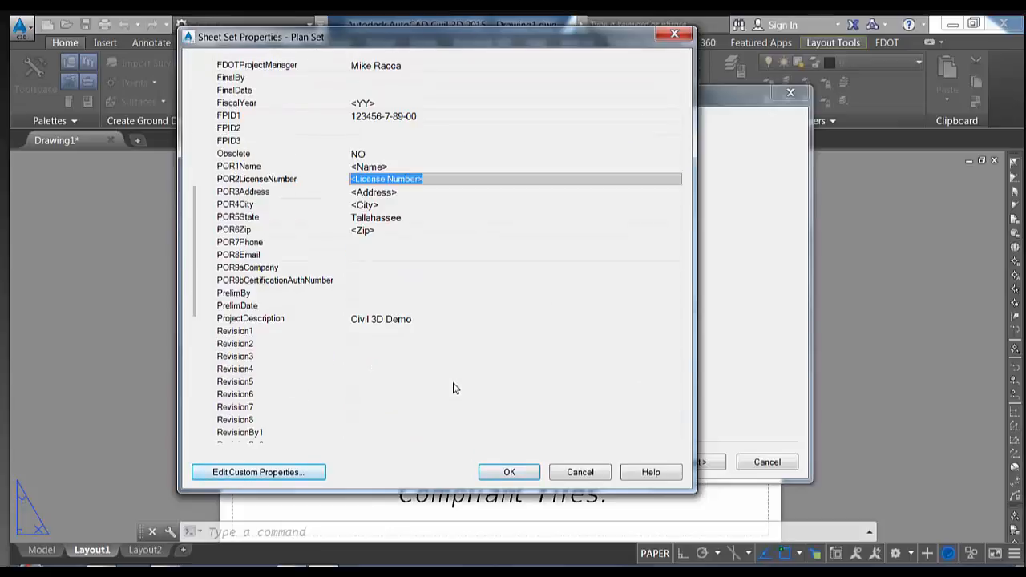
{"action": "scroll", "coordinate": [453, 389], "scroll_direction": "down", "scroll_amount": 4}
{"action": "scroll", "coordinate": [453, 388], "scroll_direction": "up", "scroll_amount": 12}
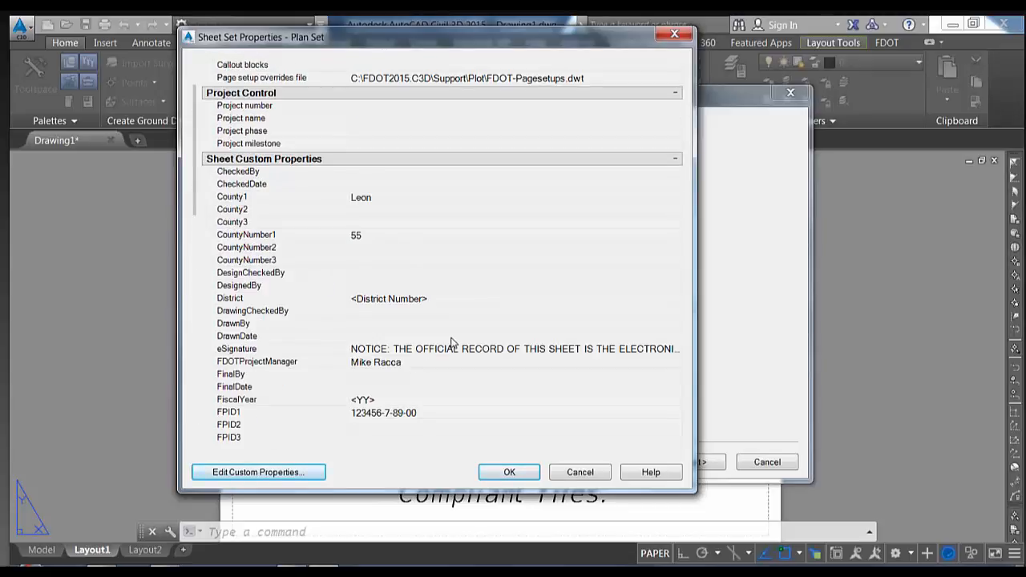
{"action": "left_click", "coordinate": [504, 473]}
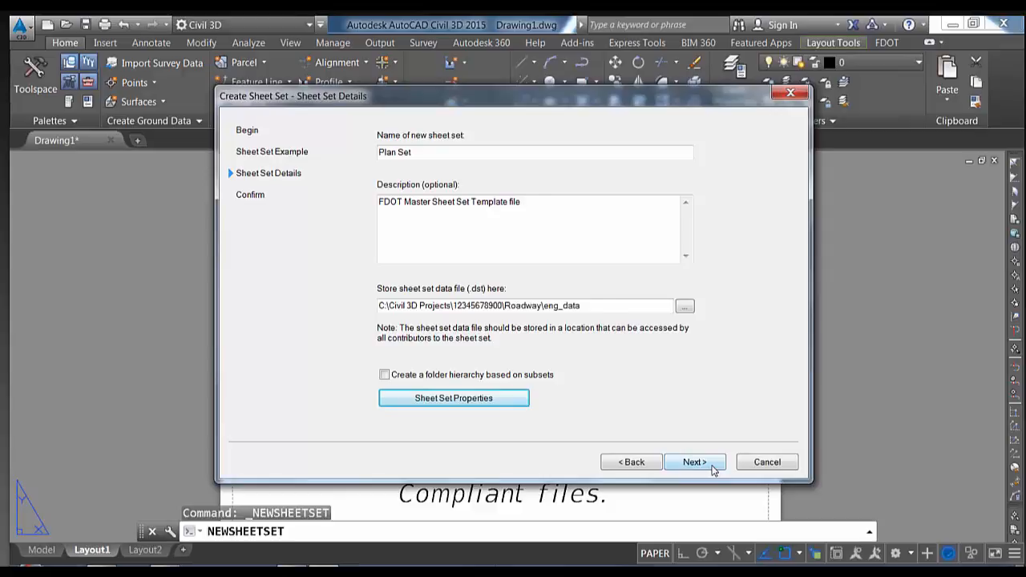
Review the Plan Set preview on the Confirm page and finish creating the sheet set
{"action": "left_click", "coordinate": [694, 463]}
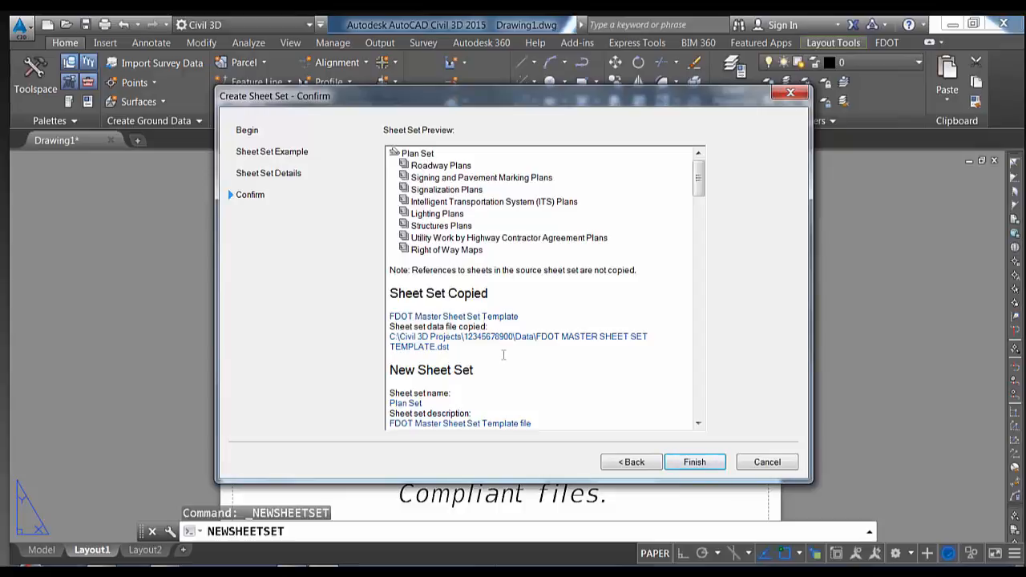
{"action": "scroll", "coordinate": [538, 367], "scroll_direction": "down", "scroll_amount": 3}
{"action": "scroll", "coordinate": [537, 367], "scroll_direction": "up", "scroll_amount": 2}
{"action": "scroll", "coordinate": [538, 367], "scroll_direction": "up", "scroll_amount": 1}
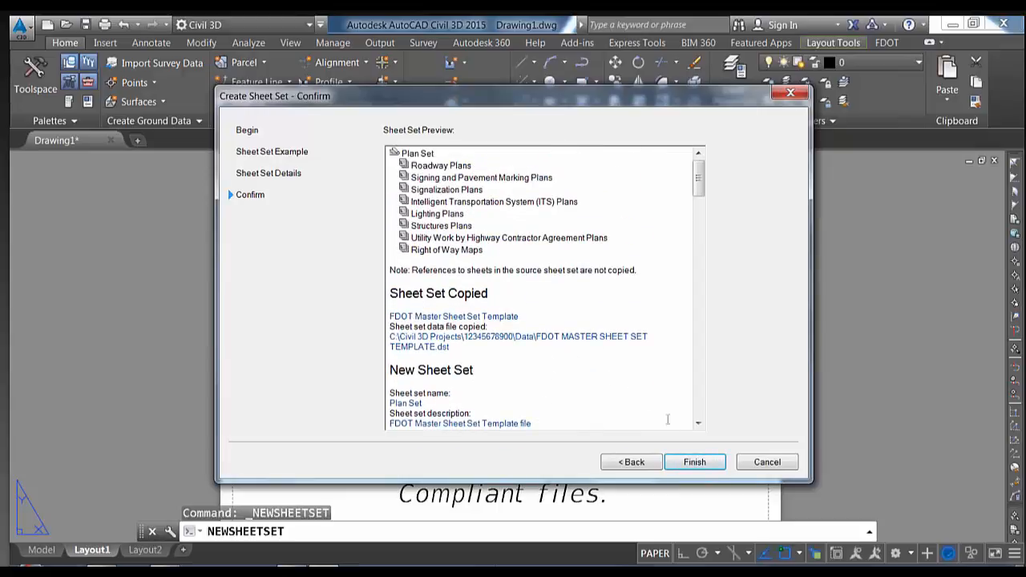
{"action": "left_click", "coordinate": [705, 469]}
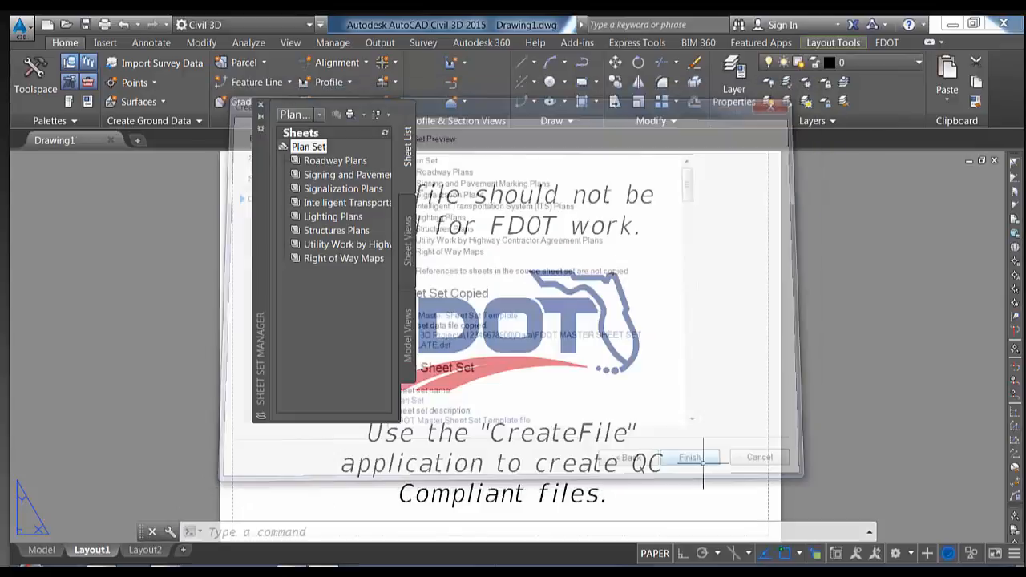
Reposition and widen the Sheet Set Manager so full subset names show, then display the FDOT tools
{"action": "left_click_drag", "start_coordinate": [263, 196], "coordinate": [242, 198]}
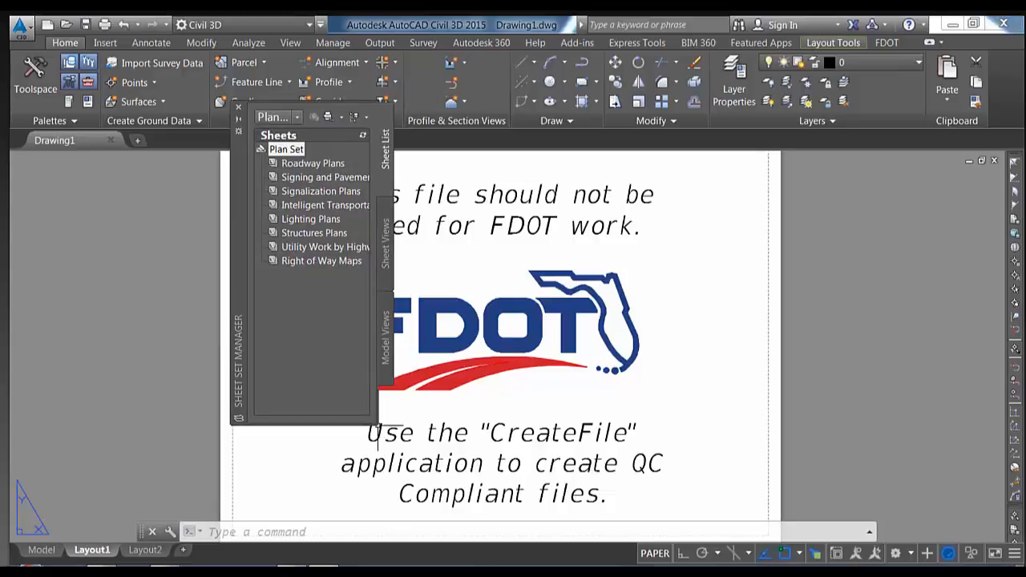
{"action": "left_click_drag", "start_coordinate": [379, 425], "coordinate": [533, 422]}
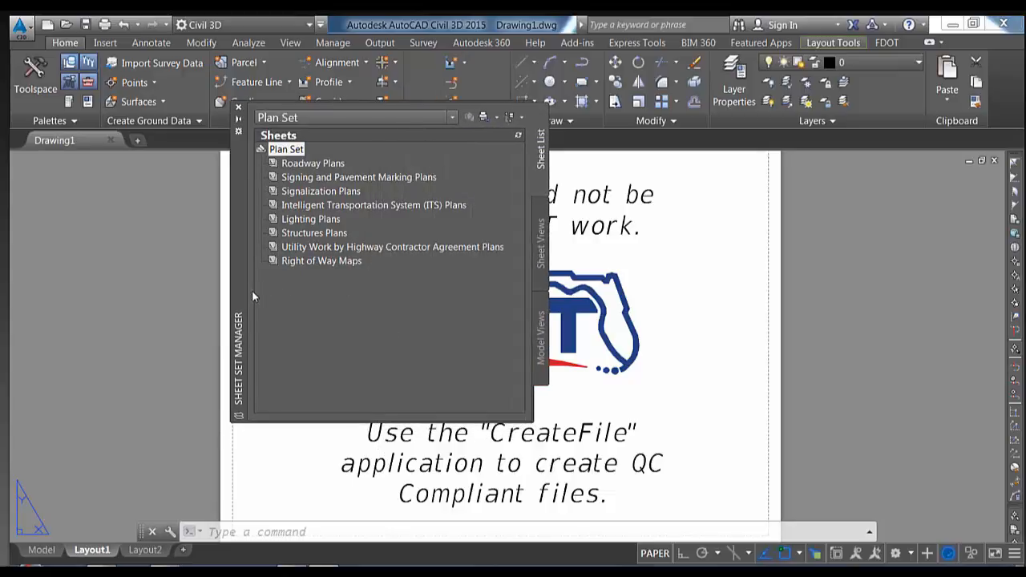
{"action": "mouse_move", "coordinate": [240, 299]}
{"action": "left_mouse_down"}
{"action": "mouse_move", "coordinate": [222, 313]}
{"action": "mouse_move", "coordinate": [222, 303]}
{"action": "left_mouse_up"}
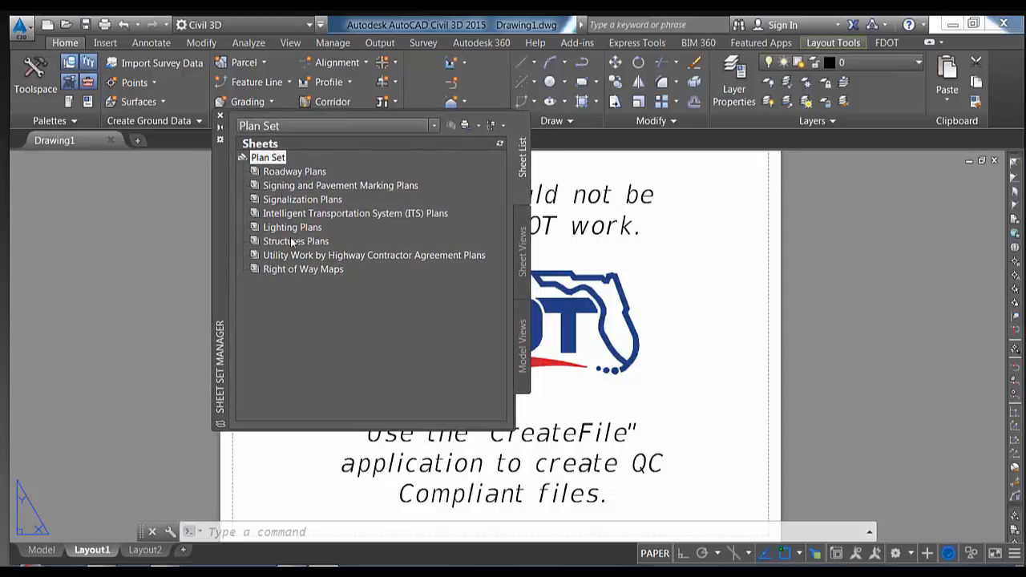
{"action": "left_click", "coordinate": [886, 44]}
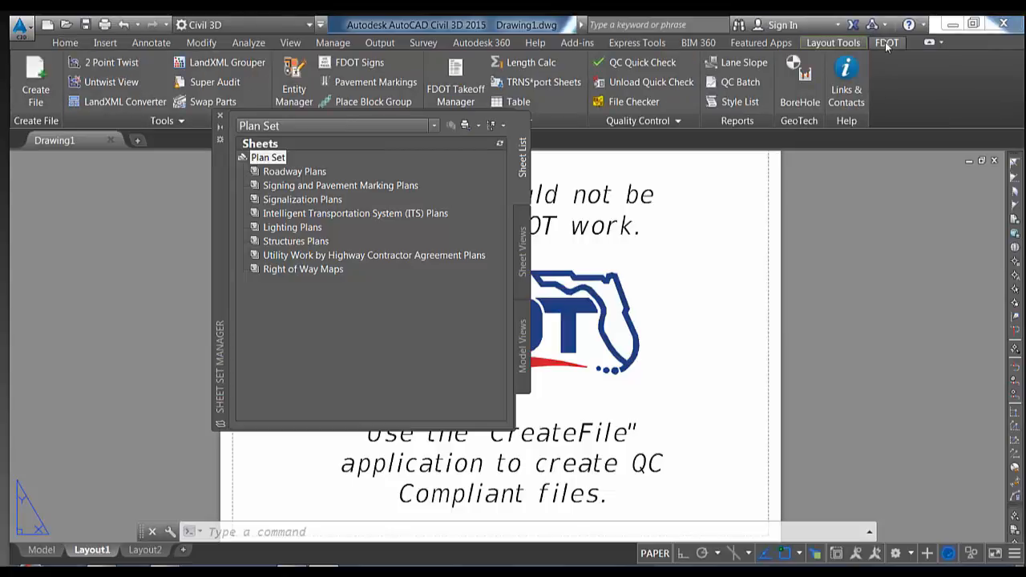
{"action": "left_click", "coordinate": [34, 74]}
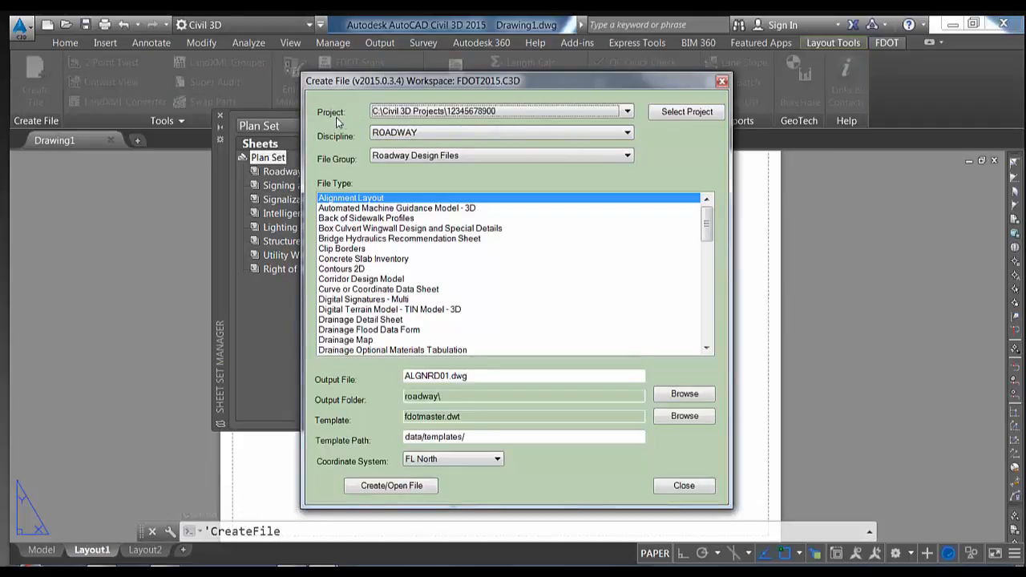
{"action": "left_click", "coordinate": [677, 113]}
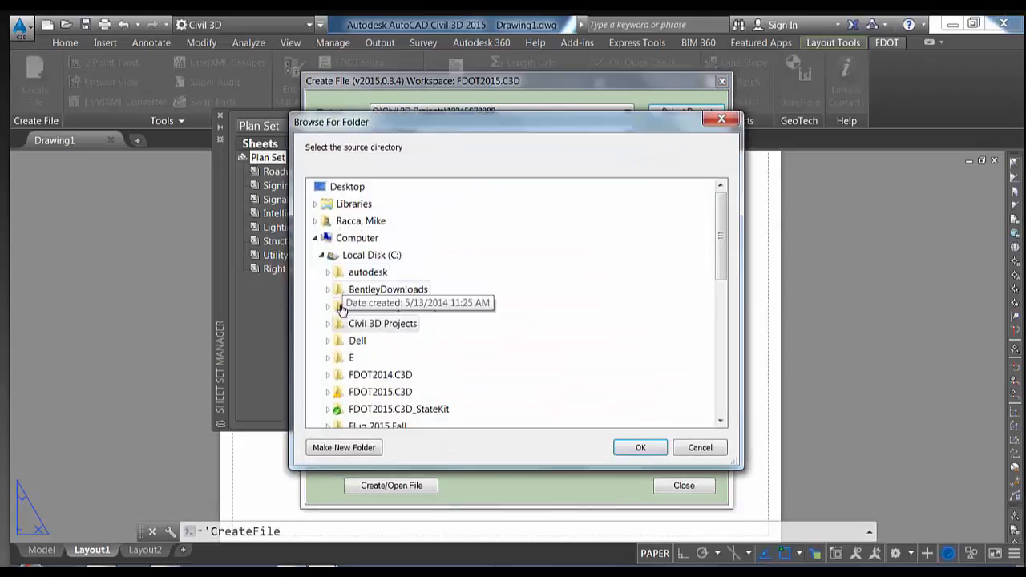
{"action": "left_click", "coordinate": [329, 326]}
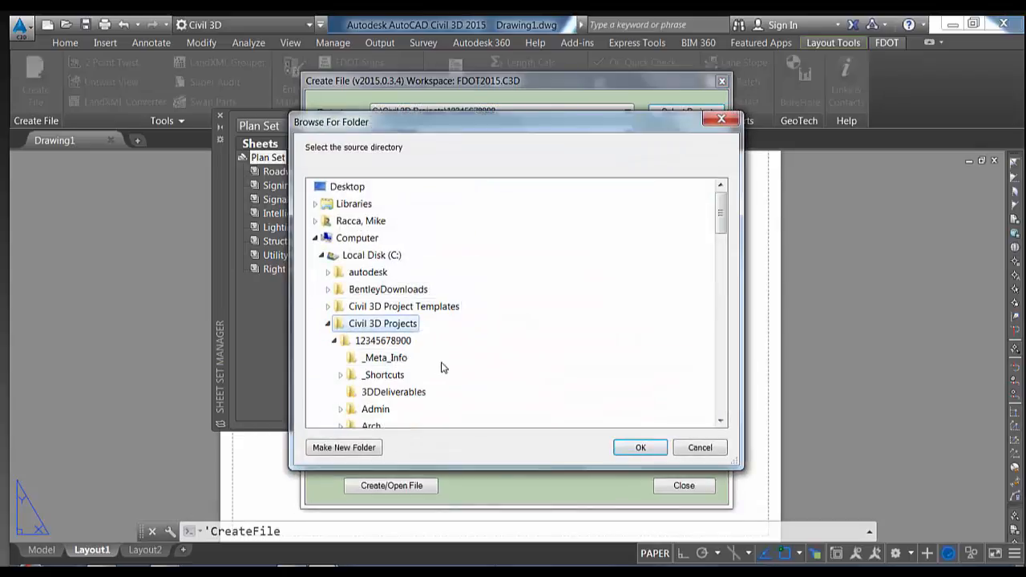
{"action": "left_click", "coordinate": [377, 342]}
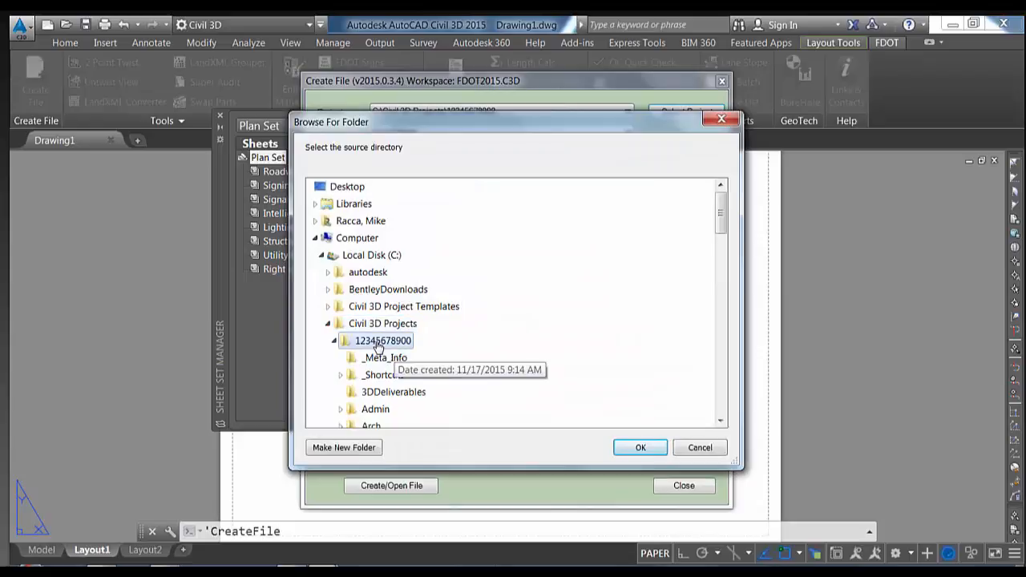
{"action": "left_click", "coordinate": [638, 447]}
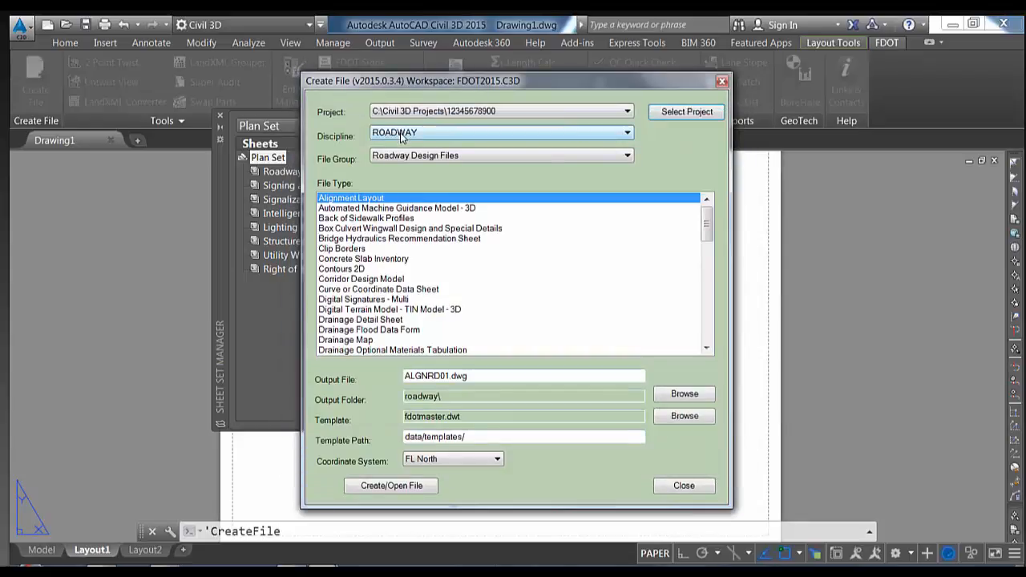
Create and open the Roadway Design Files Key Sheet drawing KEYSRD01.dwg
{"action": "left_click", "coordinate": [410, 157]}
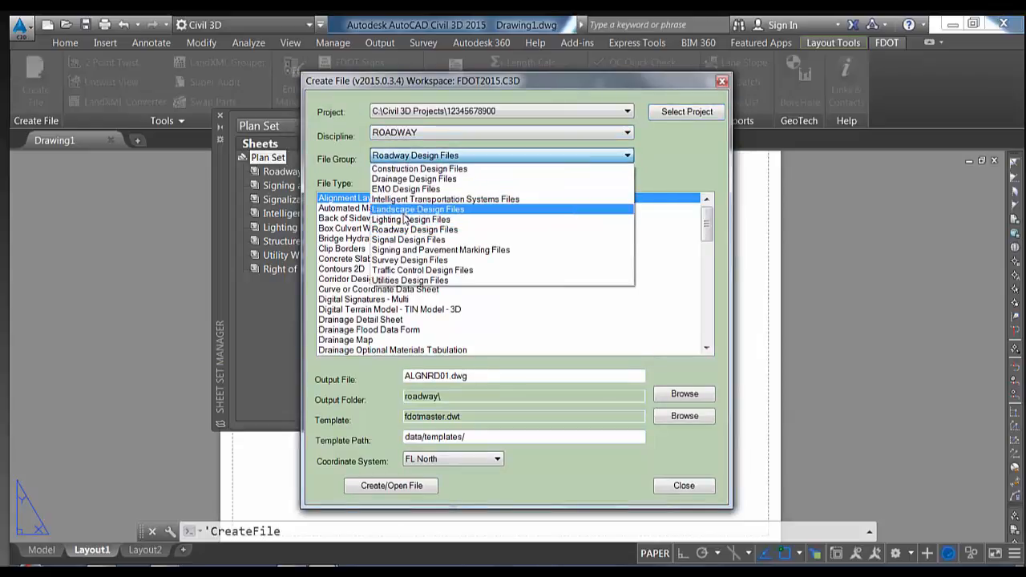
{"action": "left_click", "coordinate": [414, 229]}
{"action": "left_click", "coordinate": [357, 279]}
{"action": "scroll", "coordinate": [369, 277], "scroll_direction": "down", "scroll_amount": 5}
{"action": "left_click", "coordinate": [339, 260]}
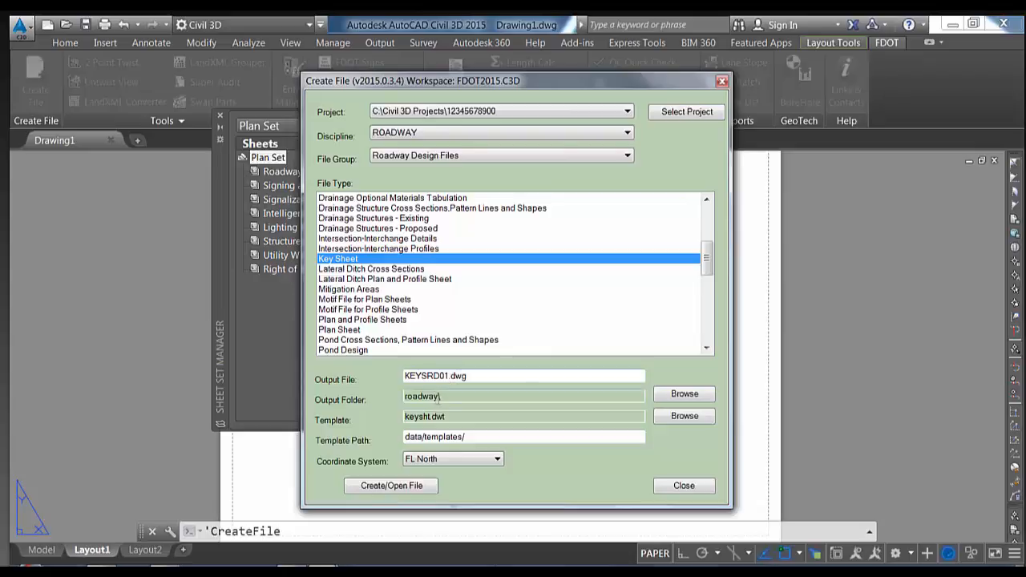
{"action": "left_click", "coordinate": [394, 488]}
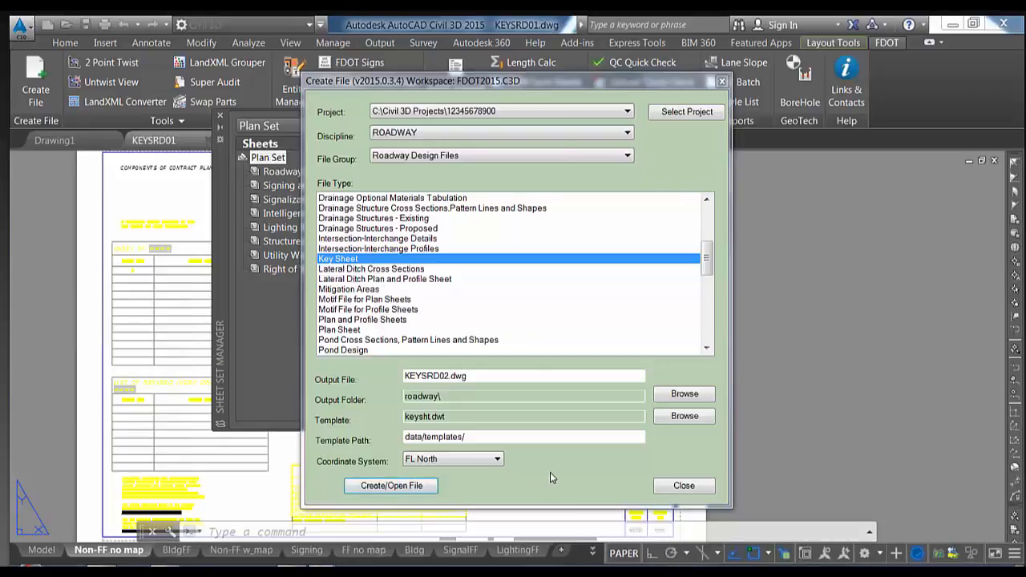
Dock the Sheet Set Manager on the right and cycle the layouts back to Non-FF no map
{"action": "left_click", "coordinate": [684, 485]}
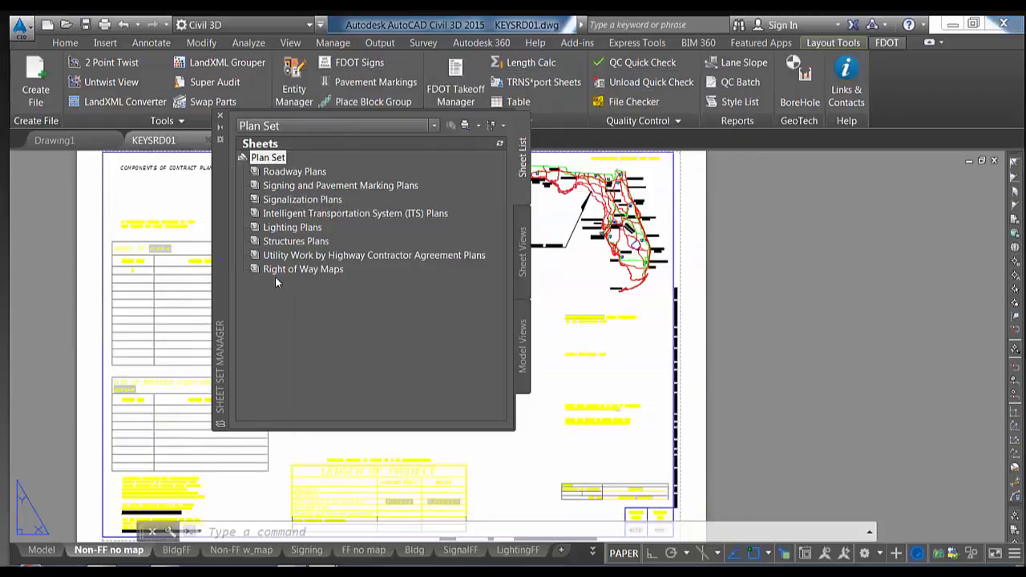
{"action": "mouse_move", "coordinate": [222, 240]}
{"action": "left_mouse_down"}
{"action": "mouse_move", "coordinate": [422, 204]}
{"action": "mouse_move", "coordinate": [624, 209]}
{"action": "left_mouse_up"}
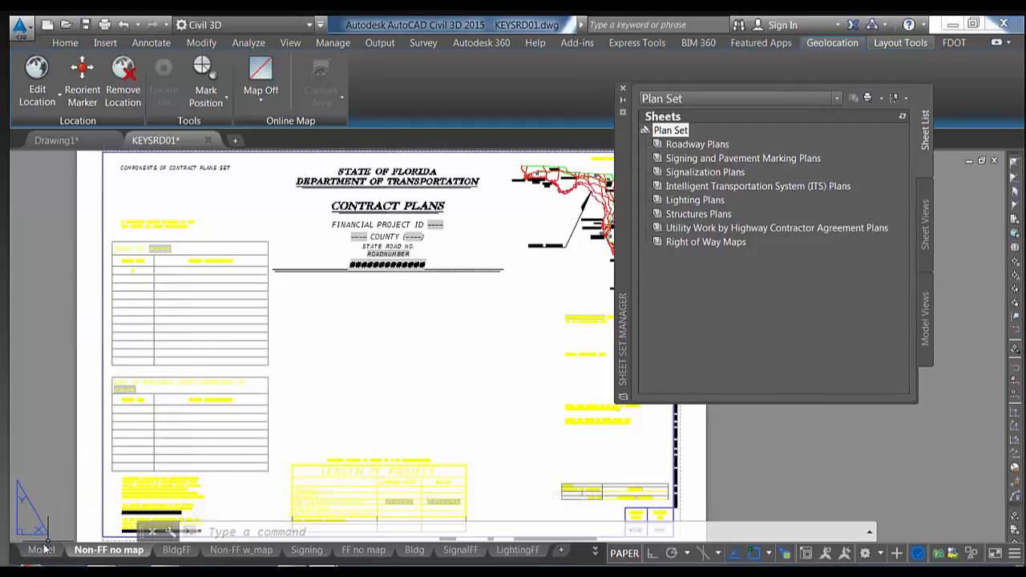
{"action": "mouse_move", "coordinate": [41, 551]}
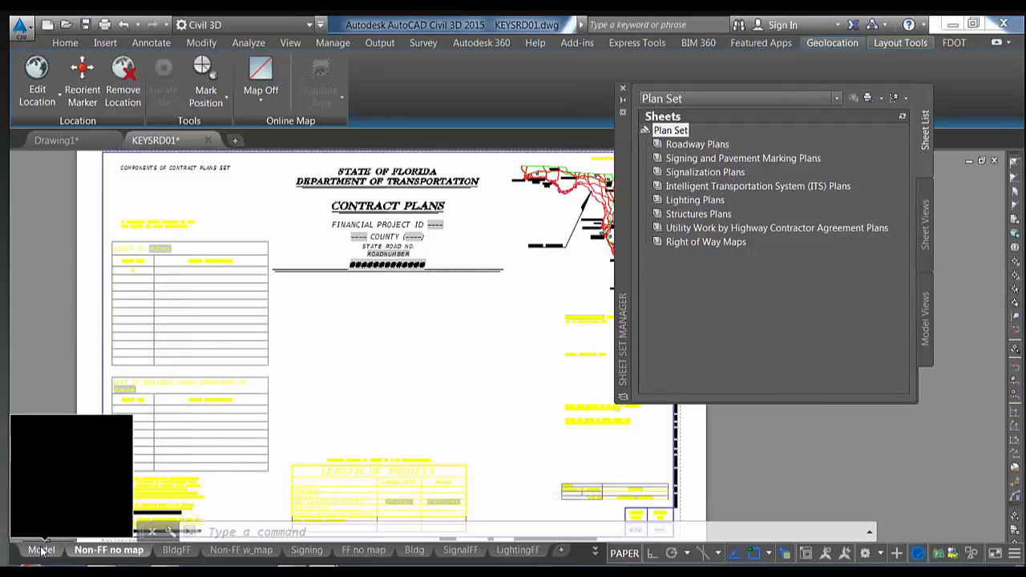
{"action": "left_click", "coordinate": [168, 551]}
{"action": "left_click", "coordinate": [240, 551]}
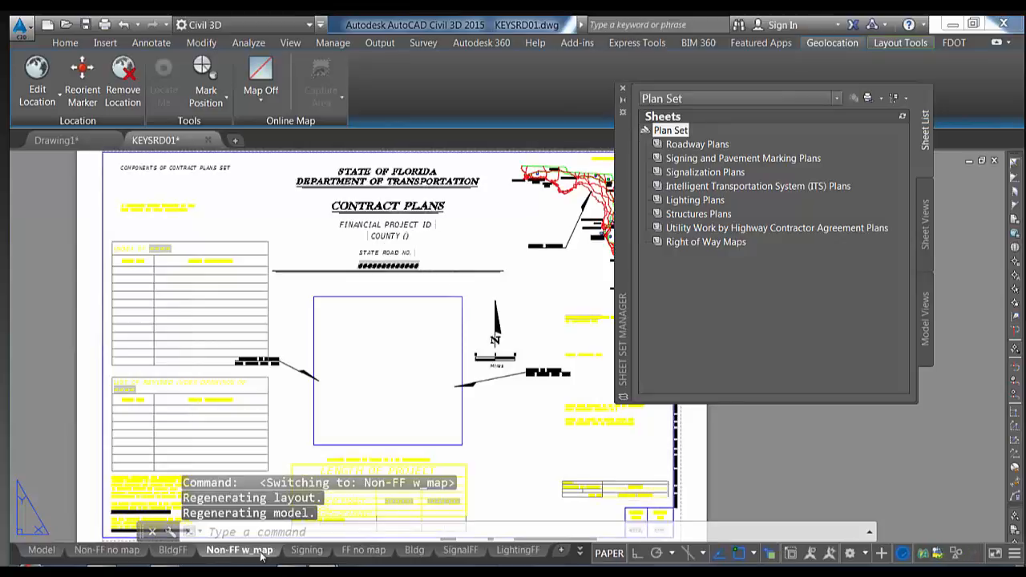
{"action": "left_click", "coordinate": [298, 552]}
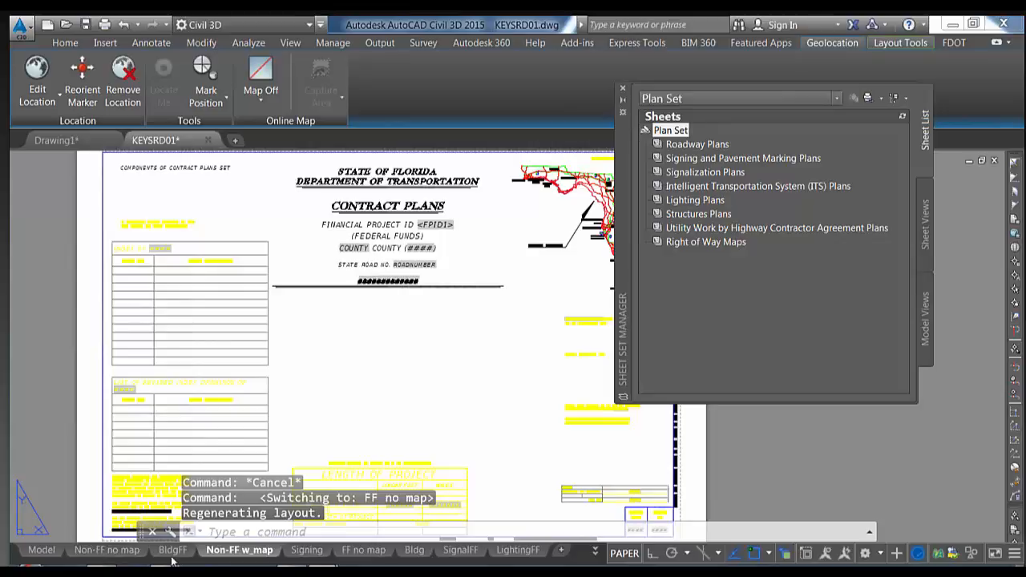
{"action": "left_click", "coordinate": [223, 552]}
{"action": "left_click", "coordinate": [107, 552]}
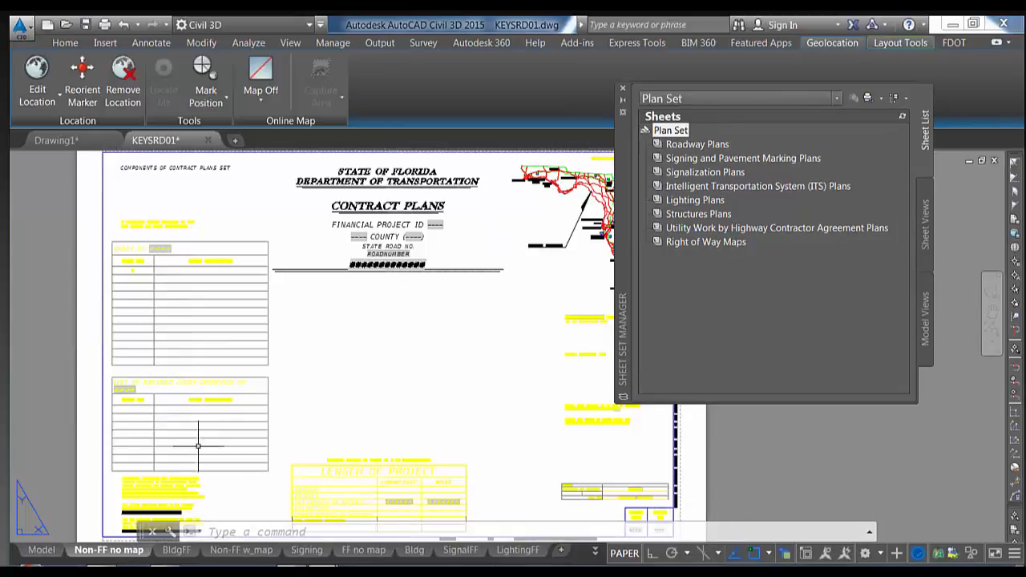
Import only the Non-FF no map layout of KEYSRD01 as a sheet into the Plan Set
{"action": "right_click", "coordinate": [97, 551]}
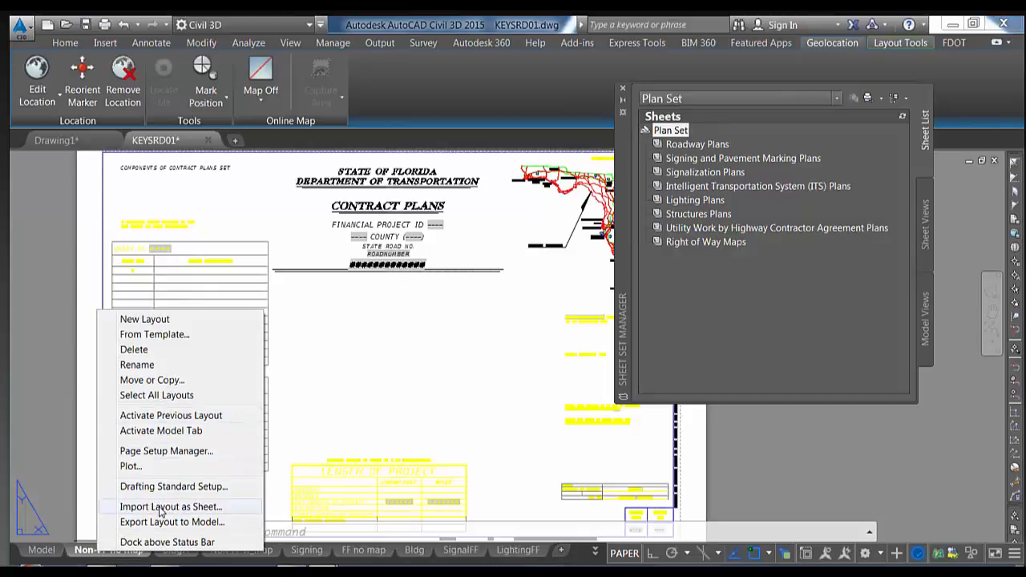
{"action": "left_click", "coordinate": [203, 511]}
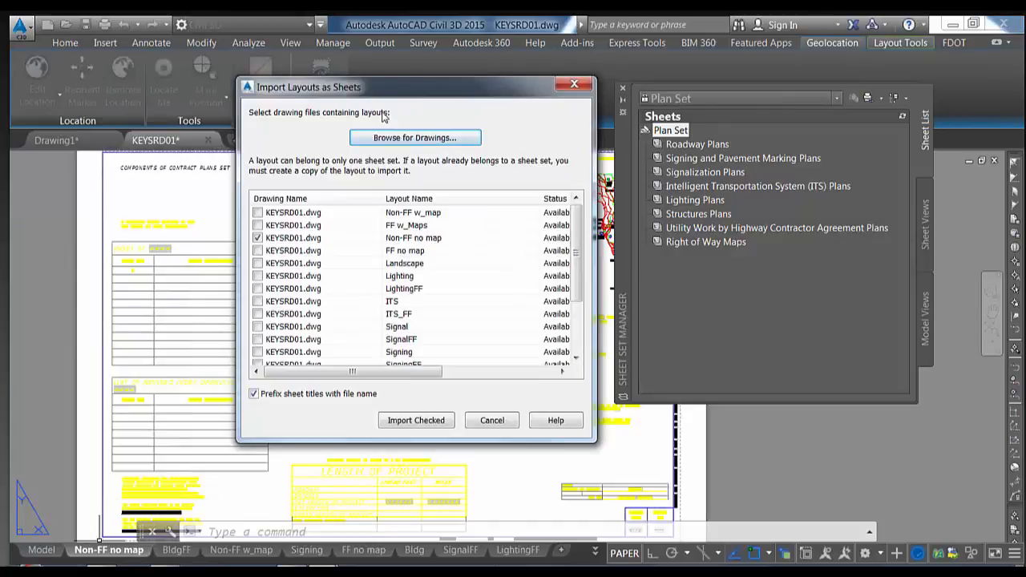
{"action": "left_click", "coordinate": [258, 214]}
{"action": "left_click", "coordinate": [257, 225]}
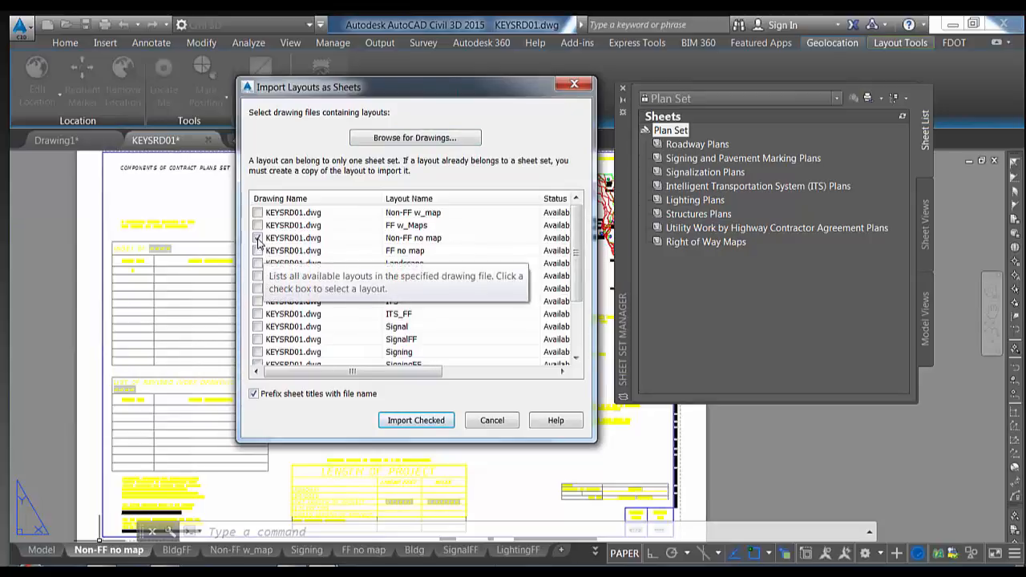
{"action": "left_click", "coordinate": [416, 420]}
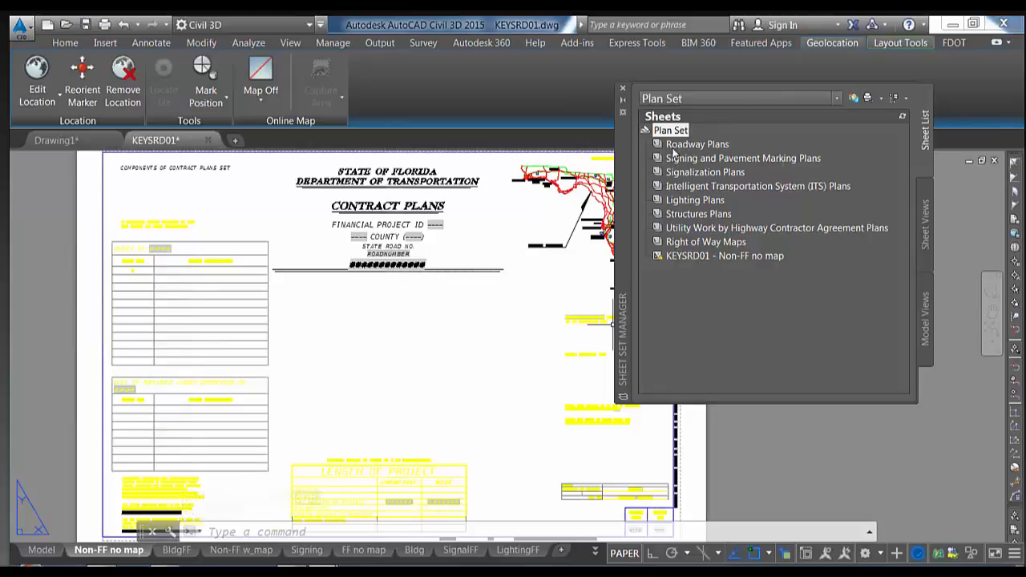
Pan around the title block and inspect the hash-mark placeholder text
{"action": "mouse_move", "coordinate": [397, 316]}
{"action": "middle_mouse_down"}
{"action": "mouse_move", "coordinate": [403, 252]}
{"action": "mouse_move", "coordinate": [384, 338]}
{"action": "middle_mouse_up"}
{"action": "scroll", "coordinate": [391, 277], "scroll_direction": "up", "scroll_amount": 4}
{"action": "mouse_move", "coordinate": [392, 281]}
{"action": "middle_mouse_down"}
{"action": "mouse_move", "coordinate": [394, 368]}
{"action": "mouse_move", "coordinate": [386, 338]}
{"action": "mouse_move", "coordinate": [410, 338]}
{"action": "middle_mouse_up"}
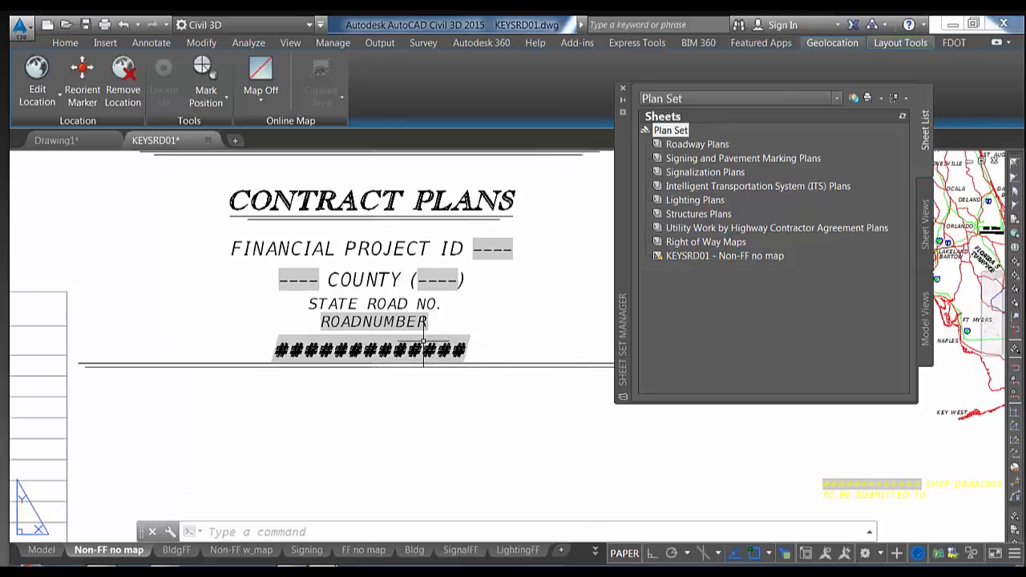
{"action": "left_click", "coordinate": [432, 349]}
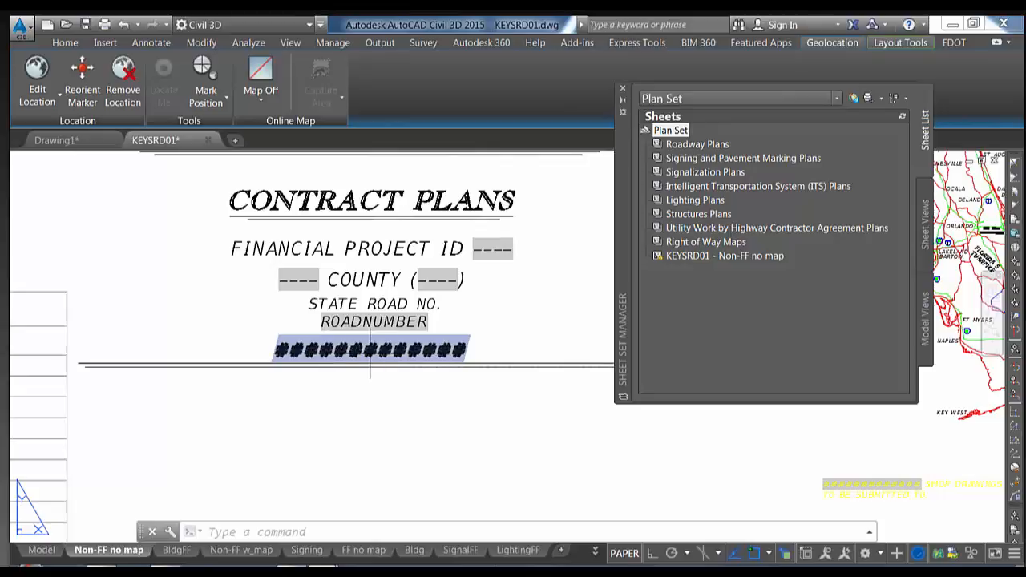
{"action": "key", "text": "Escape"}
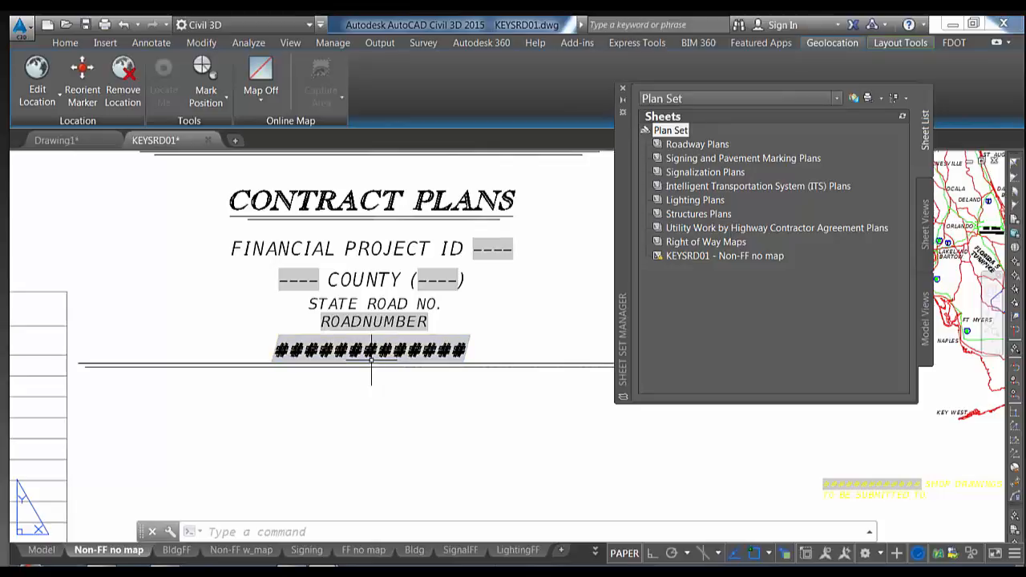
{"action": "scroll", "coordinate": [371, 365], "scroll_direction": "down", "scroll_amount": 3}
{"action": "middle_click_drag", "start_coordinate": [373, 370], "coordinate": [369, 328]}
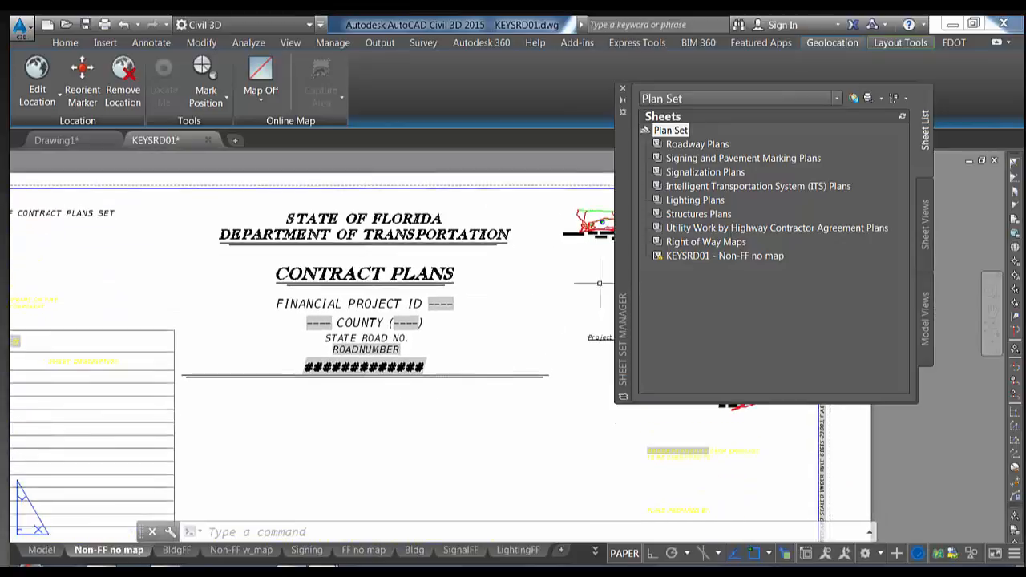
Move the KEYSRD01 - Non-FF no map sheet into the Roadway Plans subset and type RE
{"action": "left_click", "coordinate": [686, 256]}
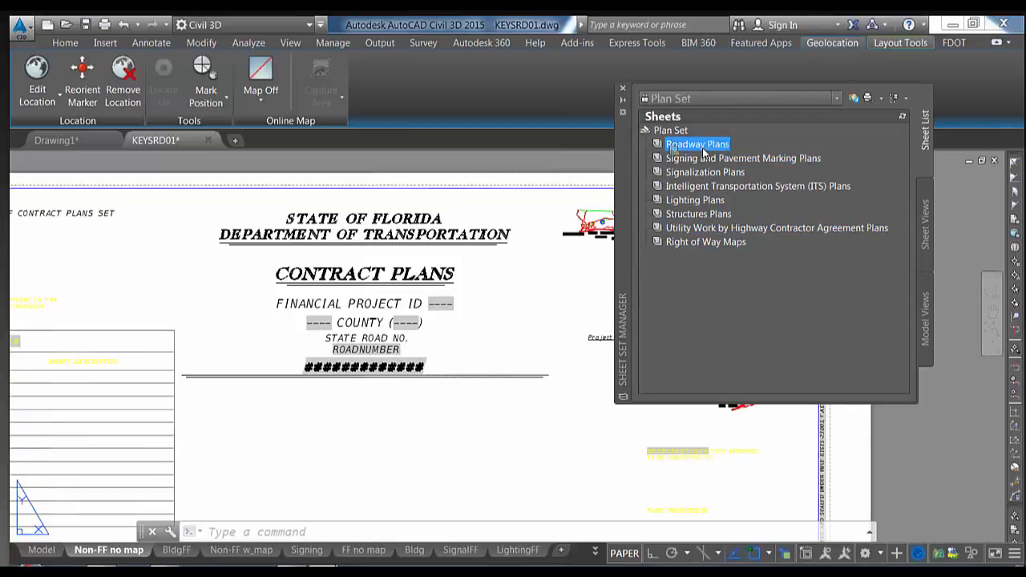
{"action": "left_click_drag", "start_coordinate": [703, 146], "coordinate": [704, 149]}
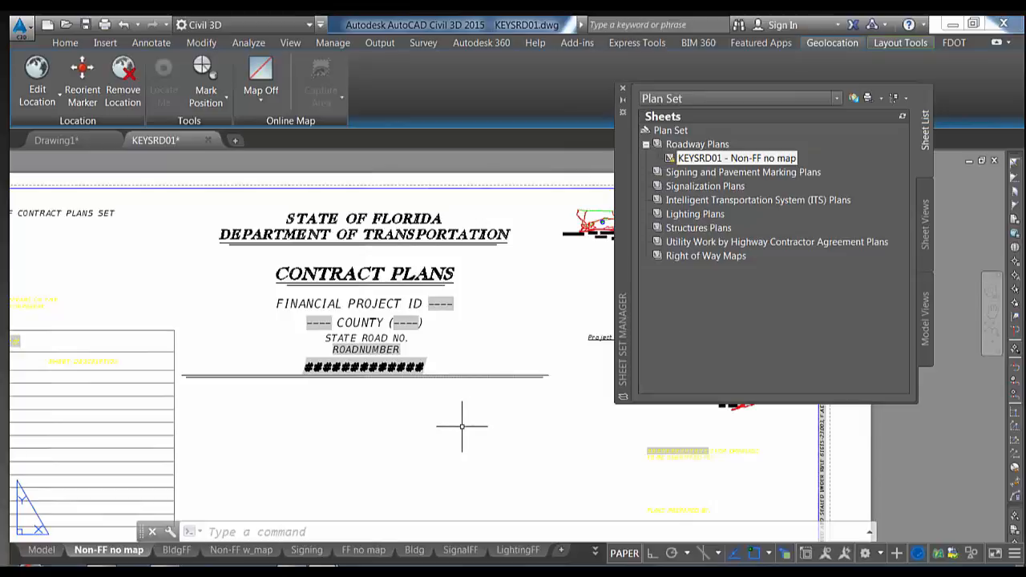
{"action": "type", "text": "re"}
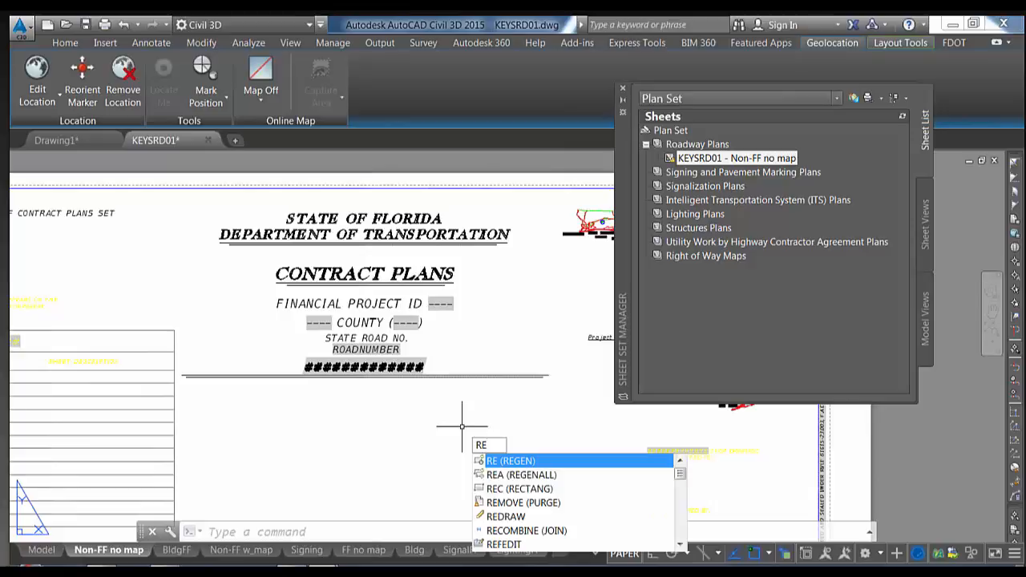
{"action": "key", "text": "Return"}
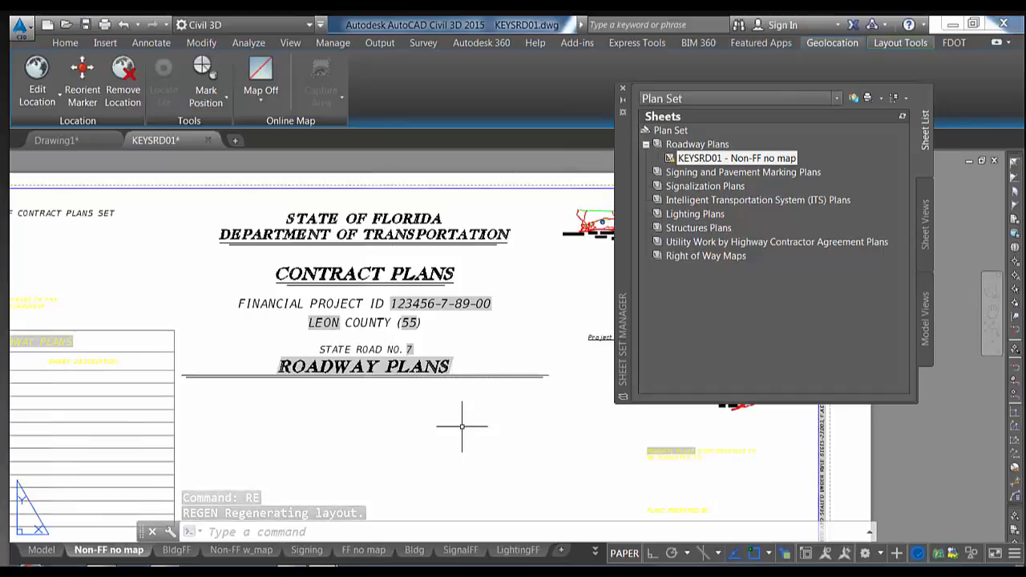
{"action": "scroll", "coordinate": [469, 419], "scroll_direction": "down", "scroll_amount": 2}
{"action": "middle_click_drag", "start_coordinate": [479, 432], "coordinate": [304, 160]}
{"action": "middle_click_drag", "start_coordinate": [332, 265], "coordinate": [348, 425]}
{"action": "scroll", "coordinate": [481, 409], "scroll_direction": "up", "scroll_amount": 5}
{"action": "middle_click_drag", "start_coordinate": [465, 362], "coordinate": [294, 368]}
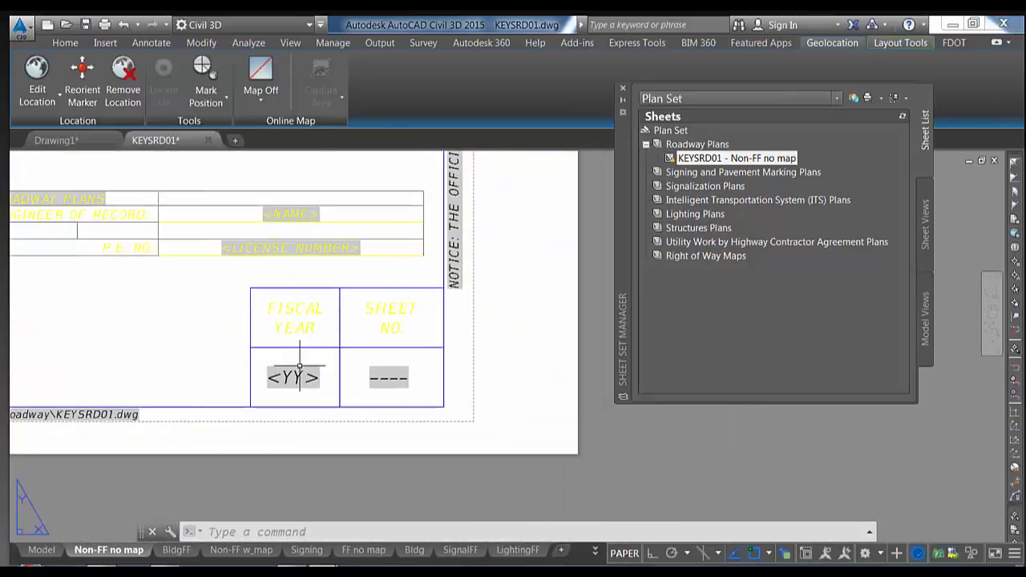
Zoom to the Fiscal Year and Sheet No. boxes, then bring up the KEYSRD01 sheet's actions
{"action": "scroll", "coordinate": [294, 368], "scroll_direction": "up", "scroll_amount": 2}
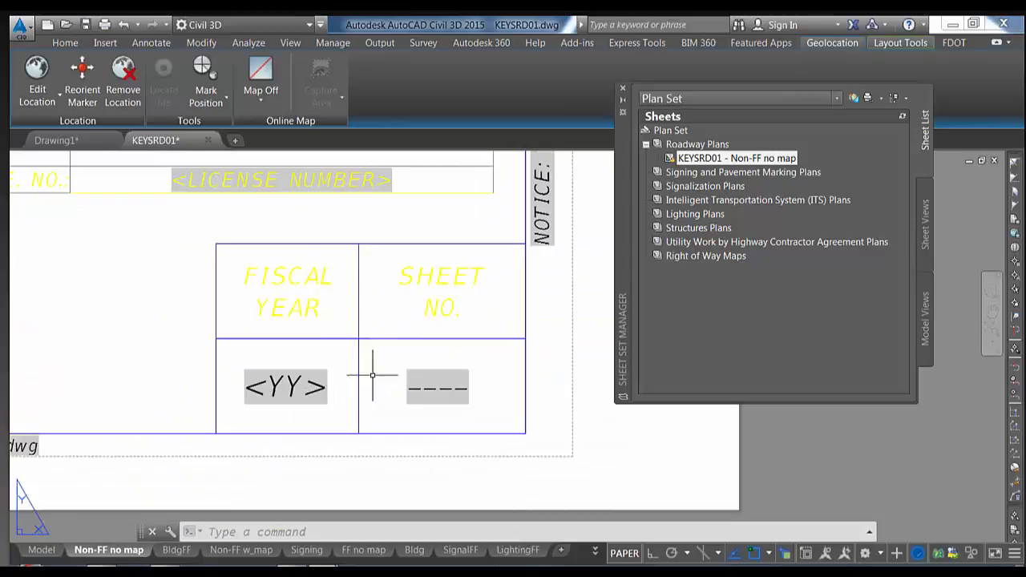
{"action": "scroll", "coordinate": [369, 375], "scroll_direction": "down", "scroll_amount": 2}
{"action": "scroll", "coordinate": [372, 372], "scroll_direction": "up", "scroll_amount": 2}
{"action": "middle_click_drag", "start_coordinate": [399, 373], "coordinate": [343, 378]}
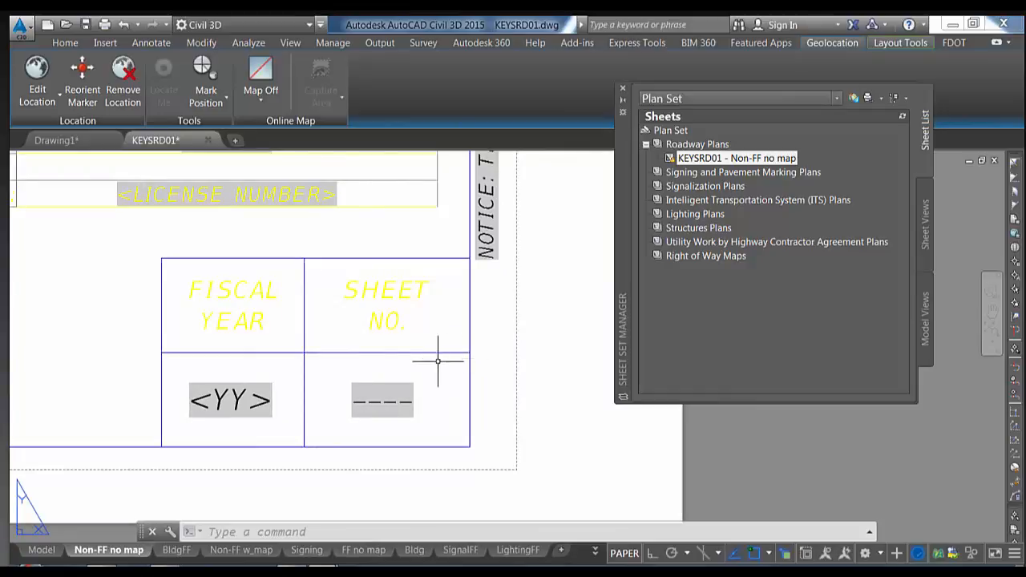
{"action": "left_click", "coordinate": [698, 158]}
{"action": "right_click", "coordinate": [702, 161]}
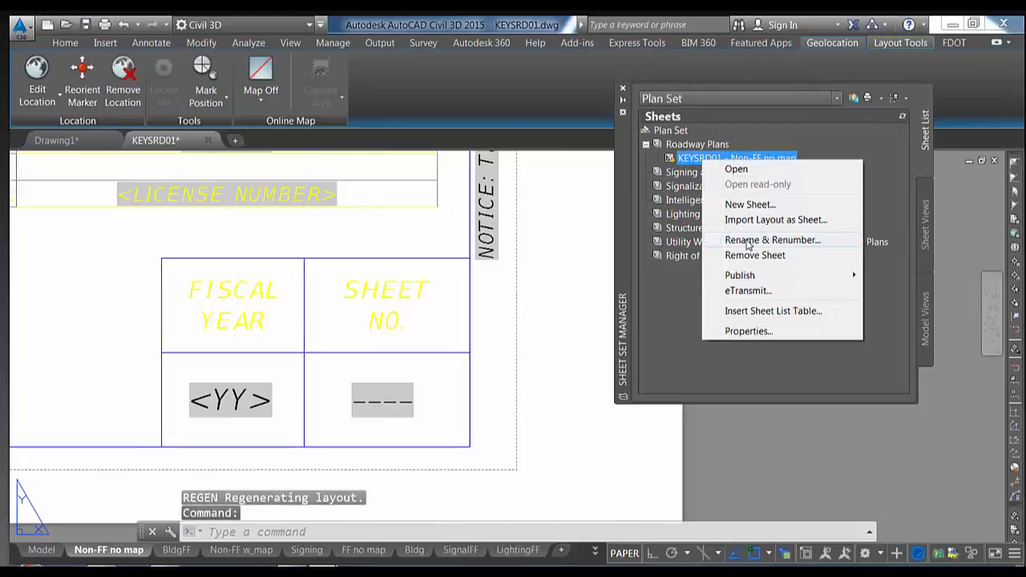
Renumber the sheet to 1 and rename both its sheet title and layout to Key Sheet
{"action": "left_click", "coordinate": [748, 241]}
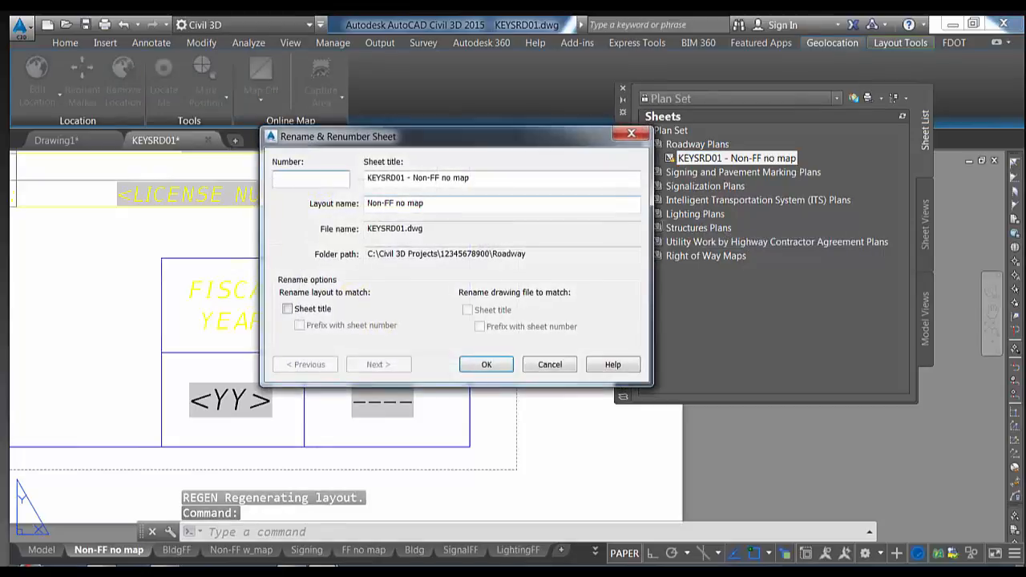
{"action": "left_click_drag", "start_coordinate": [539, 148], "coordinate": [738, 117]}
{"action": "left_click", "coordinate": [527, 146]}
{"action": "type", "text": "14"}
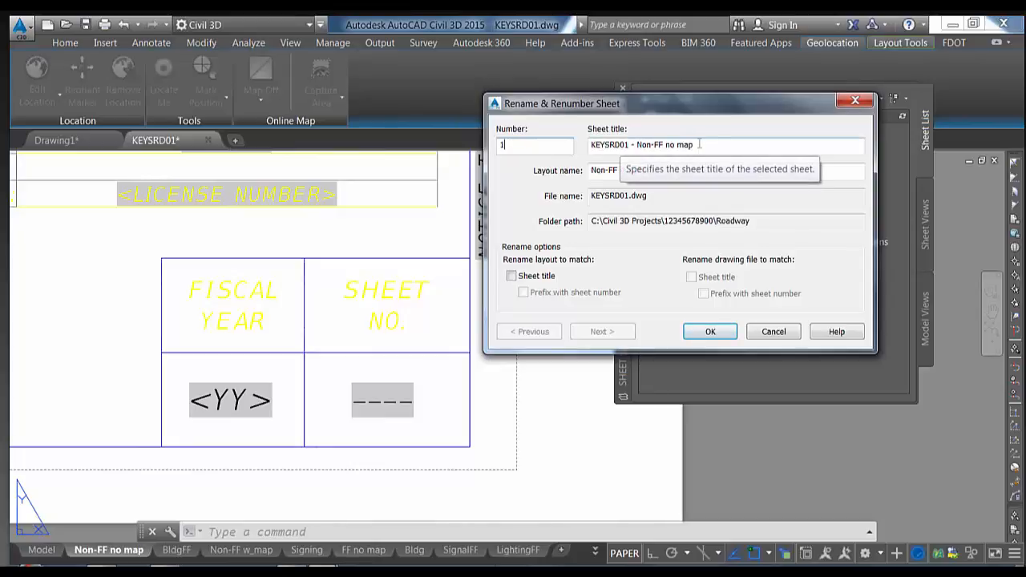
{"action": "left_click_drag", "start_coordinate": [695, 145], "coordinate": [583, 153]}
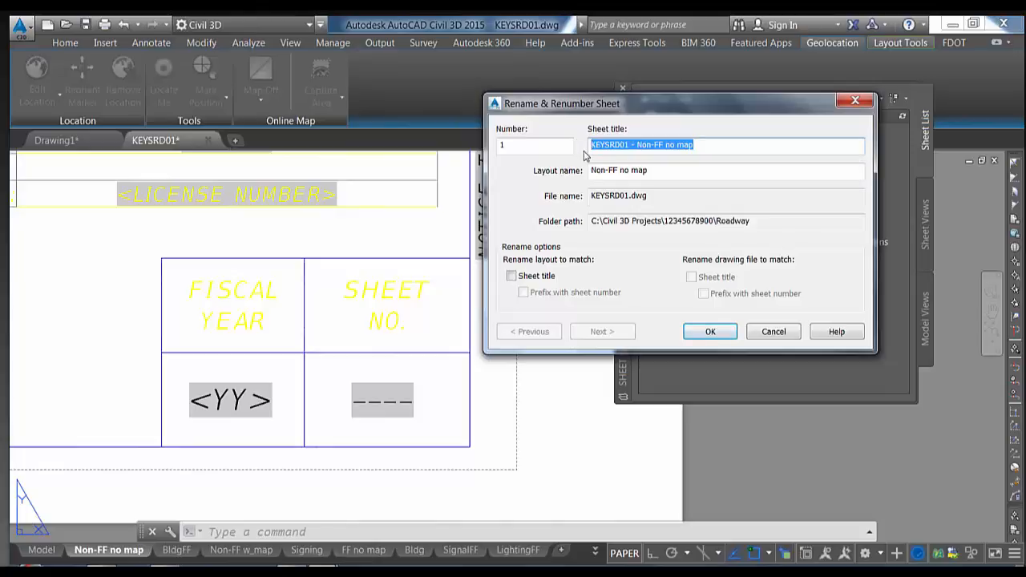
{"action": "key", "text": "BackSpace"}
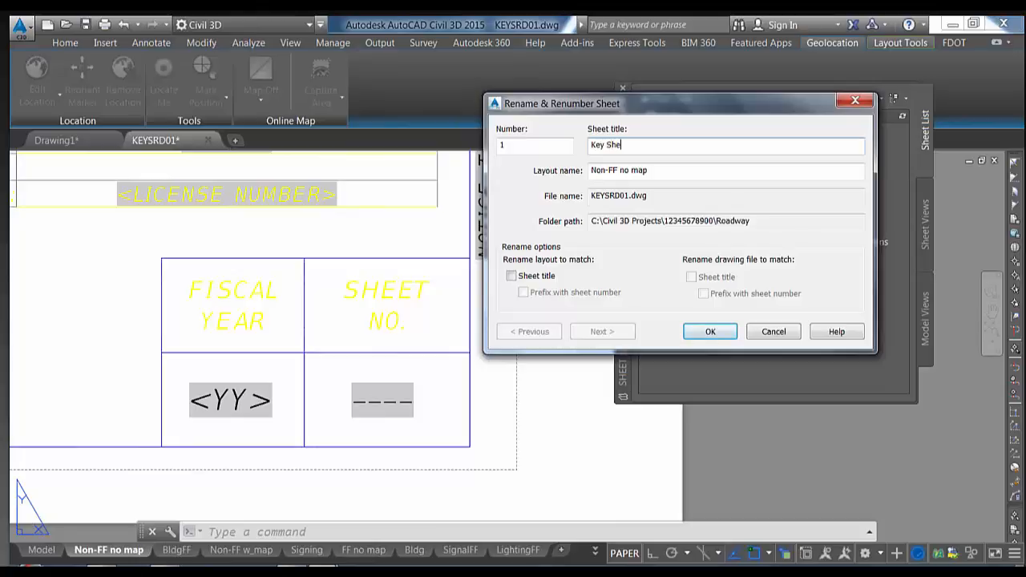
{"action": "left_click_drag", "start_coordinate": [651, 171], "coordinate": [577, 171]}
{"action": "type", "text": "Key Sheet"}
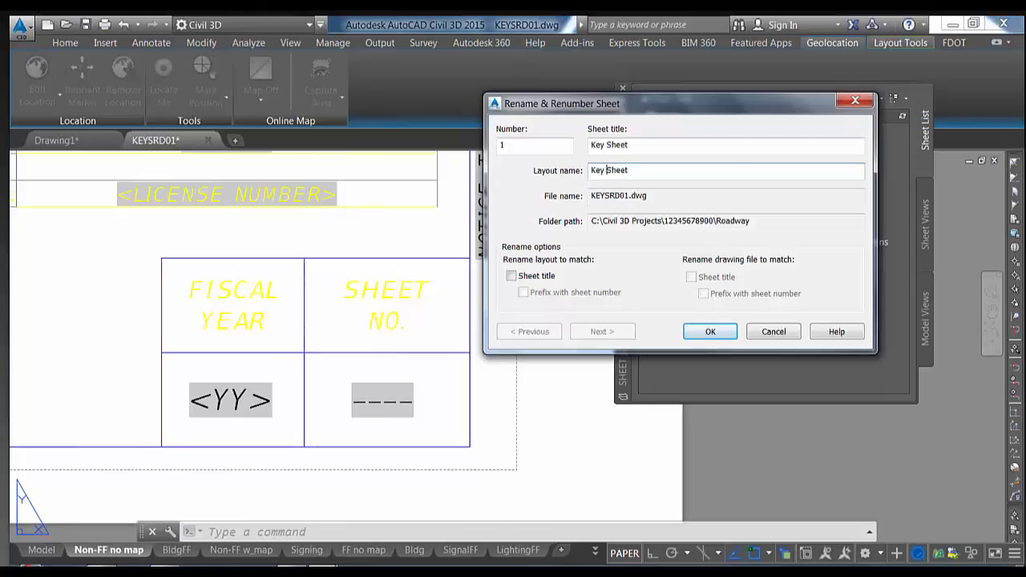
{"action": "left_click", "coordinate": [709, 331]}
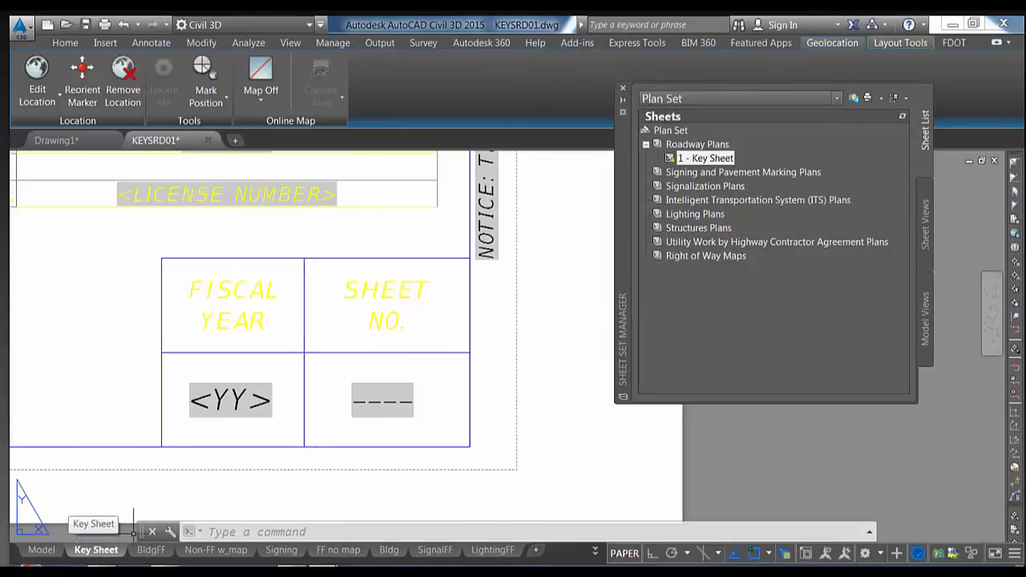
Regenerate the layout with RE so the SHEET NO. box shows 1, then pan around the sheet
{"action": "type", "text": "RE"}
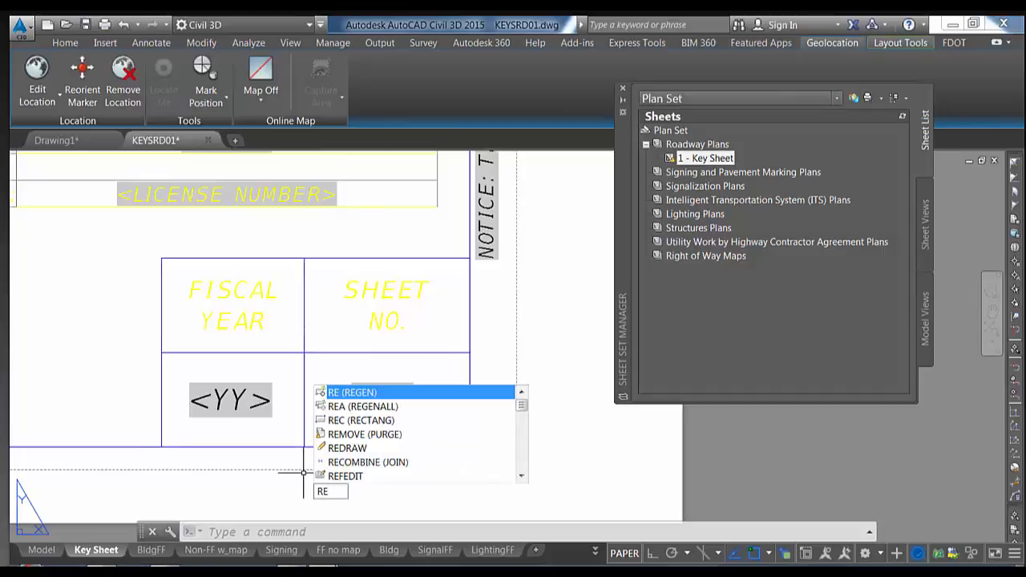
{"action": "key", "text": "Return"}
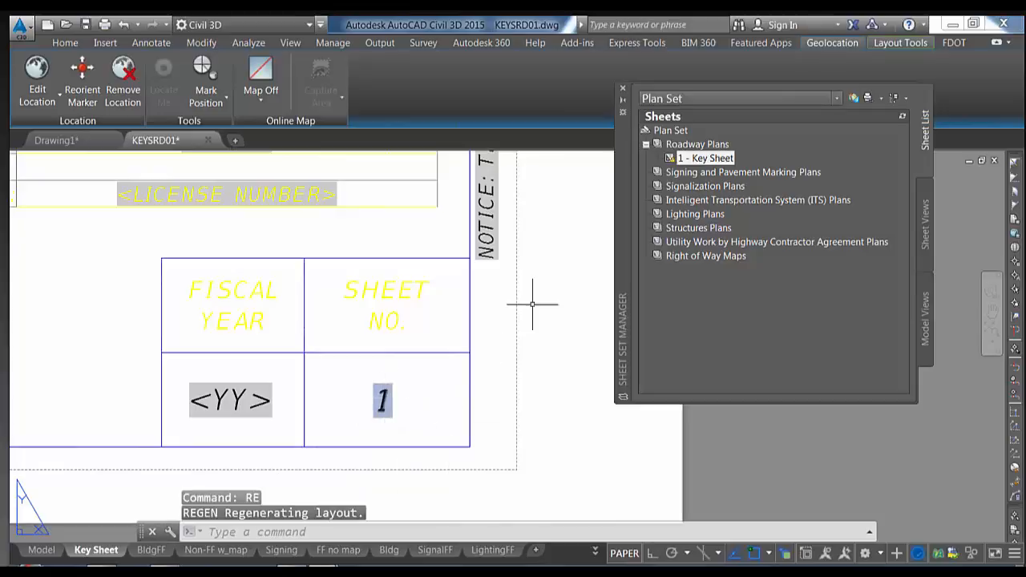
{"action": "mouse_move", "coordinate": [706, 163]}
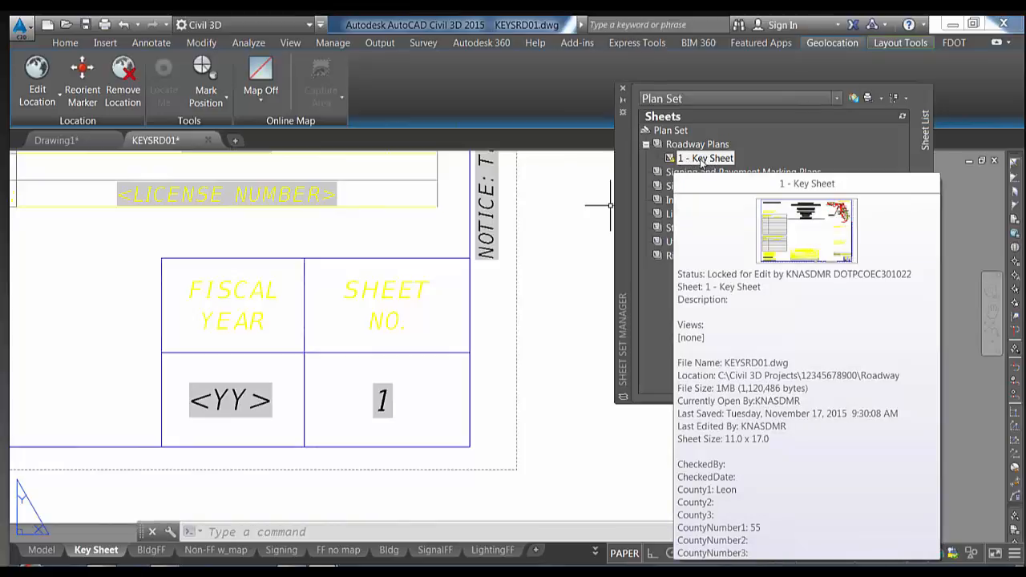
{"action": "scroll", "coordinate": [453, 265], "scroll_direction": "down", "scroll_amount": 3}
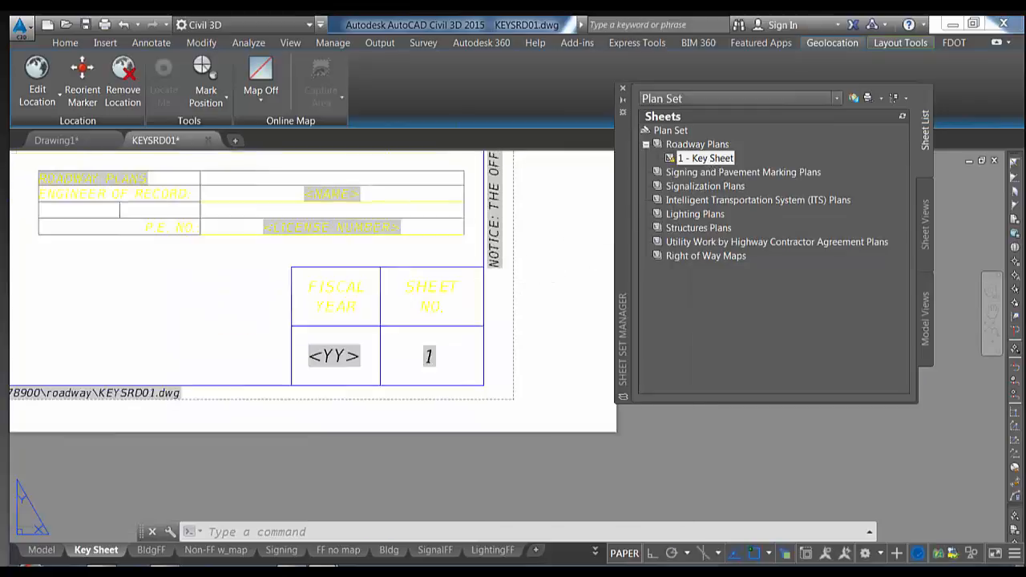
{"action": "middle_click_drag", "start_coordinate": [453, 265], "coordinate": [443, 353]}
{"action": "middle_click_drag", "start_coordinate": [390, 316], "coordinate": [443, 359]}
{"action": "middle_click_drag", "start_coordinate": [415, 318], "coordinate": [460, 363]}
{"action": "middle_click_drag", "start_coordinate": [410, 341], "coordinate": [452, 384]}
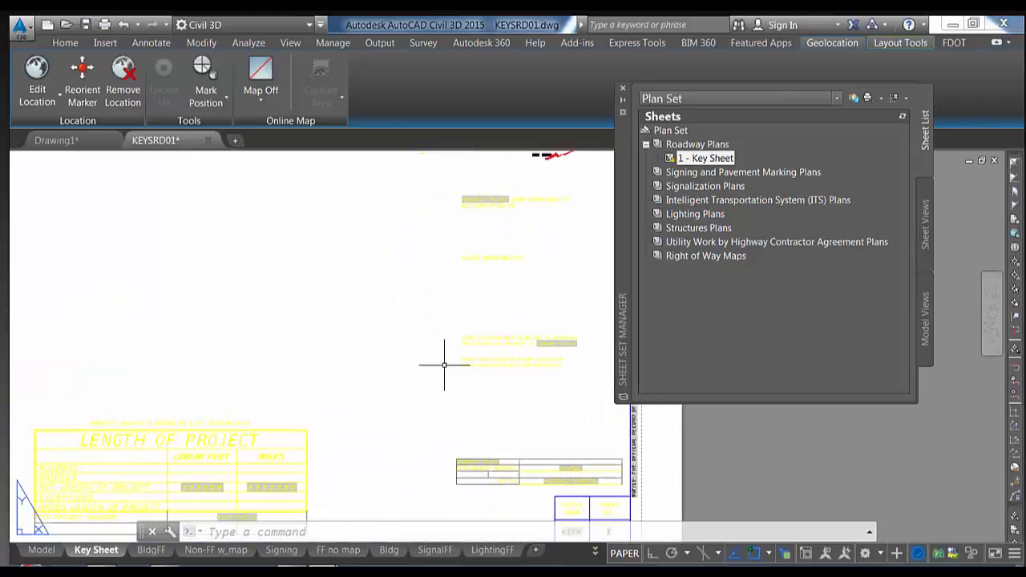
{"action": "middle_click_drag", "start_coordinate": [380, 246], "coordinate": [453, 267]}
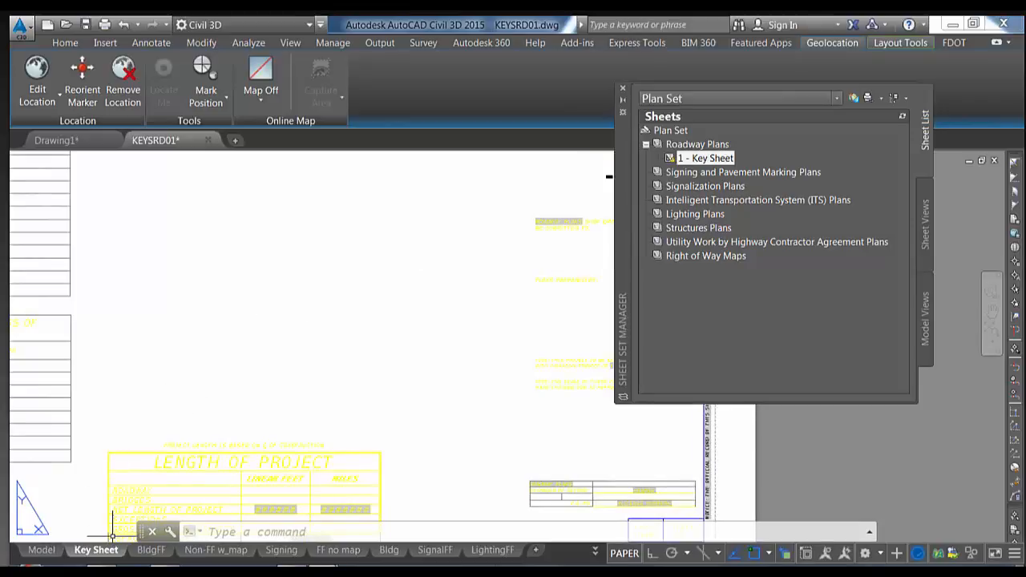
Copy the six drawings from C:\Webinar\FDOT Civil 3D Sheet Set\Data\Import Sheets
{"action": "left_click", "coordinate": [112, 571]}
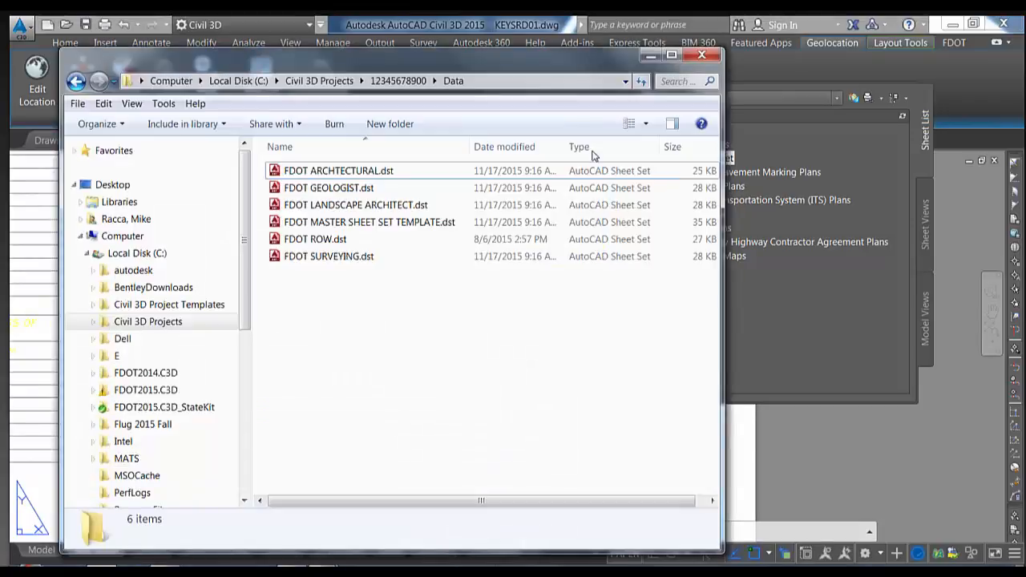
{"action": "left_click", "coordinate": [672, 56]}
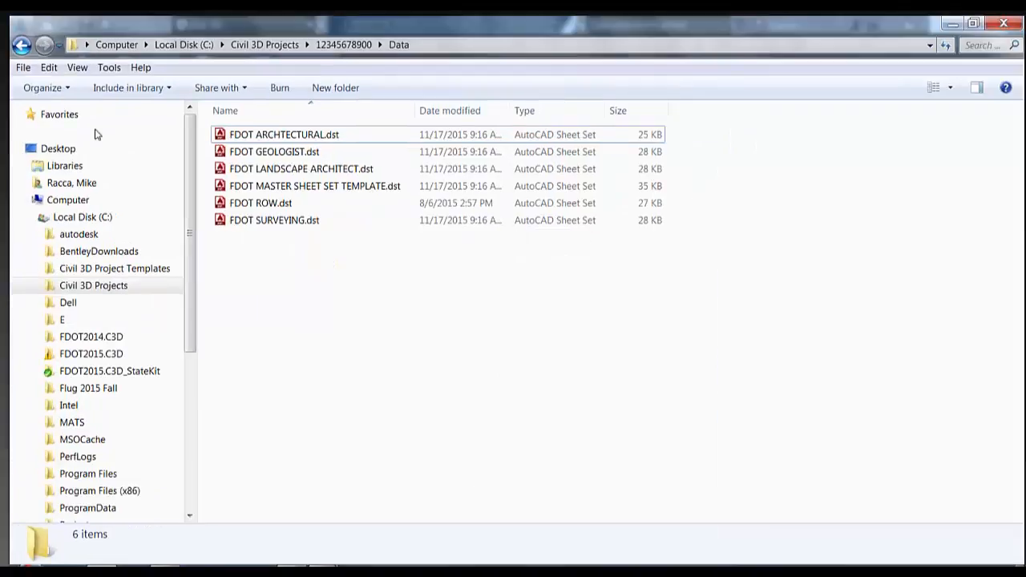
{"action": "left_click", "coordinate": [74, 218]}
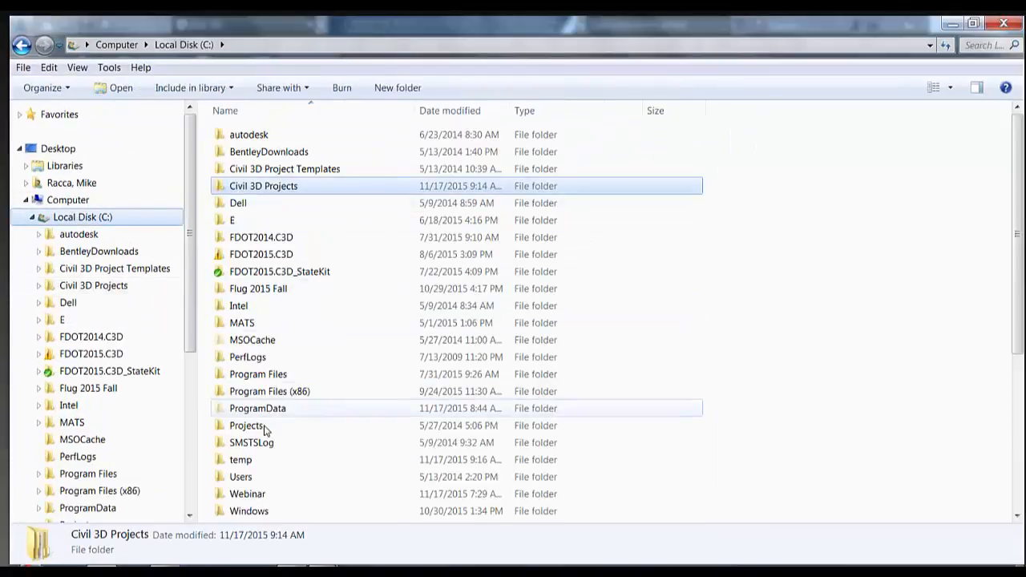
{"action": "double_click", "coordinate": [257, 494]}
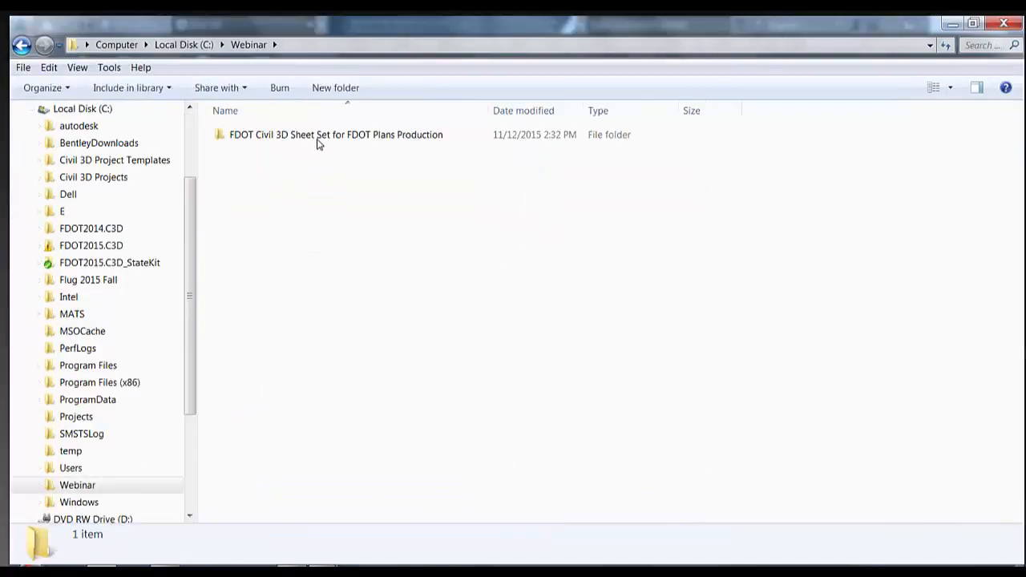
{"action": "double_click", "coordinate": [316, 141]}
{"action": "double_click", "coordinate": [313, 137]}
{"action": "double_click", "coordinate": [307, 153]}
{"action": "left_click_drag", "start_coordinate": [312, 256], "coordinate": [252, 133]}
{"action": "right_click", "coordinate": [251, 148]}
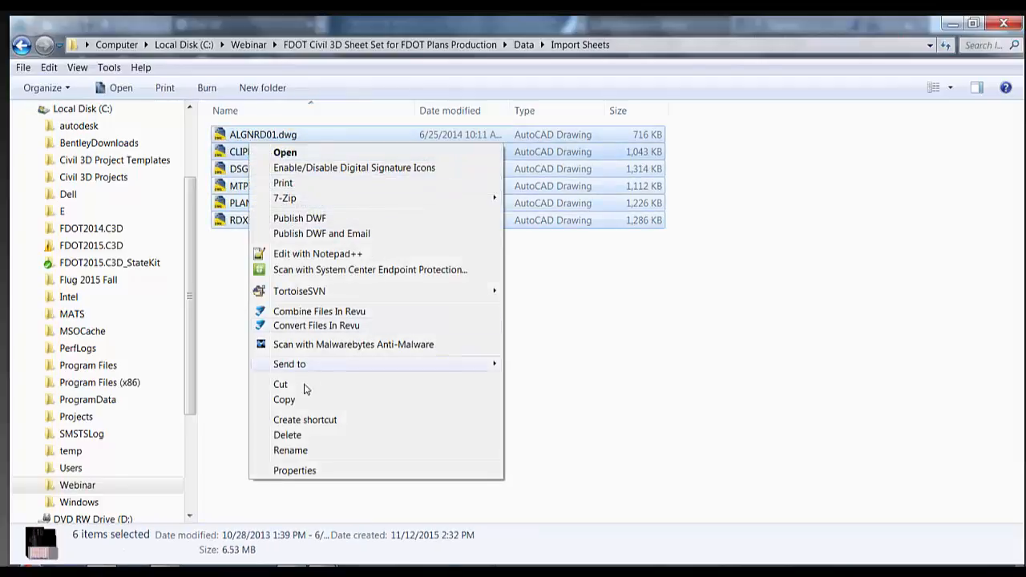
{"action": "left_click", "coordinate": [283, 399]}
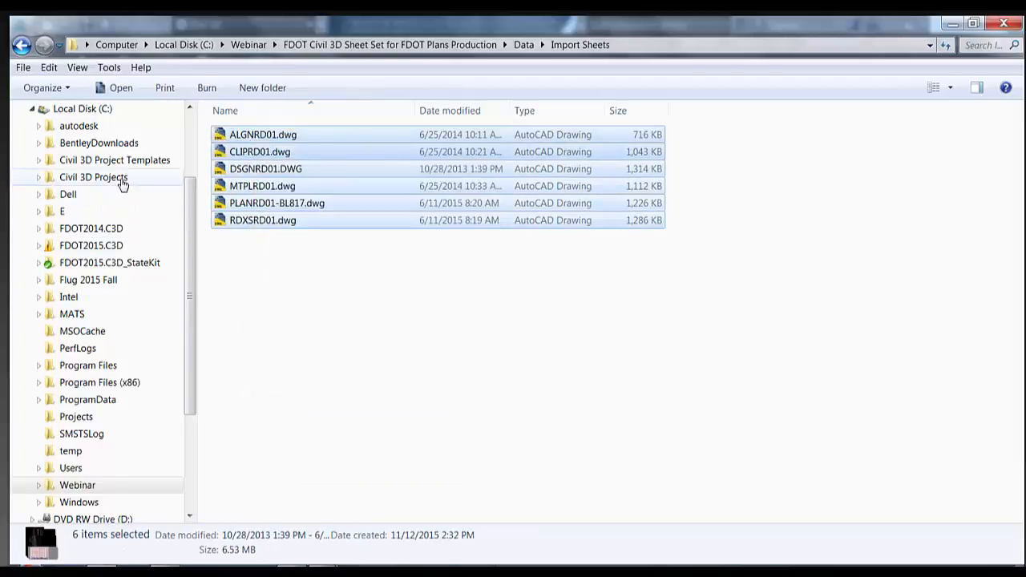
{"action": "left_click", "coordinate": [96, 177]}
{"action": "double_click", "coordinate": [267, 136]}
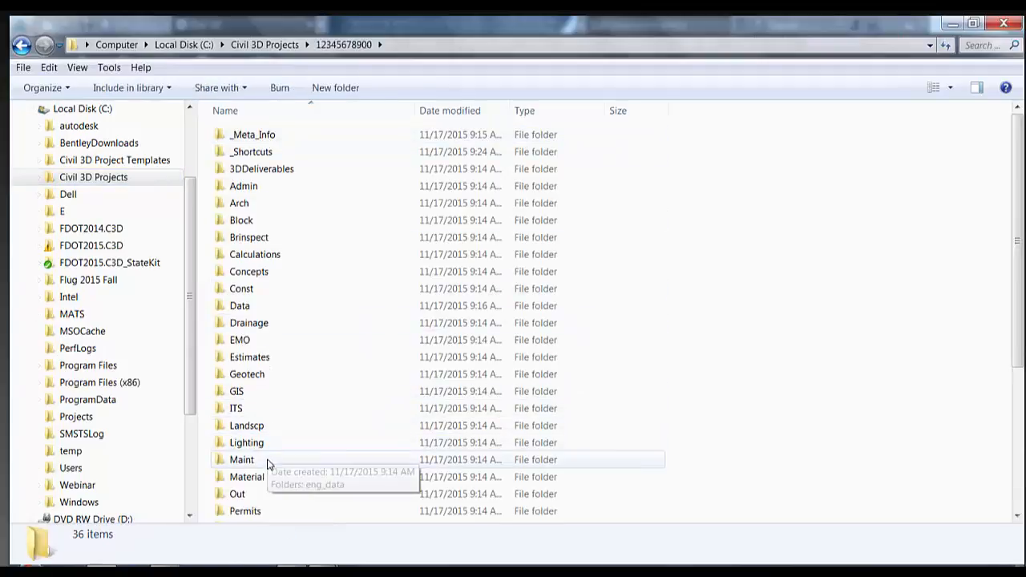
{"action": "left_click", "coordinate": [282, 359]}
{"action": "scroll", "coordinate": [282, 360], "scroll_direction": "down", "scroll_amount": 2}
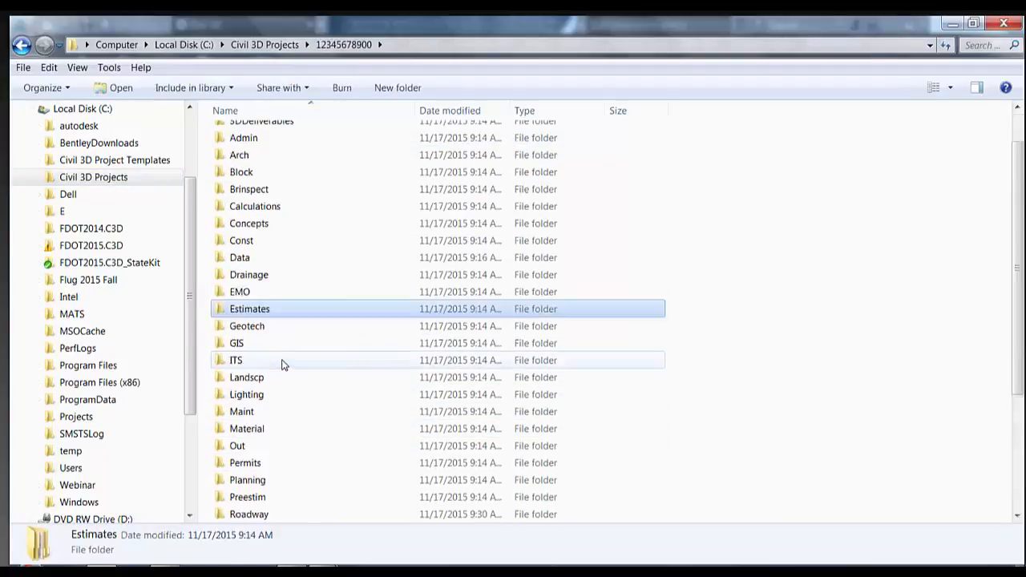
{"action": "double_click", "coordinate": [275, 462]}
{"action": "right_click", "coordinate": [253, 261]}
{"action": "left_click", "coordinate": [287, 356]}
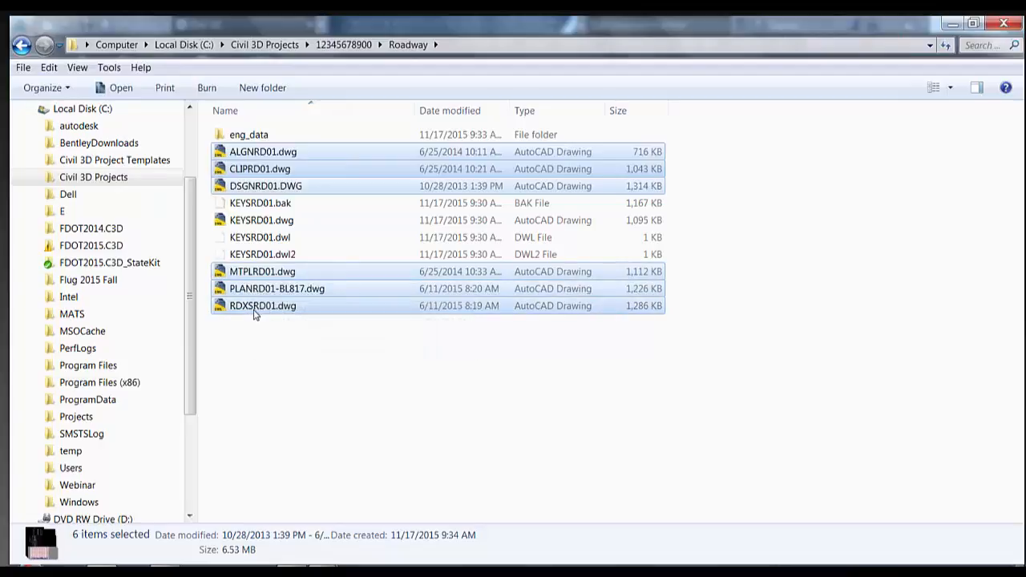
{"action": "left_click", "coordinate": [259, 341]}
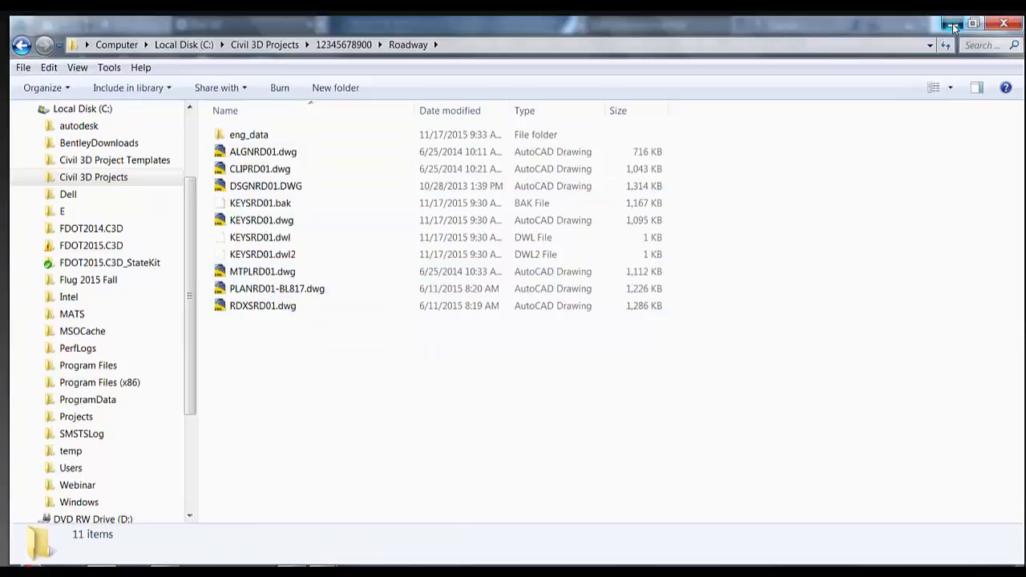
{"action": "left_click", "coordinate": [953, 27]}
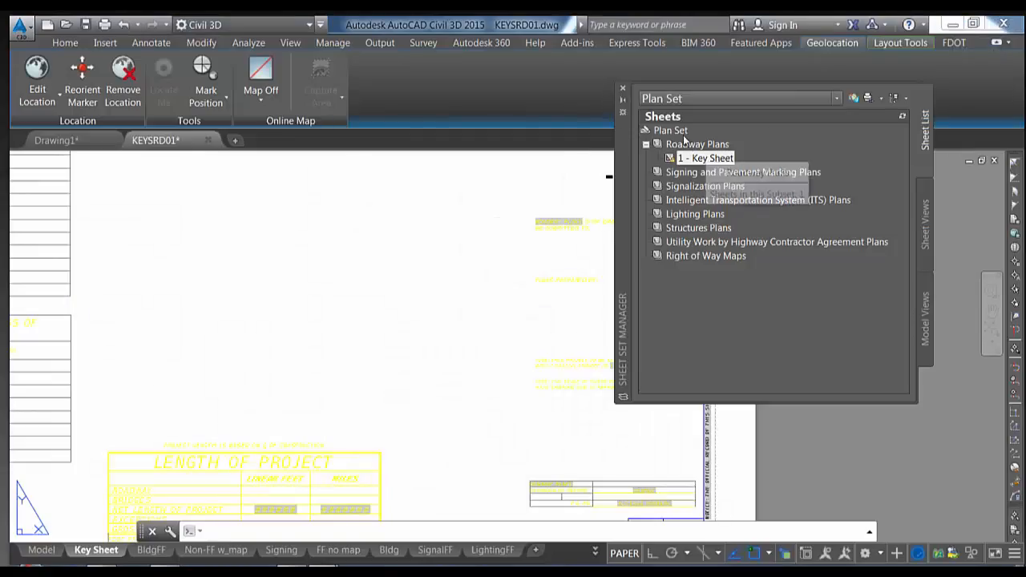
Start importing layouts as sheets into the Roadway Plans subset
{"action": "left_click", "coordinate": [686, 133]}
{"action": "left_click", "coordinate": [683, 144]}
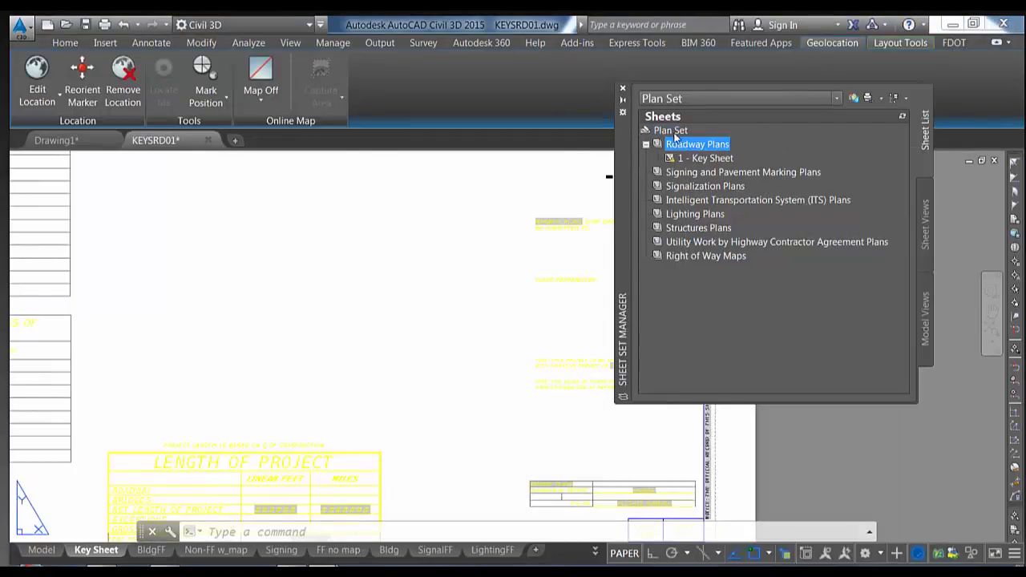
{"action": "left_click", "coordinate": [673, 132]}
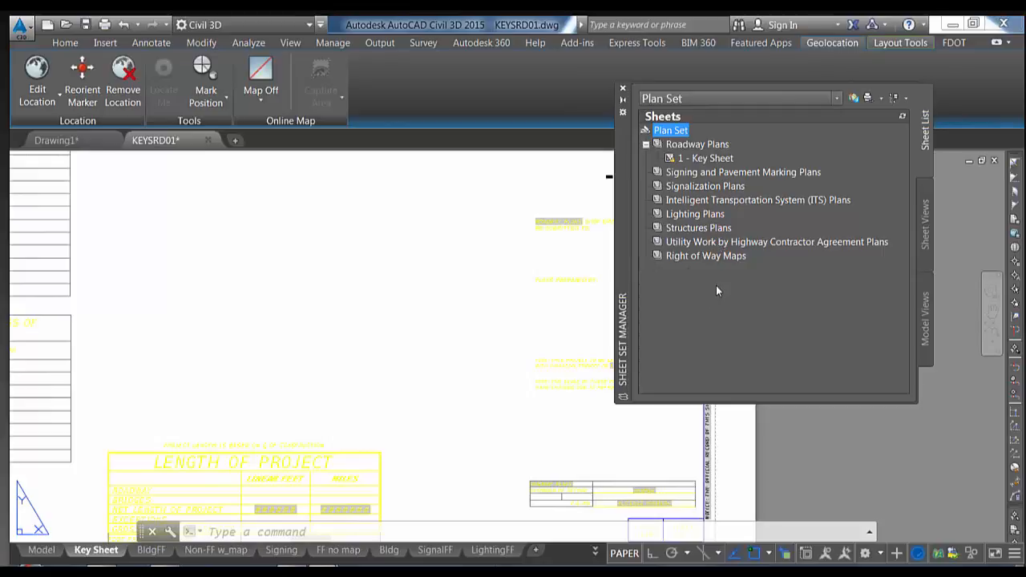
{"action": "left_click", "coordinate": [693, 146]}
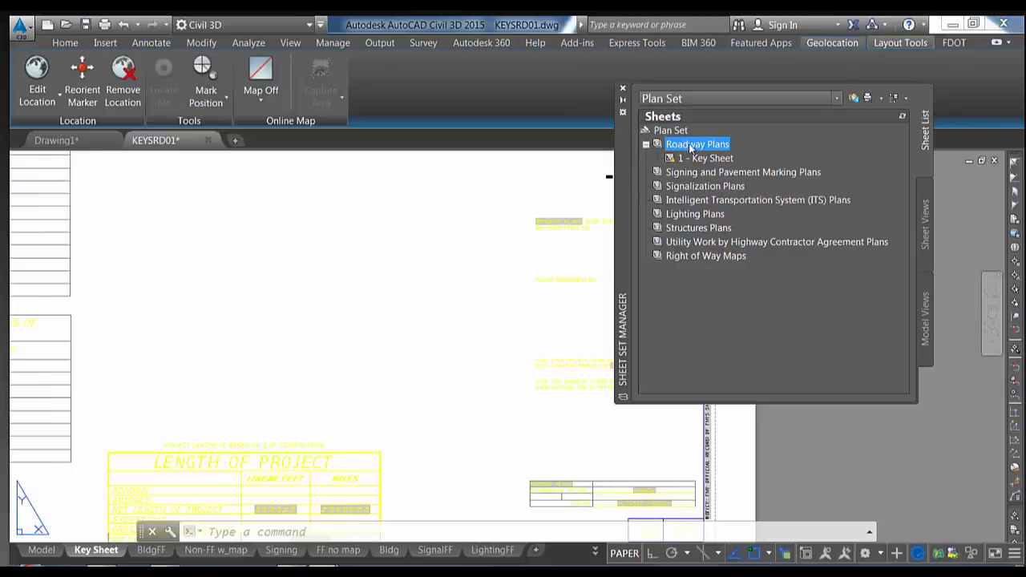
{"action": "right_click", "coordinate": [693, 149]}
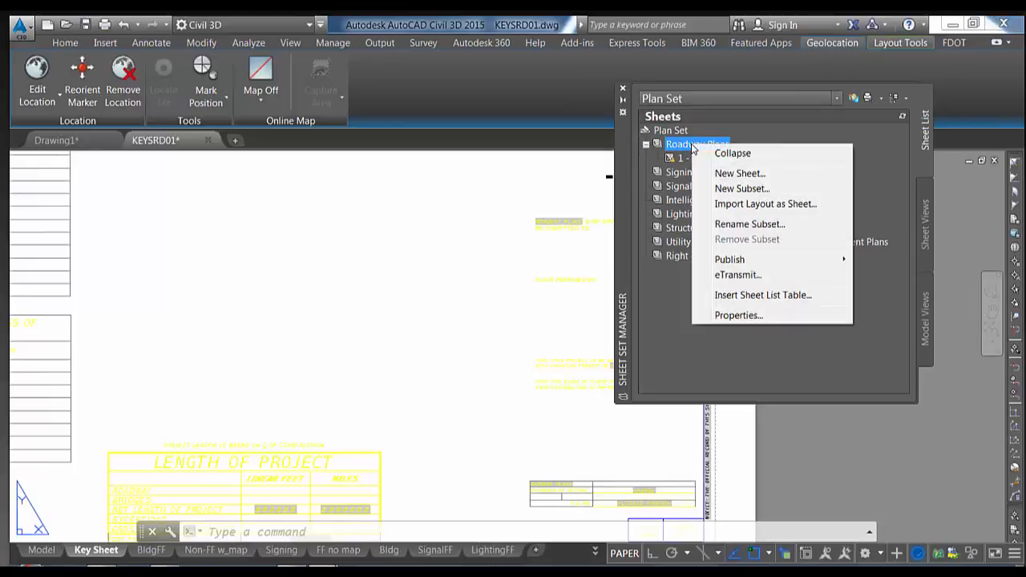
{"action": "left_click", "coordinate": [754, 203]}
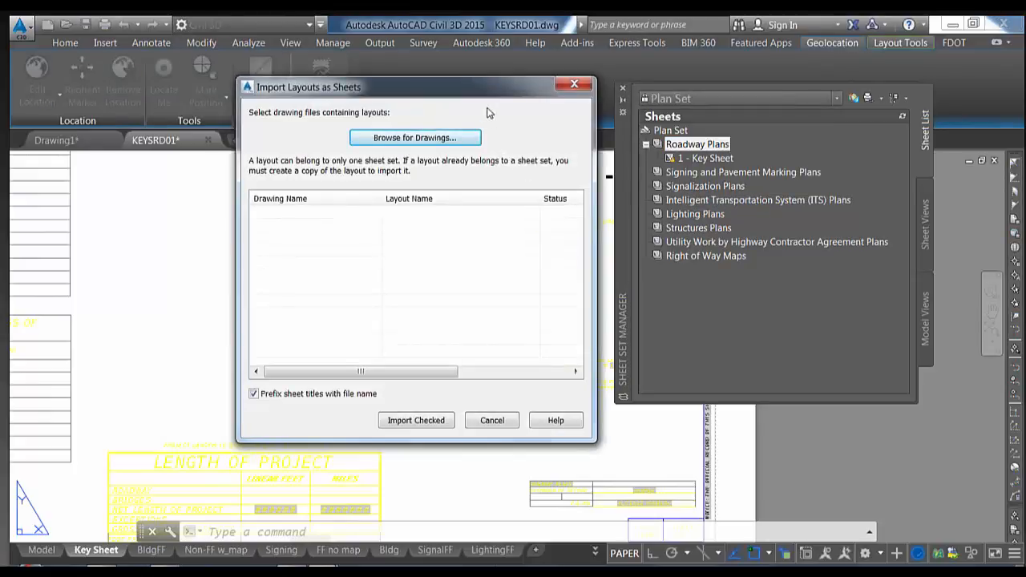
{"action": "left_click_drag", "start_coordinate": [477, 95], "coordinate": [477, 75]}
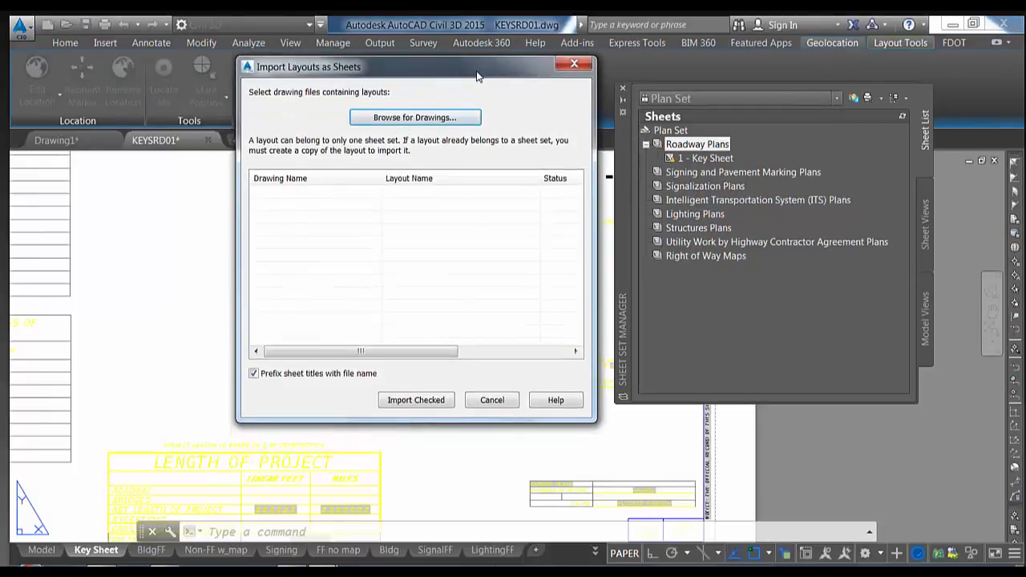
{"action": "left_click", "coordinate": [423, 118]}
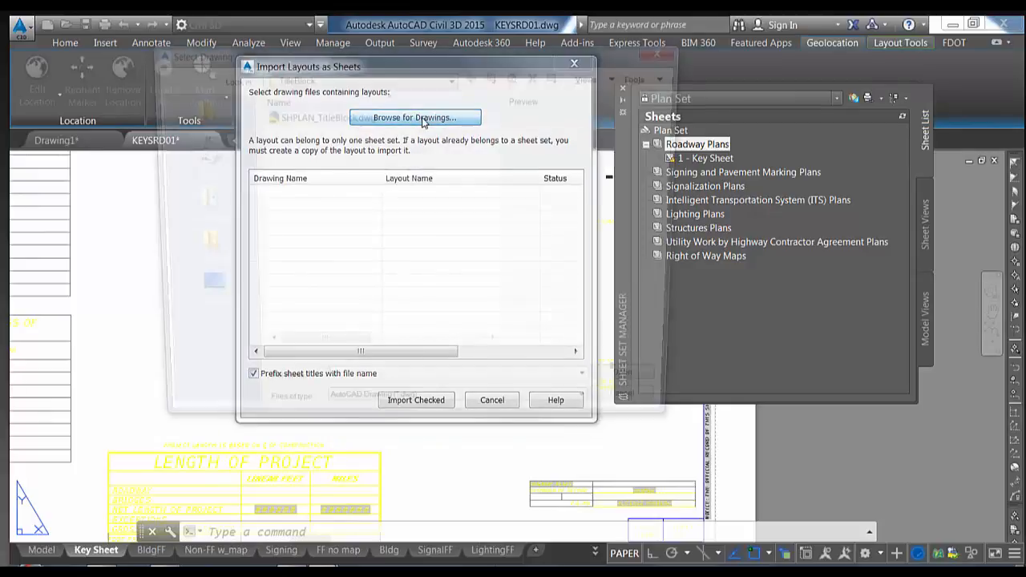
{"action": "left_click", "coordinate": [379, 77]}
{"action": "left_click", "coordinate": [370, 133]}
{"action": "double_click", "coordinate": [371, 164]}
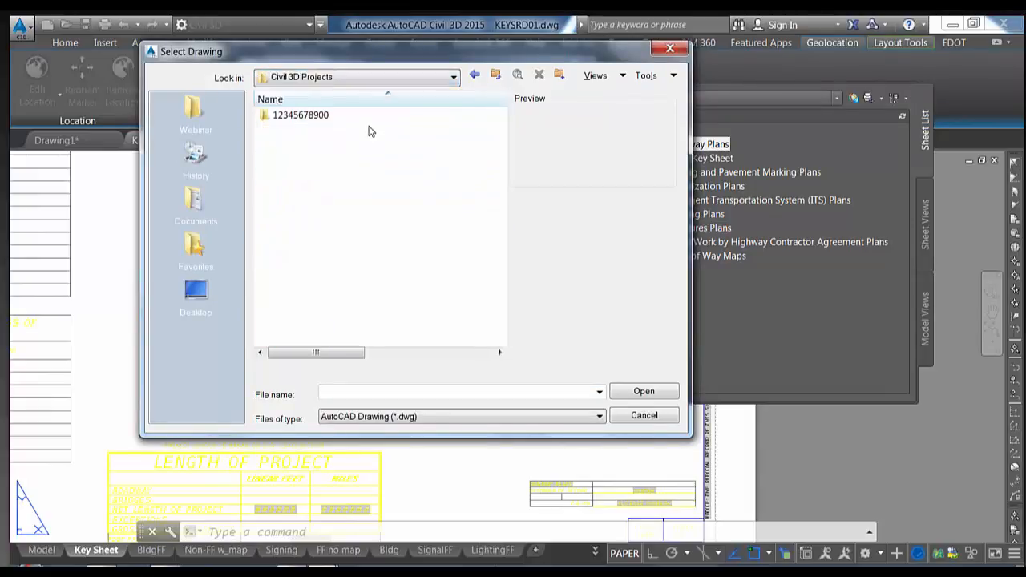
{"action": "double_click", "coordinate": [369, 119]}
{"action": "scroll", "coordinate": [348, 247], "scroll_direction": "down", "scroll_amount": 3}
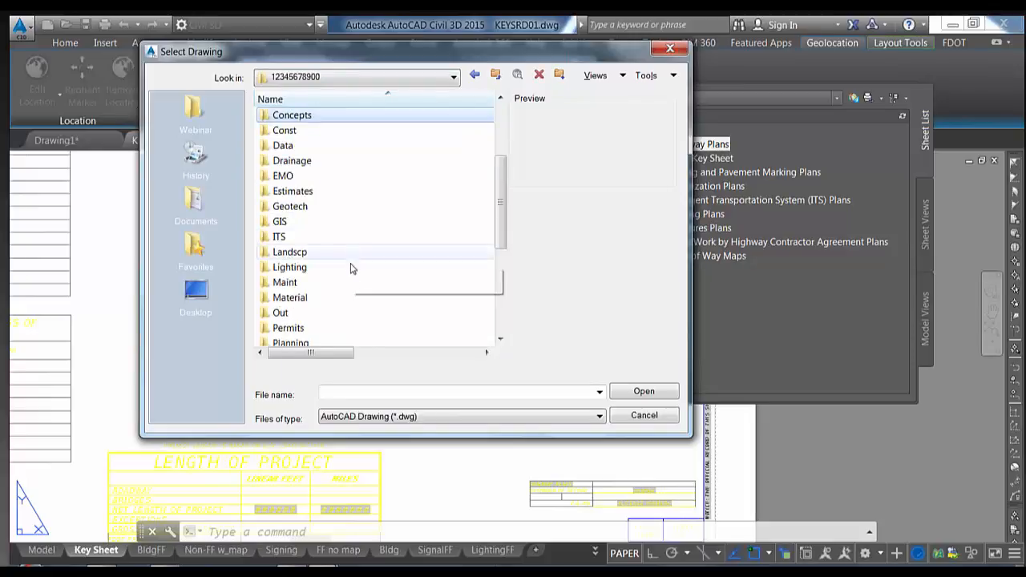
{"action": "scroll", "coordinate": [350, 276], "scroll_direction": "down", "scroll_amount": 1}
{"action": "double_click", "coordinate": [344, 331]}
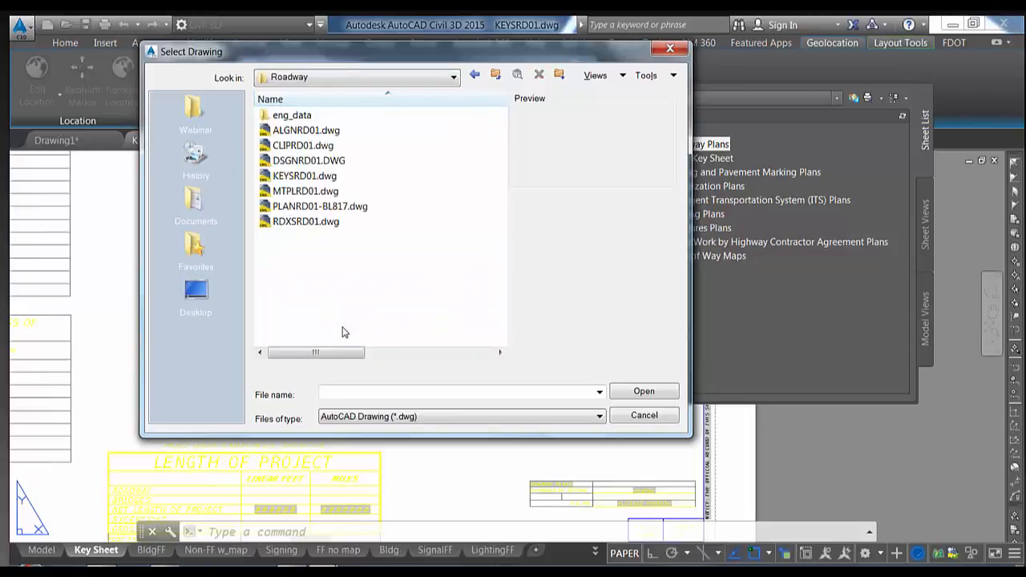
{"action": "left_click", "coordinate": [325, 207]}
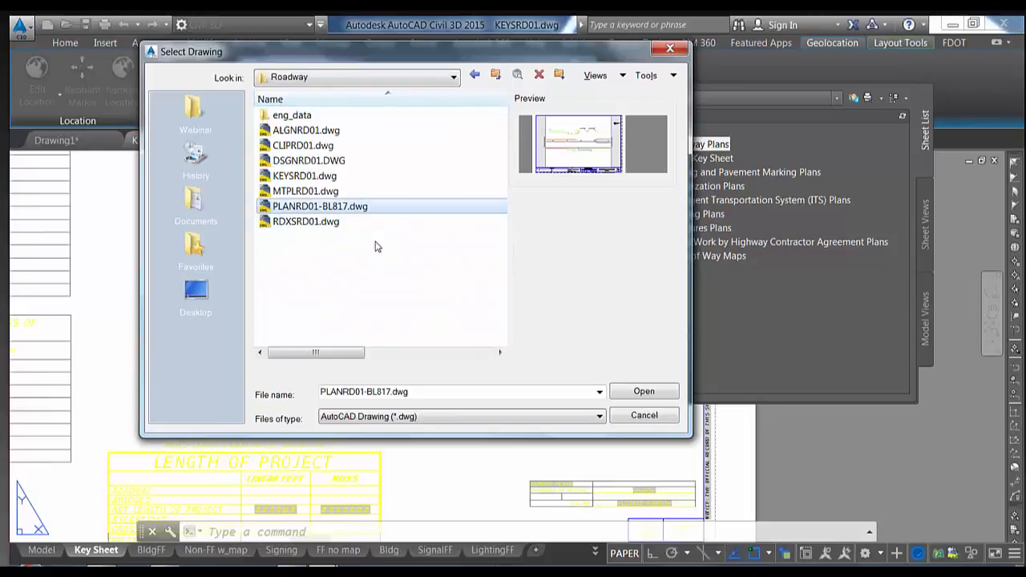
{"action": "left_click", "coordinate": [308, 224], "text": "ctrl"}
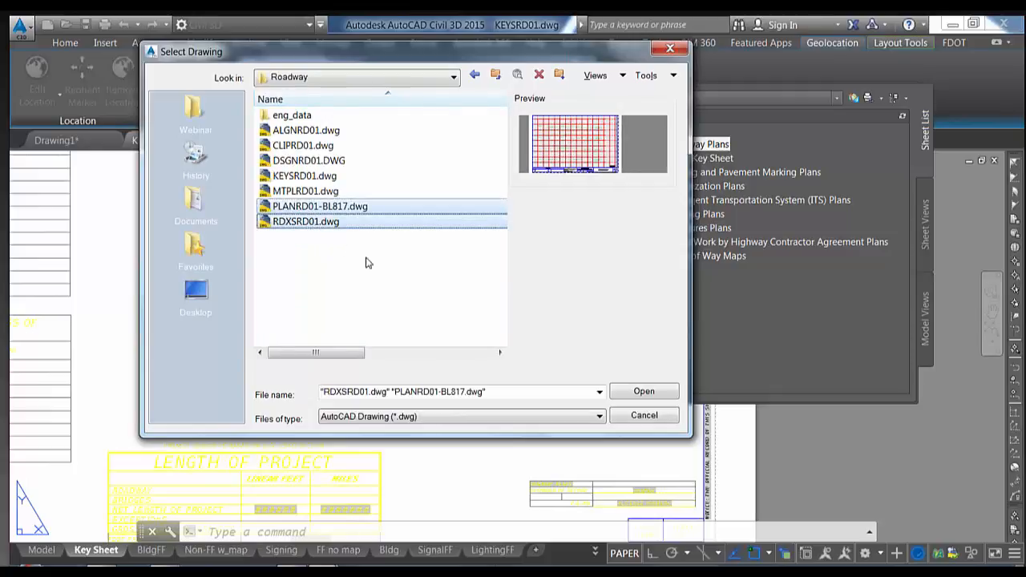
{"action": "left_click", "coordinate": [641, 392]}
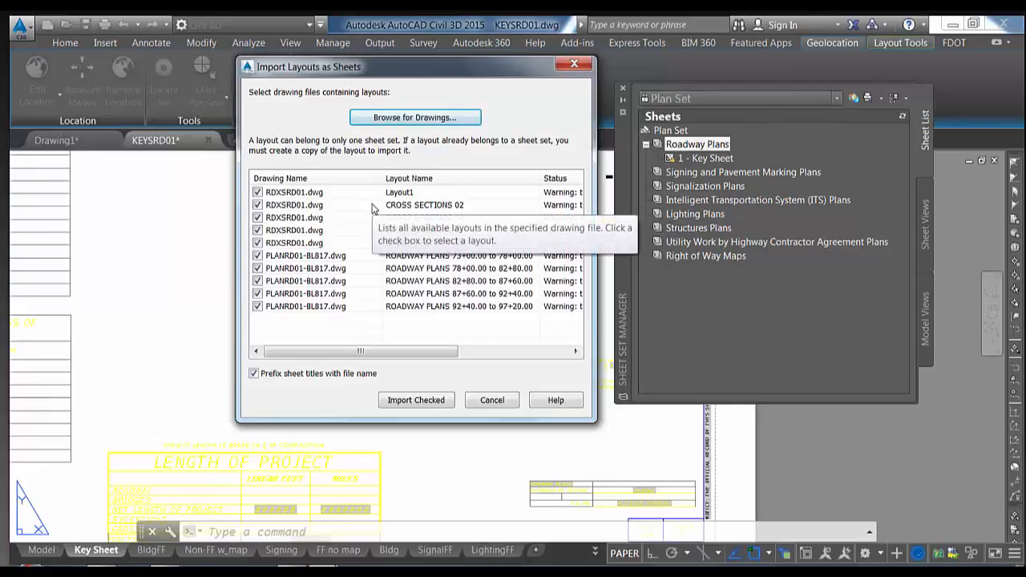
Exclude Layout1 and import the remaining checked layouts as sheets
{"action": "left_click_drag", "start_coordinate": [461, 75], "coordinate": [368, 74]}
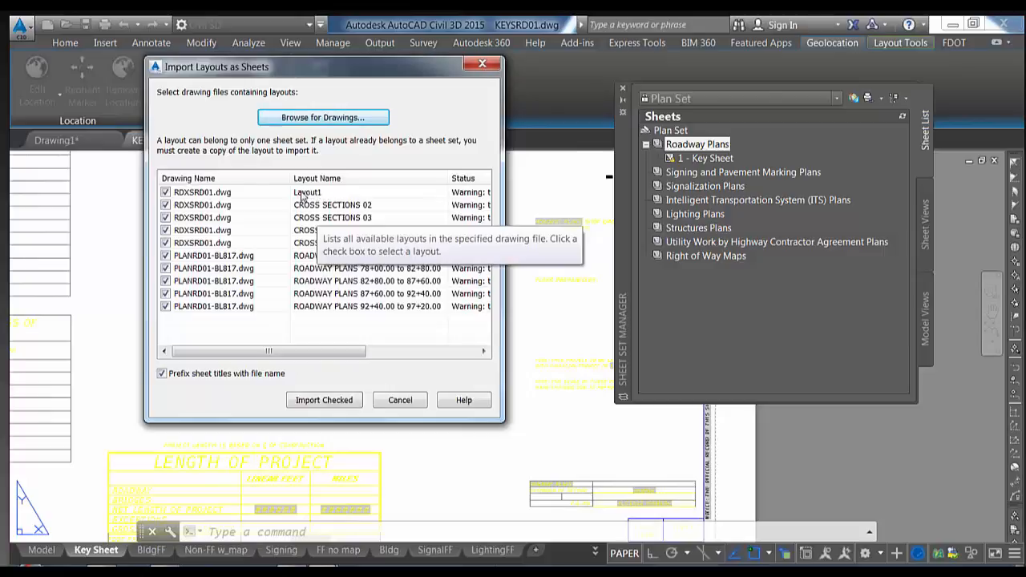
{"action": "left_click", "coordinate": [165, 192]}
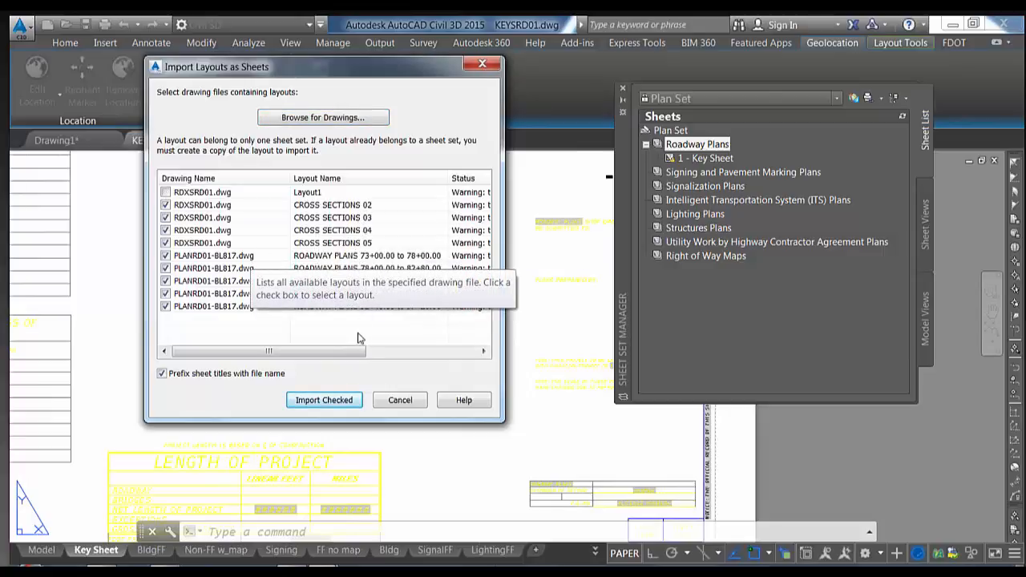
{"action": "left_click", "coordinate": [338, 404]}
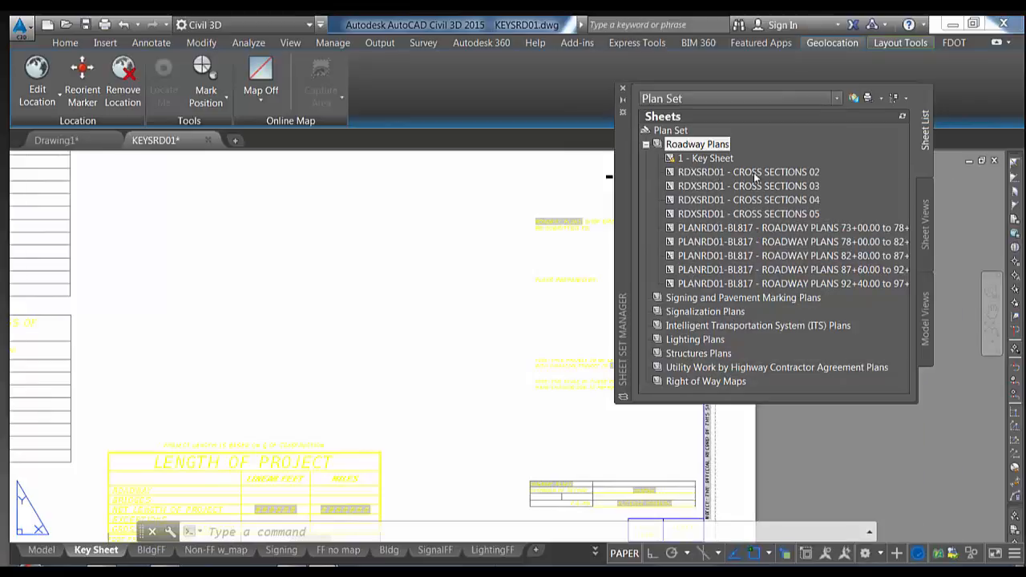
Strip the RDXSRD01 prefix from the CROSS SECTIONS 02 sheet title via Rename & Renumber
{"action": "mouse_move", "coordinate": [681, 178]}
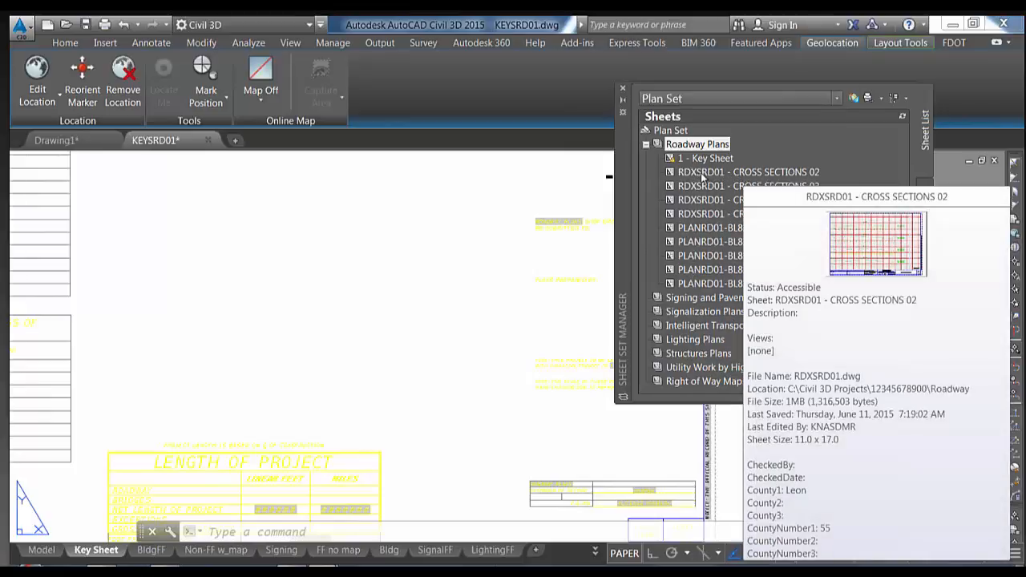
{"action": "left_click", "coordinate": [704, 158]}
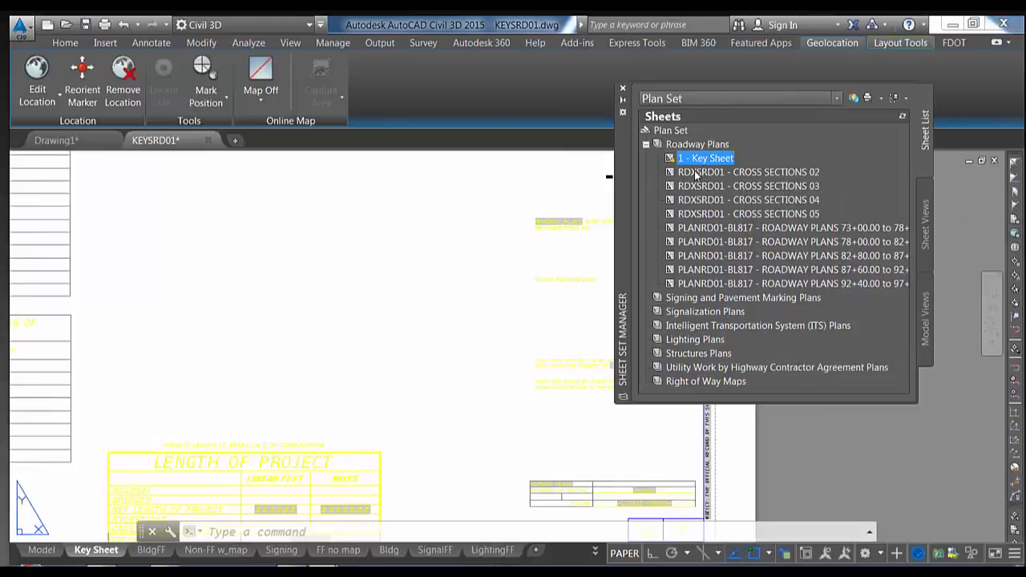
{"action": "left_click", "coordinate": [695, 172]}
{"action": "right_click", "coordinate": [706, 173]}
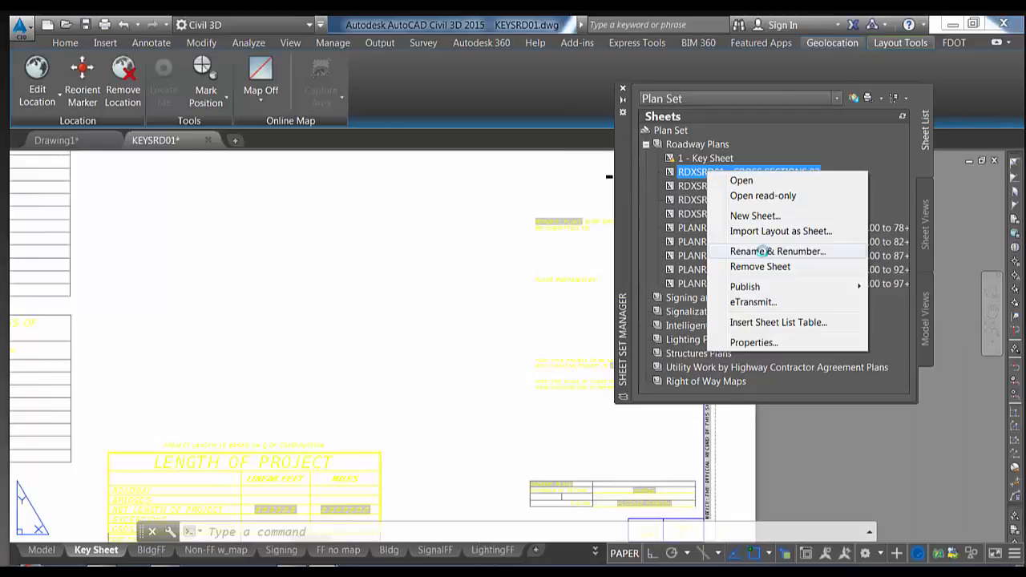
{"action": "left_click", "coordinate": [766, 252]}
{"action": "left_click_drag", "start_coordinate": [610, 104], "coordinate": [257, 118]}
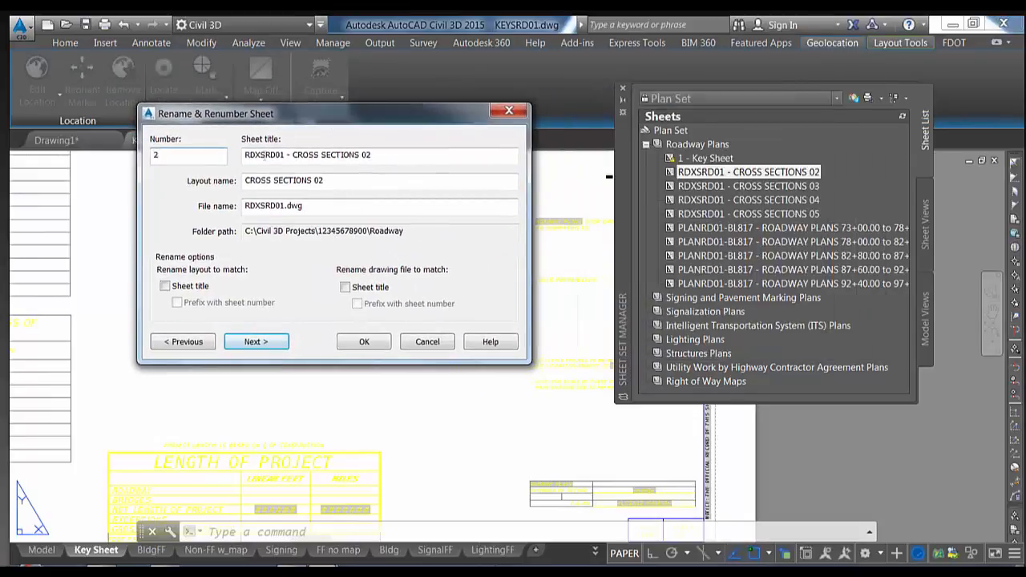
{"action": "left_click_drag", "start_coordinate": [293, 155], "coordinate": [241, 157]}
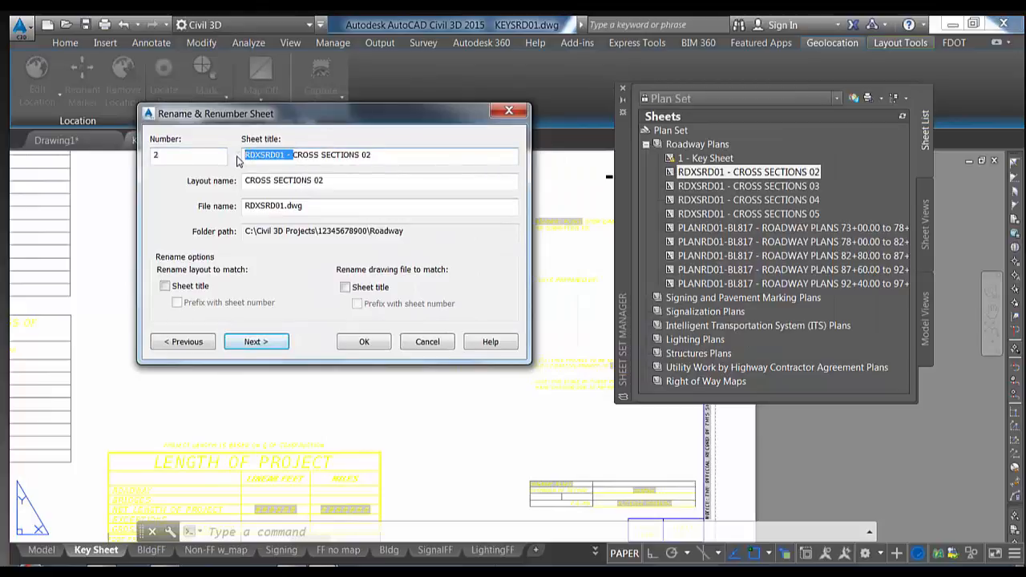
{"action": "key", "text": "Delete"}
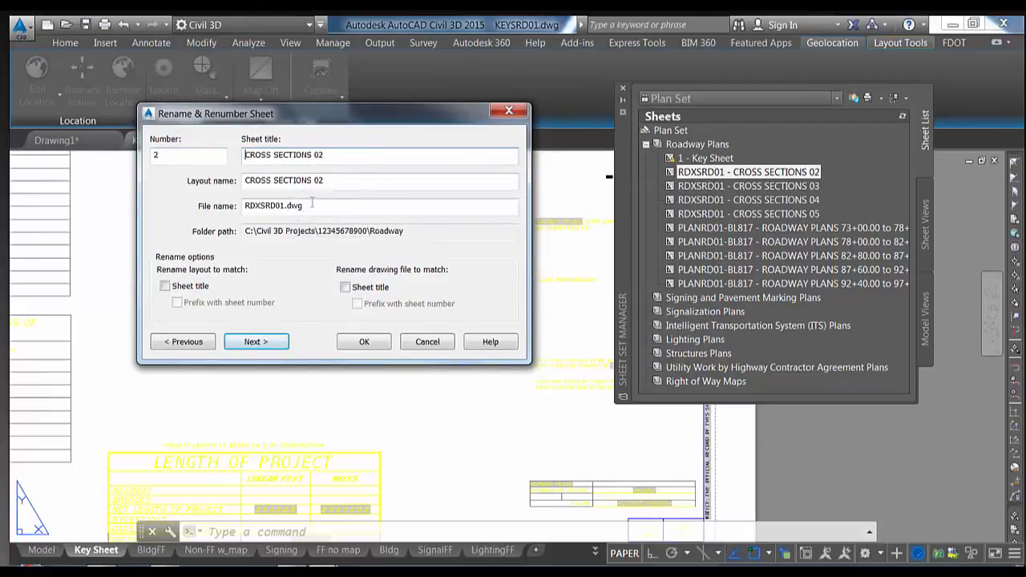
{"action": "left_click", "coordinate": [256, 341]}
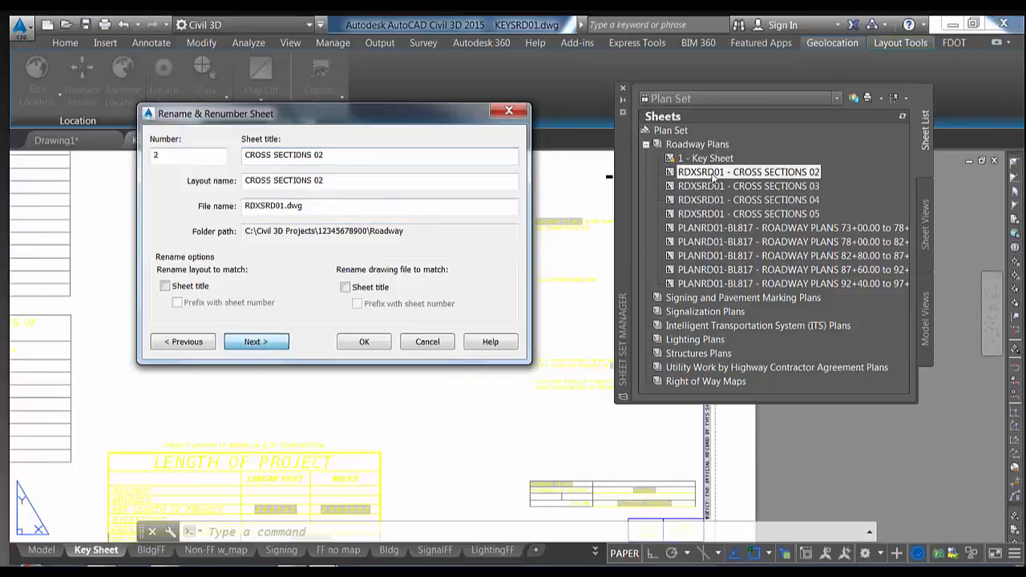
{"action": "key", "text": "Return"}
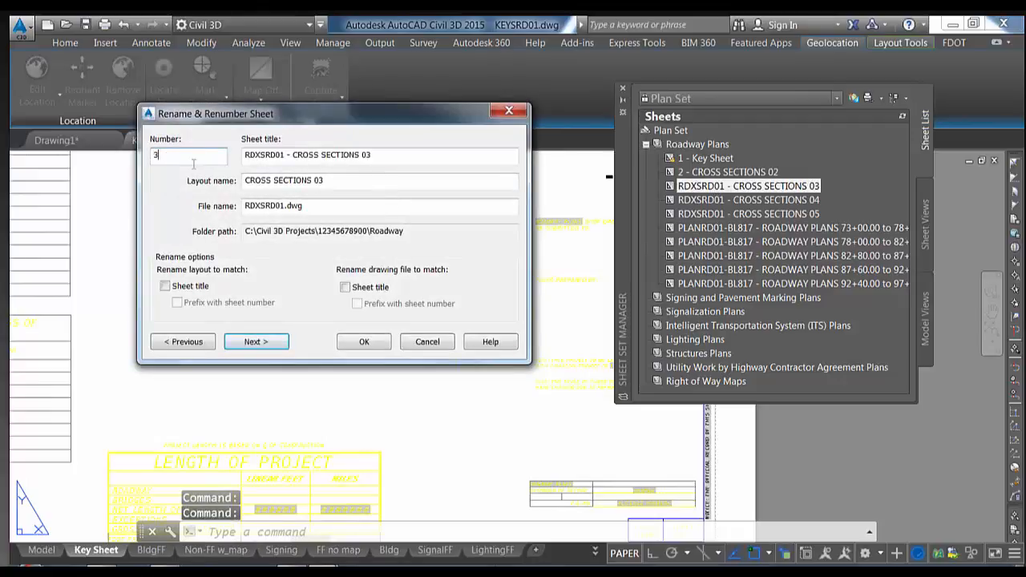
Strip the prefix from CROSS SECTIONS 03, number CROSS SECTIONS 04 as 4, and close the dialog
{"action": "left_click_drag", "start_coordinate": [293, 157], "coordinate": [199, 158]}
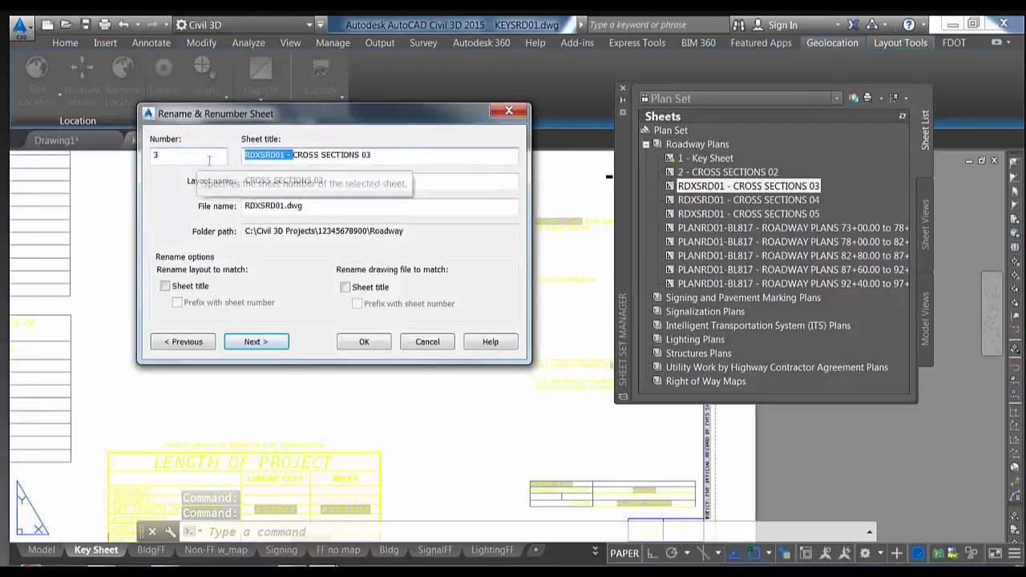
{"action": "key", "text": "Delete"}
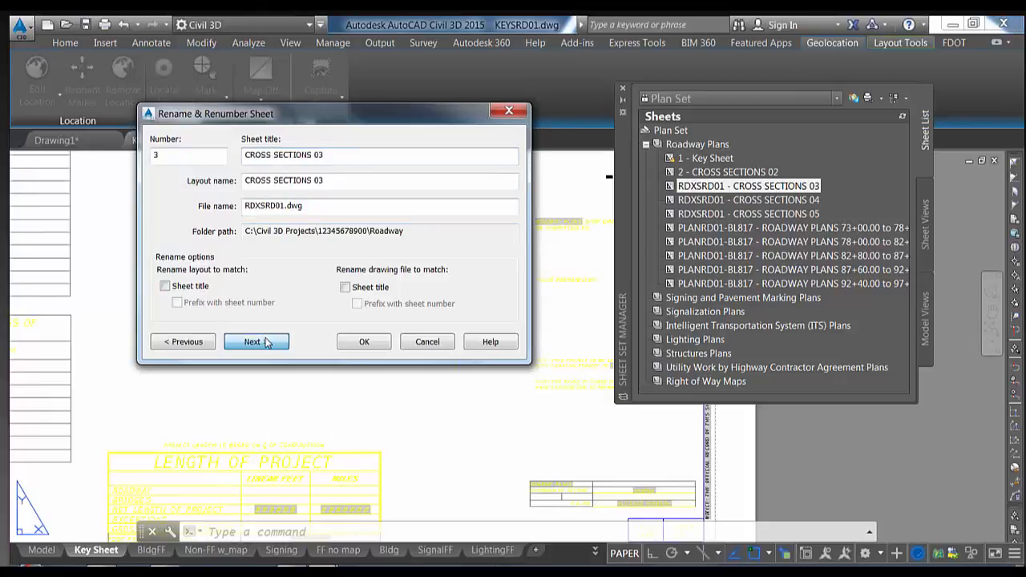
{"action": "left_click", "coordinate": [267, 342]}
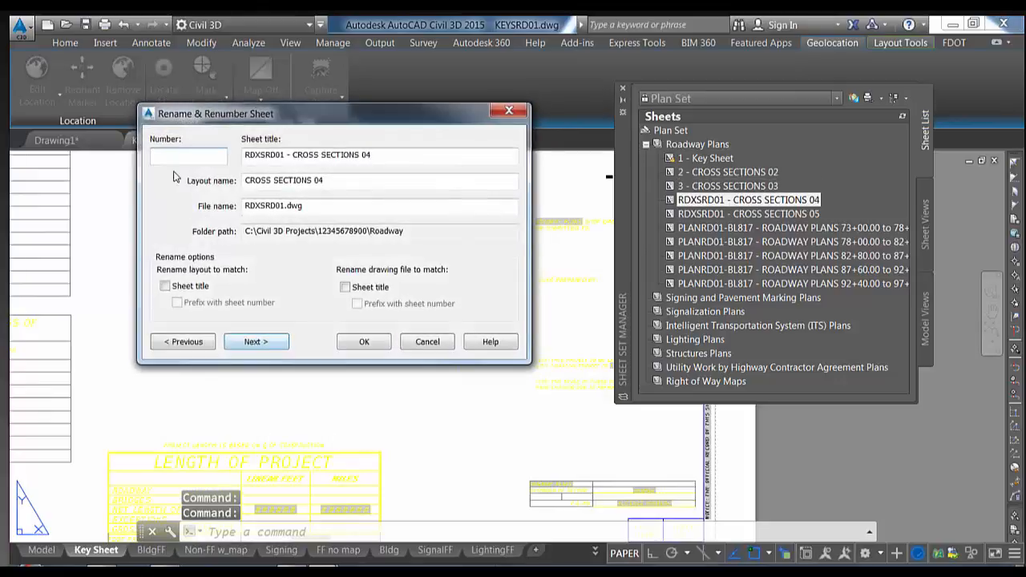
{"action": "type", "text": "4"}
{"action": "left_click_drag", "start_coordinate": [294, 156], "coordinate": [242, 156]}
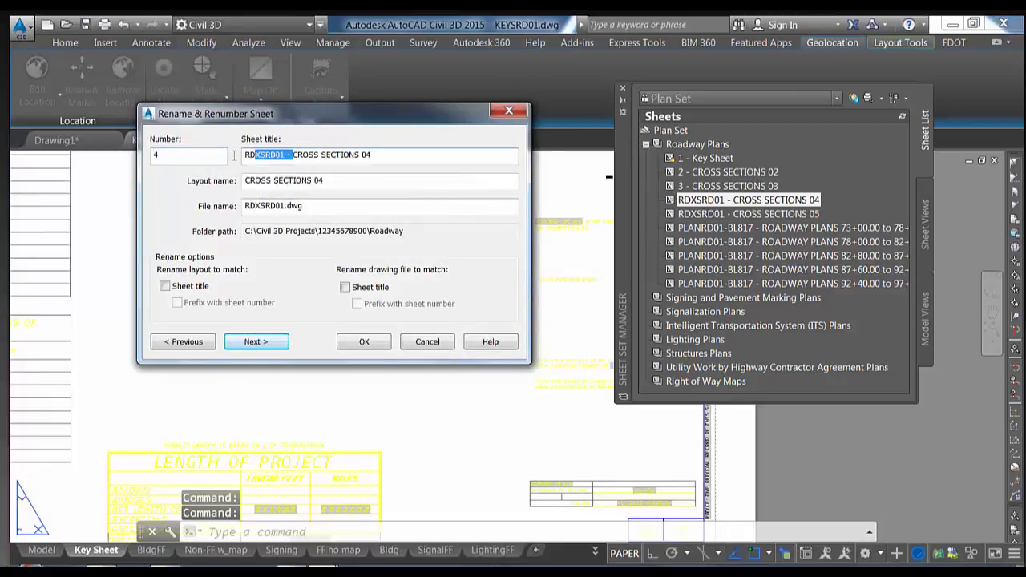
{"action": "left_click", "coordinate": [254, 344]}
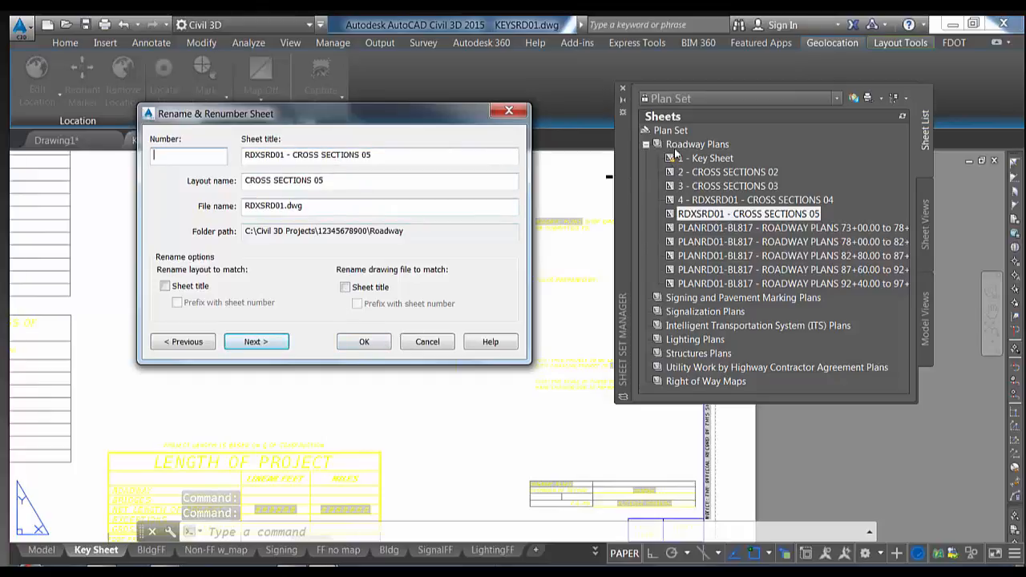
{"action": "left_click", "coordinate": [358, 342]}
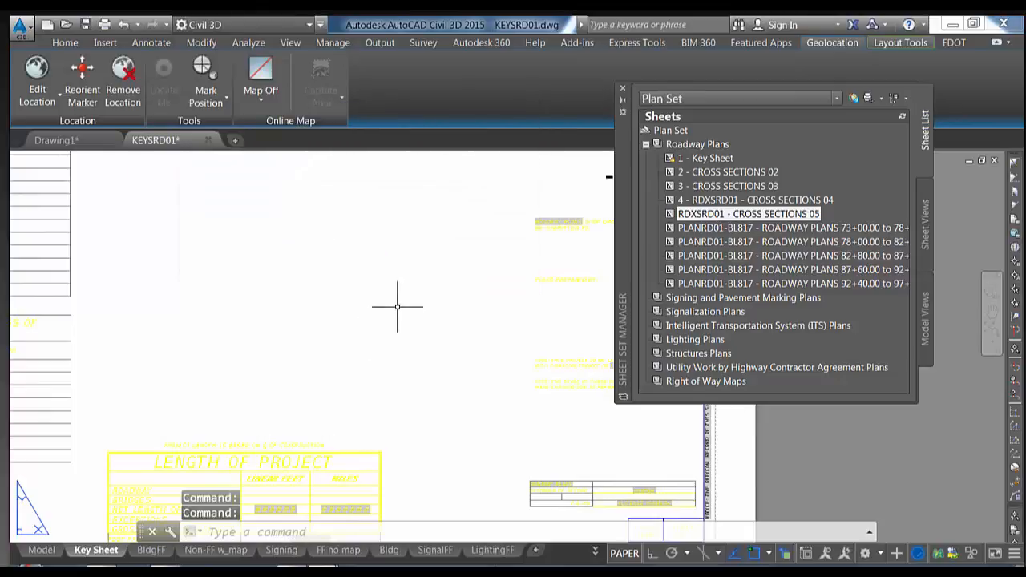
Open the 2 - CROSS SECTIONS 02 sheet and inspect its title block showing sheet number 2
{"action": "middle_click_drag", "start_coordinate": [392, 297], "coordinate": [495, 347]}
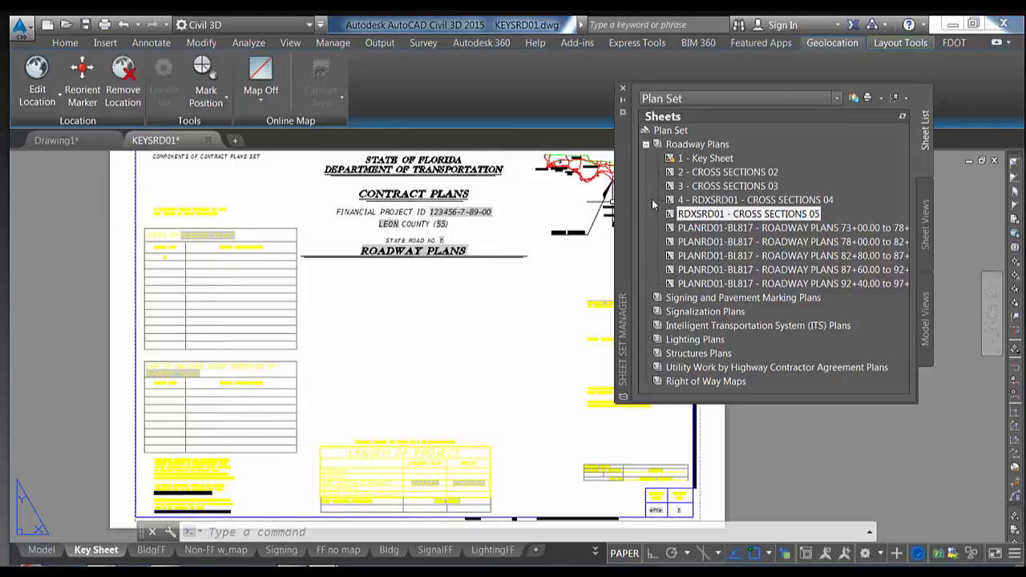
{"action": "double_click", "coordinate": [711, 171]}
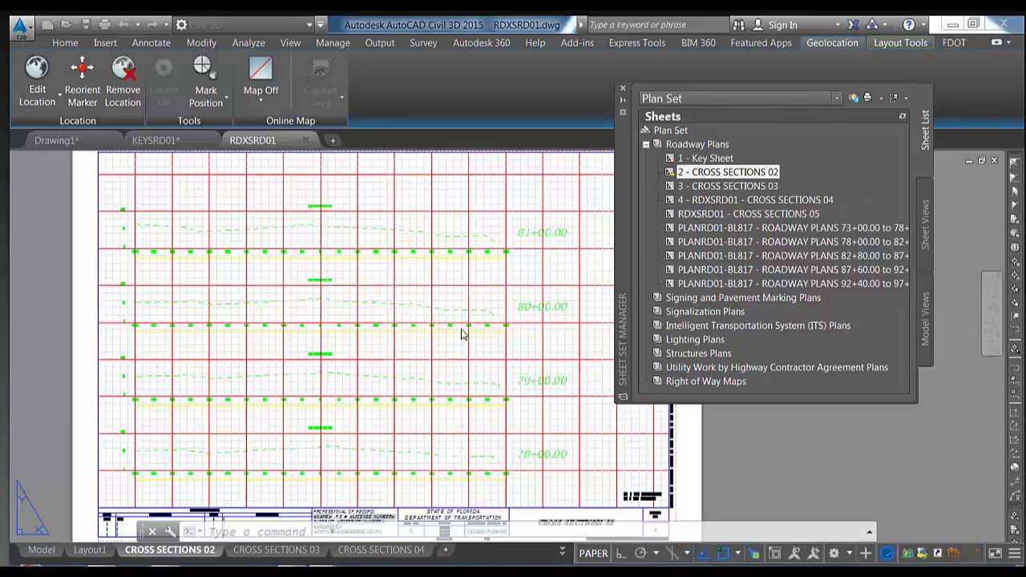
{"action": "mouse_move", "coordinate": [460, 328]}
{"action": "middle_mouse_down"}
{"action": "mouse_move", "coordinate": [401, 252]}
{"action": "mouse_move", "coordinate": [346, 209]}
{"action": "middle_mouse_up"}
{"action": "scroll", "coordinate": [488, 344], "scroll_direction": "up", "scroll_amount": 4}
{"action": "left_click_drag", "start_coordinate": [471, 334], "coordinate": [446, 277]}
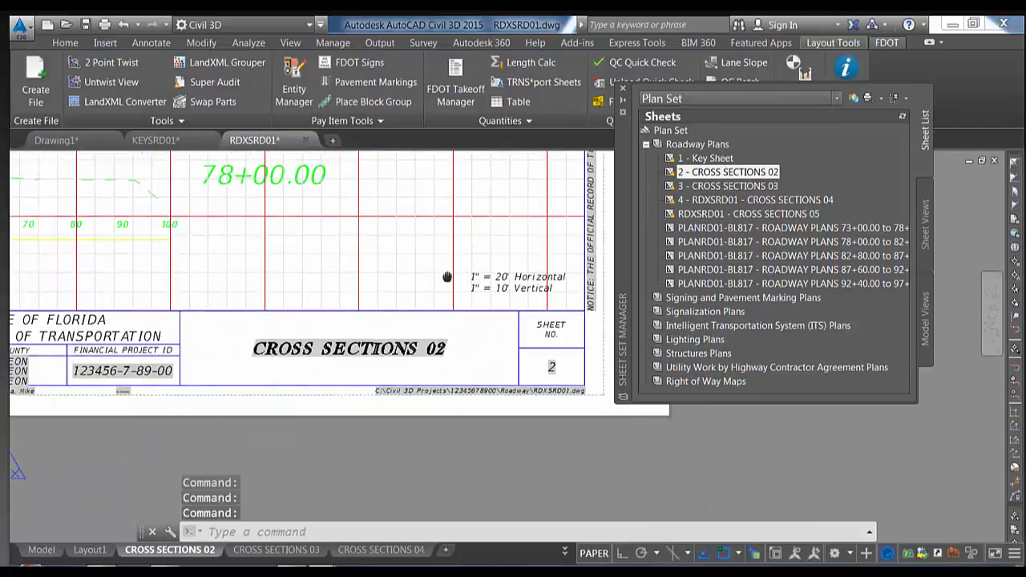
{"action": "middle_click_drag", "start_coordinate": [446, 277], "coordinate": [432, 256]}
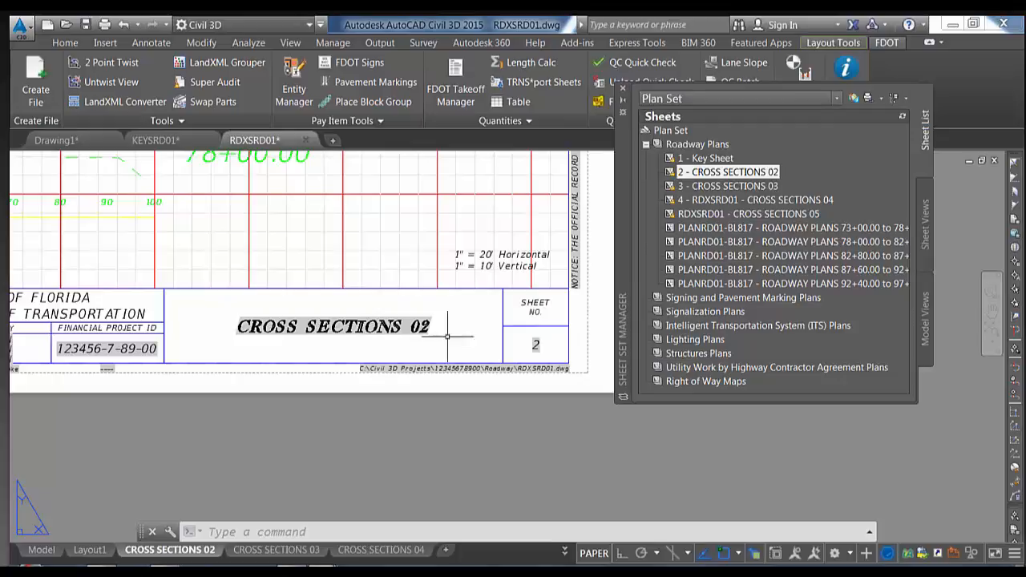
{"action": "mouse_move", "coordinate": [417, 326]}
{"action": "middle_mouse_down"}
{"action": "mouse_move", "coordinate": [523, 455]}
{"action": "mouse_move", "coordinate": [489, 392]}
{"action": "middle_mouse_up"}
{"action": "scroll", "coordinate": [523, 455], "scroll_direction": "down", "scroll_amount": 5}
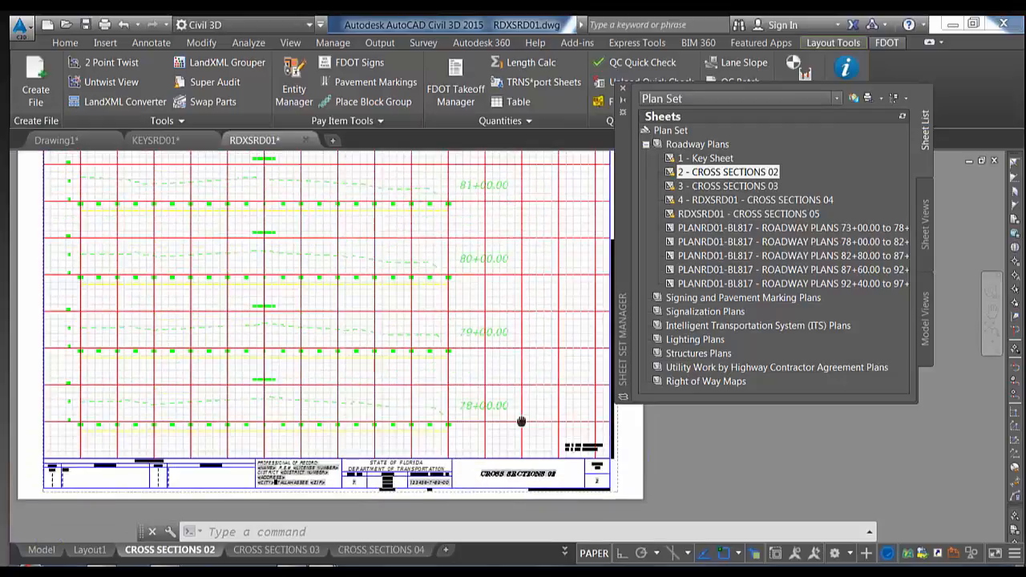
{"action": "middle_click", "coordinate": [489, 392]}
{"action": "middle_click", "coordinate": [489, 392]}
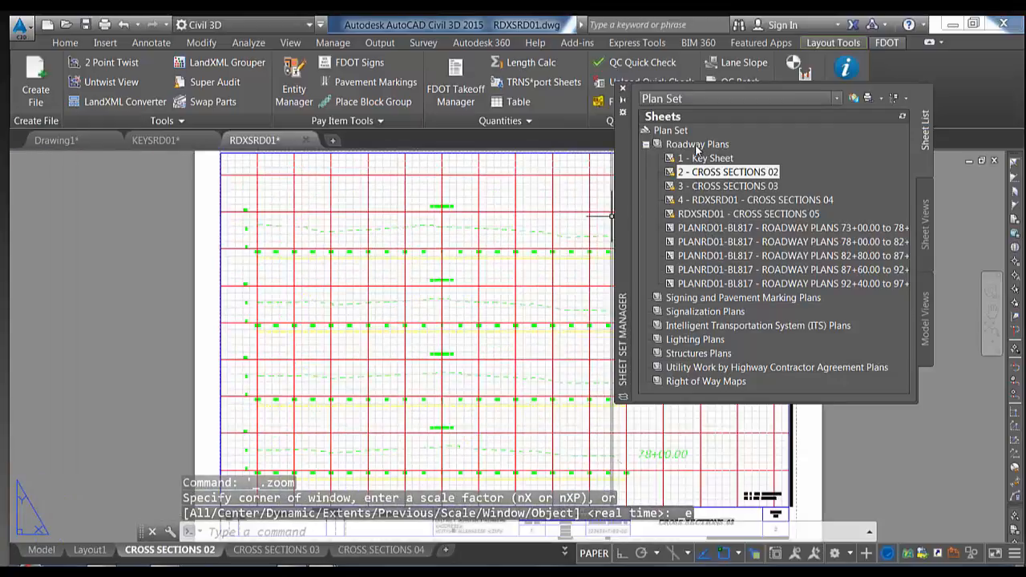
{"action": "left_click", "coordinate": [696, 147]}
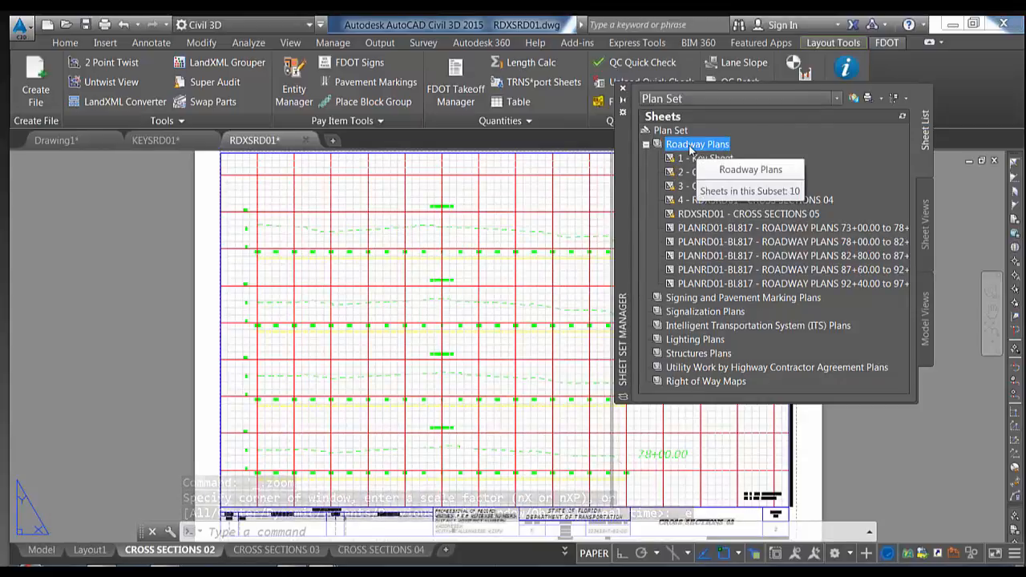
Bring up the Publish Dialog Box for the Roadway Plans subset from its Publish submenu
{"action": "right_click", "coordinate": [691, 149]}
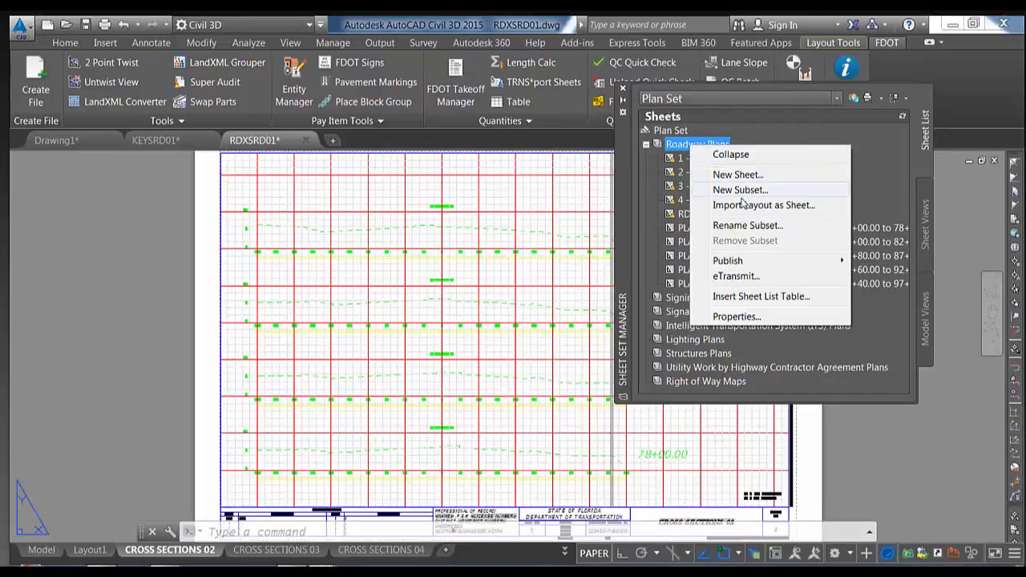
{"action": "mouse_move", "coordinate": [749, 264]}
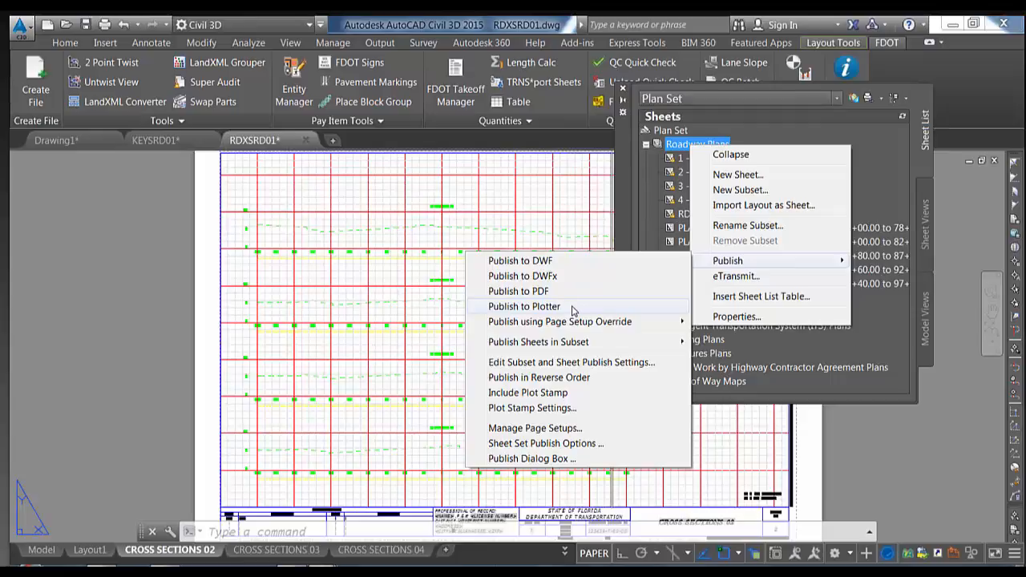
{"action": "mouse_move", "coordinate": [574, 323]}
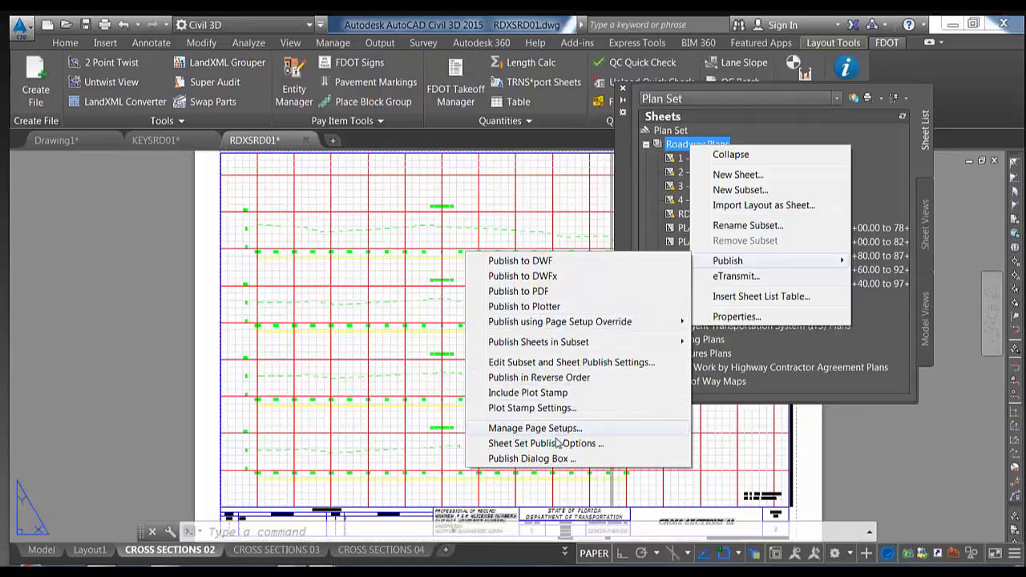
{"action": "left_click", "coordinate": [533, 459]}
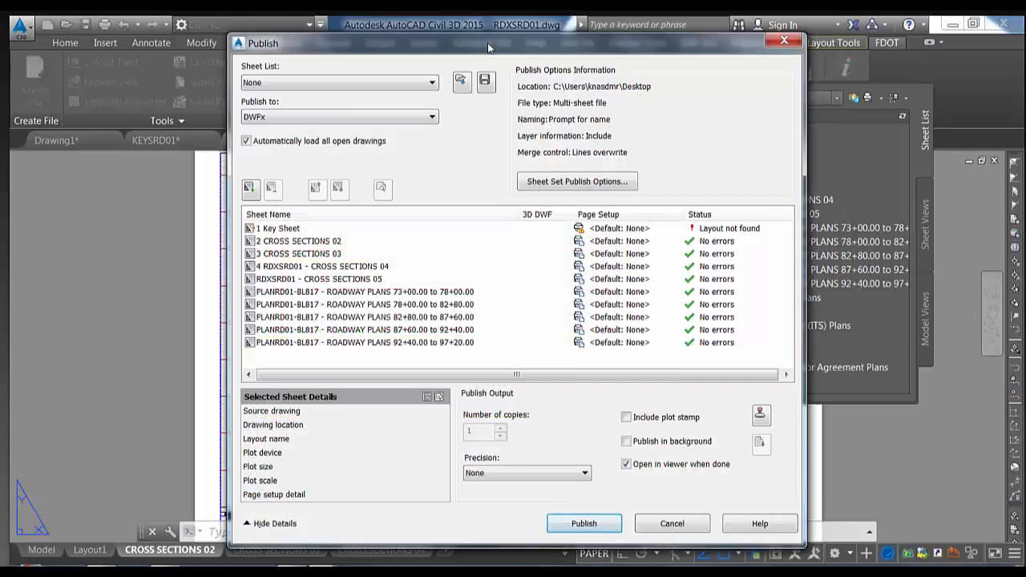
Leave the sheet list at None and keep DWFx as the output format
{"action": "left_click_drag", "start_coordinate": [488, 42], "coordinate": [435, 35]}
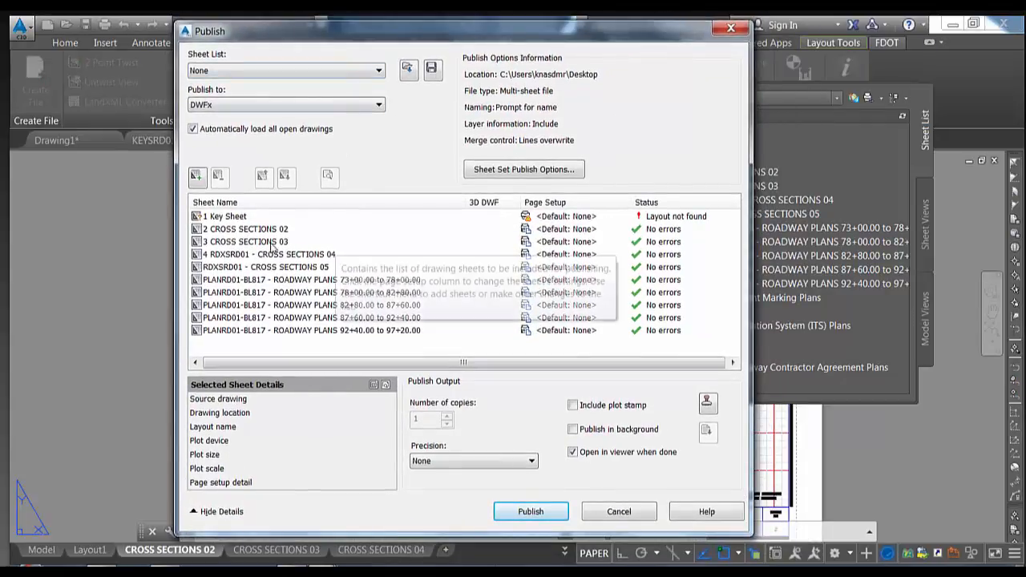
{"action": "left_click", "coordinate": [240, 217]}
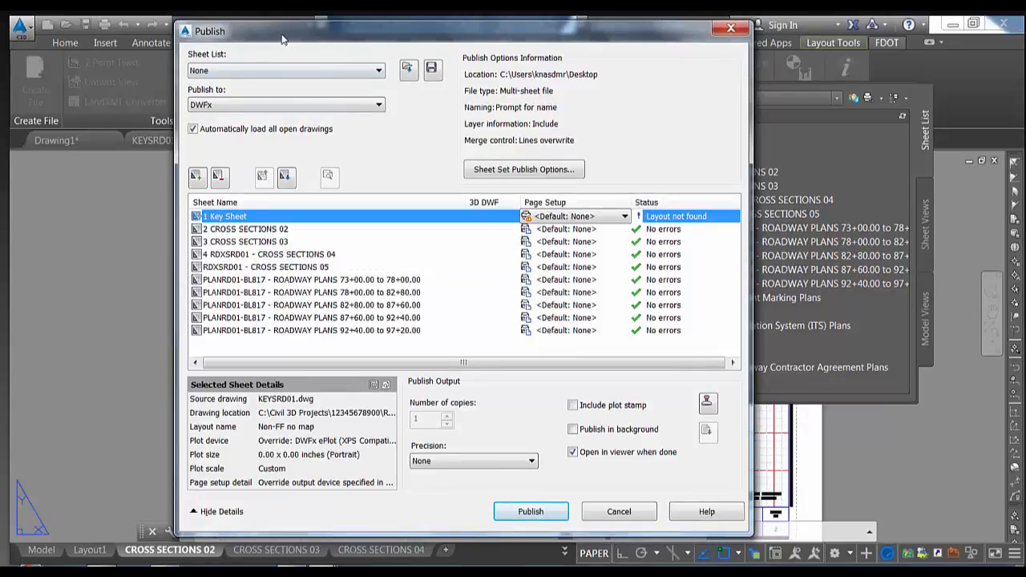
{"action": "left_click", "coordinate": [265, 69]}
{"action": "left_click", "coordinate": [277, 69]}
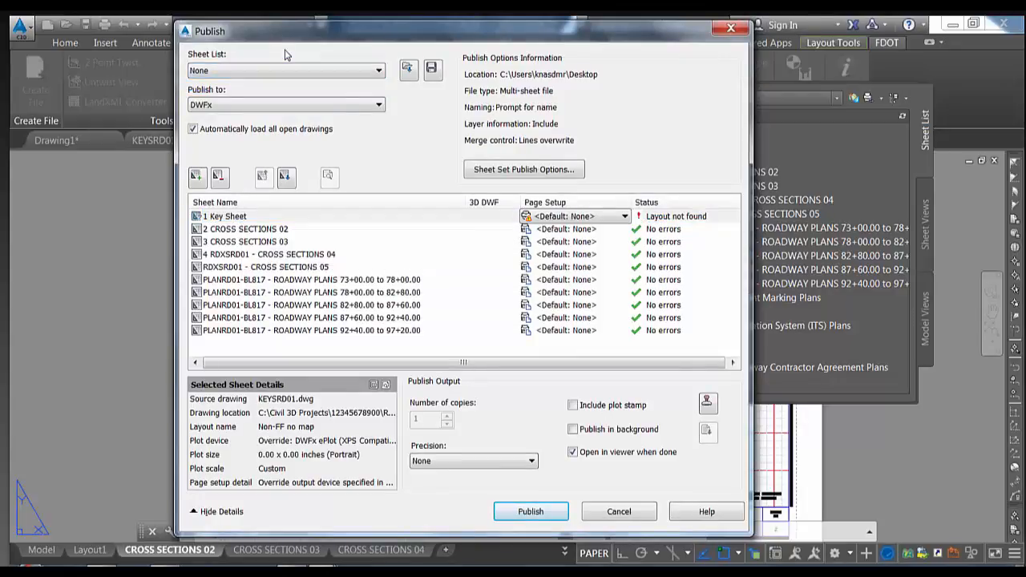
{"action": "left_click", "coordinate": [281, 105]}
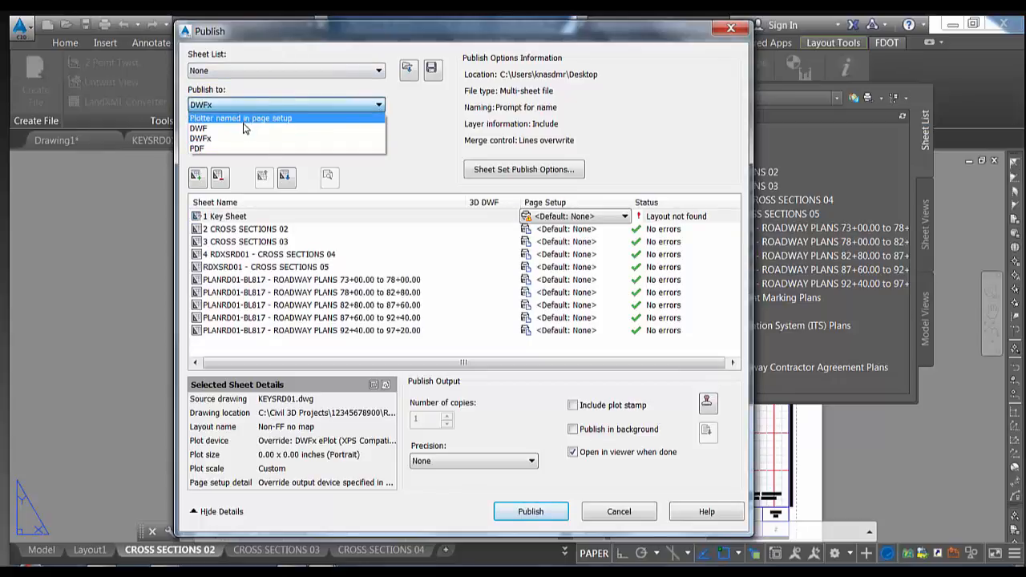
{"action": "left_click", "coordinate": [418, 138]}
Try moving CROSS SECTIONS 02 up and down, returning it above CROSS SECTIONS 03
{"action": "left_click", "coordinate": [229, 229]}
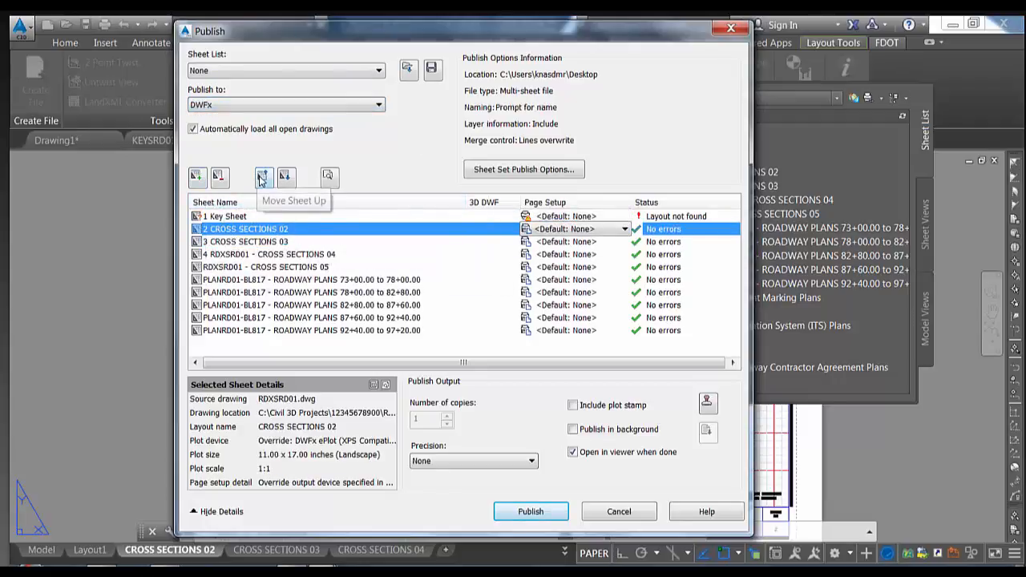
{"action": "left_click", "coordinate": [287, 178]}
{"action": "left_click", "coordinate": [287, 178]}
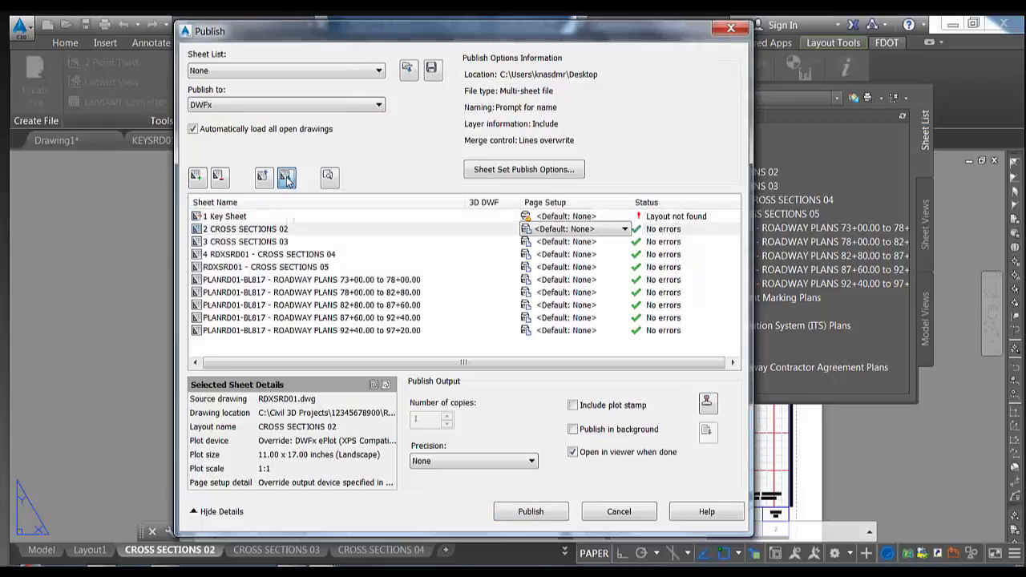
{"action": "left_click", "coordinate": [287, 178]}
{"action": "left_click", "coordinate": [264, 178]}
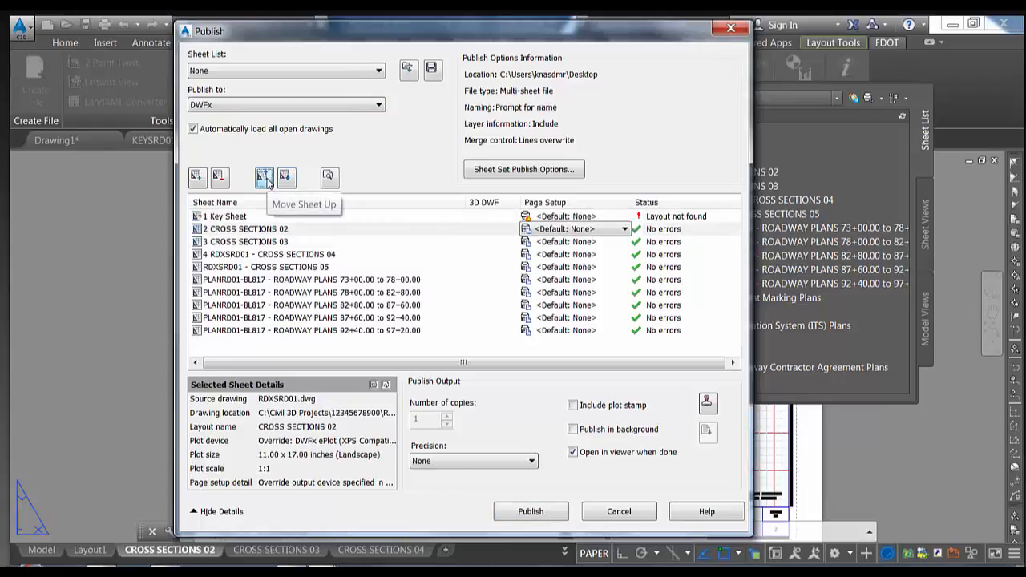
Cancel out of Add Sheets and reselect the Key Sheet entry
{"action": "left_click", "coordinate": [200, 177]}
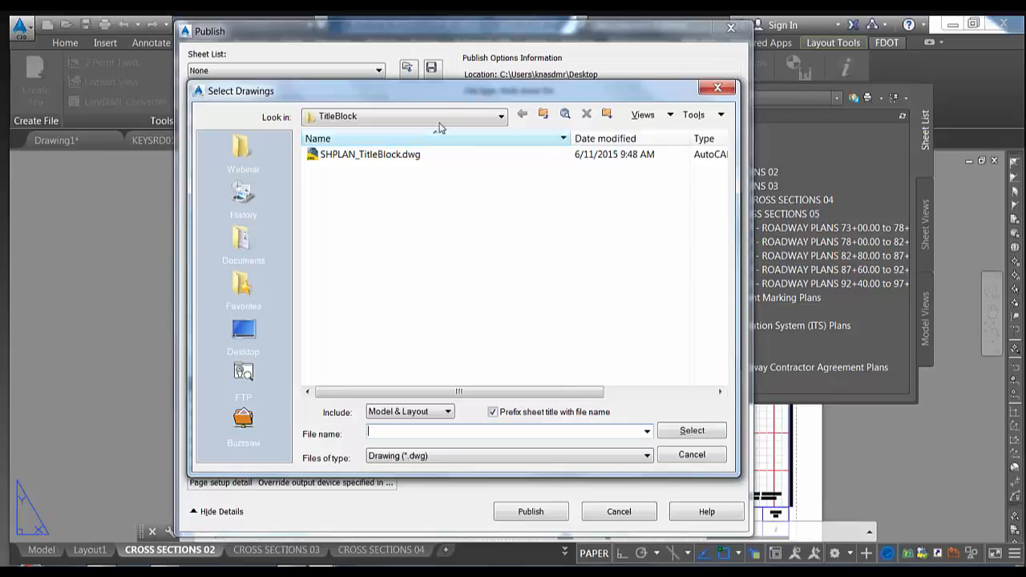
{"action": "left_click_drag", "start_coordinate": [472, 99], "coordinate": [689, 93]}
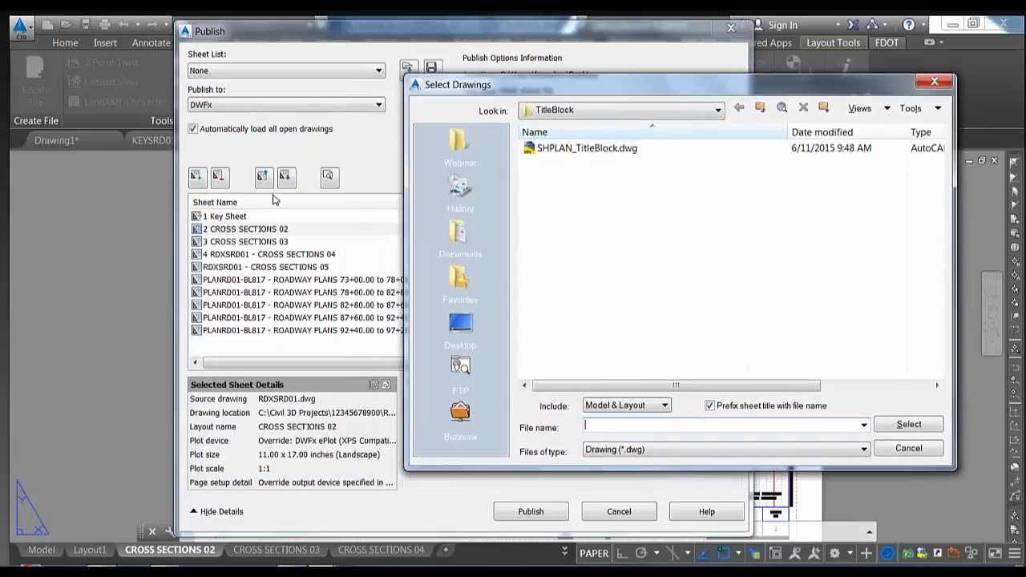
{"action": "left_click", "coordinate": [908, 448]}
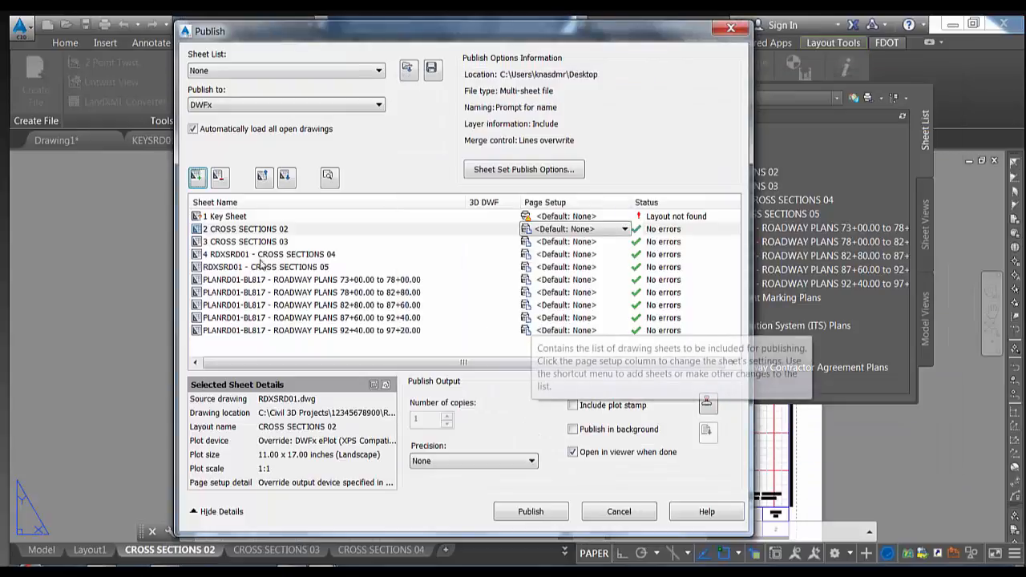
{"action": "left_click", "coordinate": [230, 218]}
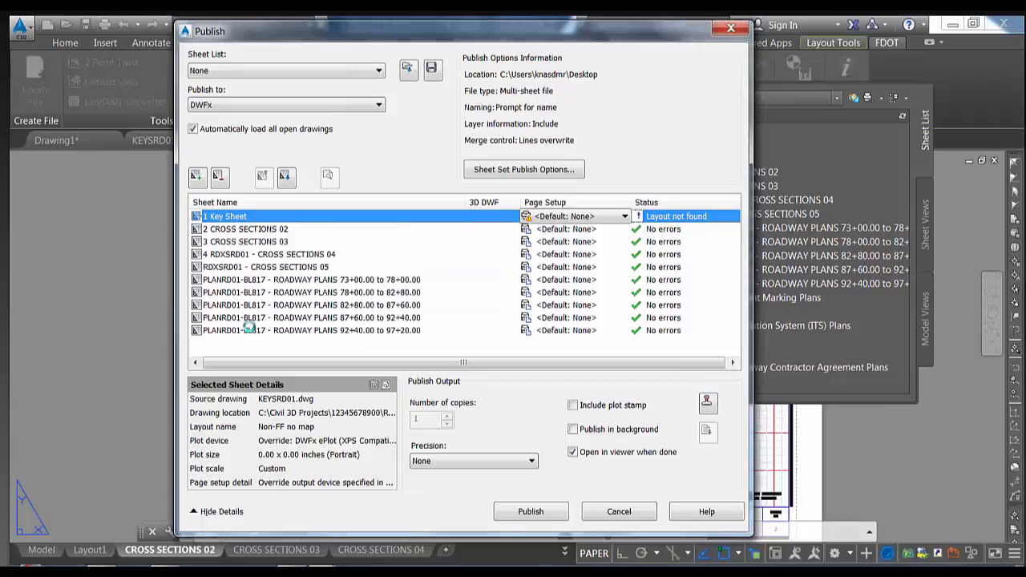
Copy all ten sheets in the publish list and give the copies FDOT Size B (11.00 x 17.00) PDF
{"action": "left_click", "coordinate": [250, 330], "text": "shift"}
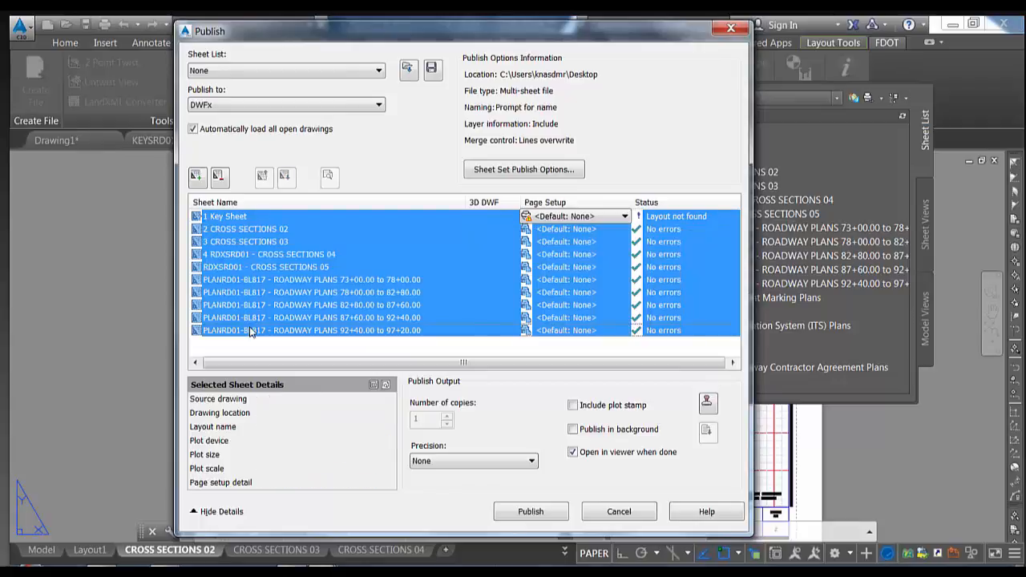
{"action": "right_click", "coordinate": [249, 261]}
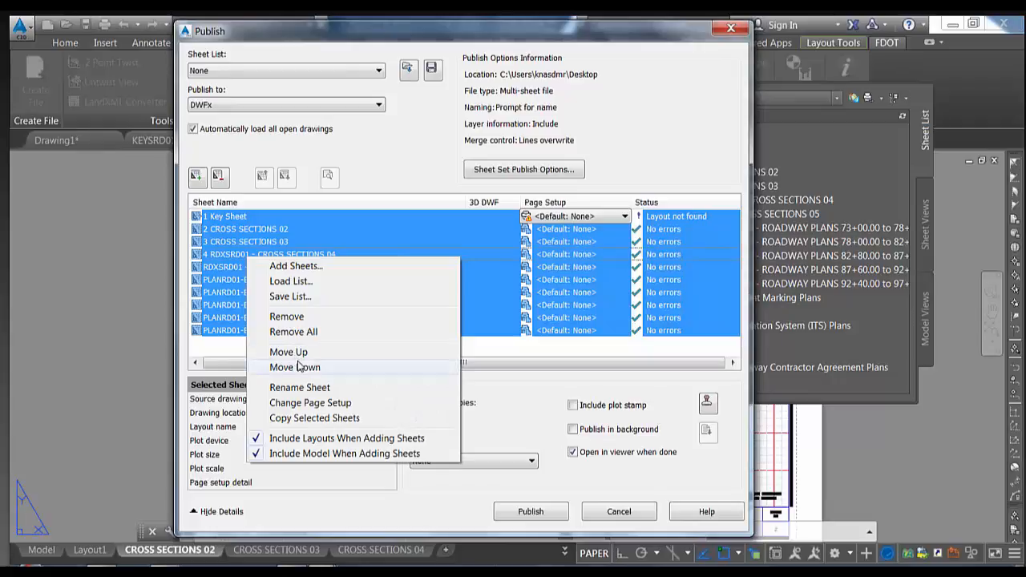
{"action": "left_click", "coordinate": [298, 418]}
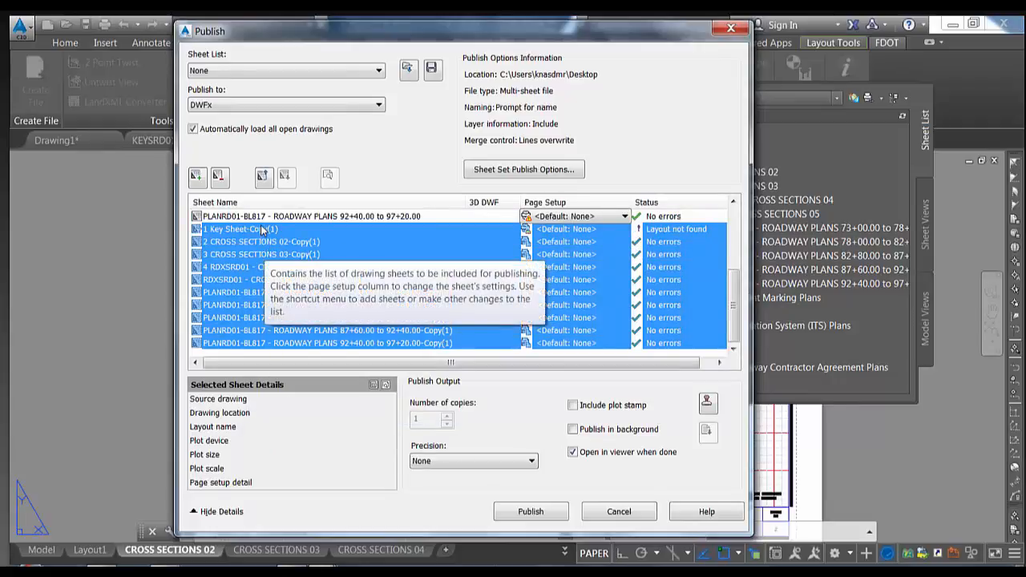
{"action": "left_click", "coordinate": [582, 230]}
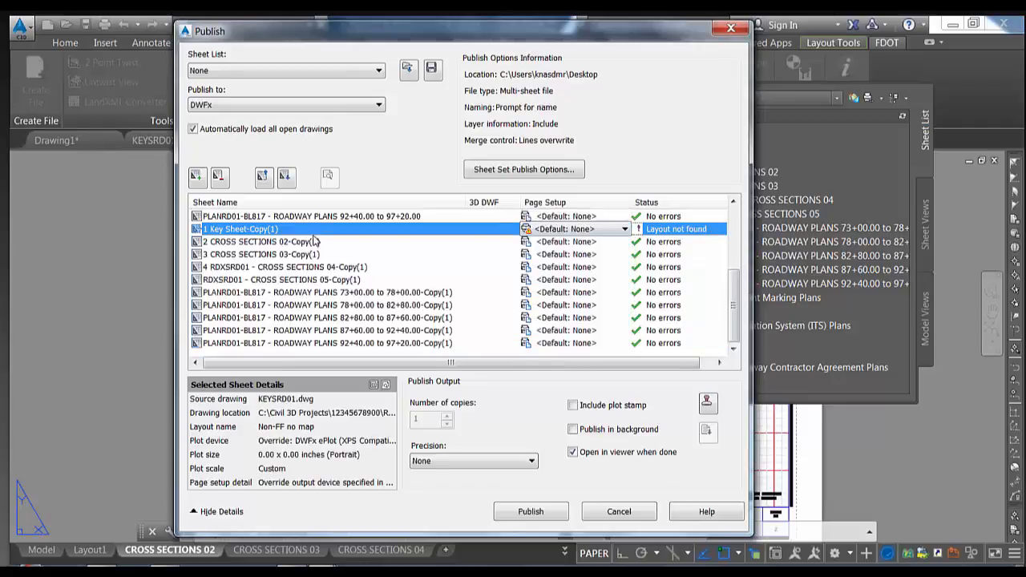
{"action": "left_click", "coordinate": [609, 231]}
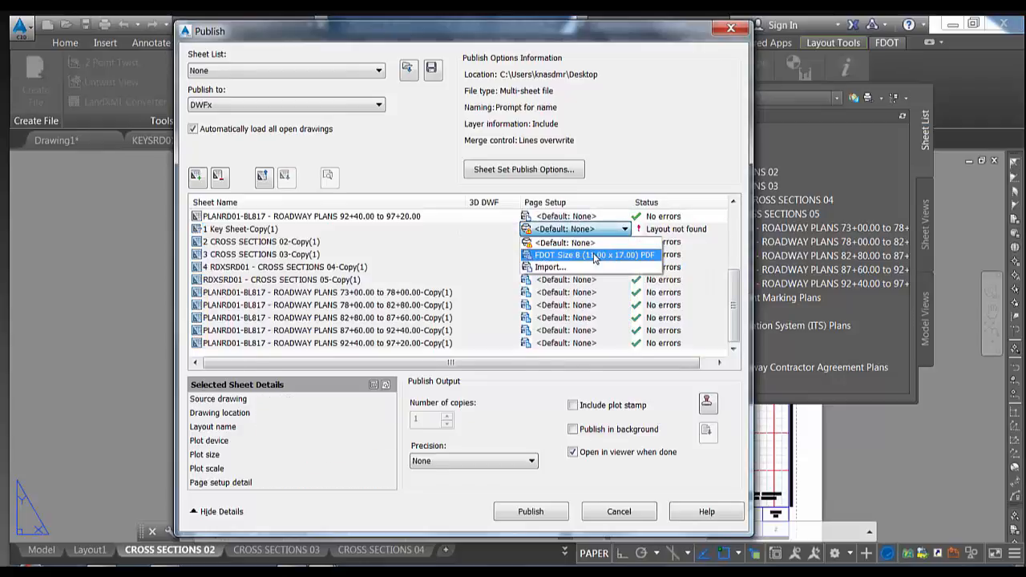
{"action": "left_click", "coordinate": [594, 255]}
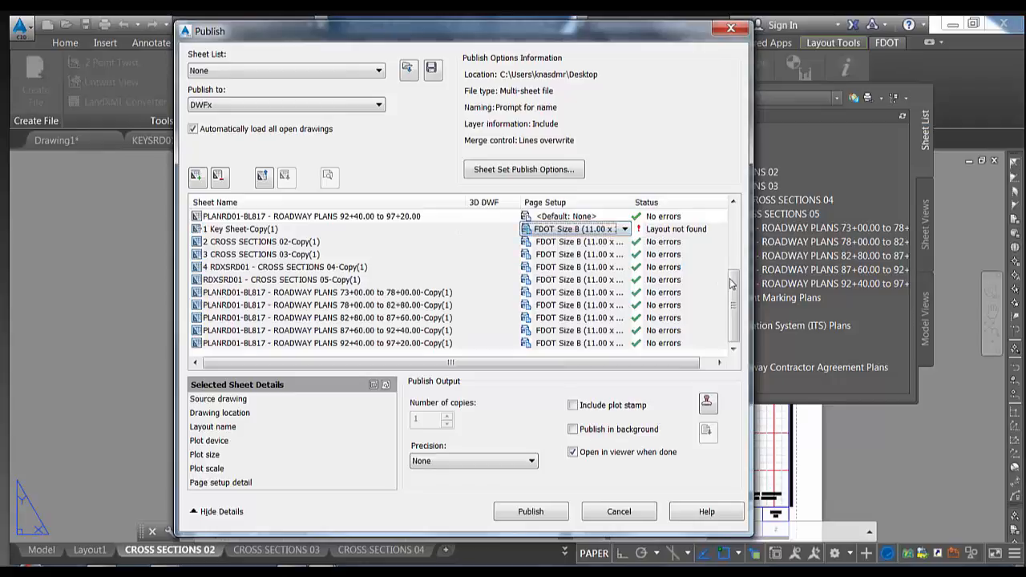
{"action": "scroll", "coordinate": [726, 240], "scroll_direction": "up", "scroll_amount": 3}
{"action": "left_click_drag", "start_coordinate": [726, 223], "coordinate": [723, 215]}
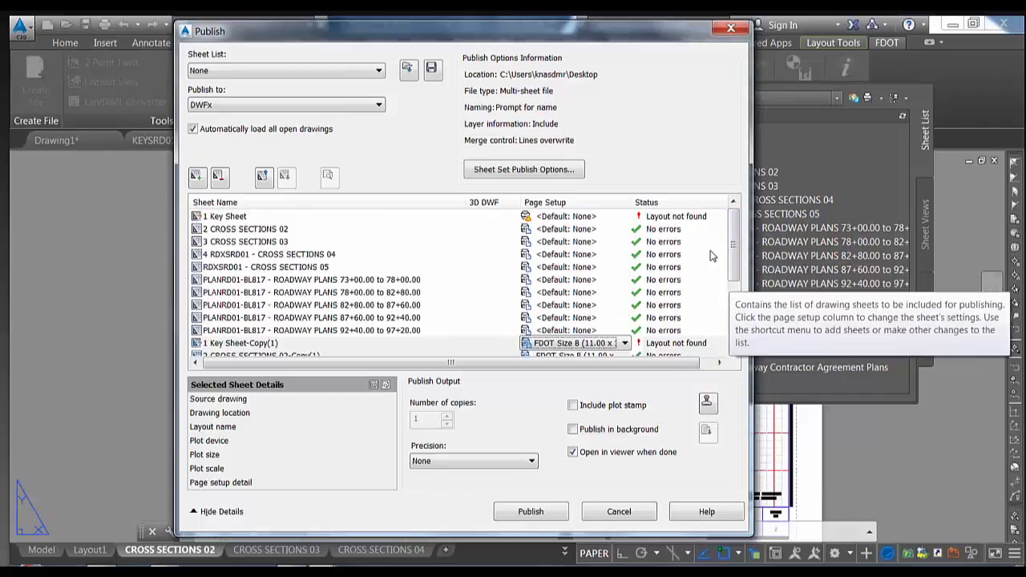
{"action": "left_click_drag", "start_coordinate": [729, 233], "coordinate": [727, 299]}
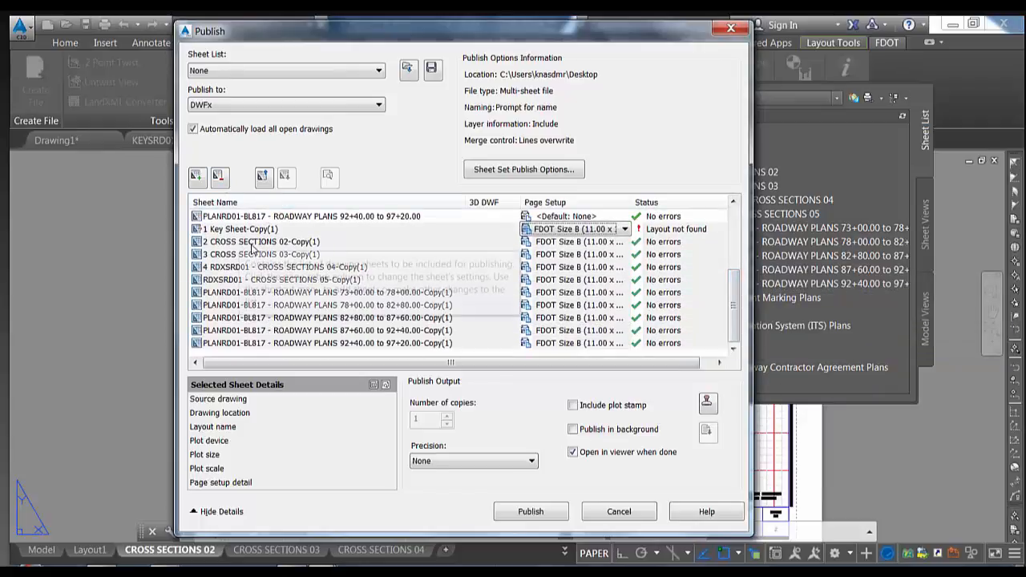
Remove the copied sheets, set all ten sheets to FDOT Size B, and cancel publishing
{"action": "left_click", "coordinate": [220, 178]}
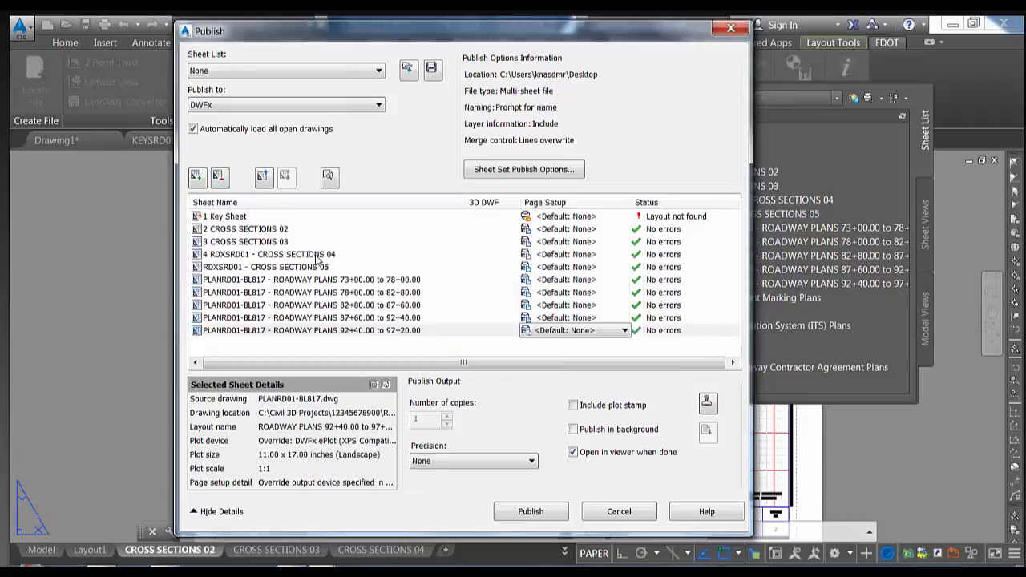
{"action": "left_click", "coordinate": [238, 226]}
{"action": "left_click", "coordinate": [237, 217]}
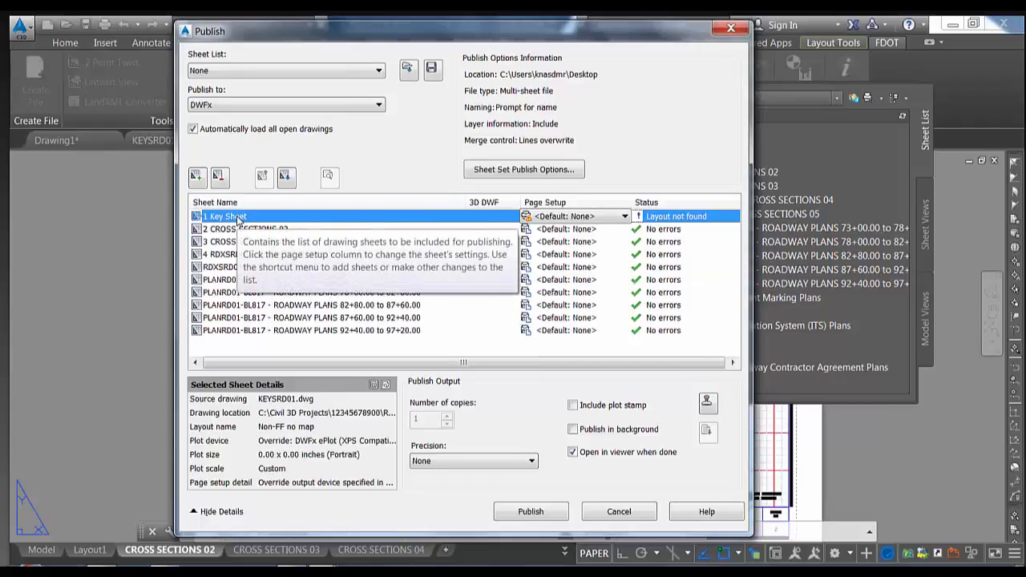
{"action": "left_click", "coordinate": [265, 332], "text": "shift"}
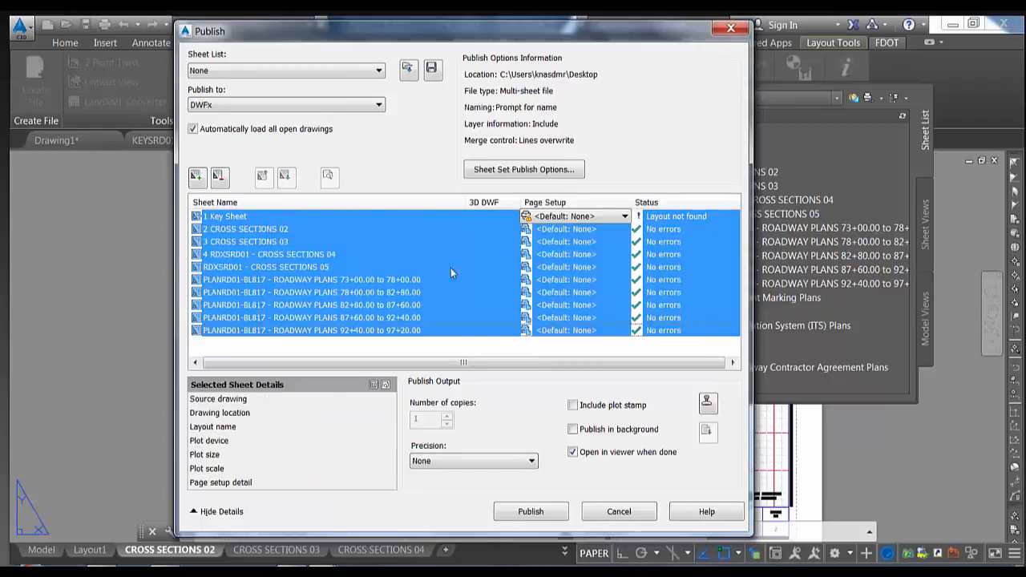
{"action": "left_click", "coordinate": [596, 217]}
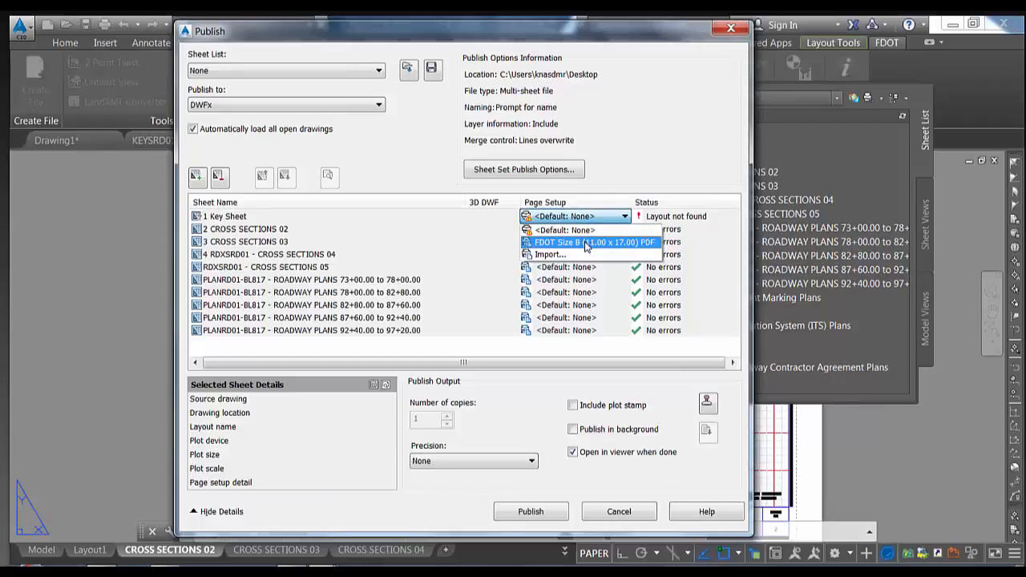
{"action": "left_click", "coordinate": [585, 243]}
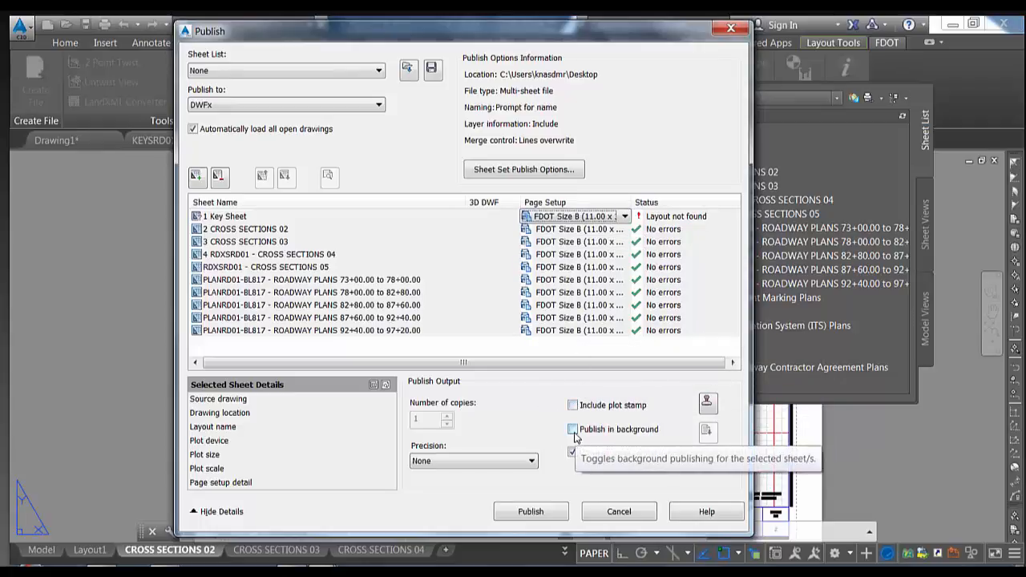
{"action": "left_click", "coordinate": [620, 514]}
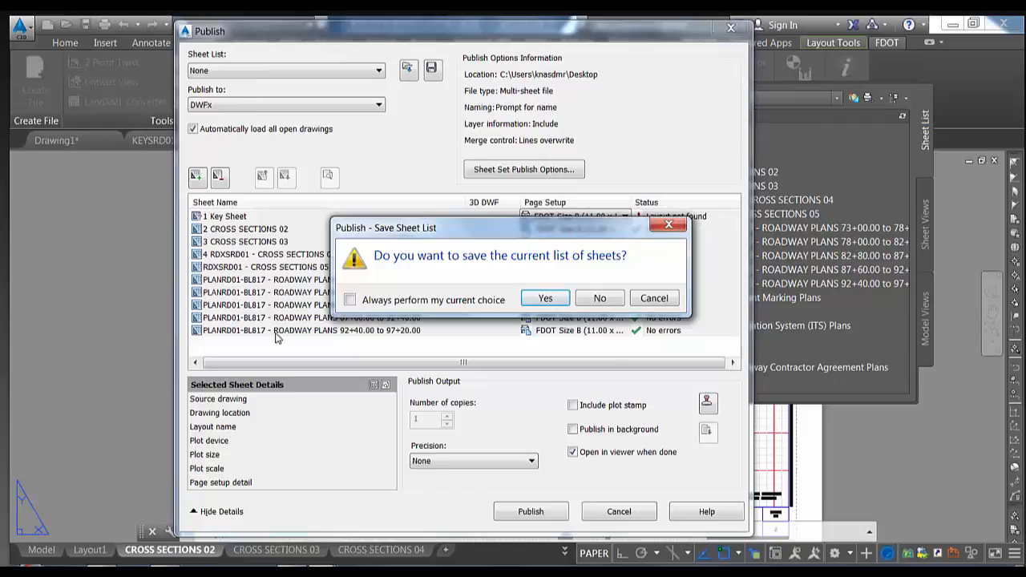
Decline saving the sheet list and attempt eTransmit on Roadway Plans, acknowledging the save warning
{"action": "left_click", "coordinate": [598, 298]}
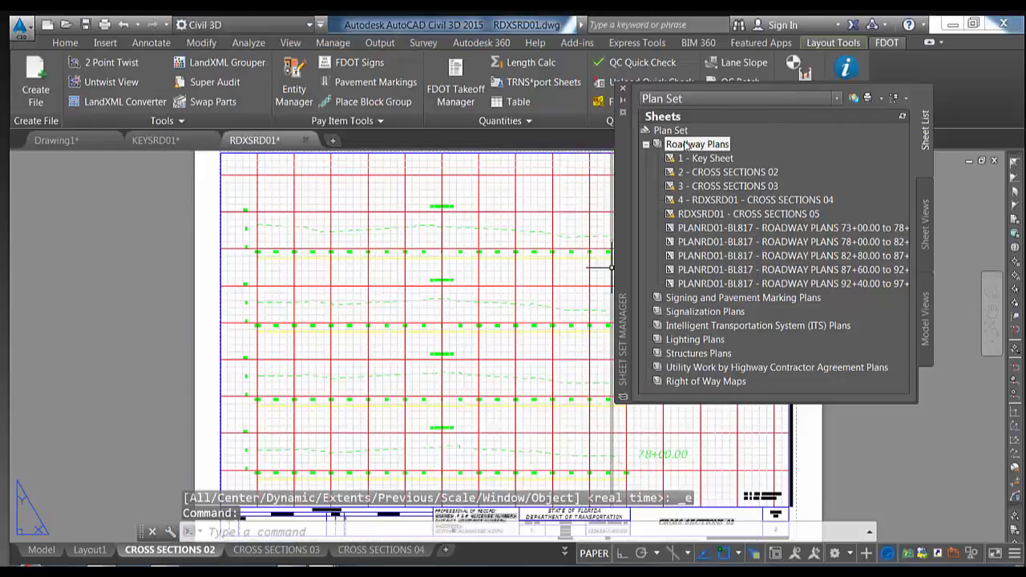
{"action": "right_click", "coordinate": [686, 145]}
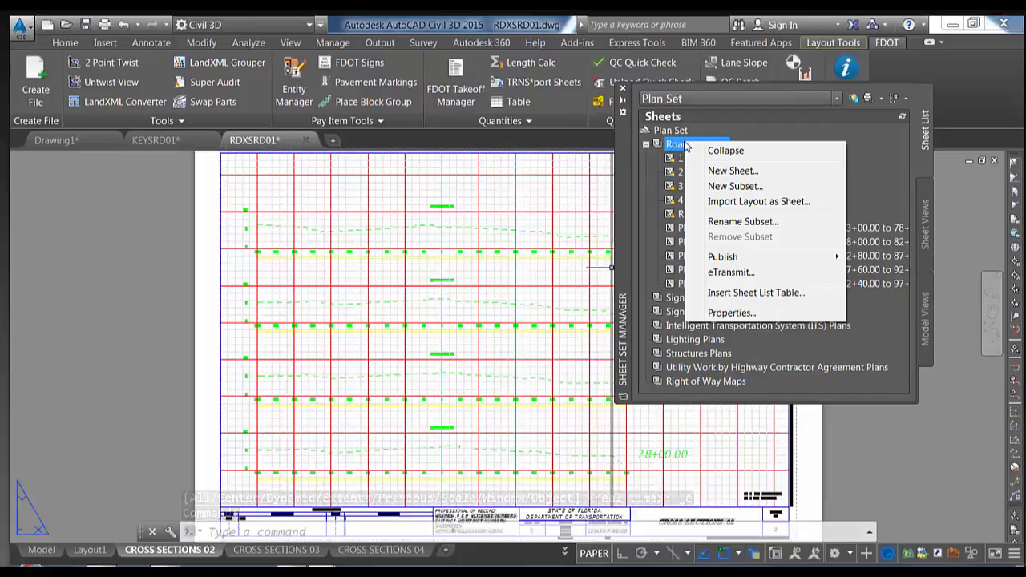
{"action": "left_click", "coordinate": [731, 273]}
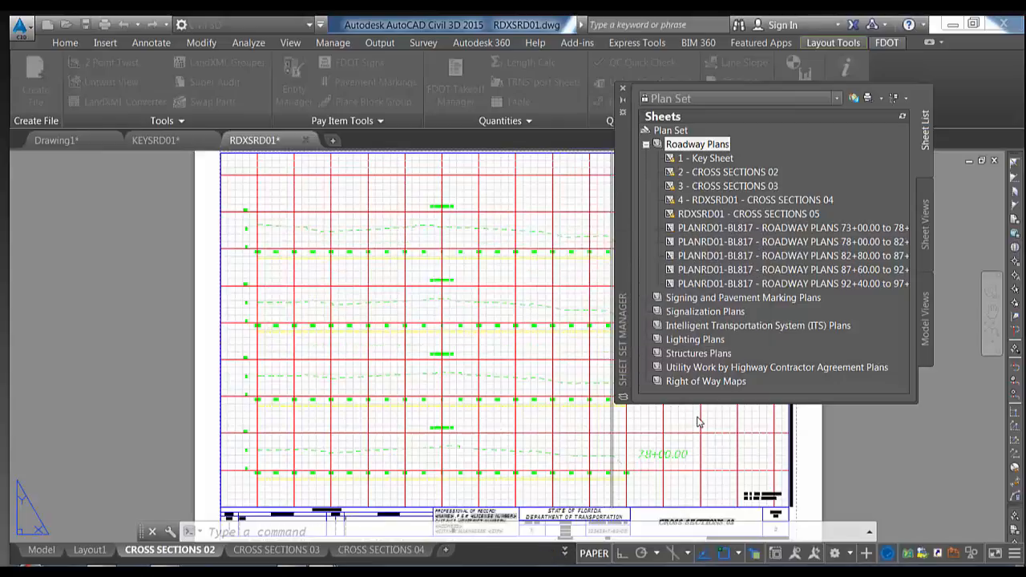
{"action": "left_click", "coordinate": [648, 342]}
Close RDXSRD01 without saving changes and save the KEYSRD01 drawing
{"action": "left_click", "coordinate": [305, 140]}
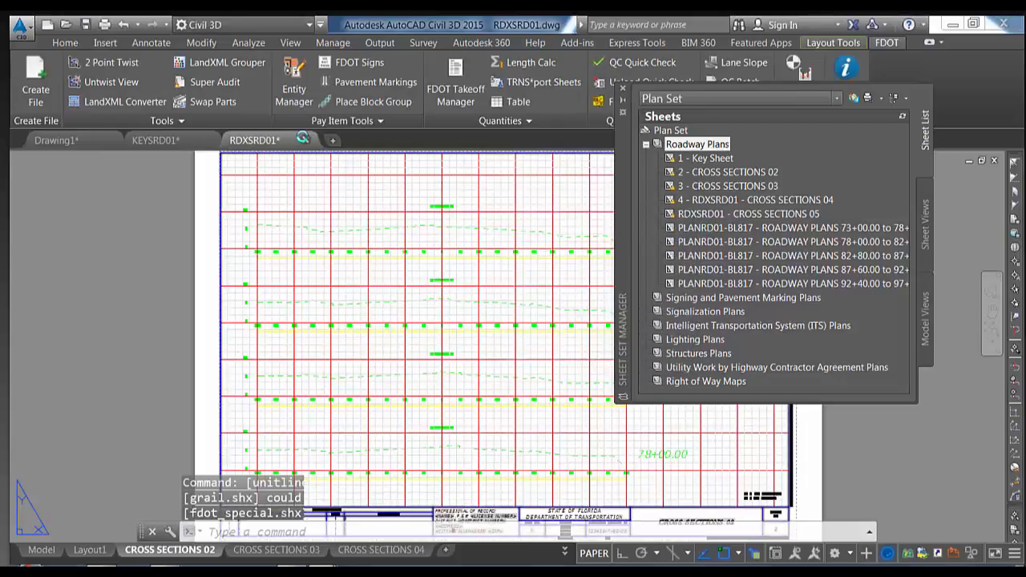
{"action": "left_click", "coordinate": [553, 332]}
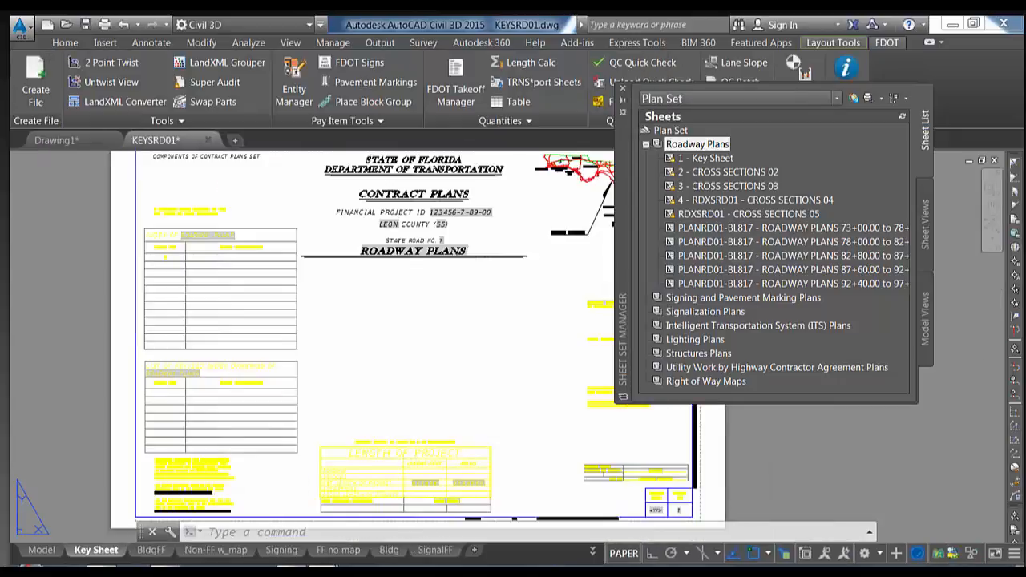
{"action": "left_click", "coordinate": [86, 25]}
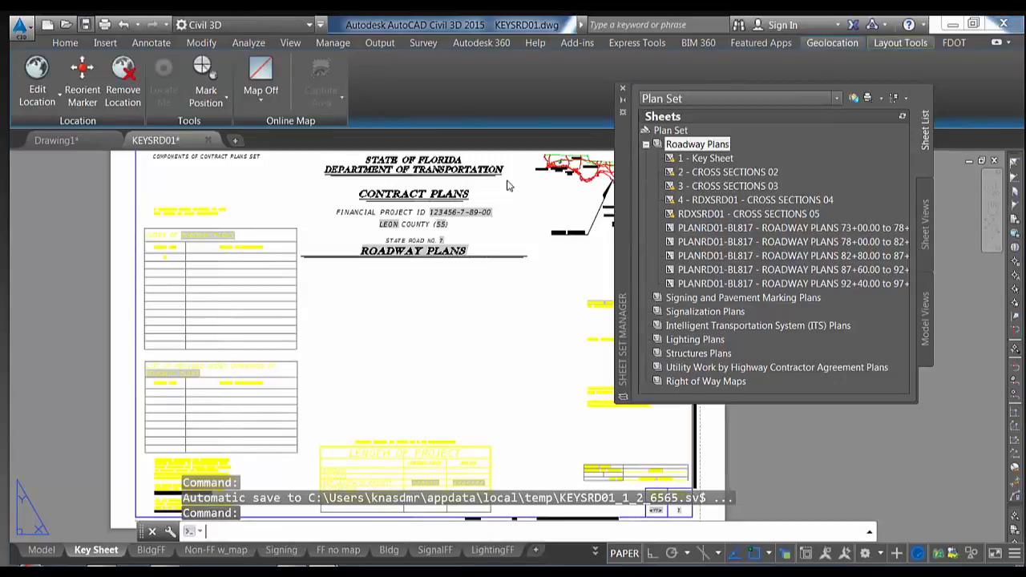
{"action": "right_click", "coordinate": [681, 147]}
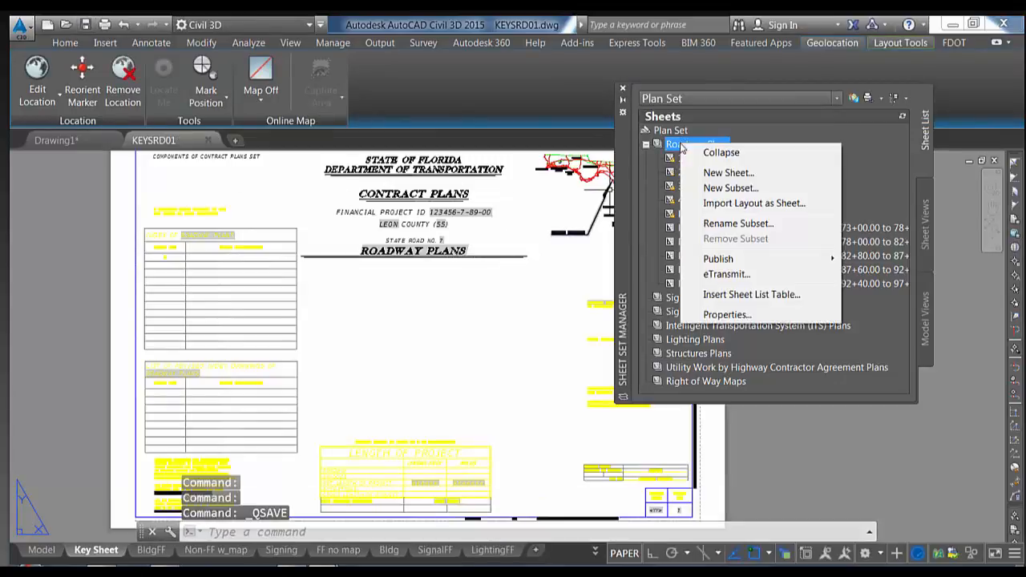
Start eTransmit for the Roadway Plans subset and include 1 Key Sheet in the transmittal
{"action": "left_click", "coordinate": [725, 274]}
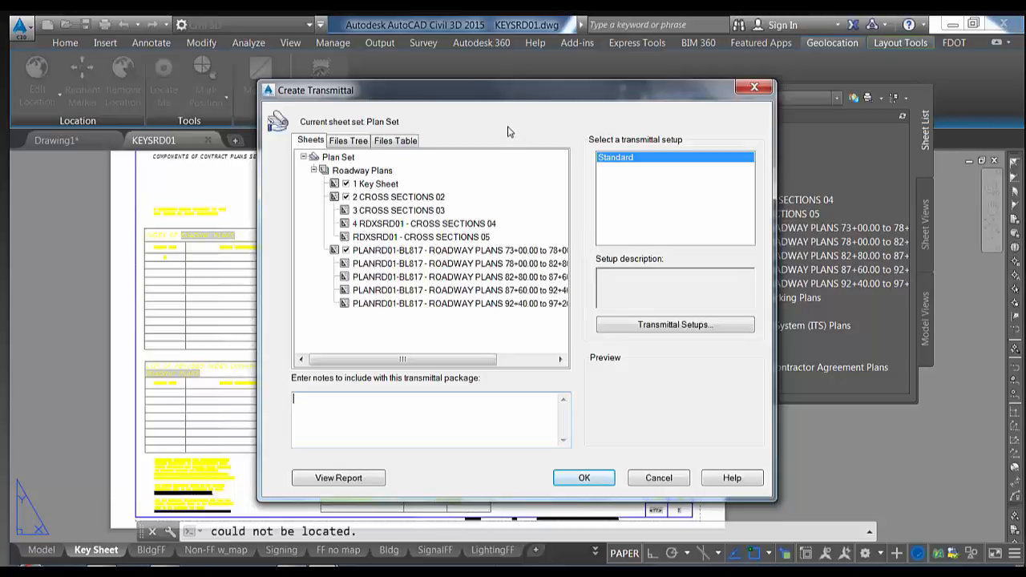
{"action": "left_click_drag", "start_coordinate": [522, 99], "coordinate": [497, 80]}
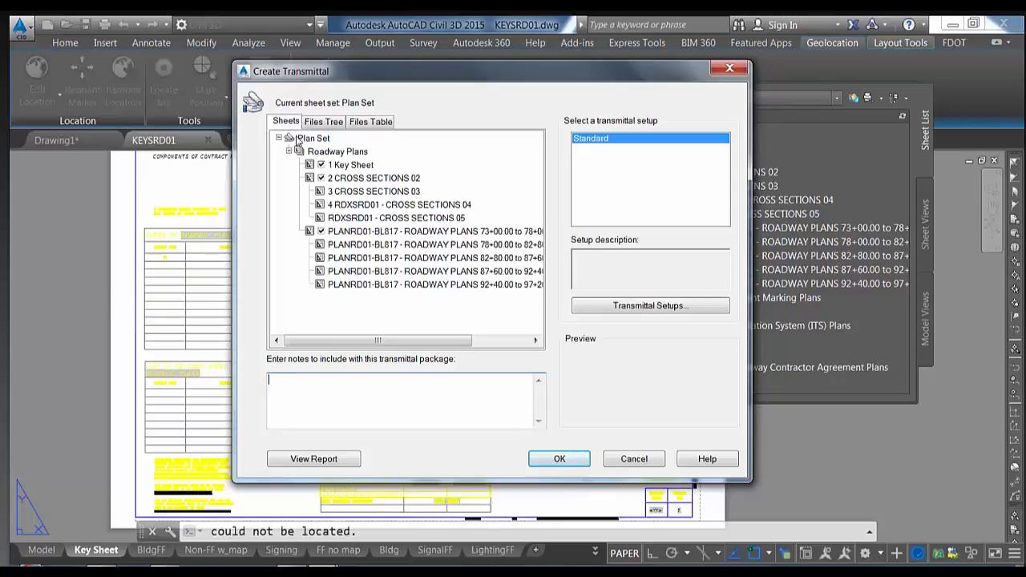
{"action": "left_click", "coordinate": [321, 164]}
Show the Files Tree and toggle KEYSRD01.dwg and RDXSRD01.dwg off and back on
{"action": "left_click", "coordinate": [329, 124]}
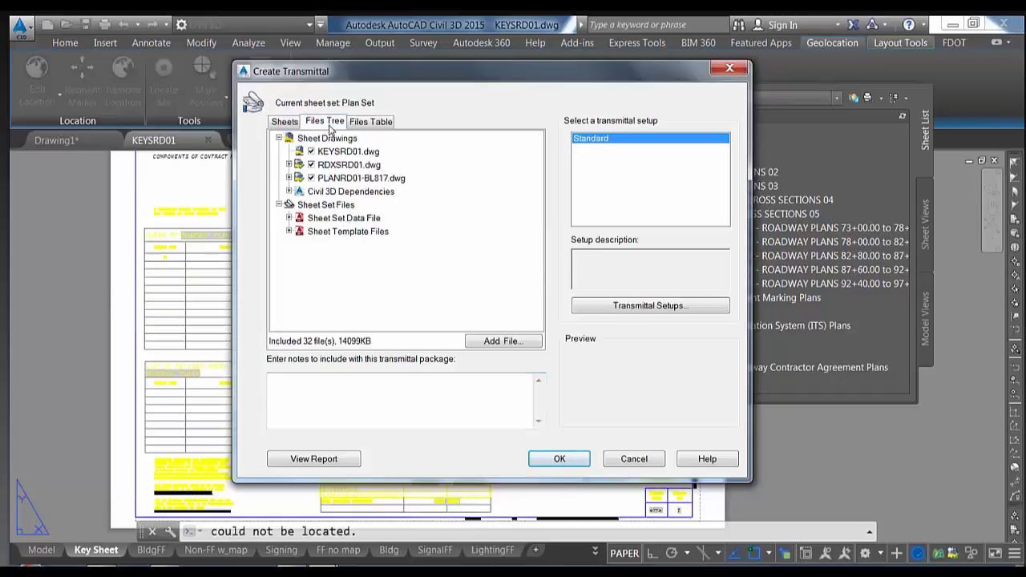
{"action": "left_click", "coordinate": [311, 152]}
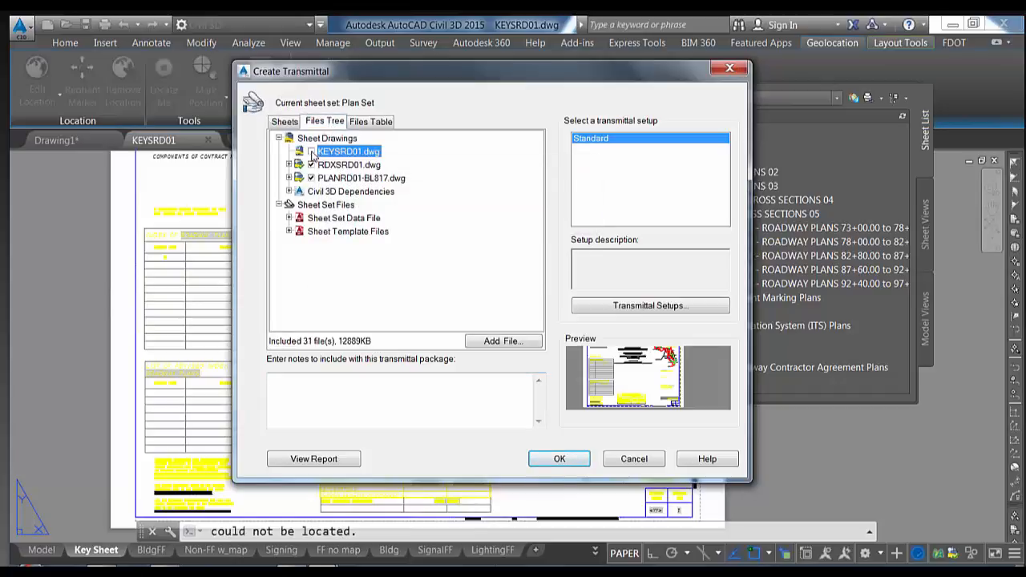
{"action": "left_click", "coordinate": [311, 153]}
{"action": "left_click", "coordinate": [311, 164]}
{"action": "left_click", "coordinate": [311, 164]}
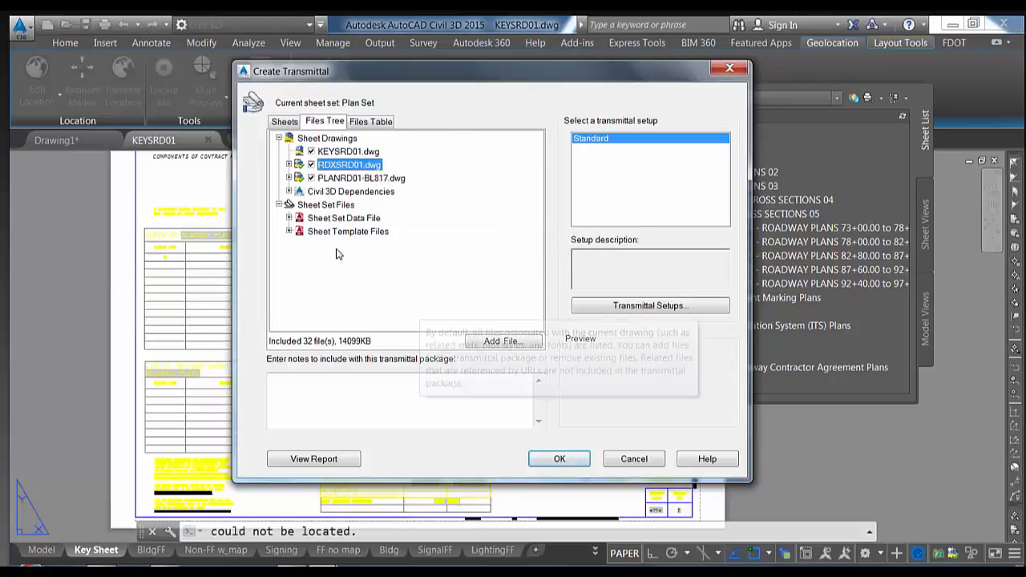
Expand Civil 3D Dependencies and review the data shortcut source drawings, including ALGNRD01 and CLIPRD01
{"action": "left_click", "coordinate": [321, 192]}
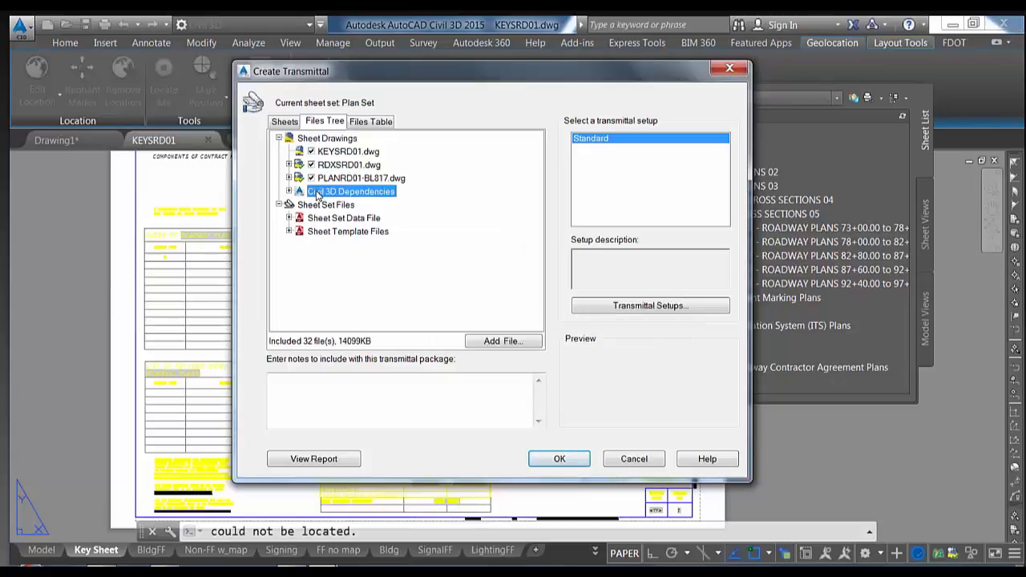
{"action": "left_click", "coordinate": [289, 191]}
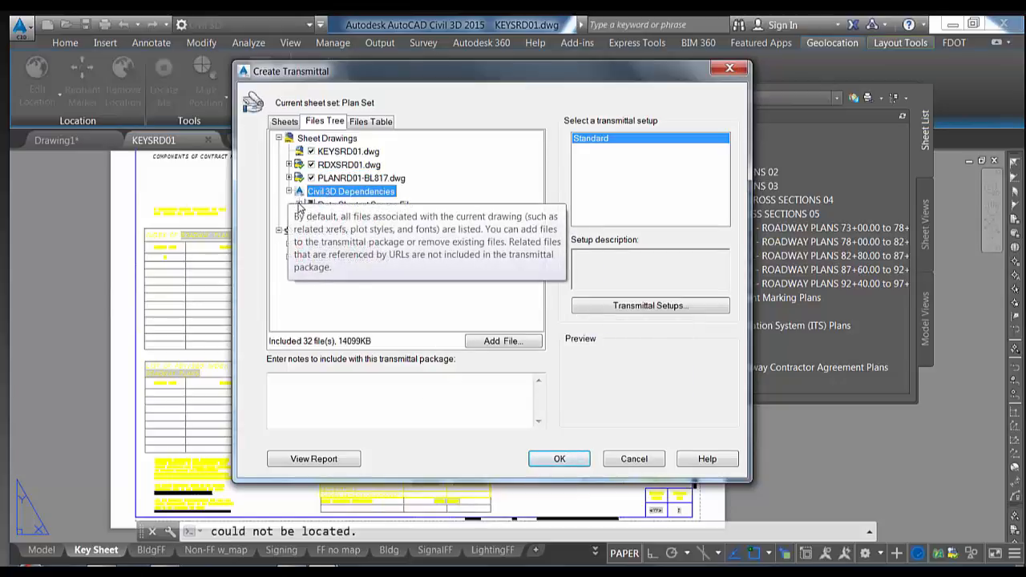
{"action": "left_click", "coordinate": [299, 205]}
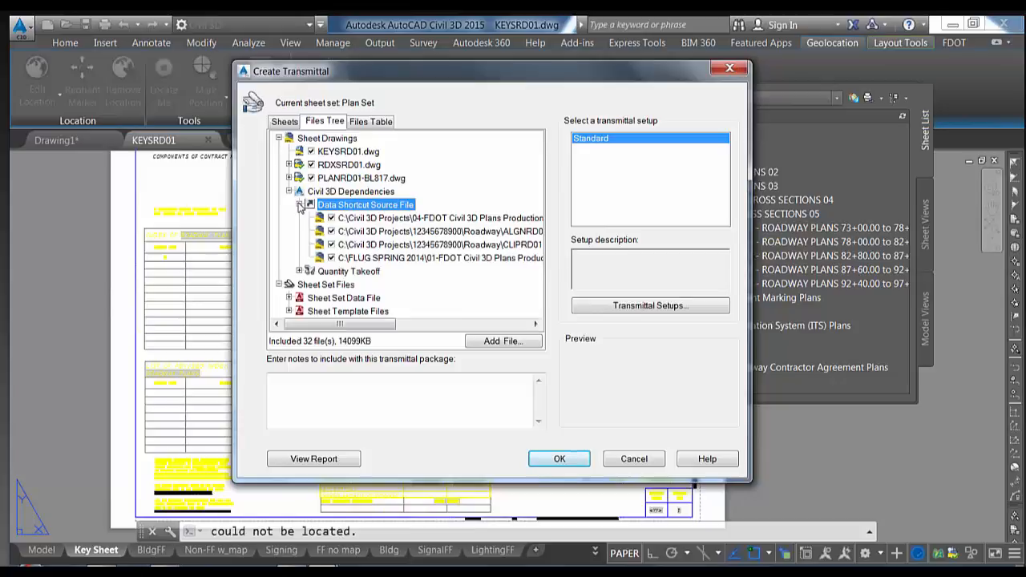
{"action": "left_click", "coordinate": [381, 221]}
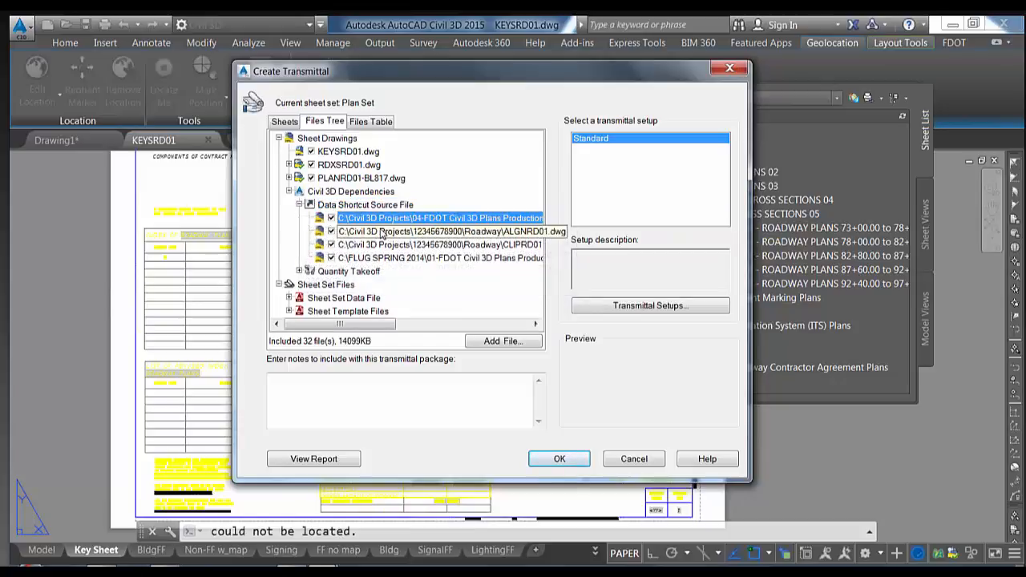
{"action": "left_click", "coordinate": [382, 232]}
{"action": "left_click", "coordinate": [382, 245]}
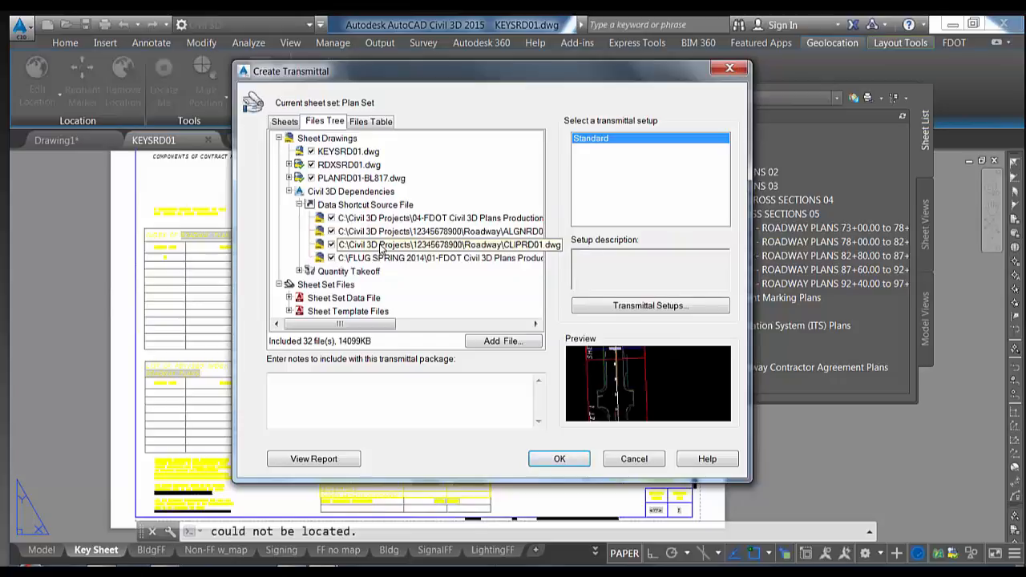
{"action": "left_click", "coordinate": [377, 258]}
{"action": "left_click", "coordinate": [379, 220]}
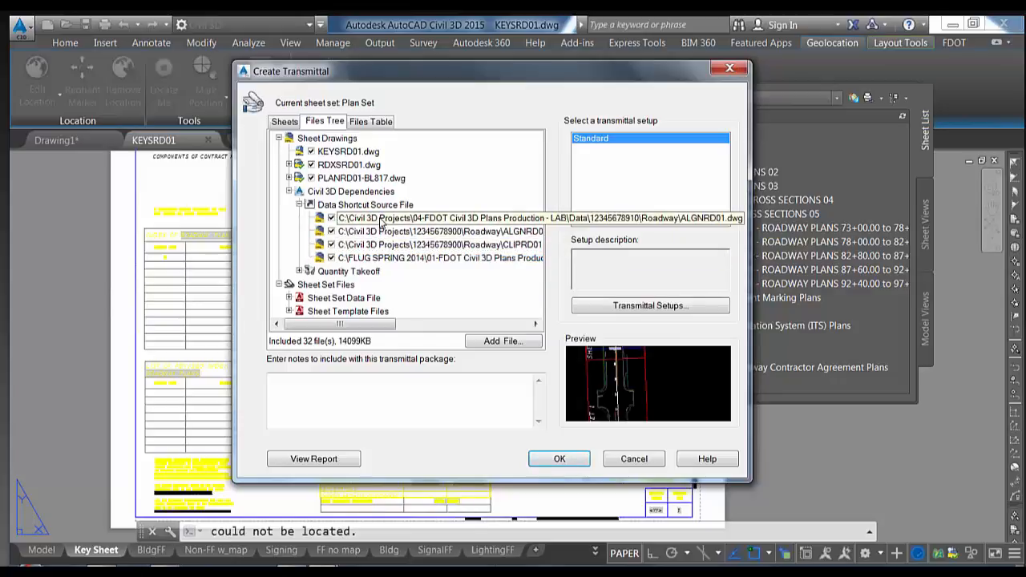
{"action": "left_click", "coordinate": [299, 204]}
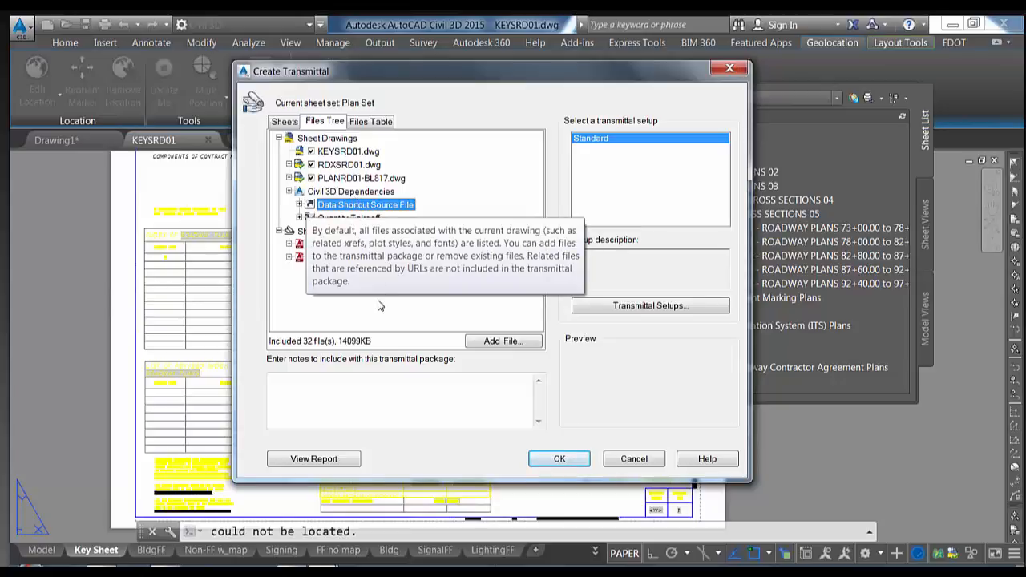
Switch between the Files Table and Files Tree views, then open the Transmittal Setups list
{"action": "left_click", "coordinate": [362, 122]}
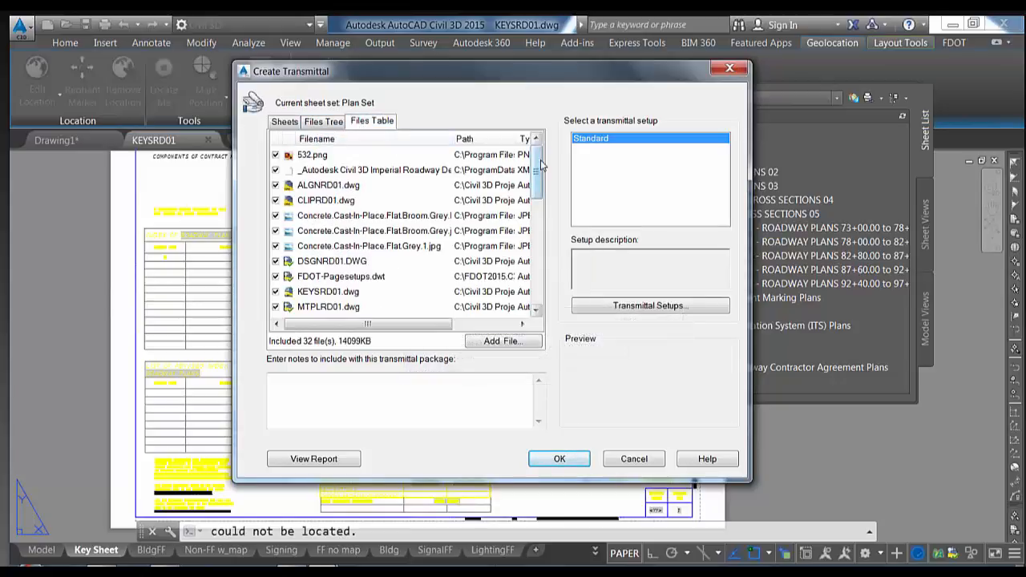
{"action": "mouse_move", "coordinate": [538, 196]}
{"action": "left_mouse_down"}
{"action": "mouse_move", "coordinate": [536, 304]}
{"action": "mouse_move", "coordinate": [537, 193]}
{"action": "left_mouse_up"}
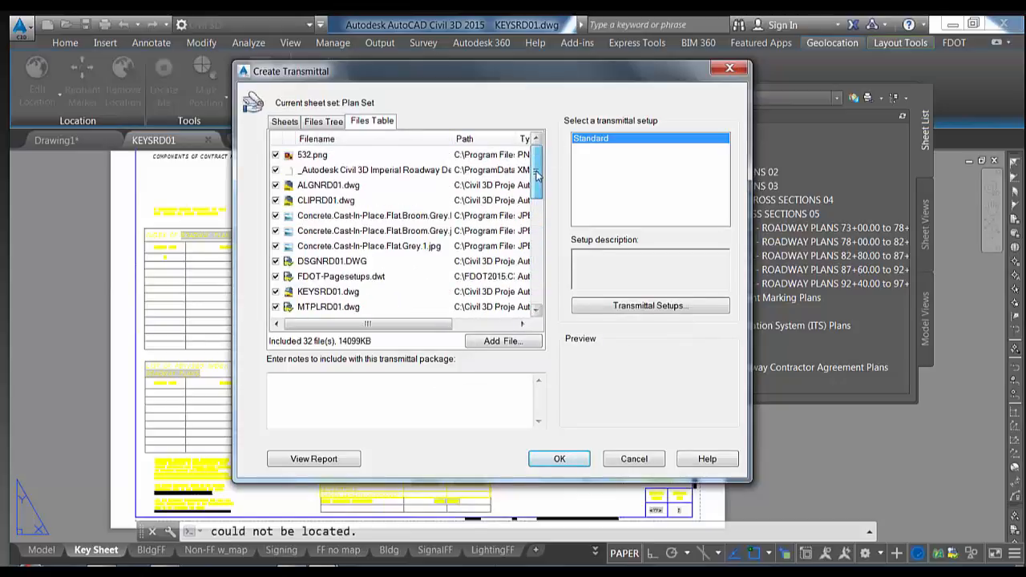
{"action": "left_click", "coordinate": [324, 121]}
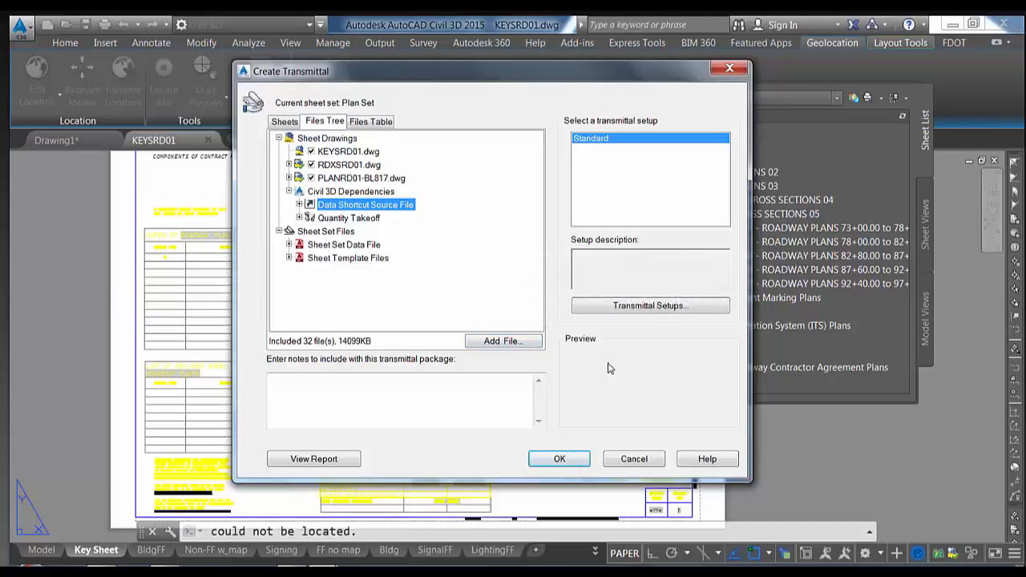
{"action": "left_click", "coordinate": [644, 309]}
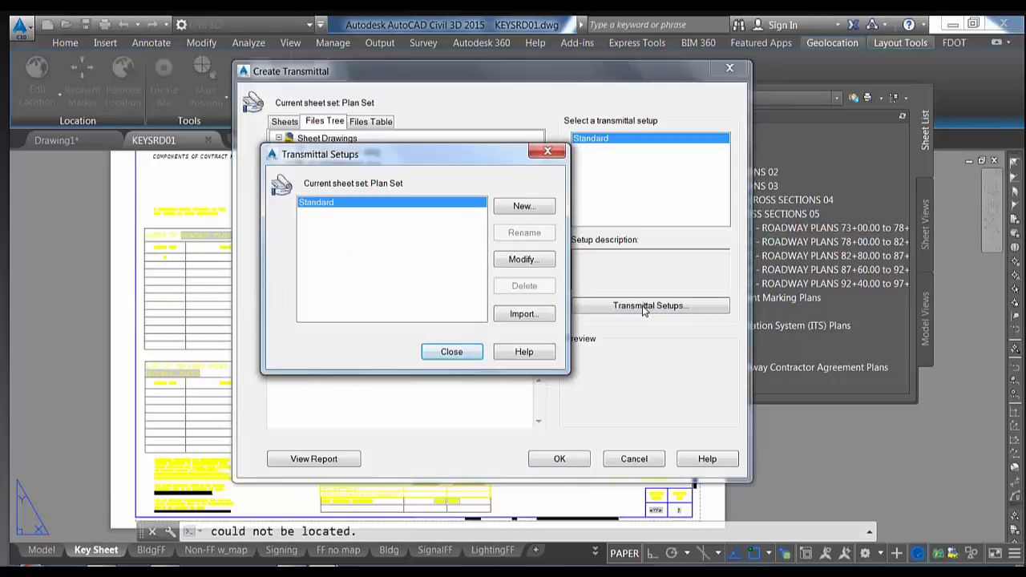
Create a new transmittal setup named ACAD2012 based on Standard and continue to its settings
{"action": "left_click", "coordinate": [522, 207]}
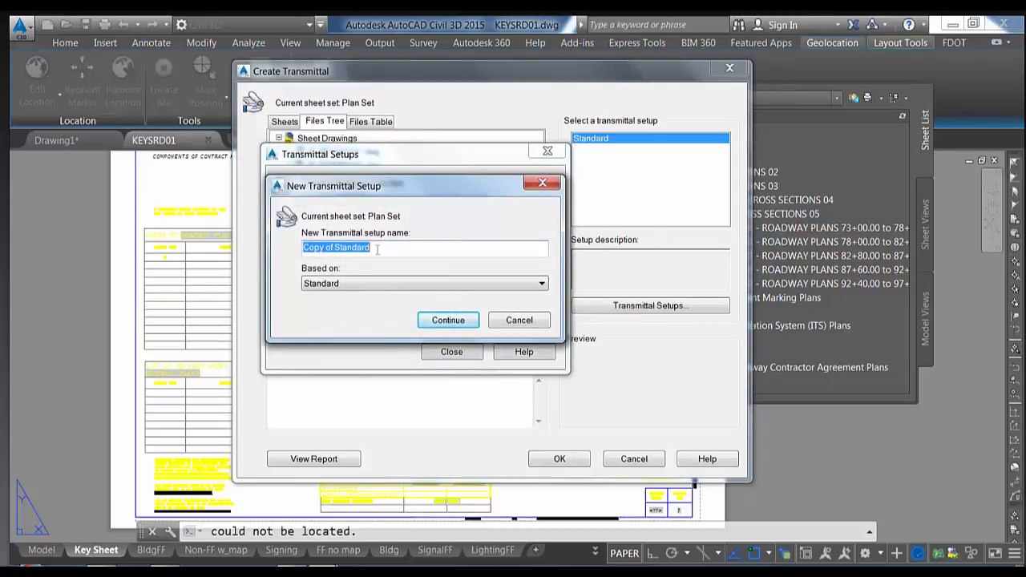
{"action": "left_click_drag", "start_coordinate": [400, 183], "coordinate": [371, 181]}
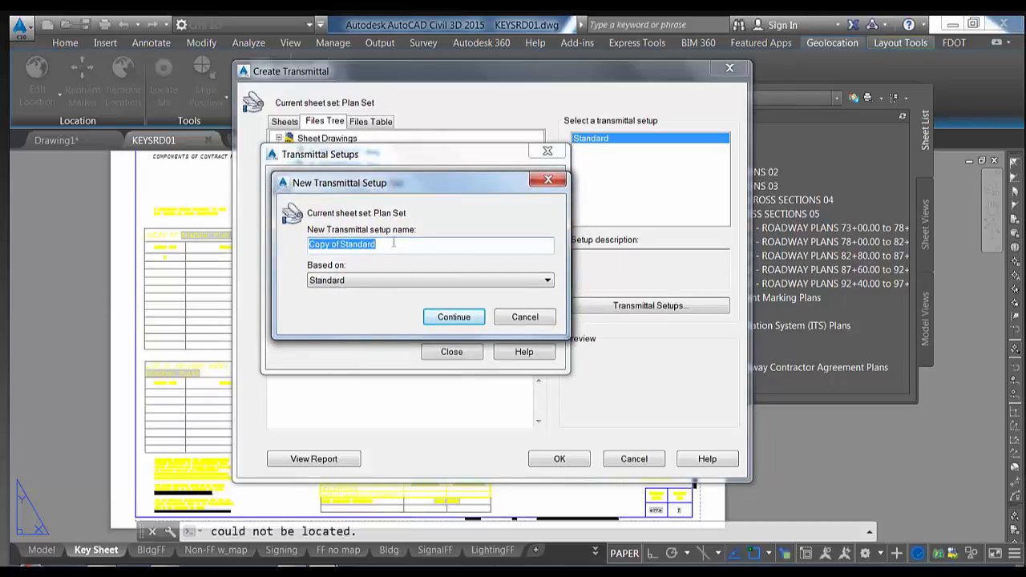
{"action": "type", "text": "ACAD2012"}
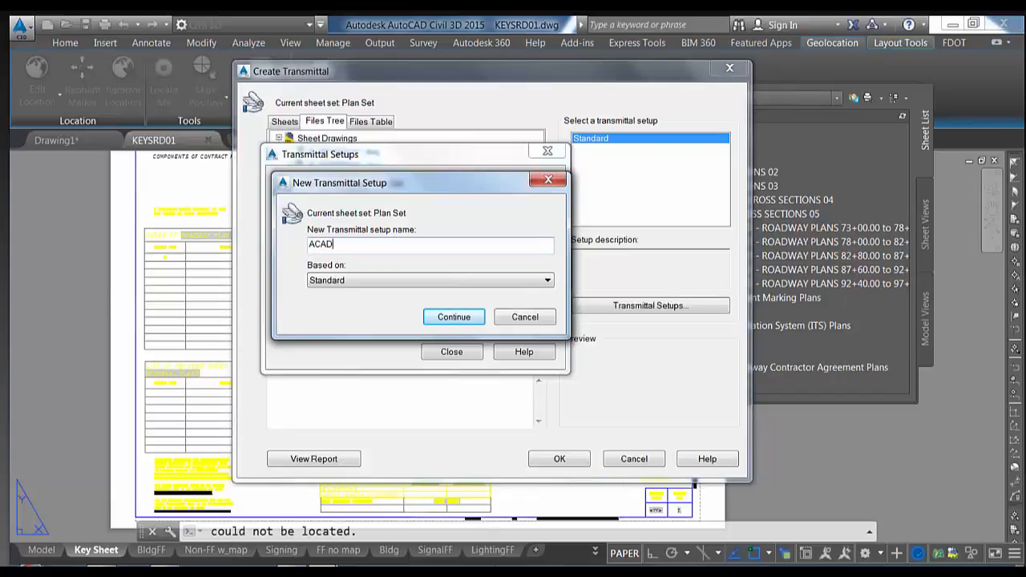
{"action": "left_click", "coordinate": [450, 318]}
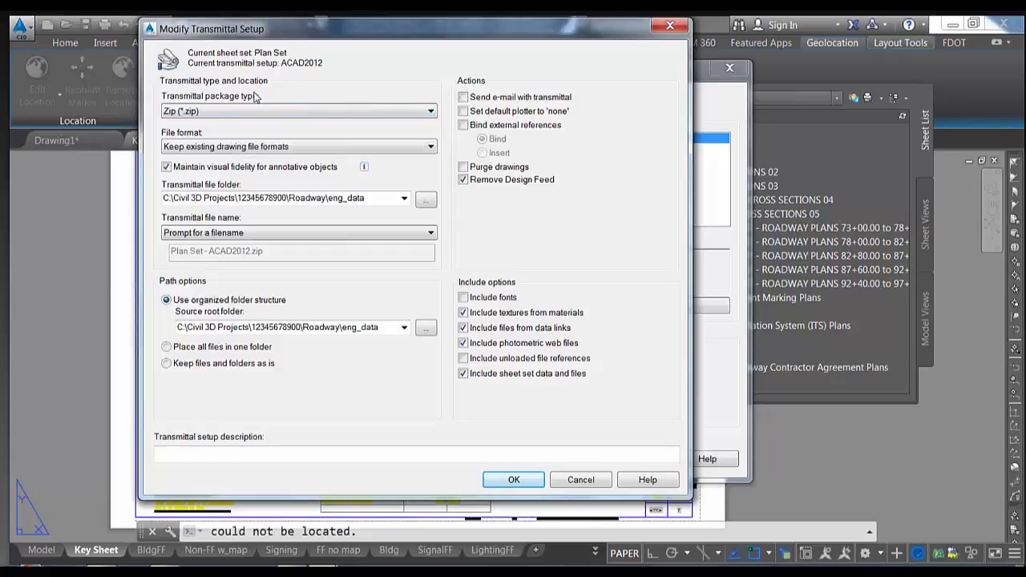
Review the file format options, then cancel the ACAD2012 setup, Transmittal Setups and Create Transmittal
{"action": "left_click", "coordinate": [258, 148]}
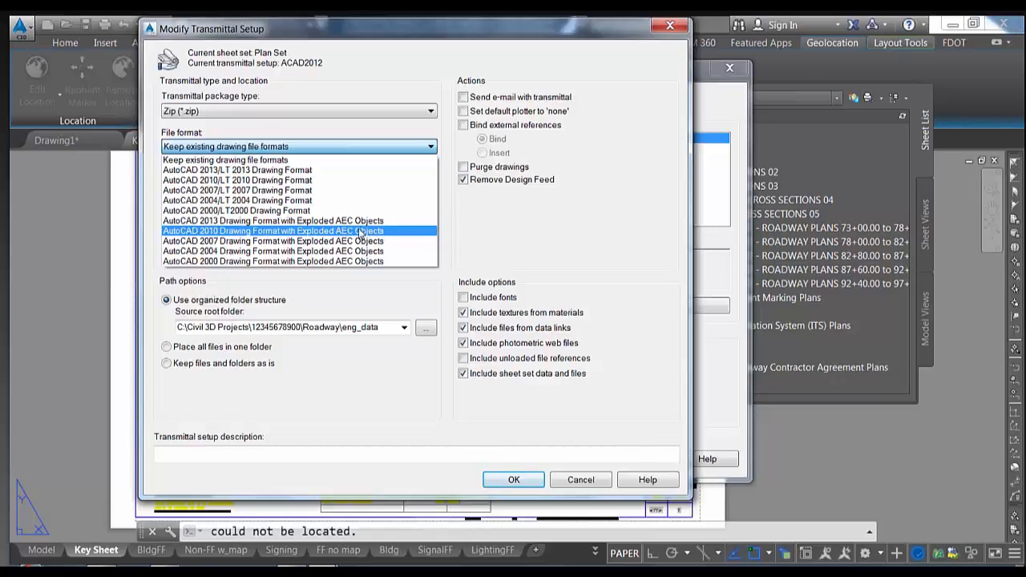
{"action": "left_click", "coordinate": [502, 232]}
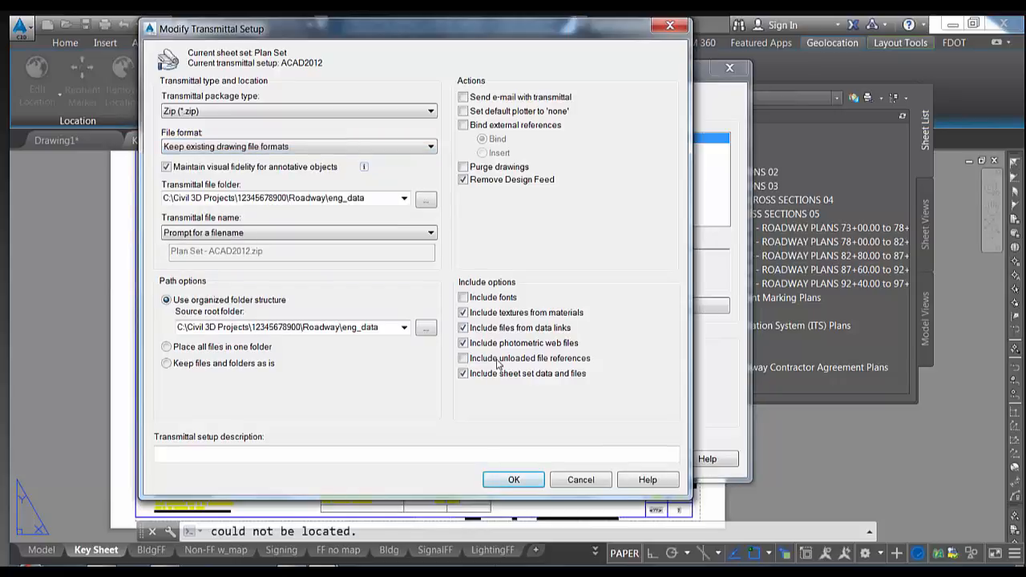
{"action": "left_click", "coordinate": [579, 480]}
{"action": "left_click", "coordinate": [453, 351]}
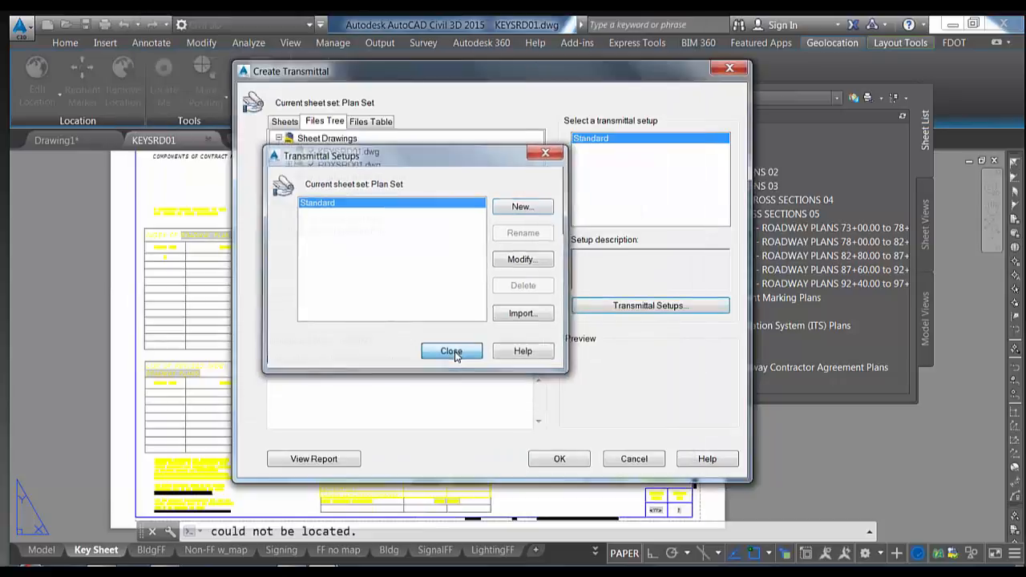
{"action": "left_click", "coordinate": [633, 459]}
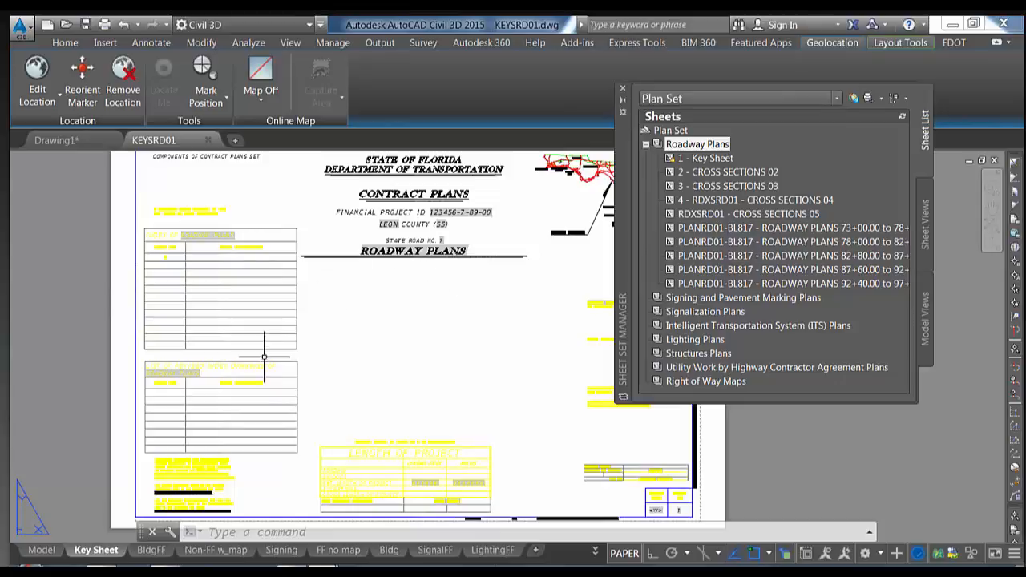
Pan and zoom to the key sheet's CONTRACT PLANS, ROADWAY PLANS and STATE OF FLORIDA title text
{"action": "middle_click_drag", "start_coordinate": [354, 357], "coordinate": [313, 385]}
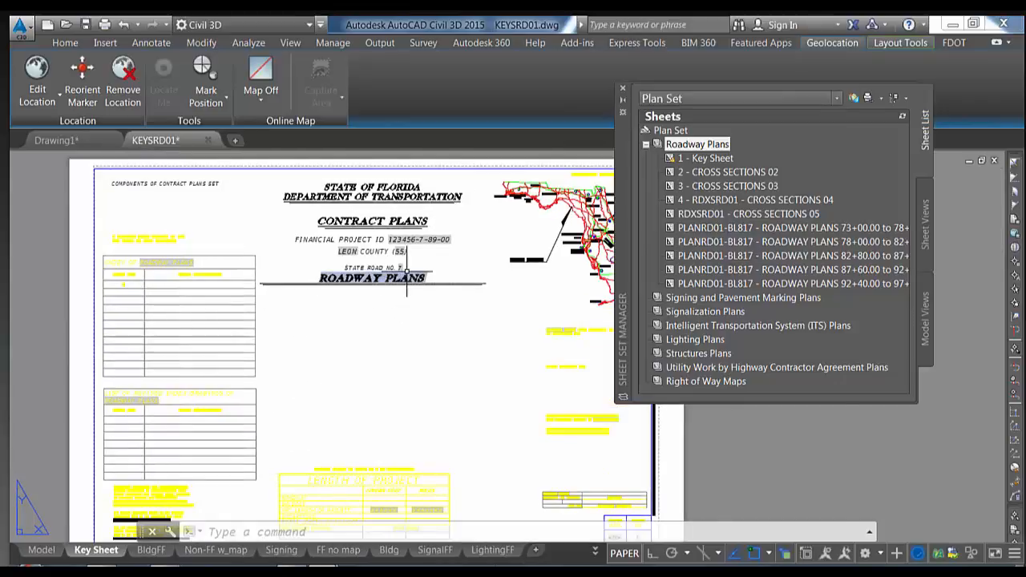
{"action": "scroll", "coordinate": [407, 273], "scroll_direction": "up", "scroll_amount": 4}
{"action": "middle_click_drag", "start_coordinate": [416, 261], "coordinate": [461, 309]}
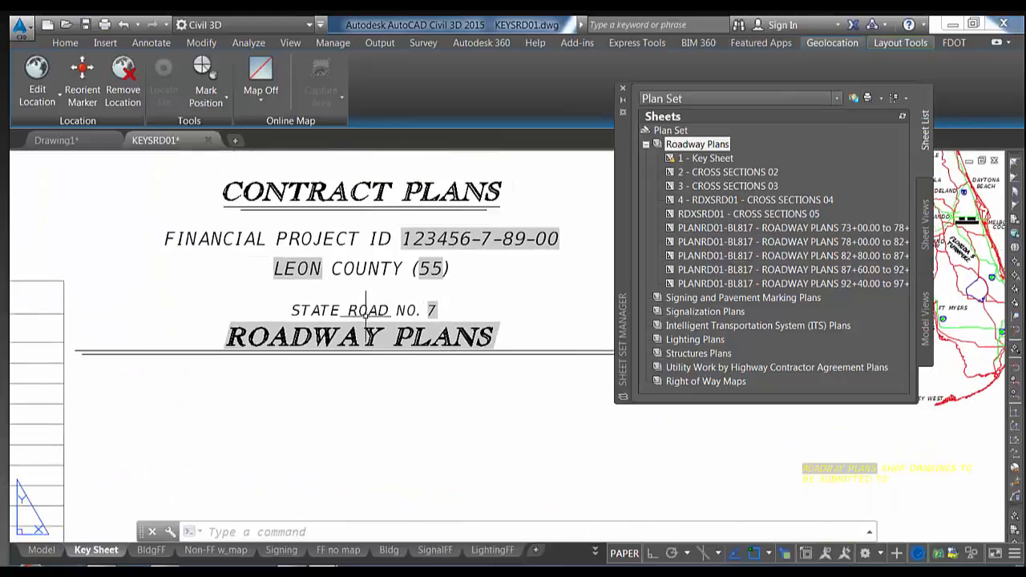
{"action": "scroll", "coordinate": [168, 205], "scroll_direction": "down", "scroll_amount": 3}
{"action": "scroll", "coordinate": [330, 236], "scroll_direction": "up", "scroll_amount": 3}
{"action": "middle_click_drag", "start_coordinate": [345, 252], "coordinate": [417, 345]}
{"action": "middle_click_drag", "start_coordinate": [365, 262], "coordinate": [498, 442]}
{"action": "middle_click_drag", "start_coordinate": [419, 296], "coordinate": [481, 385]}
Check the Roadway Plans subset properties, then open the Plan Set sheet set properties
{"action": "right_click", "coordinate": [684, 149]}
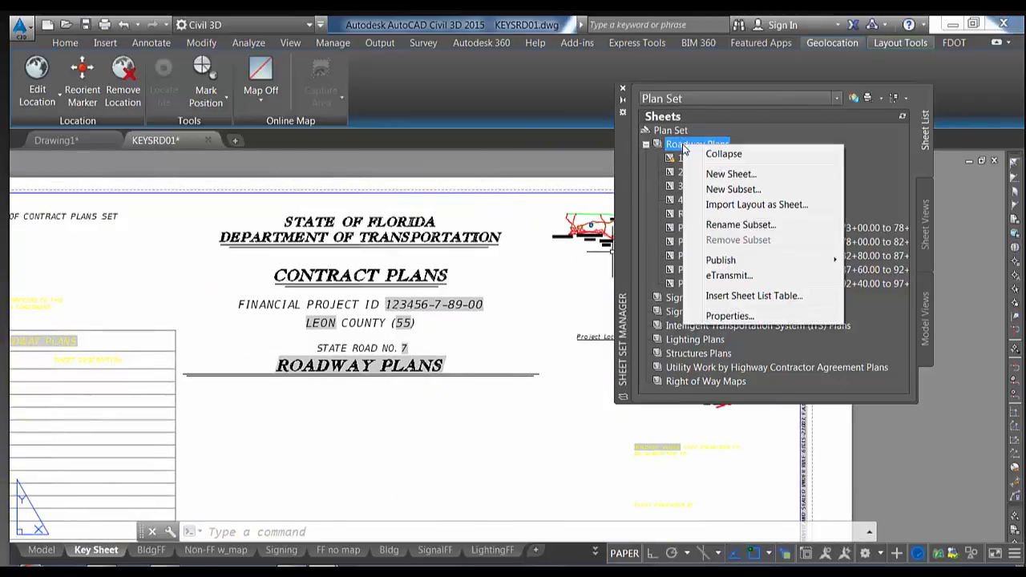
{"action": "left_click", "coordinate": [736, 316]}
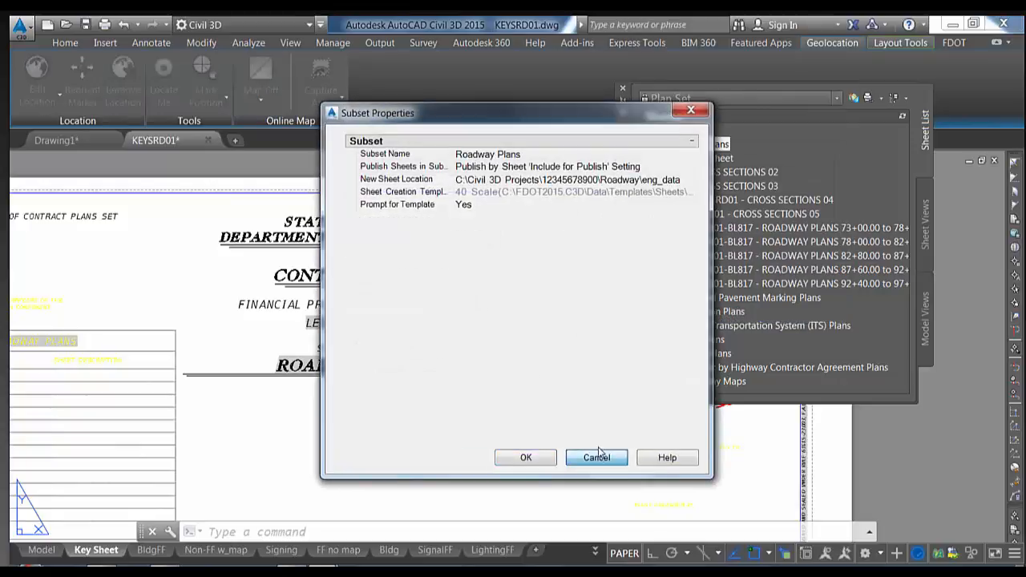
{"action": "left_click", "coordinate": [596, 457]}
{"action": "right_click", "coordinate": [670, 130]}
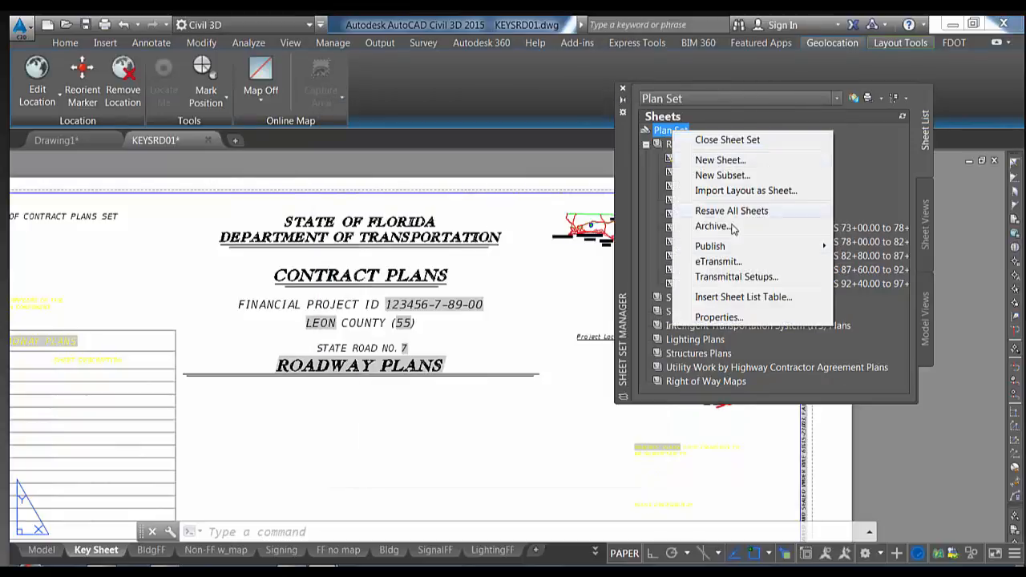
{"action": "left_click", "coordinate": [735, 315]}
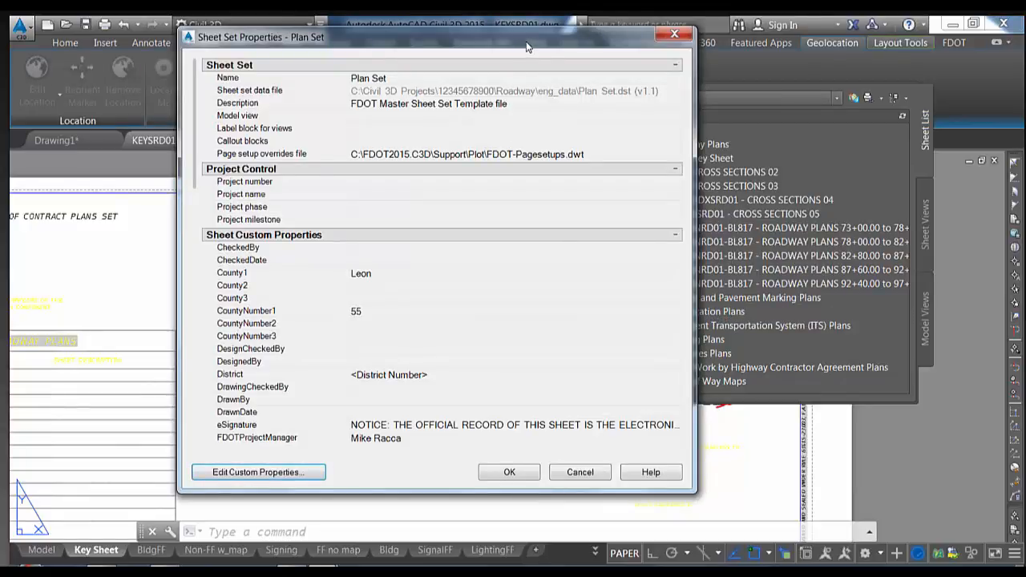
{"action": "left_click_drag", "start_coordinate": [527, 47], "coordinate": [522, 37]}
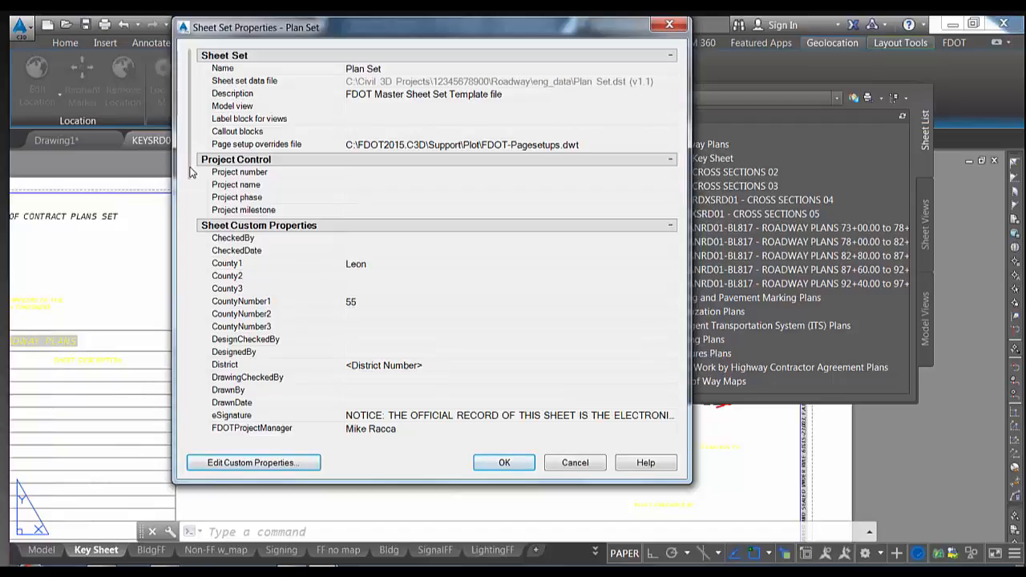
Set POR4City to Tallahassee, POR5State to Florida, enter a POR6Zip zip code, and apply
{"action": "scroll", "coordinate": [190, 176], "scroll_direction": "down", "scroll_amount": 2}
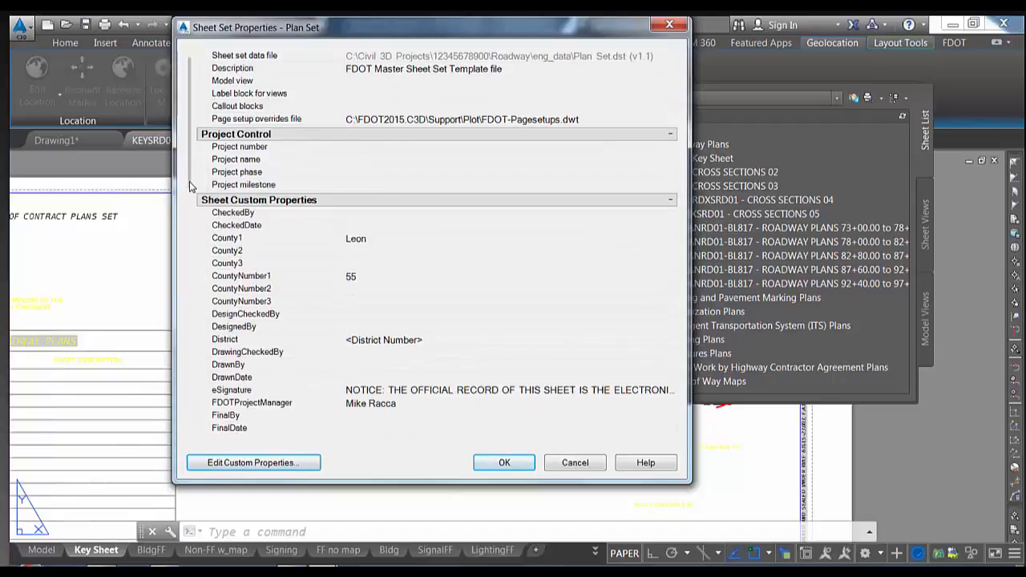
{"action": "scroll", "coordinate": [190, 200], "scroll_direction": "down", "scroll_amount": 1}
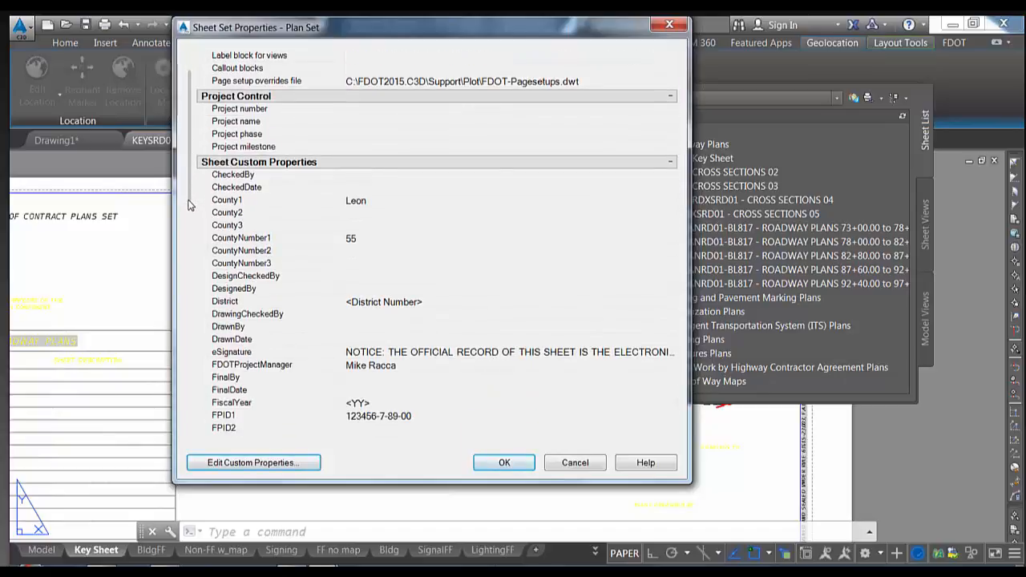
{"action": "scroll", "coordinate": [190, 233], "scroll_direction": "down", "scroll_amount": 3}
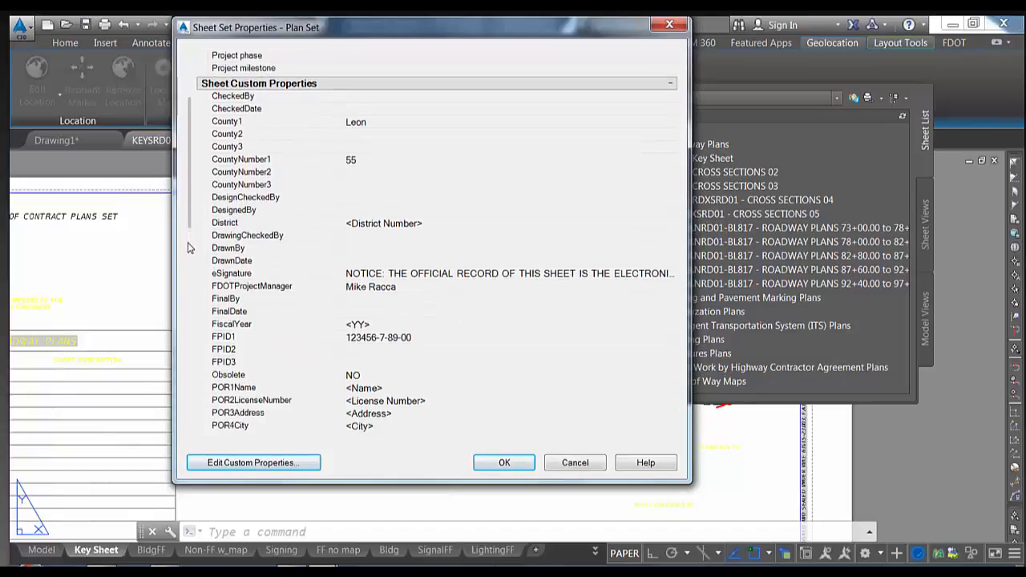
{"action": "left_click_drag", "start_coordinate": [187, 258], "coordinate": [188, 281]}
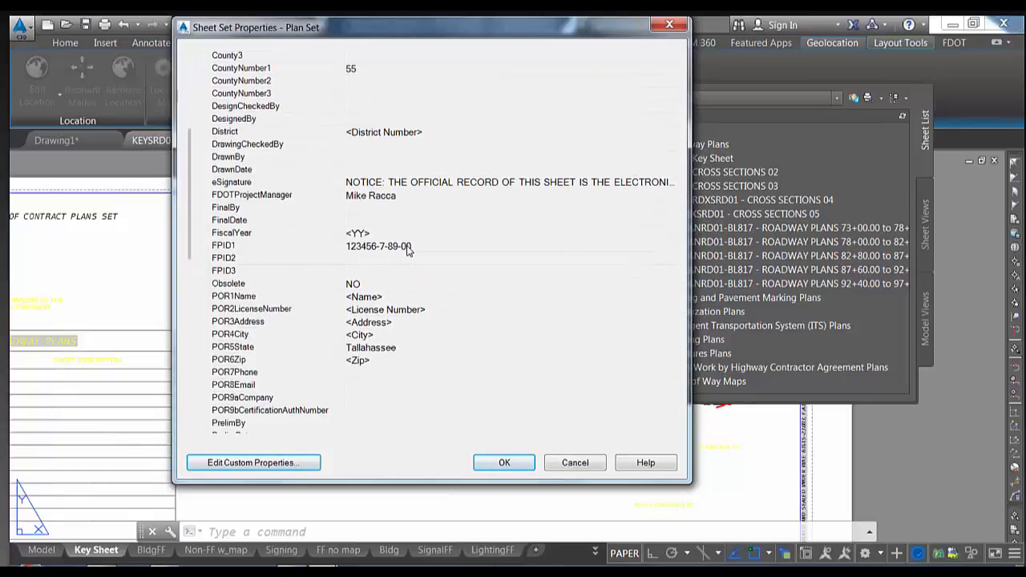
{"action": "left_click", "coordinate": [402, 335]}
{"action": "type", "text": "Tallahassee"}
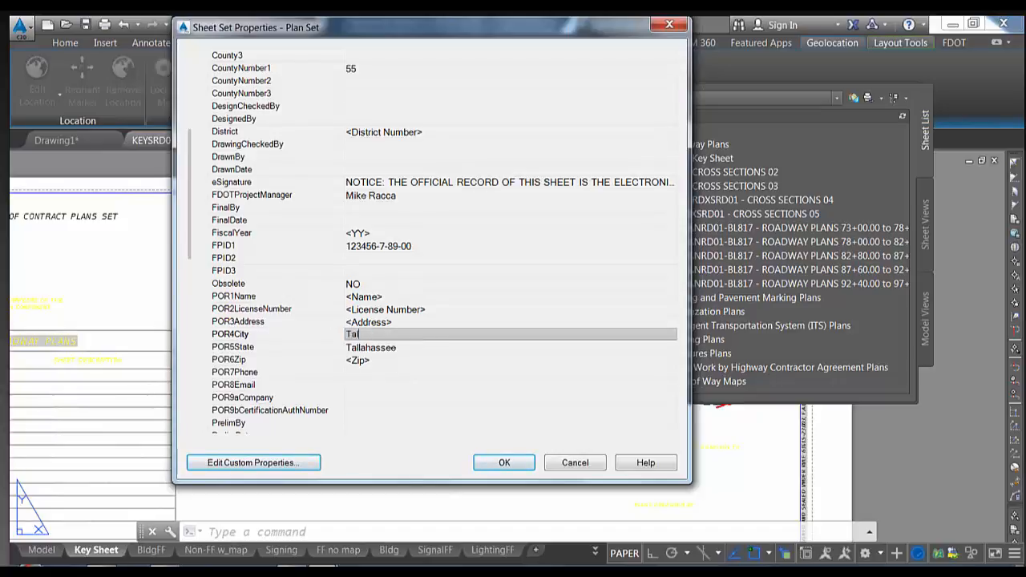
{"action": "left_click", "coordinate": [429, 346]}
{"action": "type", "text": "Florida"}
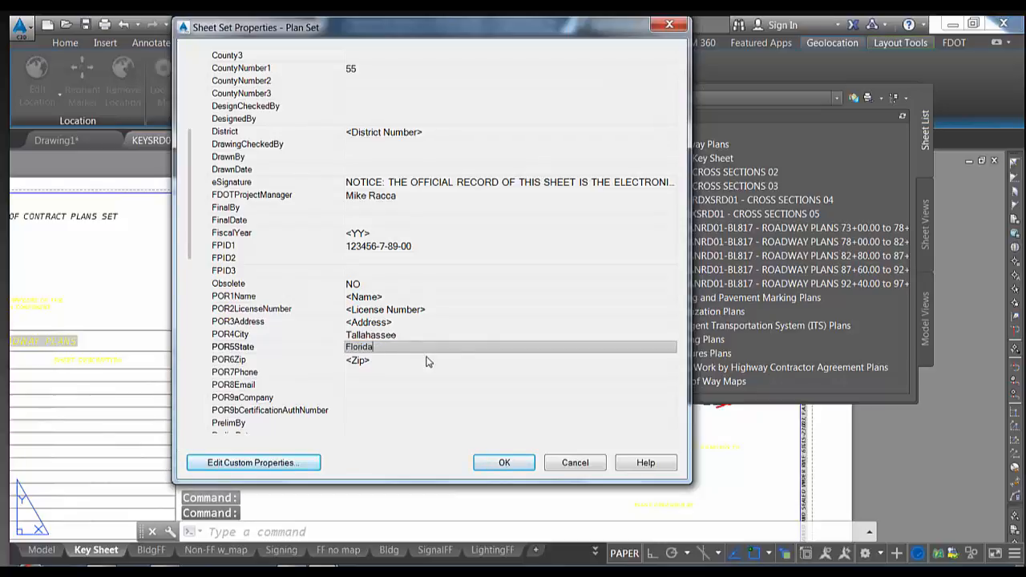
{"action": "left_click", "coordinate": [428, 360]}
{"action": "type", "text": "323201"}
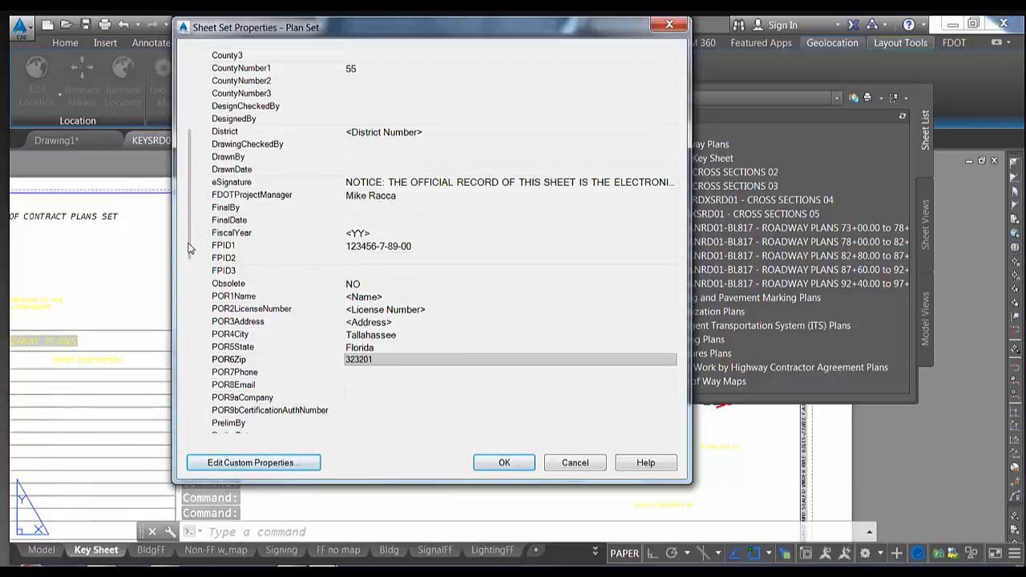
{"action": "mouse_move", "coordinate": [189, 245]}
{"action": "left_mouse_down"}
{"action": "mouse_move", "coordinate": [193, 314]}
{"action": "mouse_move", "coordinate": [194, 247]}
{"action": "left_mouse_up"}
{"action": "left_click", "coordinate": [491, 466]}
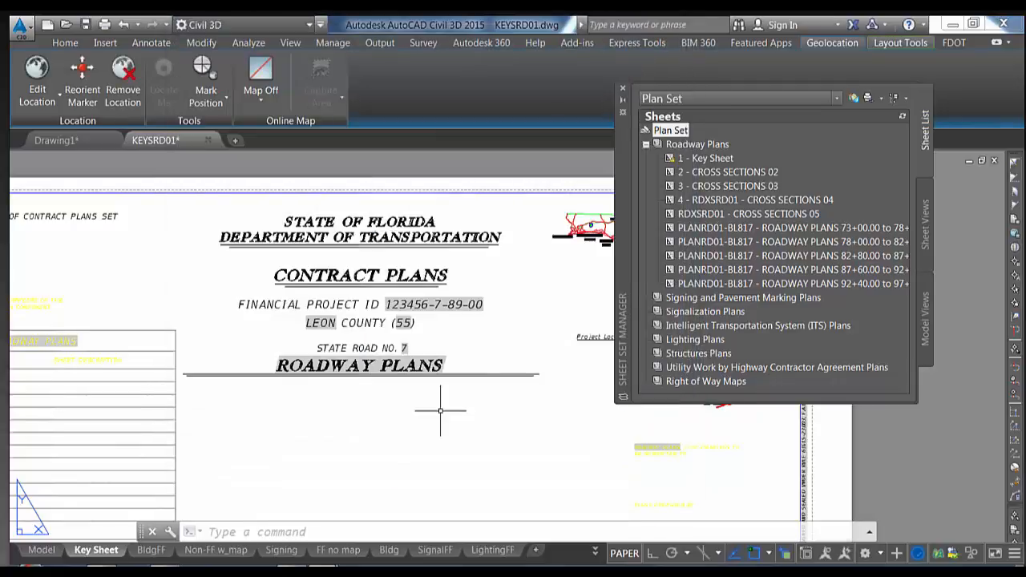
Regenerate the Key Sheet layout with REGEN and zoom to extents to fit the whole sheet
{"action": "scroll", "coordinate": [440, 411], "scroll_direction": "down", "scroll_amount": 3}
{"action": "middle_click_drag", "start_coordinate": [435, 378], "coordinate": [417, 332]}
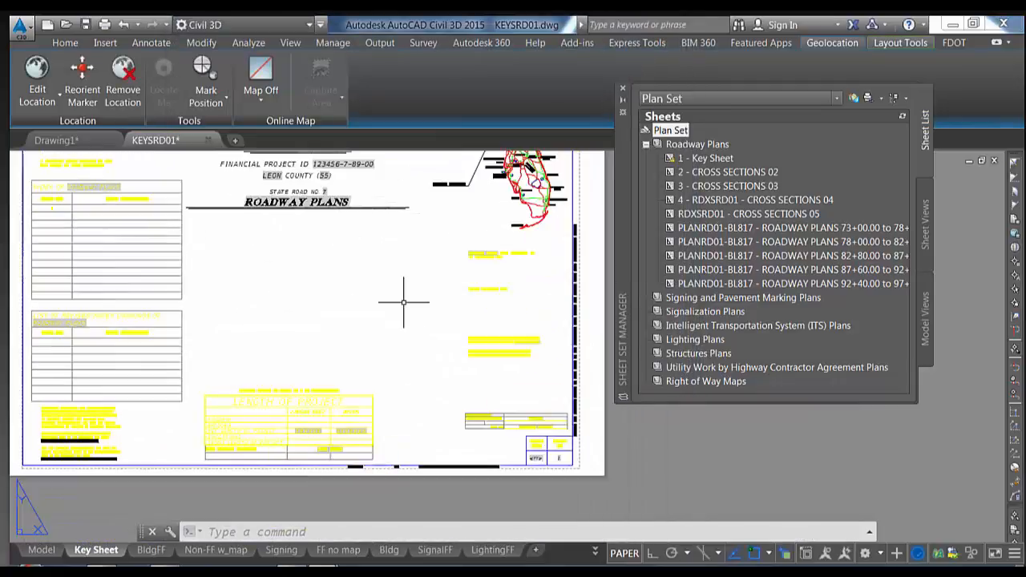
{"action": "scroll", "coordinate": [406, 305], "scroll_direction": "up", "scroll_amount": 2}
{"action": "type", "text": "REG"}
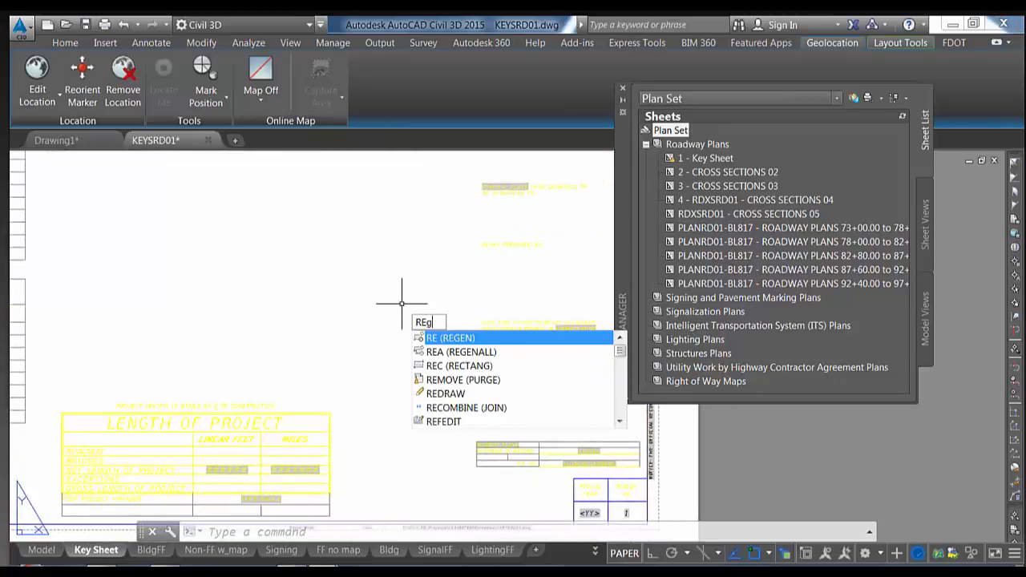
{"action": "type", "text": "EN"}
{"action": "key", "text": "Return"}
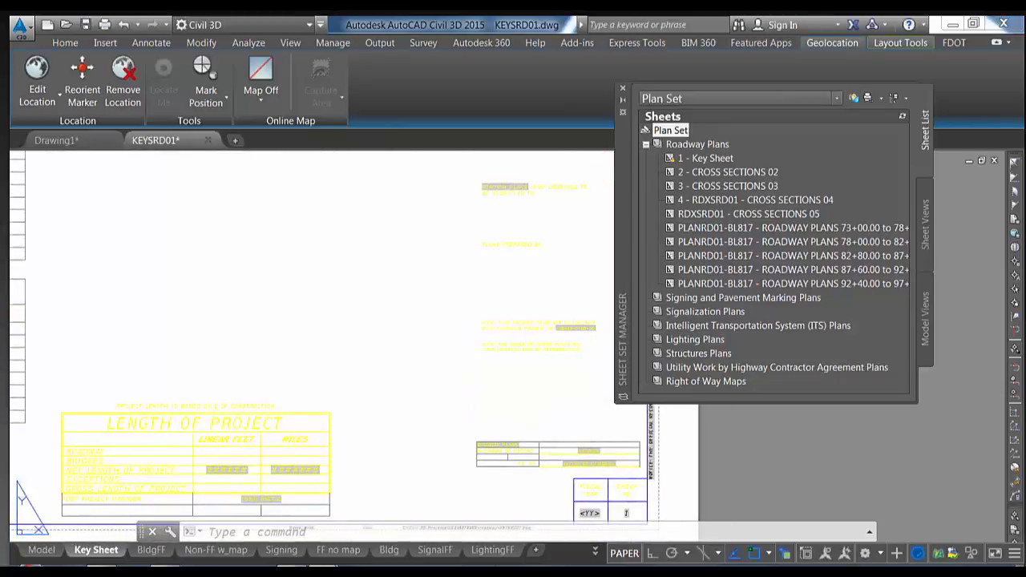
{"action": "scroll", "coordinate": [393, 293], "scroll_direction": "down", "scroll_amount": 5}
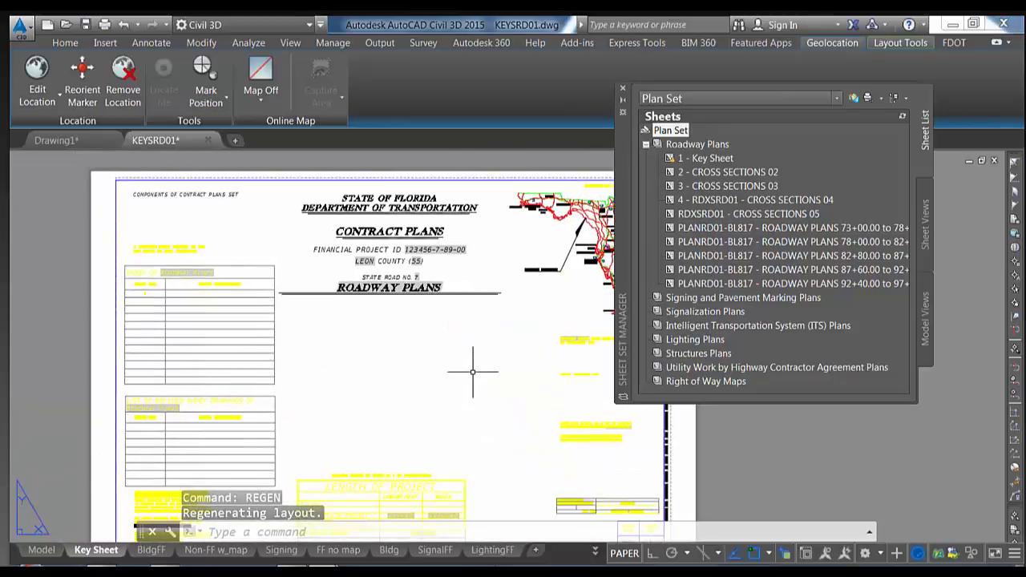
{"action": "middle_click", "coordinate": [415, 300]}
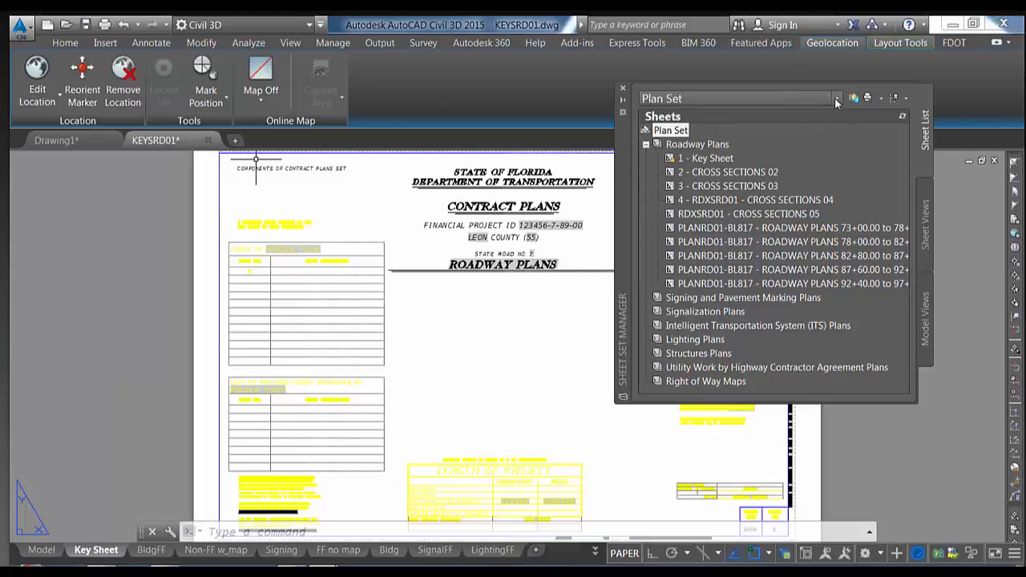
Close the Plan Set sheet set from its context menu and show the sheet set dropdown choices
{"action": "right_click", "coordinate": [676, 131]}
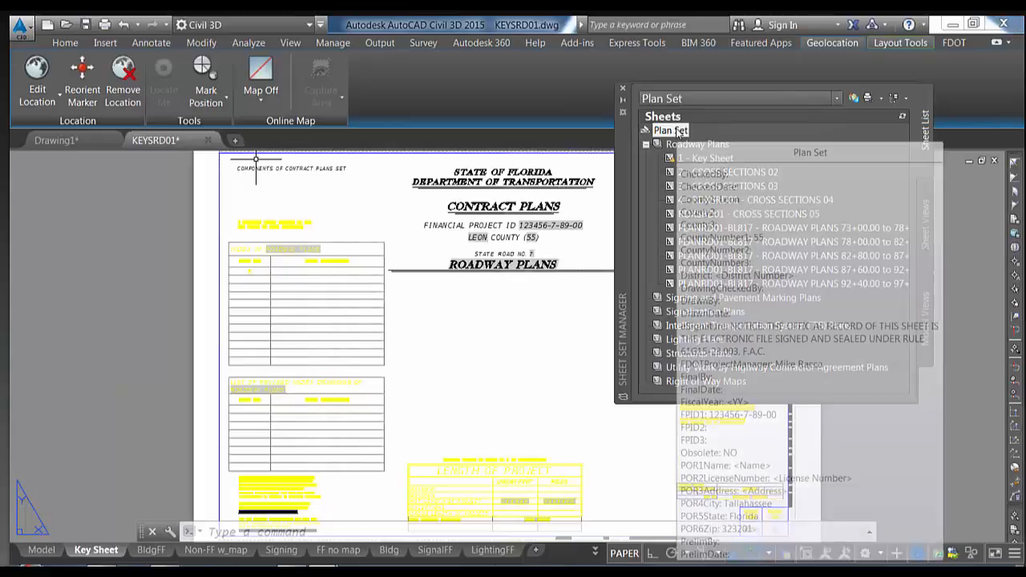
{"action": "left_click", "coordinate": [837, 98]}
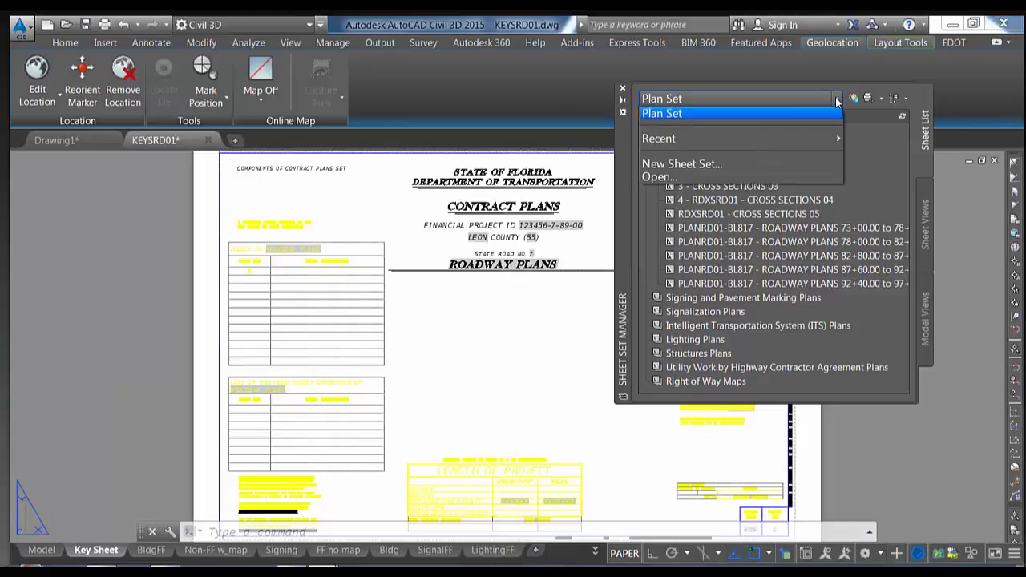
{"action": "left_click", "coordinate": [858, 114]}
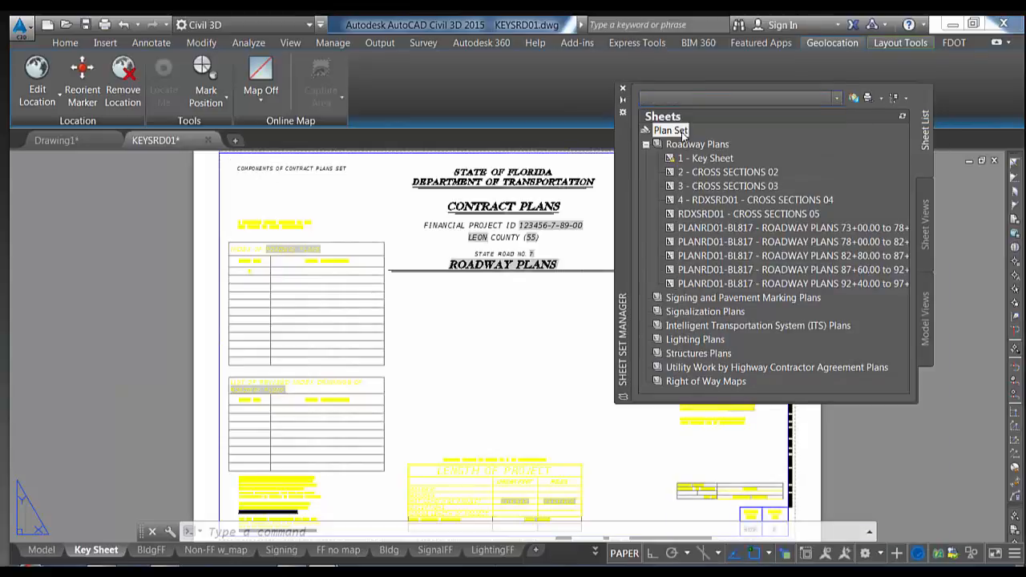
{"action": "right_click", "coordinate": [683, 136]}
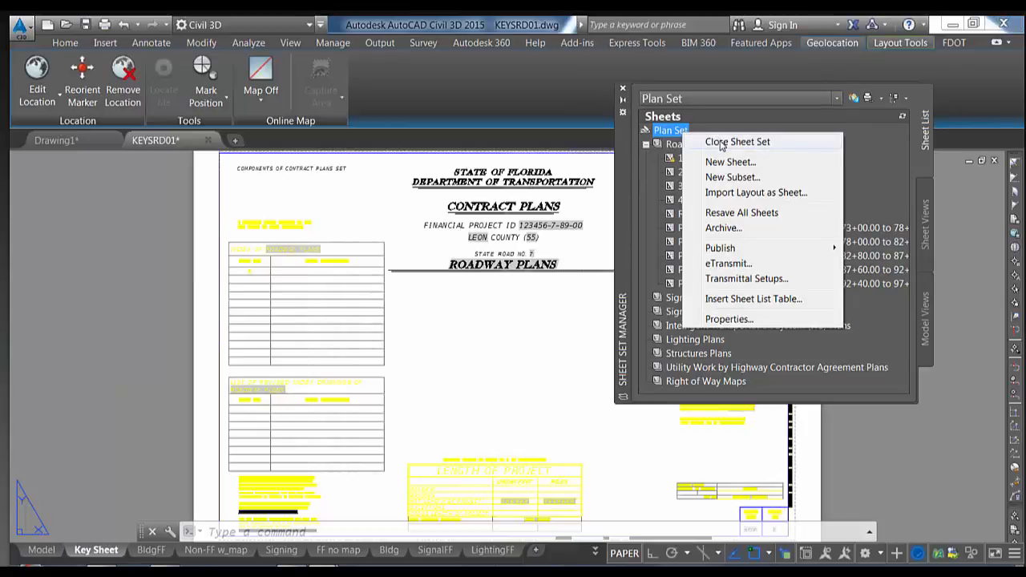
{"action": "left_click", "coordinate": [721, 141]}
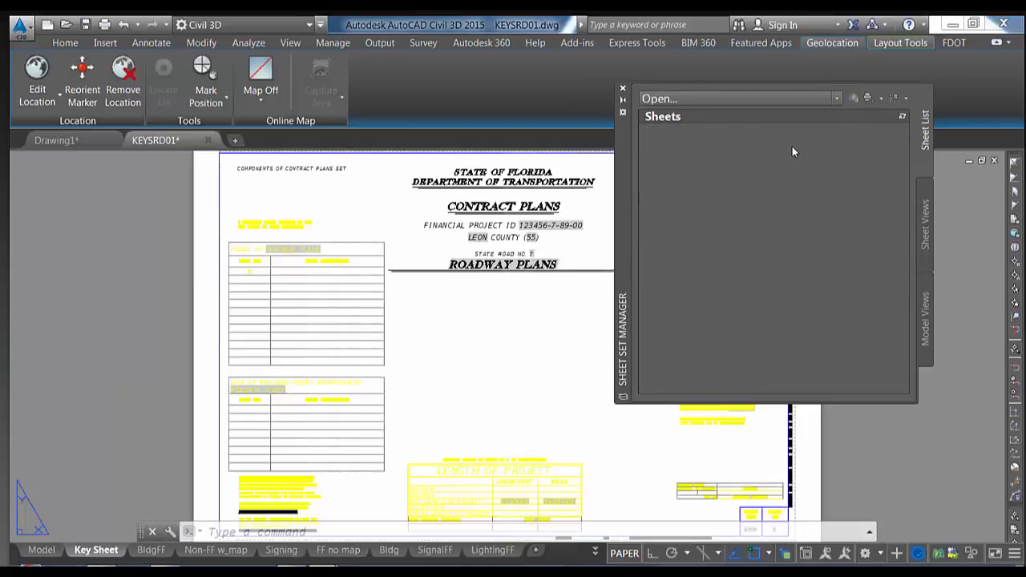
{"action": "left_click", "coordinate": [836, 98]}
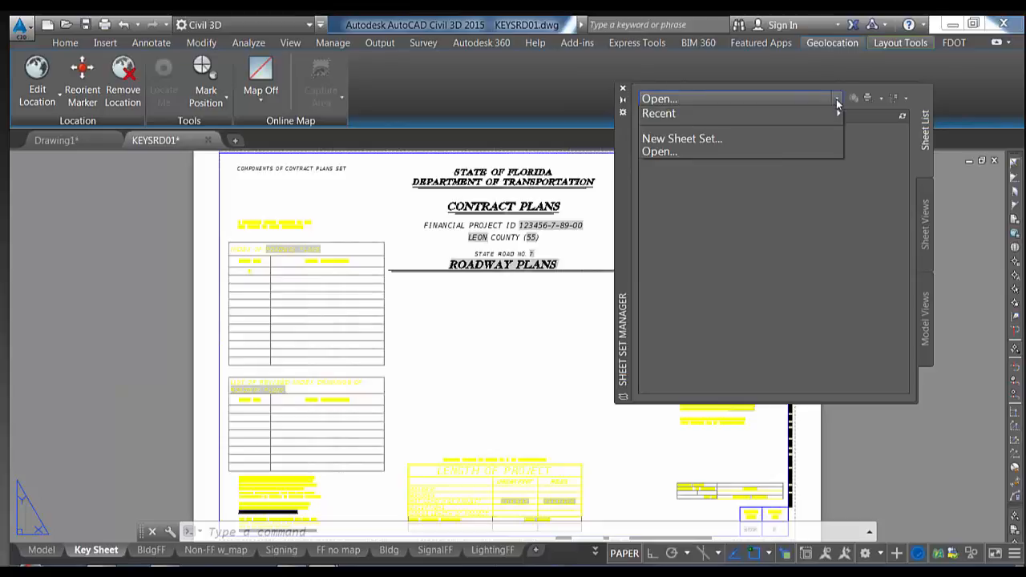
Start a new sheet set from existing drawings and name it WebinarDemo
{"action": "left_click", "coordinate": [745, 139]}
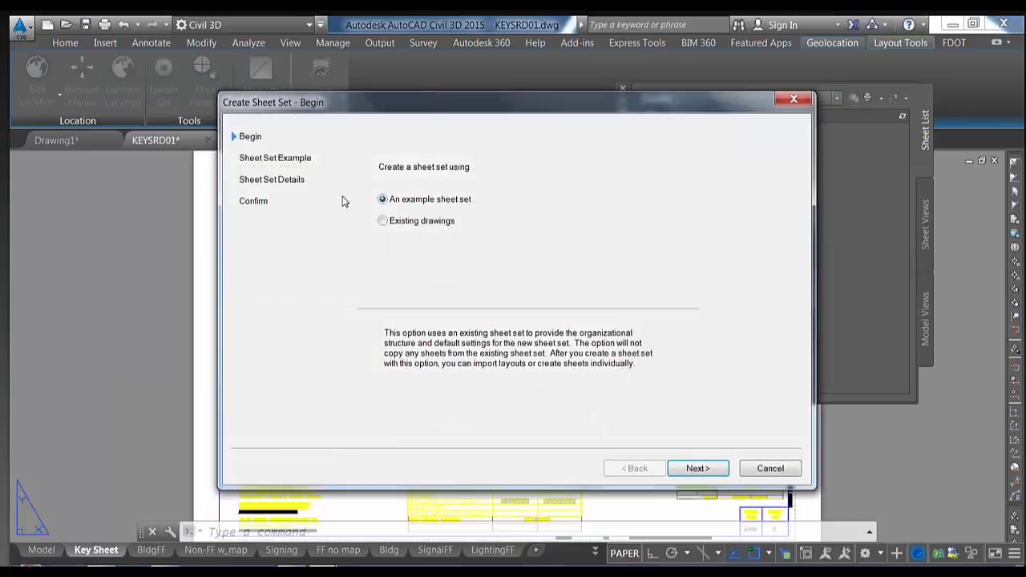
{"action": "left_click", "coordinate": [382, 220]}
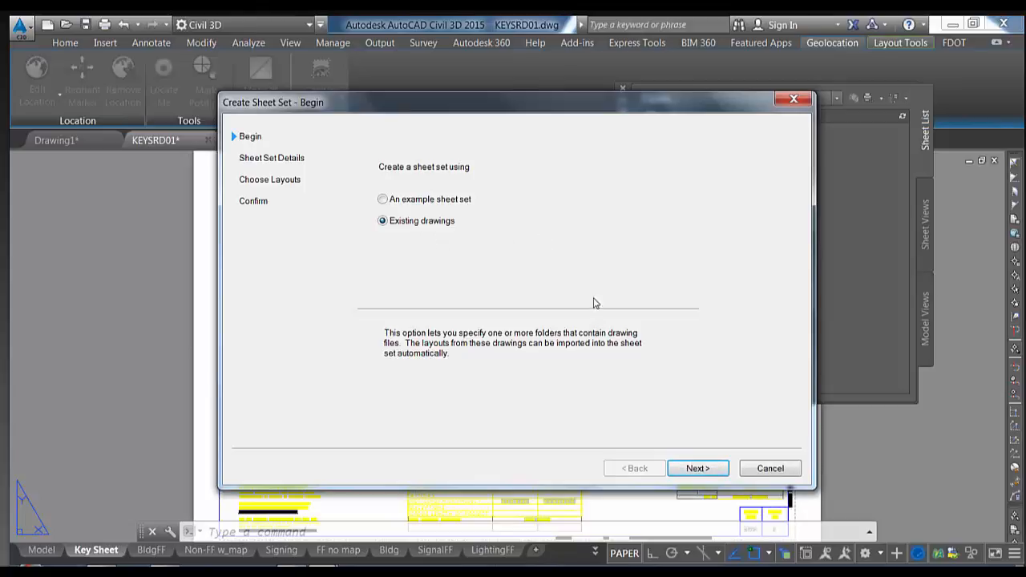
{"action": "left_click", "coordinate": [697, 468]}
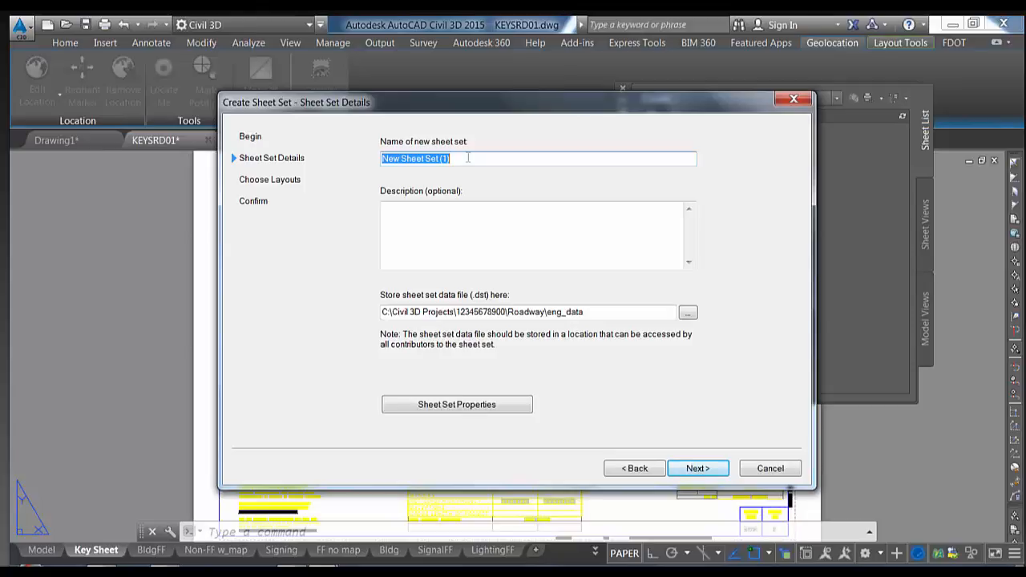
{"action": "type", "text": "WebinarDemo"}
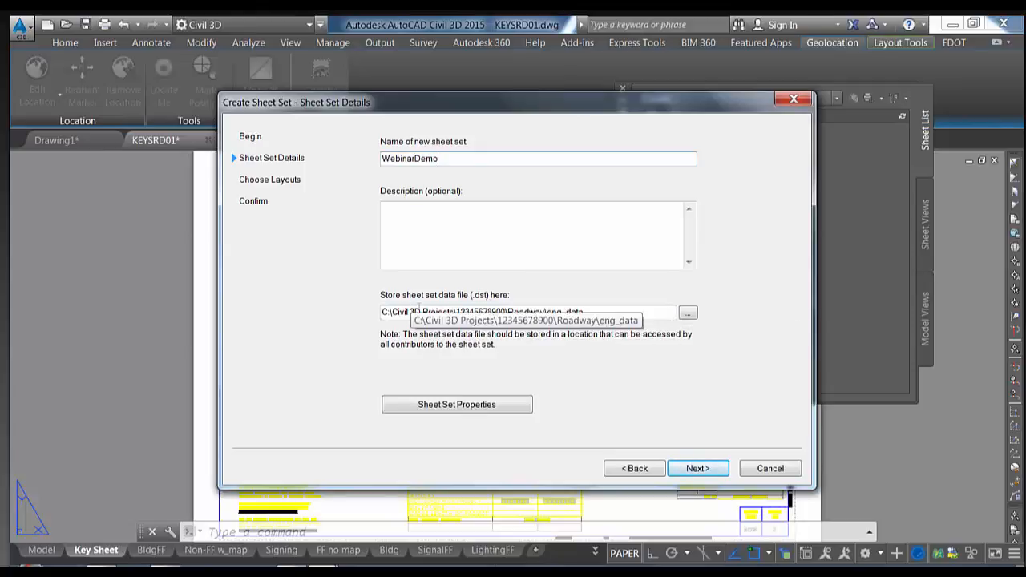
Store the sheet set in C:\Webinar's FDOT Data folder and open its Sheet Set Properties
{"action": "left_click", "coordinate": [688, 312]}
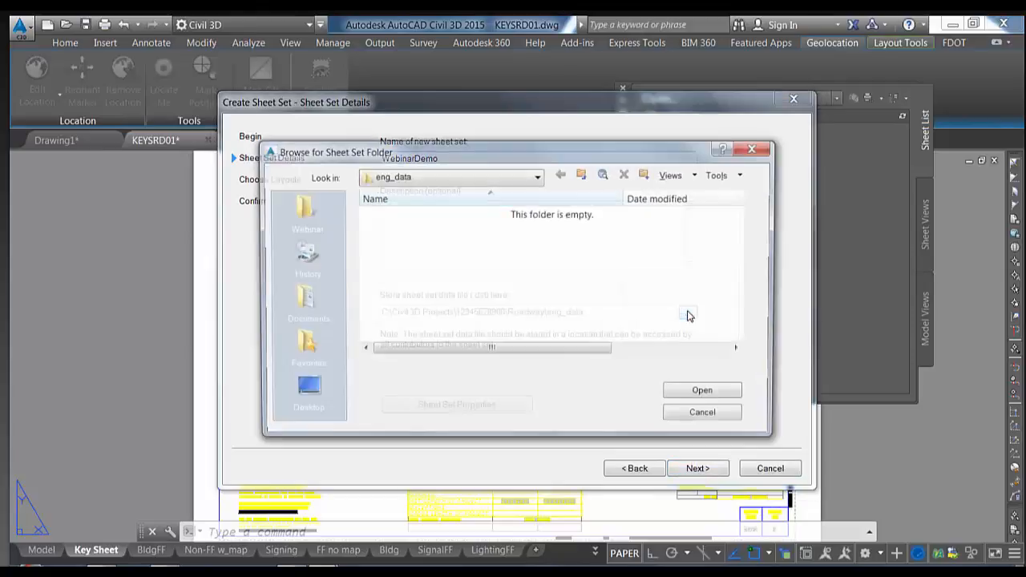
{"action": "left_click", "coordinate": [536, 176]}
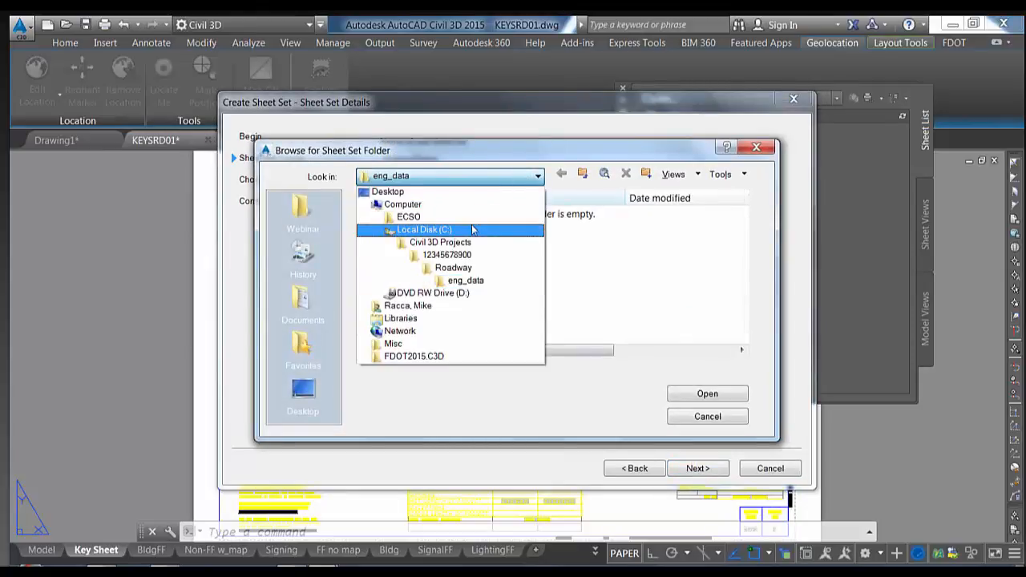
{"action": "left_click", "coordinate": [441, 230]}
{"action": "scroll", "coordinate": [419, 293], "scroll_direction": "down", "scroll_amount": 4}
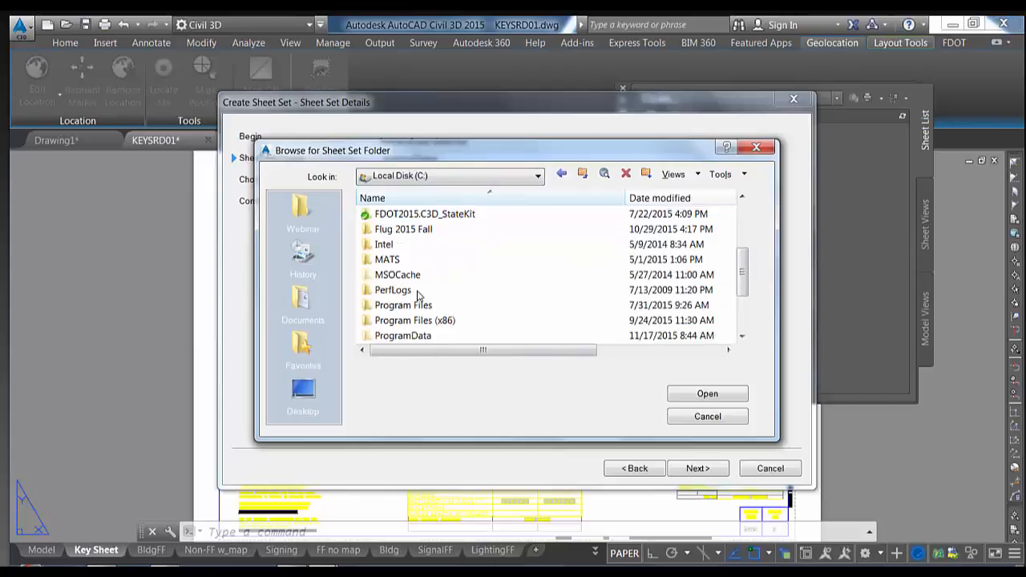
{"action": "scroll", "coordinate": [419, 295], "scroll_direction": "down", "scroll_amount": 1}
{"action": "double_click", "coordinate": [417, 321]}
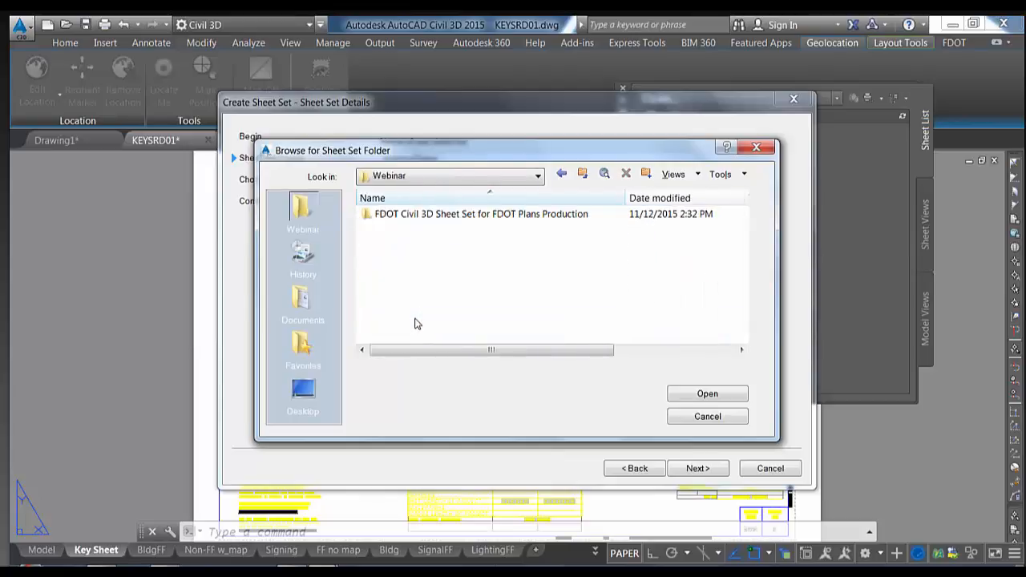
{"action": "double_click", "coordinate": [497, 222]}
{"action": "double_click", "coordinate": [442, 213]}
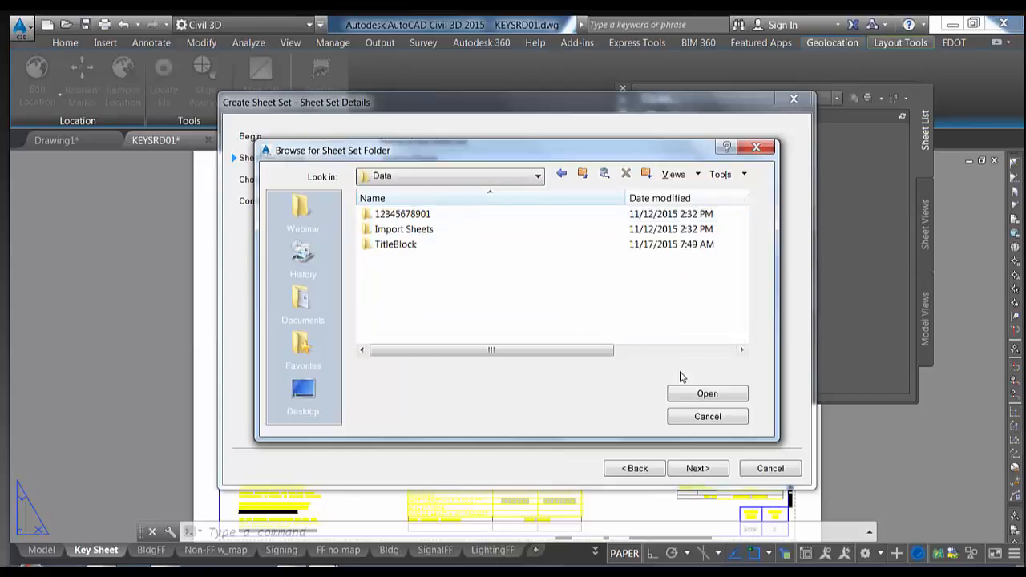
{"action": "left_click", "coordinate": [693, 398]}
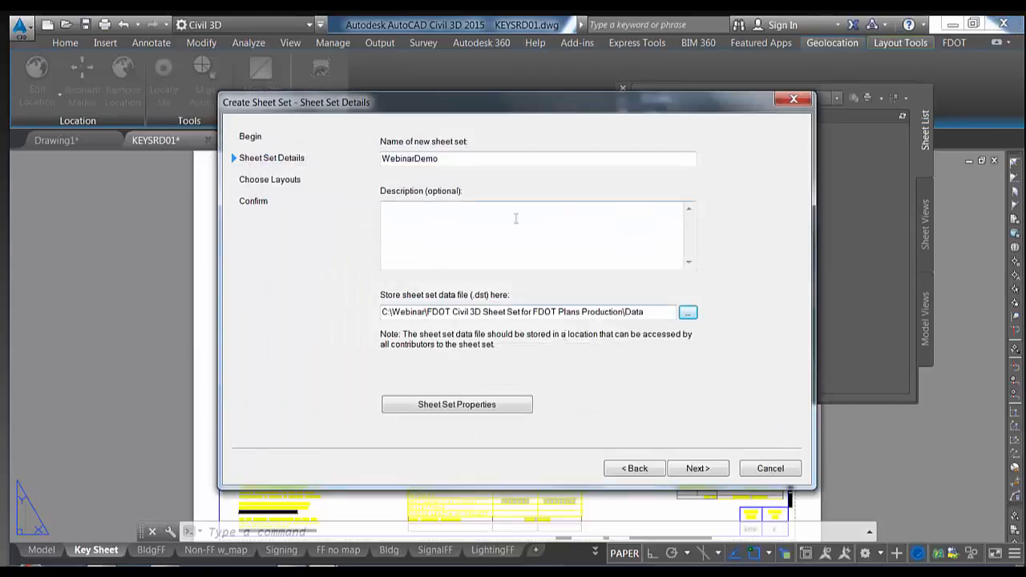
{"action": "left_click", "coordinate": [480, 409]}
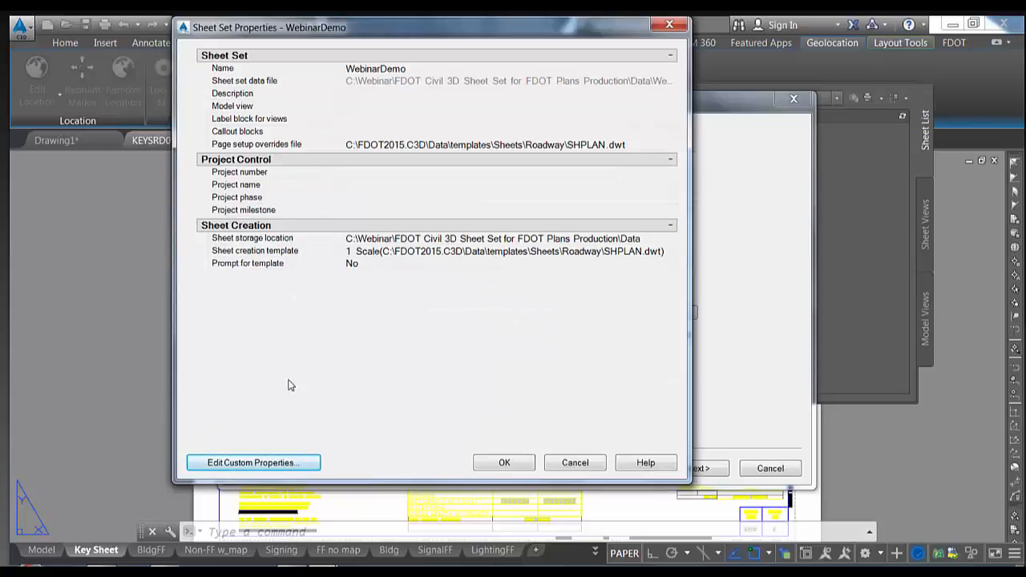
Add a City custom property to the WebinarDemo sheet set
{"action": "left_click", "coordinate": [251, 464]}
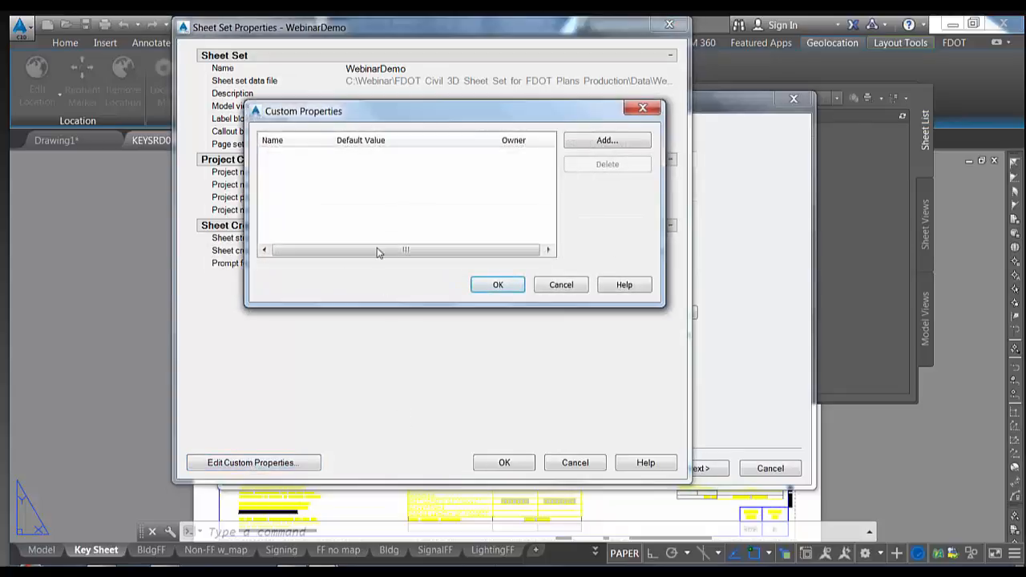
{"action": "left_click_drag", "start_coordinate": [444, 116], "coordinate": [466, 120]}
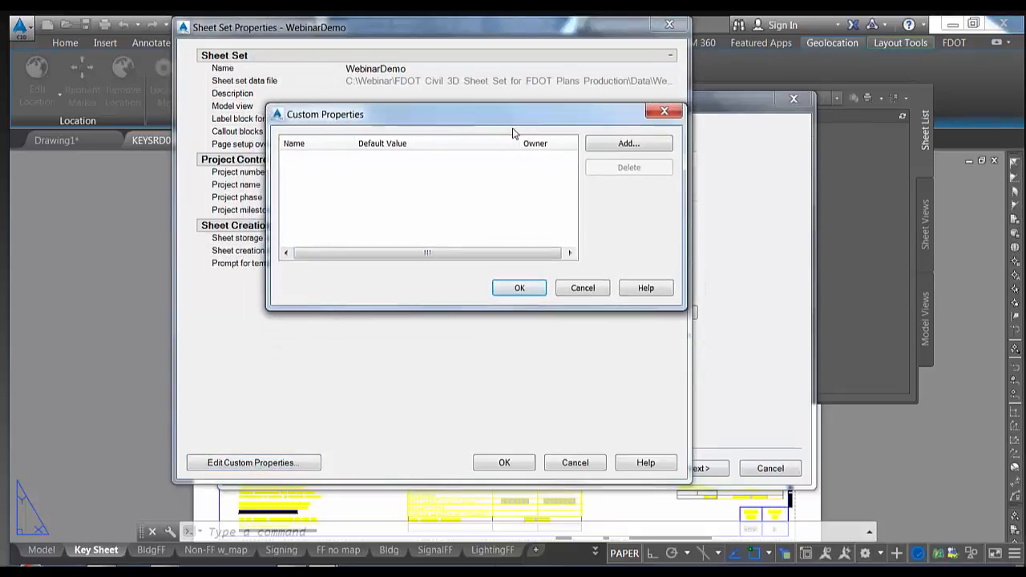
{"action": "left_click", "coordinate": [628, 143]}
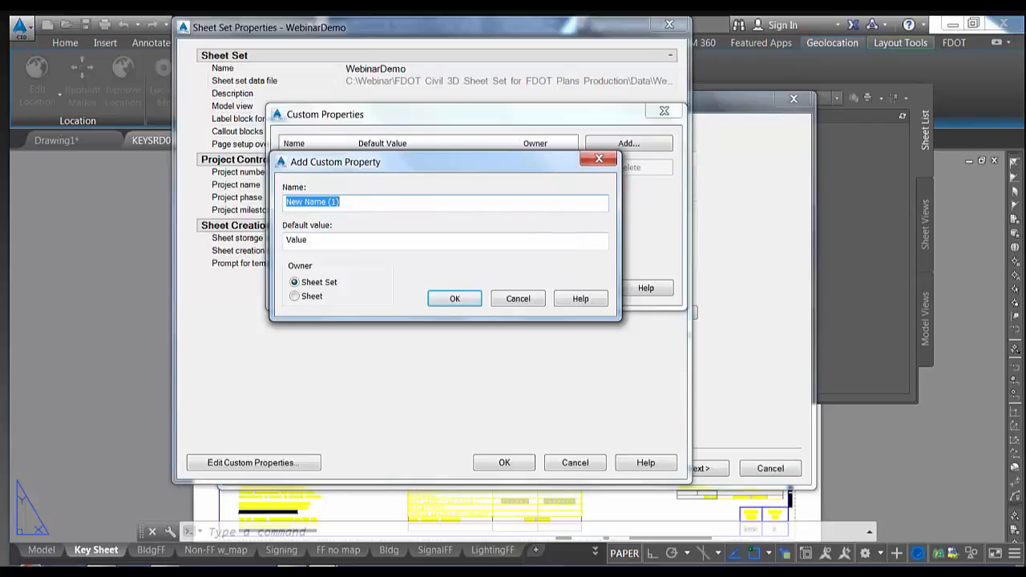
{"action": "type", "text": "City"}
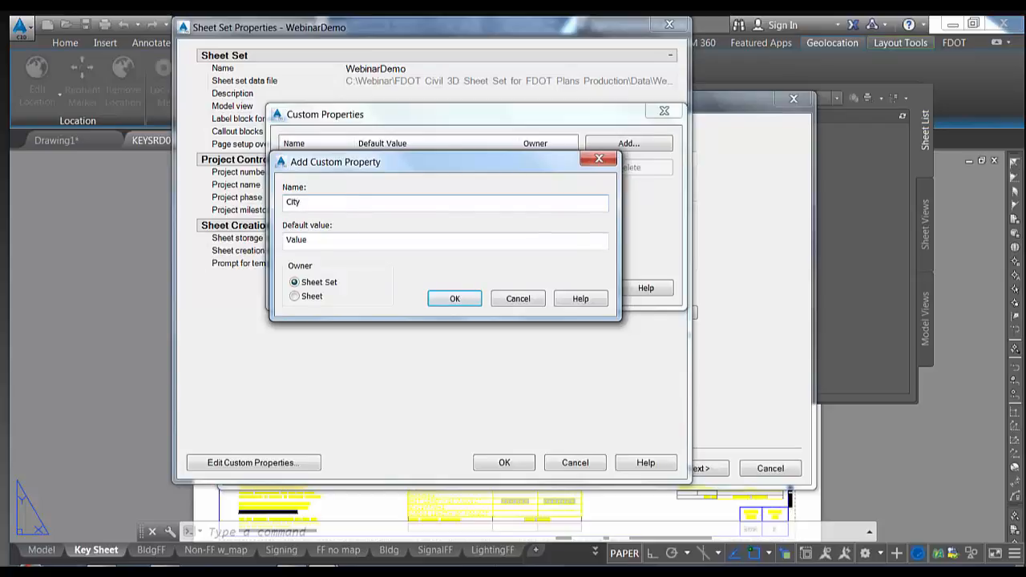
{"action": "left_click", "coordinate": [310, 238]}
{"action": "double_click", "coordinate": [297, 240]}
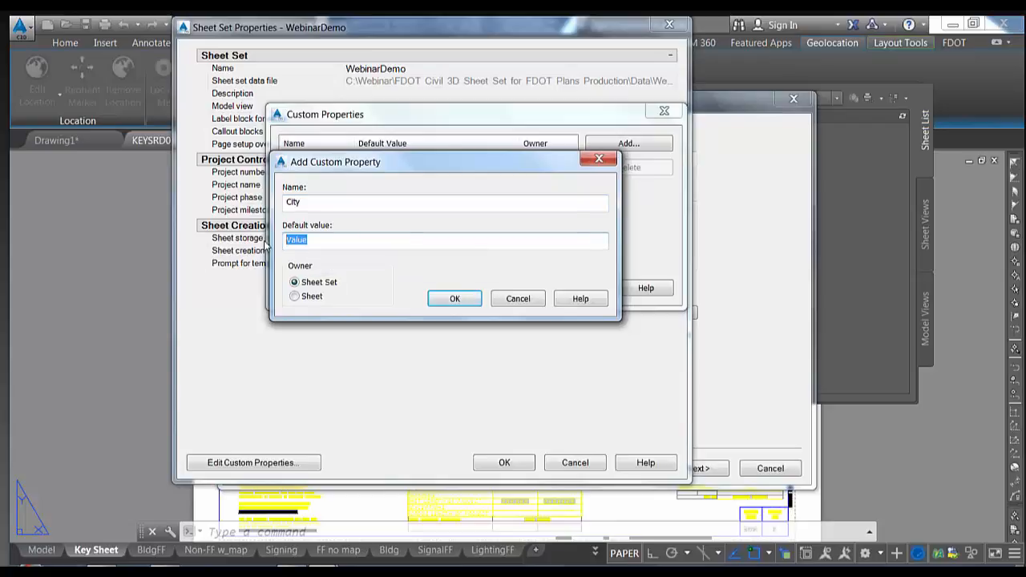
{"action": "type", "text": "City"}
{"action": "left_click", "coordinate": [454, 298]}
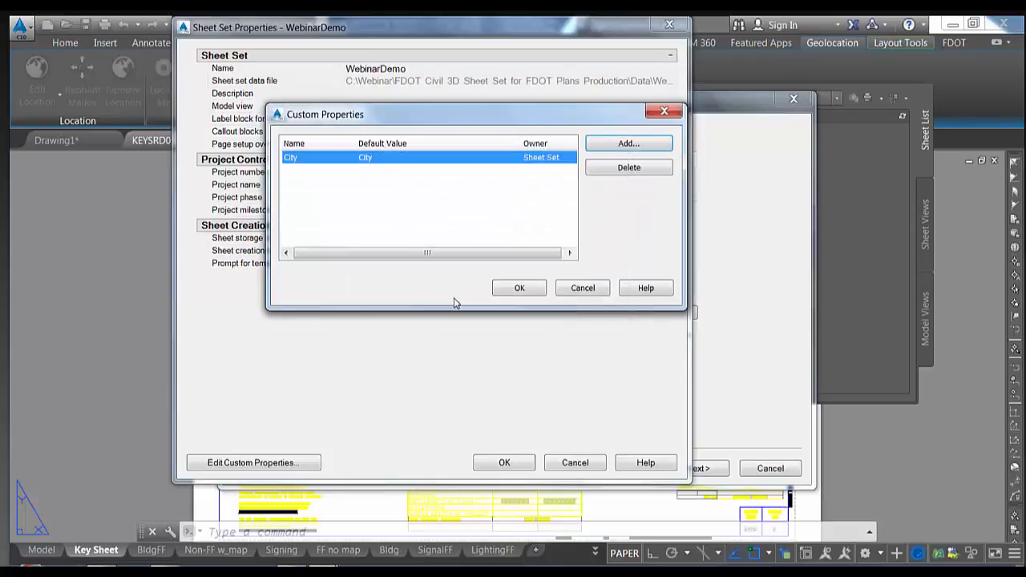
Add a State custom property, then confirm and close the sheet set properties
{"action": "left_click", "coordinate": [627, 146]}
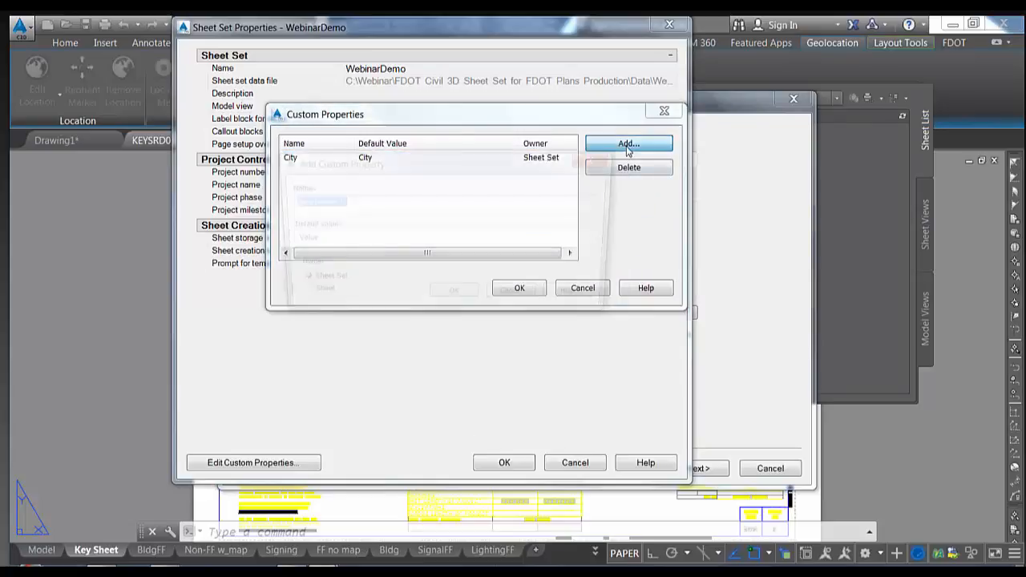
{"action": "type", "text": "State"}
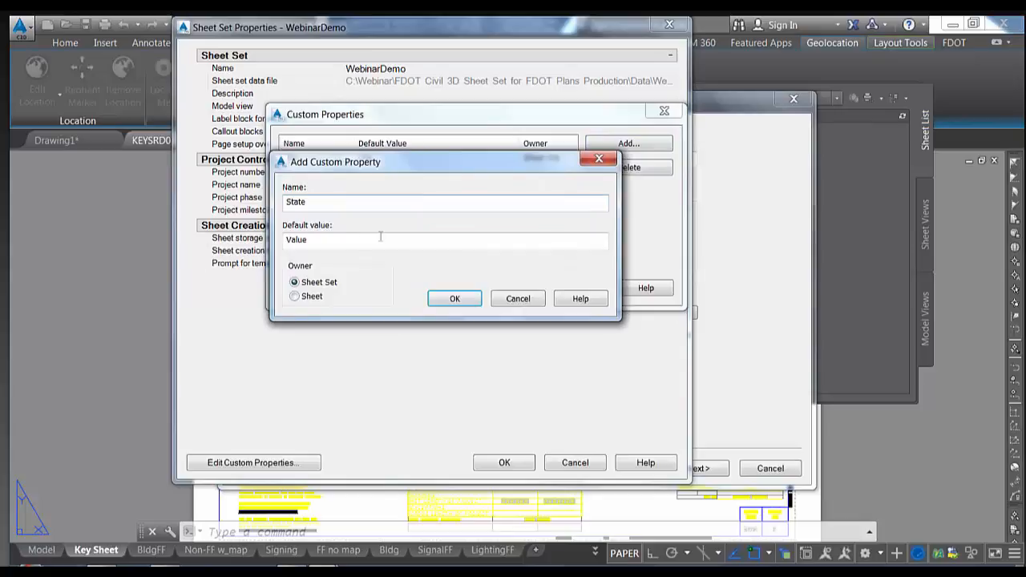
{"action": "double_click", "coordinate": [304, 240]}
{"action": "type", "text": "State"}
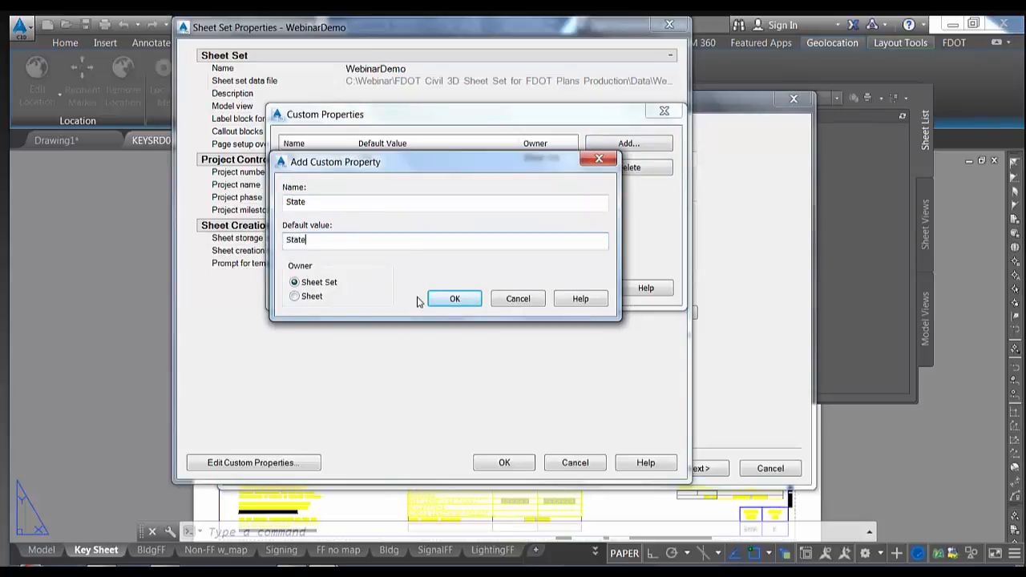
{"action": "left_click", "coordinate": [453, 298]}
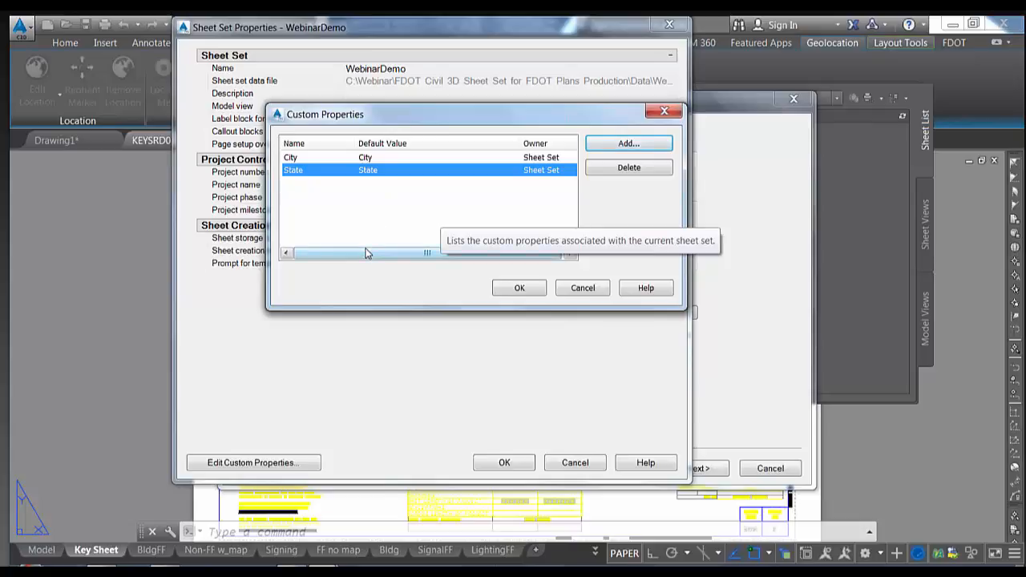
{"action": "left_click_drag", "start_coordinate": [366, 254], "coordinate": [369, 254]}
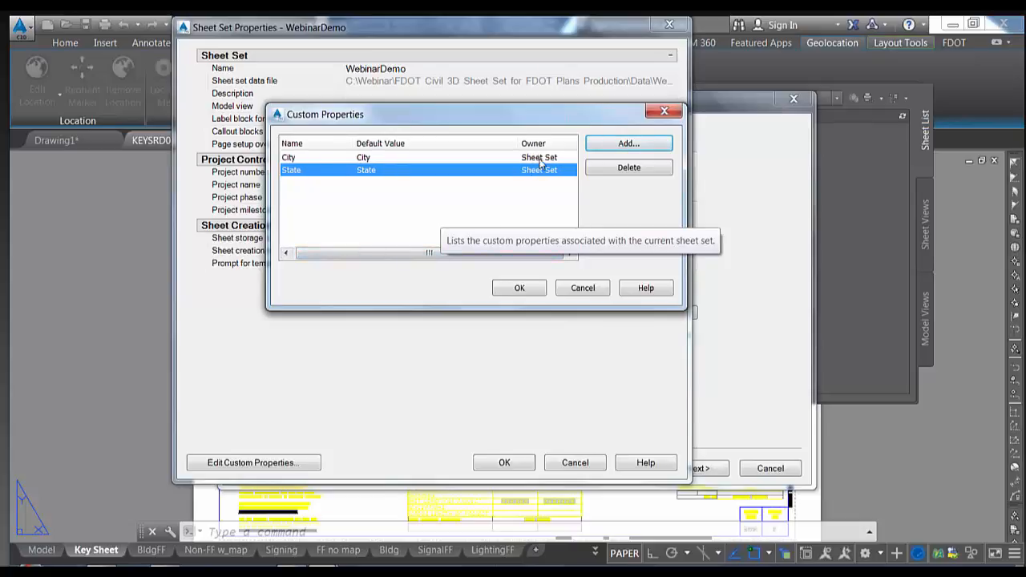
{"action": "left_click", "coordinate": [521, 288]}
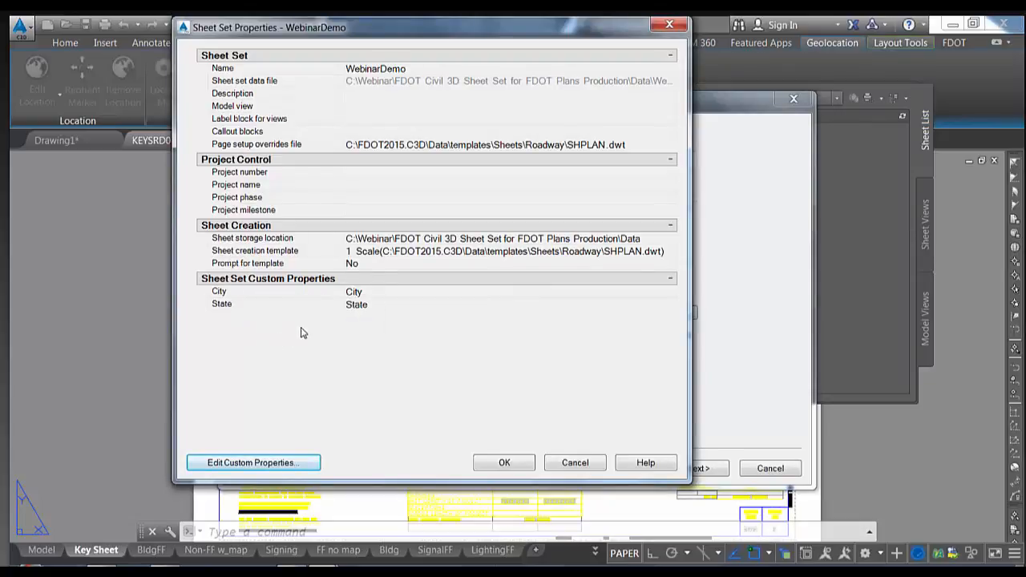
{"action": "left_click", "coordinate": [517, 462]}
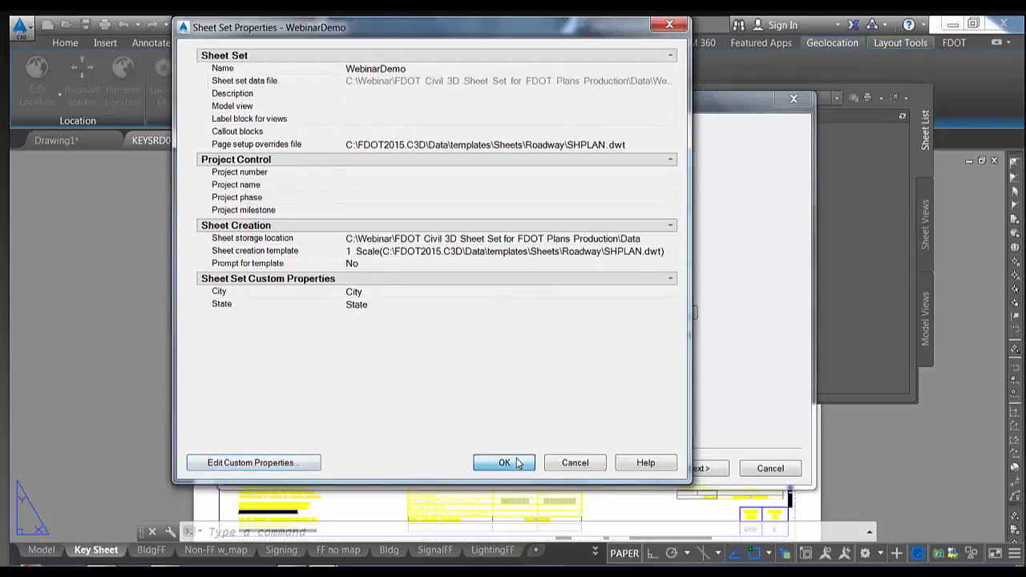
Add layouts from the Webinar > FDOT Civil 3D Sheet Set > Data > TitleBlock folder, reaching the confirmation summary
{"action": "left_click", "coordinate": [702, 469]}
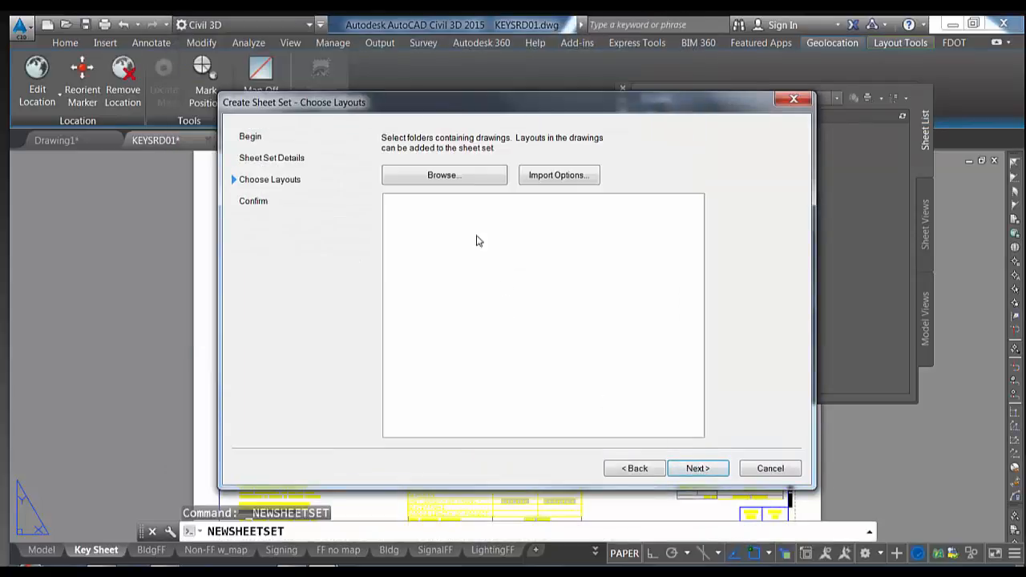
{"action": "left_click", "coordinate": [443, 178]}
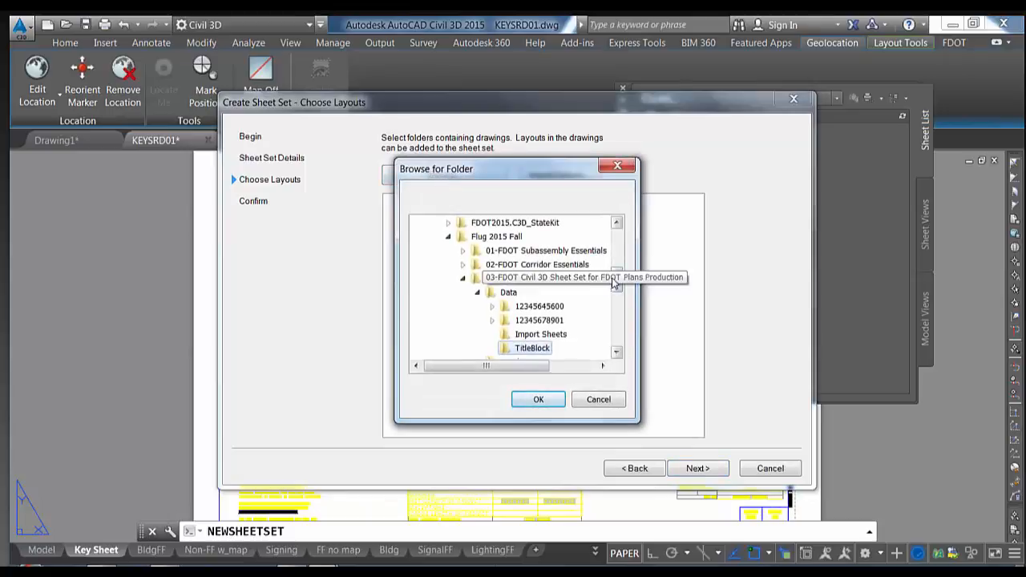
{"action": "left_click", "coordinate": [462, 278]}
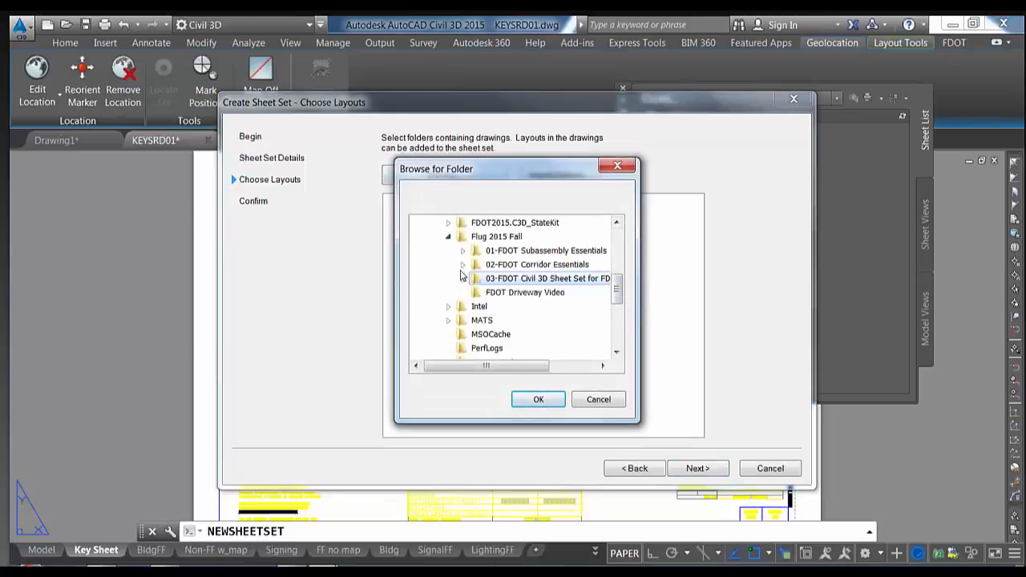
{"action": "left_click", "coordinate": [449, 237]}
{"action": "scroll", "coordinate": [449, 243], "scroll_direction": "down", "scroll_amount": 3}
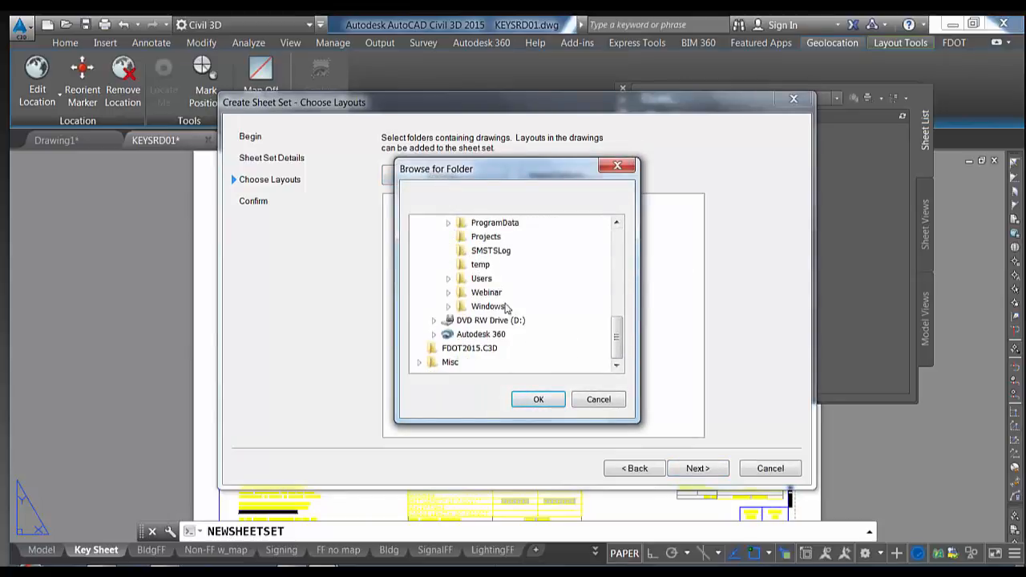
{"action": "left_click", "coordinate": [450, 292]}
{"action": "left_click", "coordinate": [465, 307]}
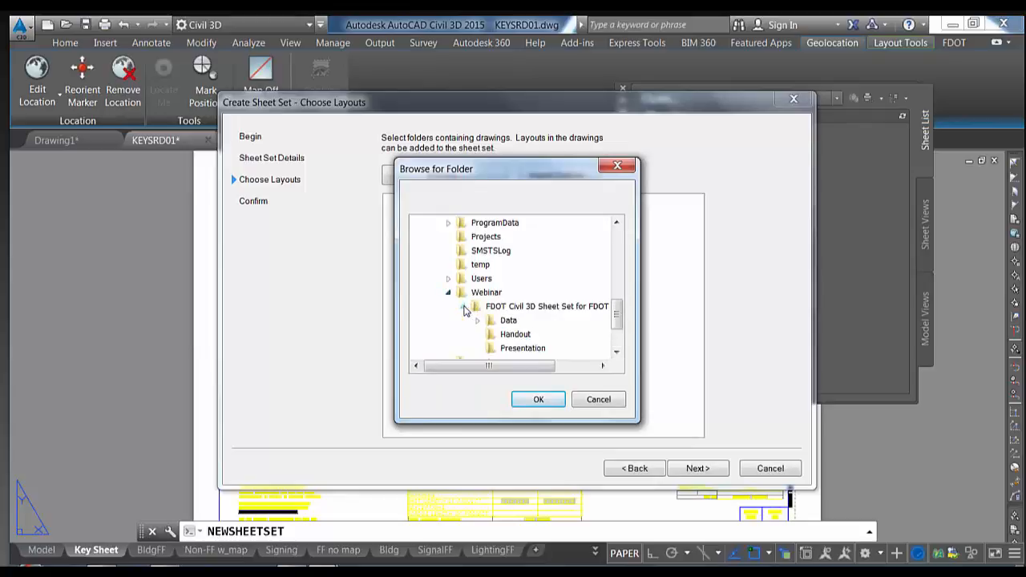
{"action": "left_click", "coordinate": [477, 281]}
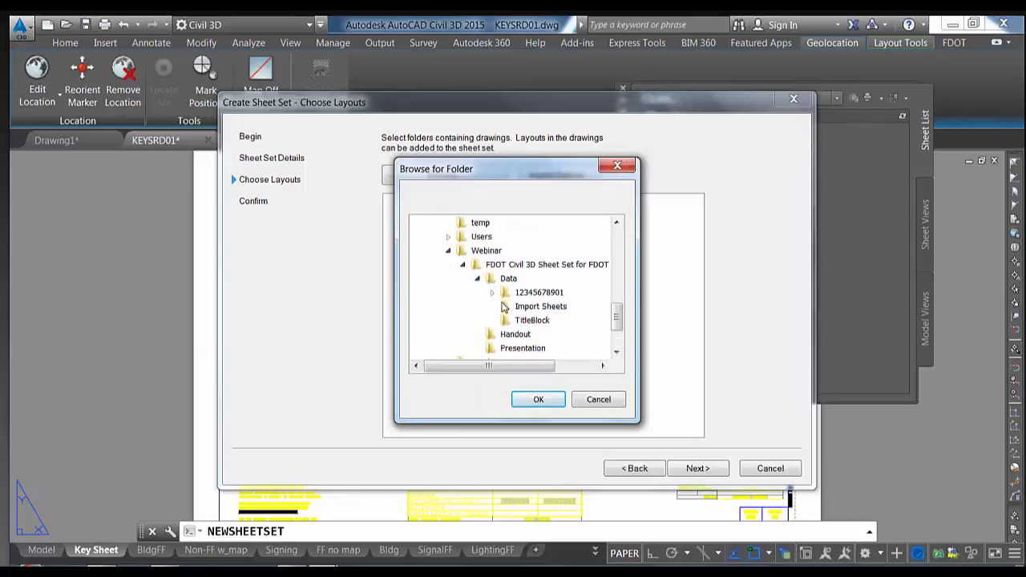
{"action": "left_click", "coordinate": [506, 322]}
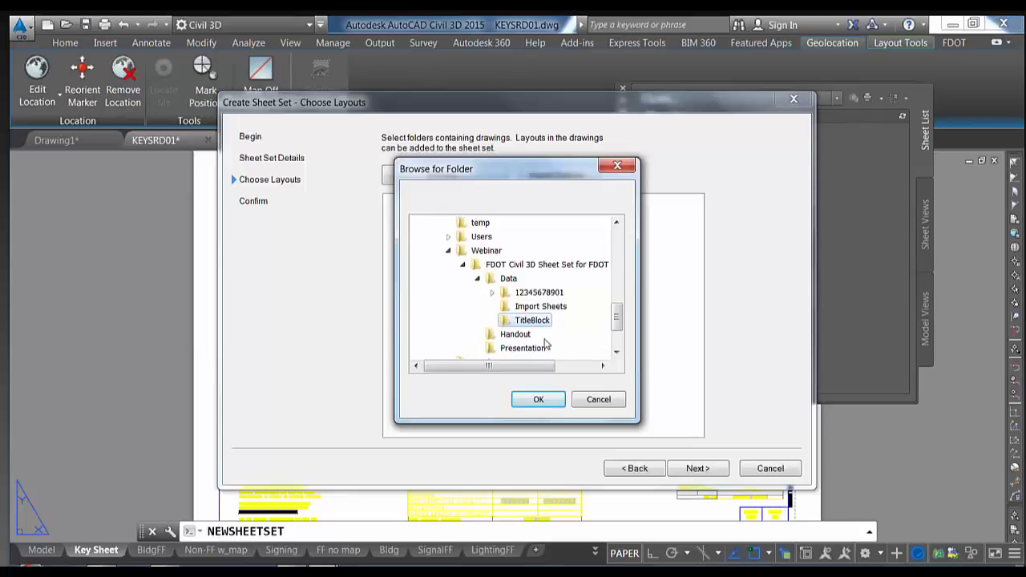
{"action": "left_click", "coordinate": [530, 403]}
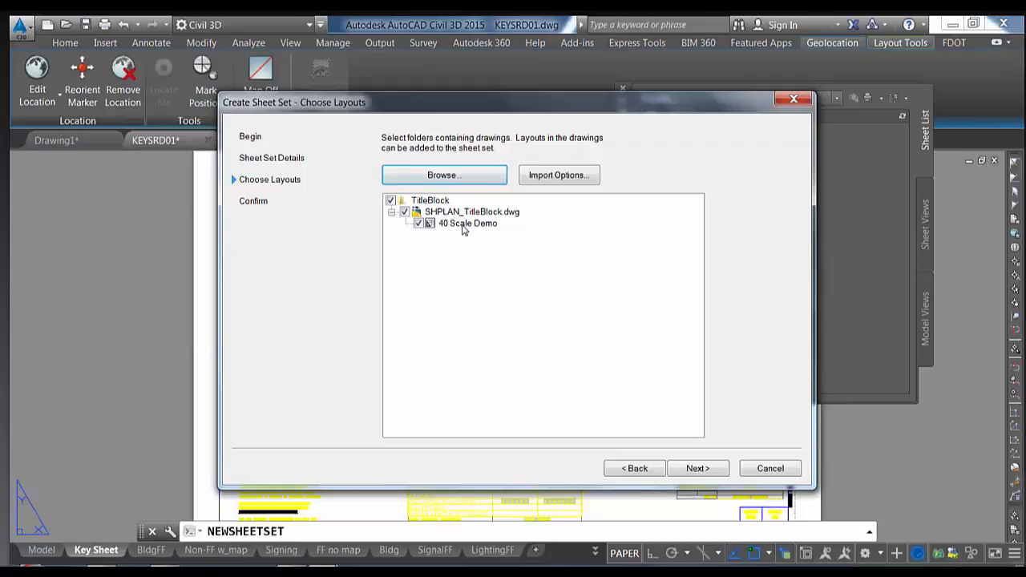
{"action": "left_click", "coordinate": [696, 468]}
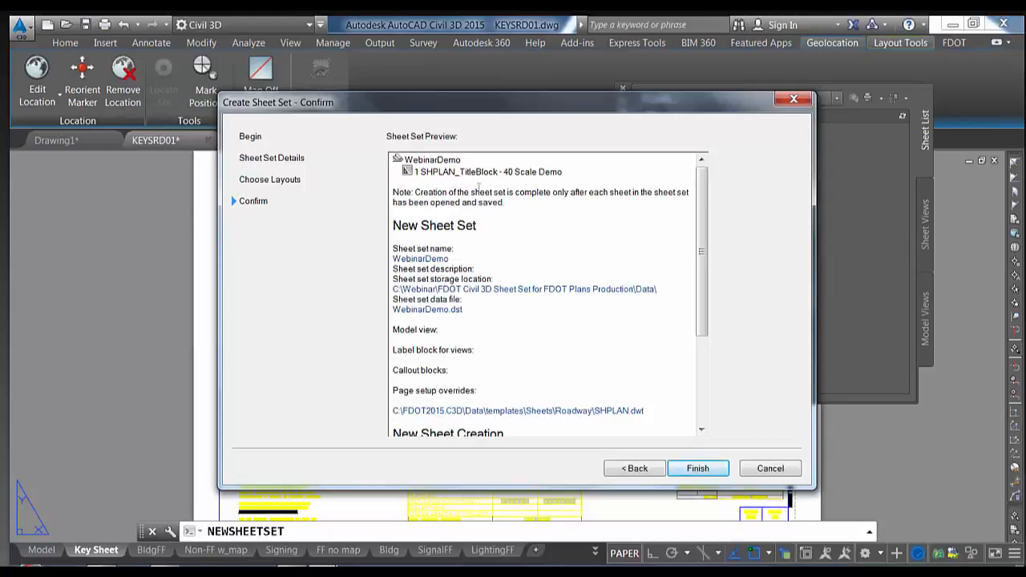
Finish the wizard so Sheet Set Manager lists sheet 1 - SHPLAN_TitleBlock - 40 Scale Demo
{"action": "left_click", "coordinate": [712, 471]}
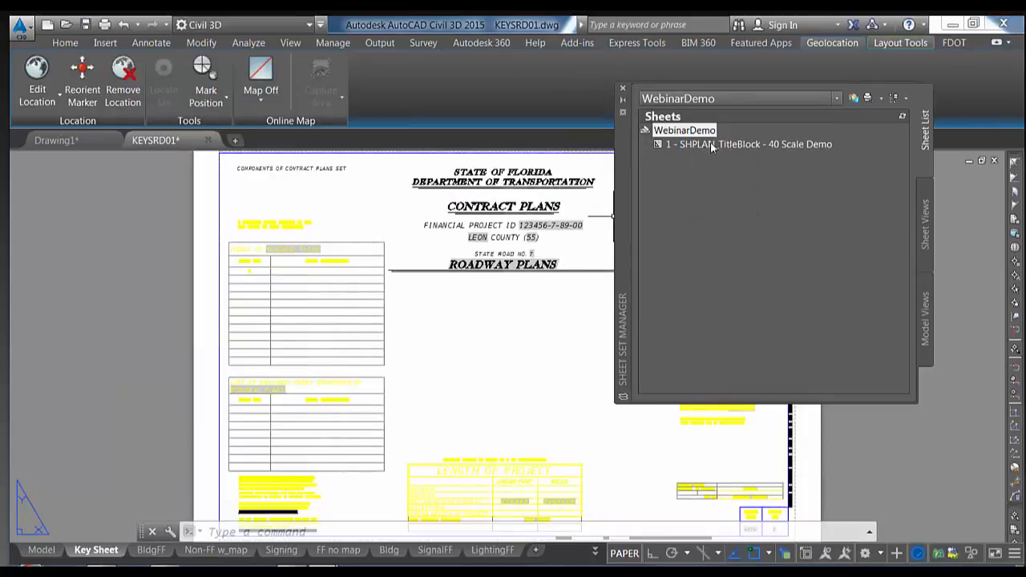
{"action": "mouse_move", "coordinate": [717, 147]}
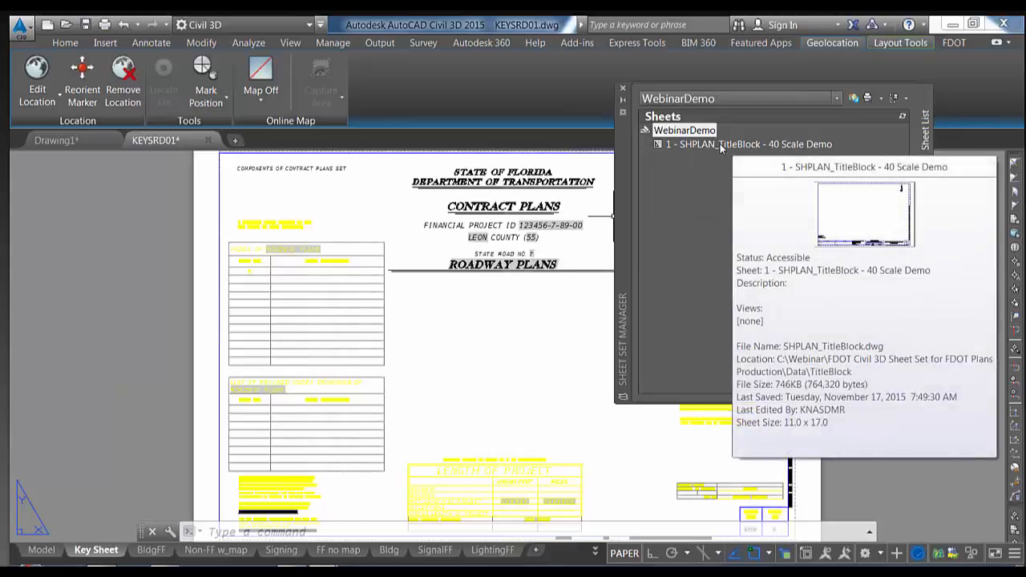
Open the SHPLAN_TitleBlock sheet and zoom to the Professional of Record text block
{"action": "double_click", "coordinate": [719, 145]}
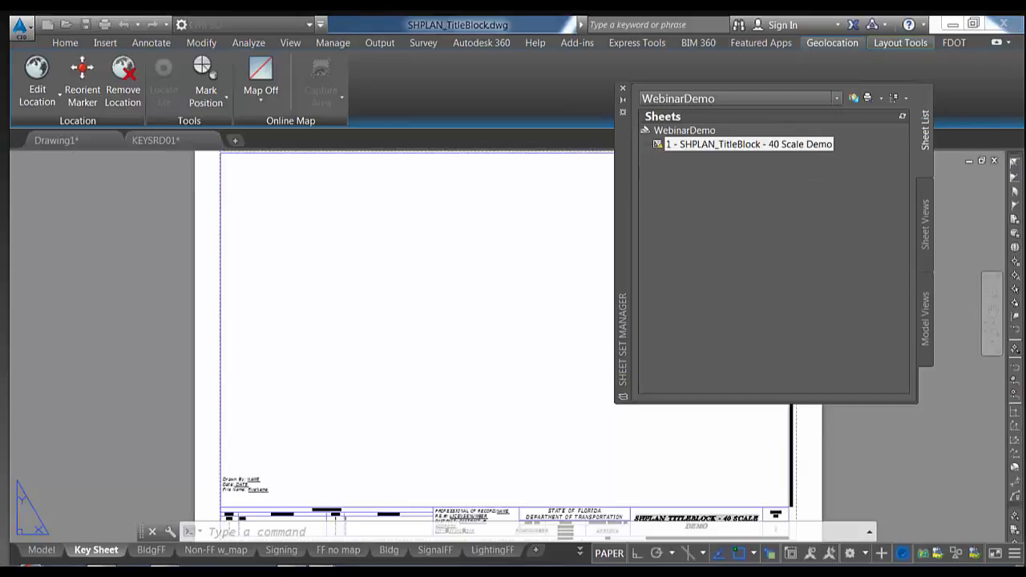
{"action": "middle_click_drag", "start_coordinate": [521, 337], "coordinate": [492, 189]}
{"action": "scroll", "coordinate": [487, 363], "scroll_direction": "up", "scroll_amount": 5}
{"action": "middle_click_drag", "start_coordinate": [476, 371], "coordinate": [469, 256]}
{"action": "mouse_move", "coordinate": [406, 286]}
{"action": "middle_mouse_down"}
{"action": "mouse_move", "coordinate": [433, 314]}
{"action": "mouse_move", "coordinate": [422, 318]}
{"action": "middle_mouse_up"}
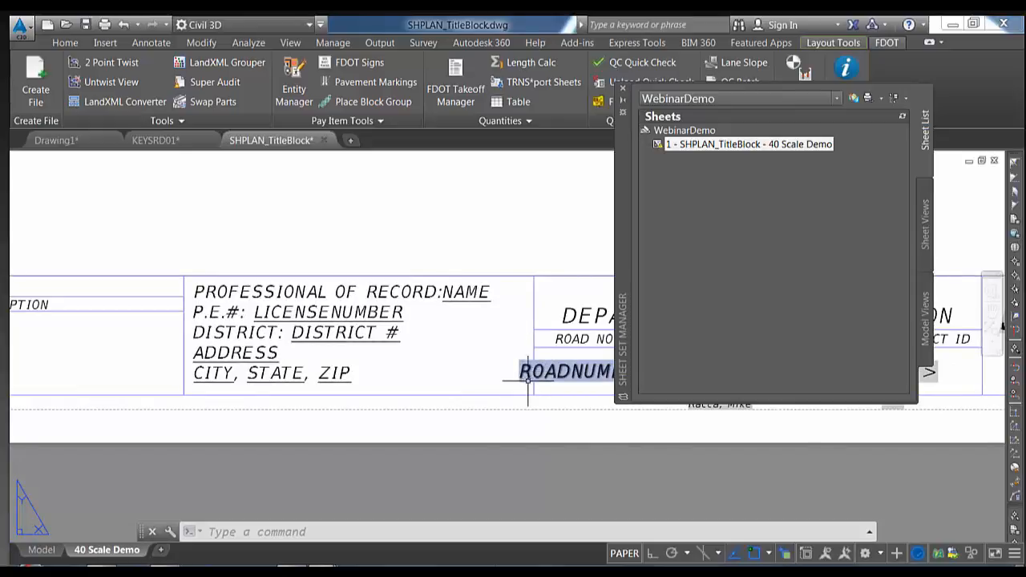
{"action": "scroll", "coordinate": [442, 323], "scroll_direction": "up", "scroll_amount": 2}
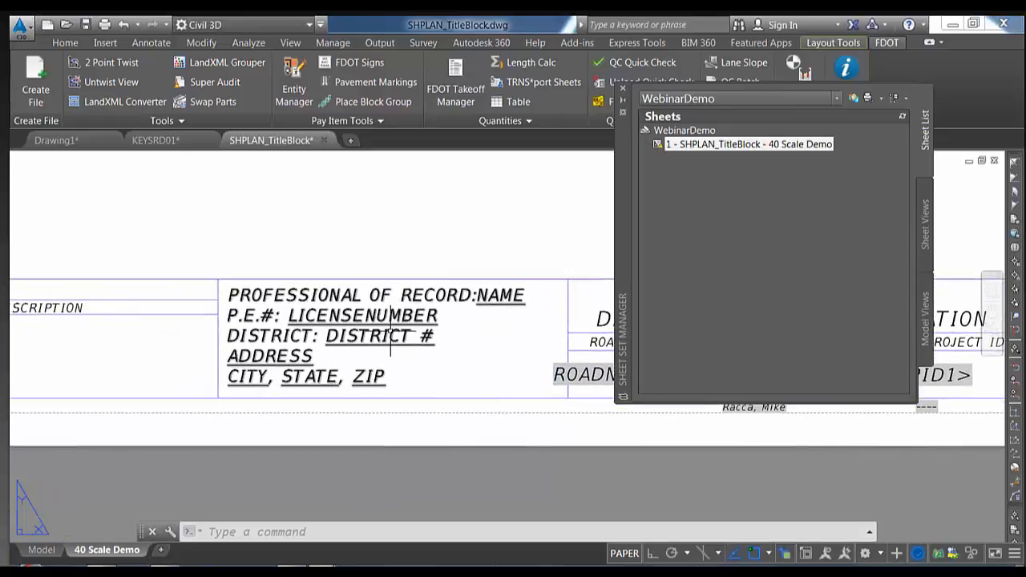
{"action": "scroll", "coordinate": [393, 335], "scroll_direction": "down", "scroll_amount": 3}
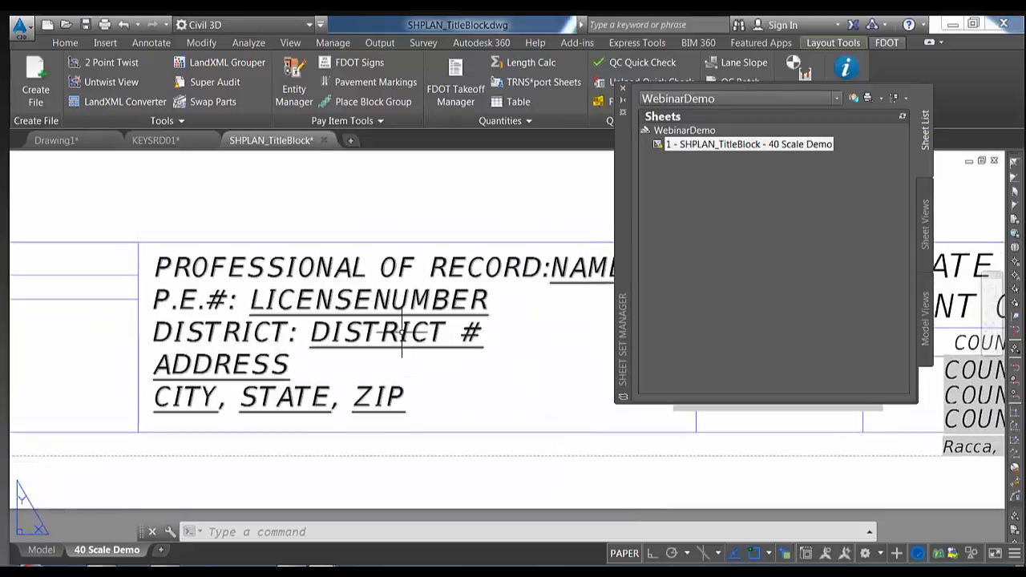
{"action": "middle_click_drag", "start_coordinate": [398, 333], "coordinate": [384, 339]}
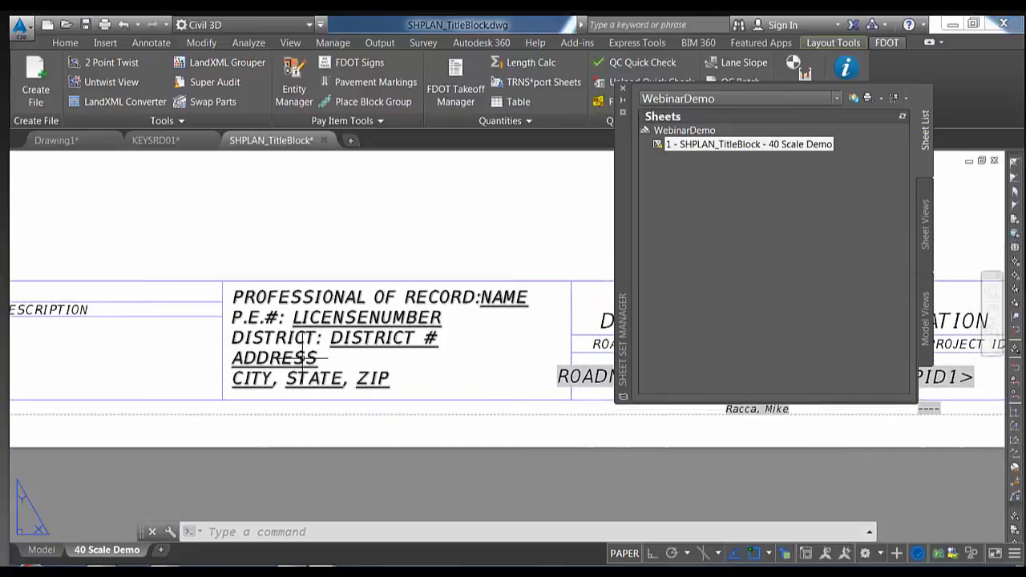
Select the word CITY in the professional-of-record text and insert a field there
{"action": "double_click", "coordinate": [300, 357]}
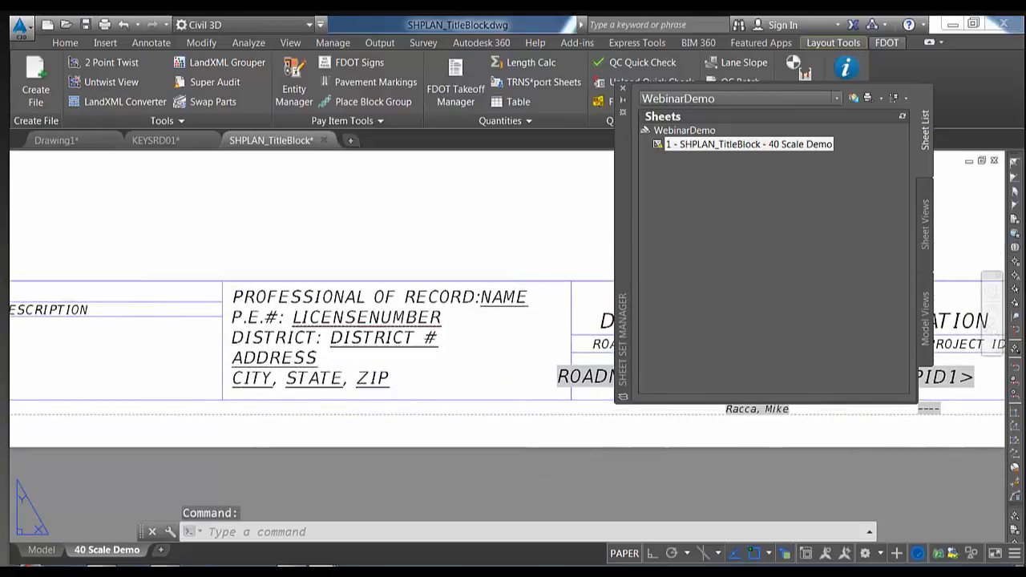
{"action": "left_click", "coordinate": [272, 378]}
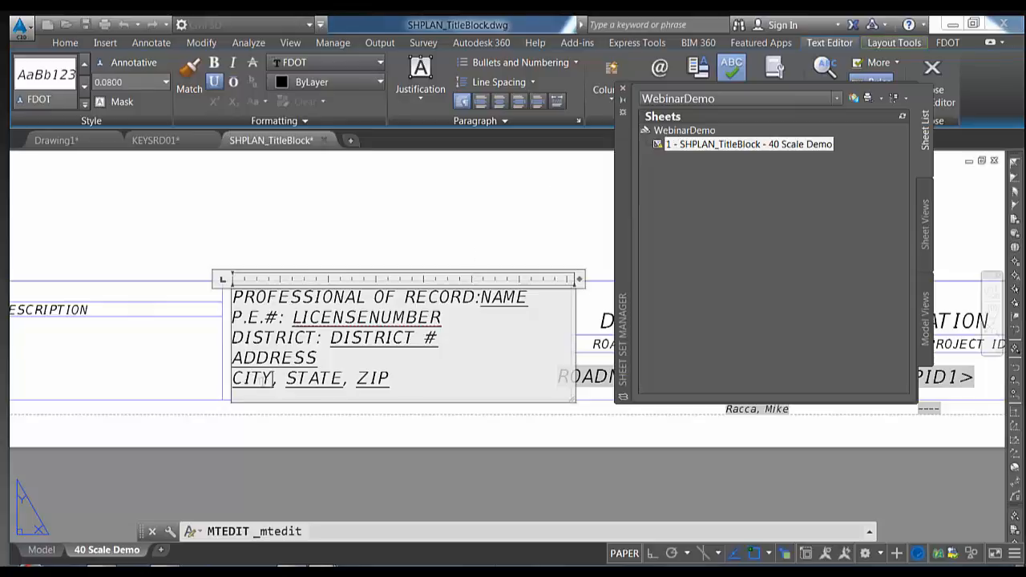
{"action": "left_click_drag", "start_coordinate": [274, 378], "coordinate": [232, 378]}
{"action": "right_click", "coordinate": [248, 379]}
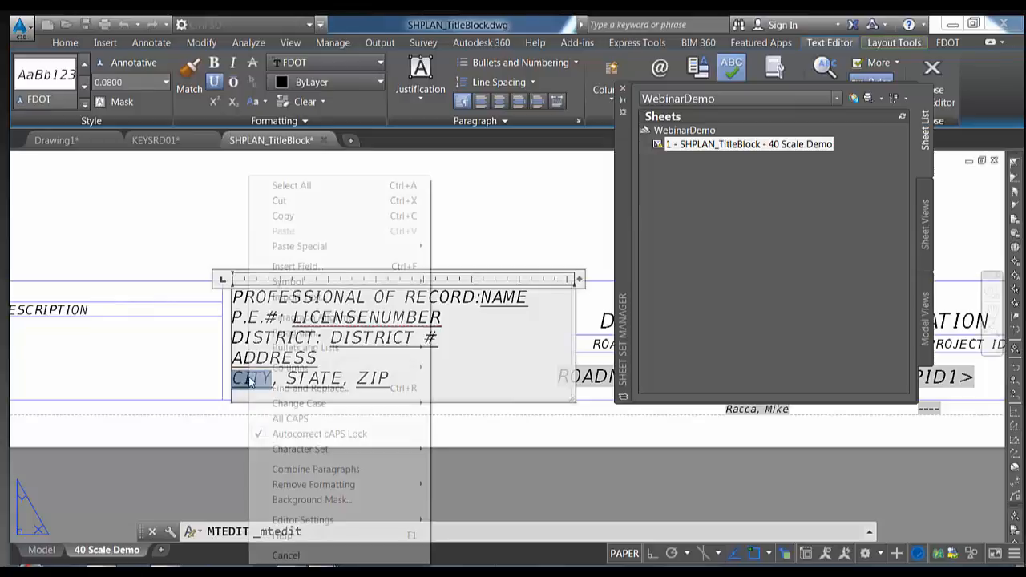
{"action": "left_click", "coordinate": [299, 267]}
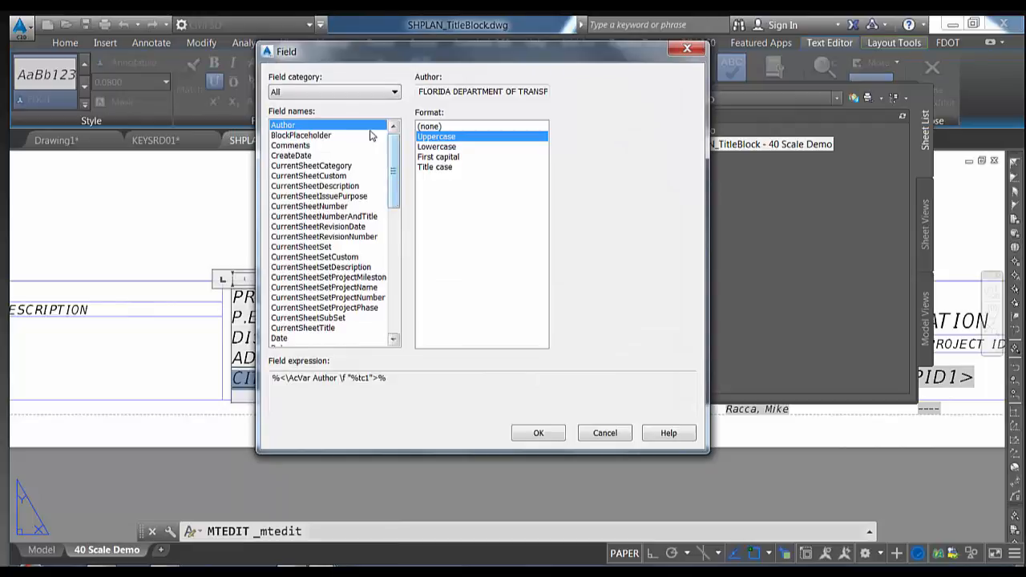
Filter fields to the SheetSet category and choose CurrentSheetSetCustom for the City property
{"action": "left_click", "coordinate": [389, 94]}
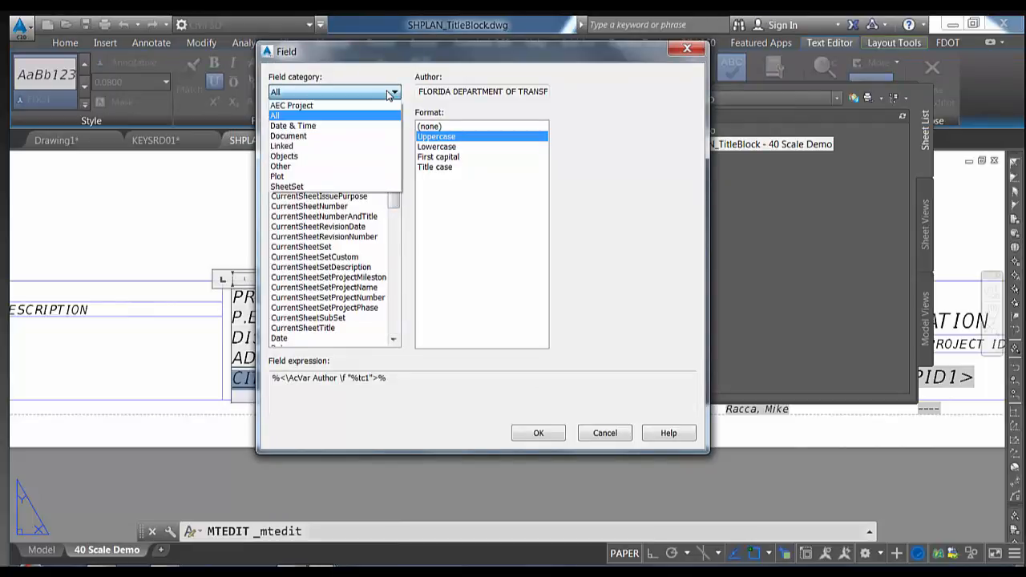
{"action": "left_click", "coordinate": [388, 94]}
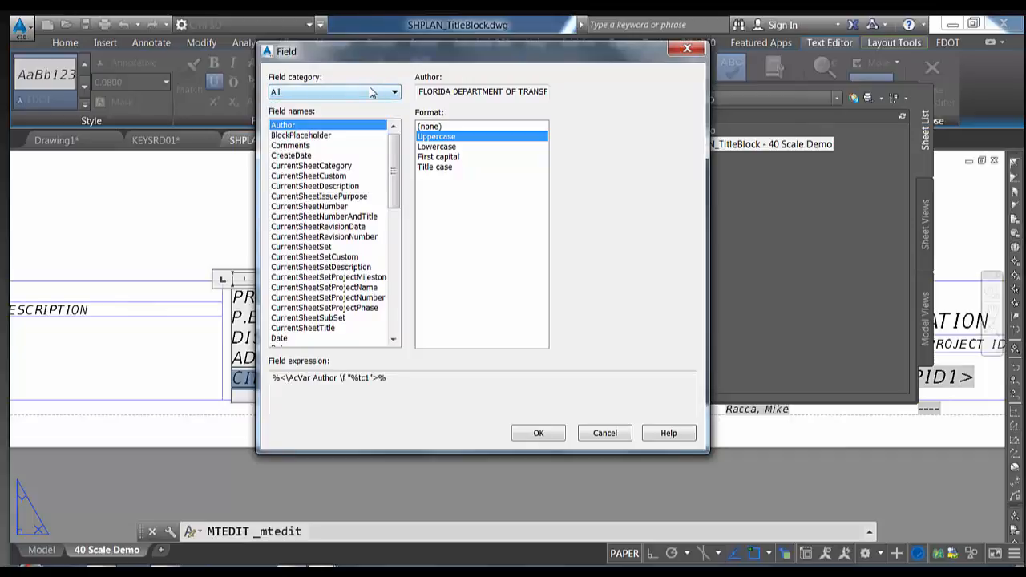
{"action": "left_click", "coordinate": [371, 93]}
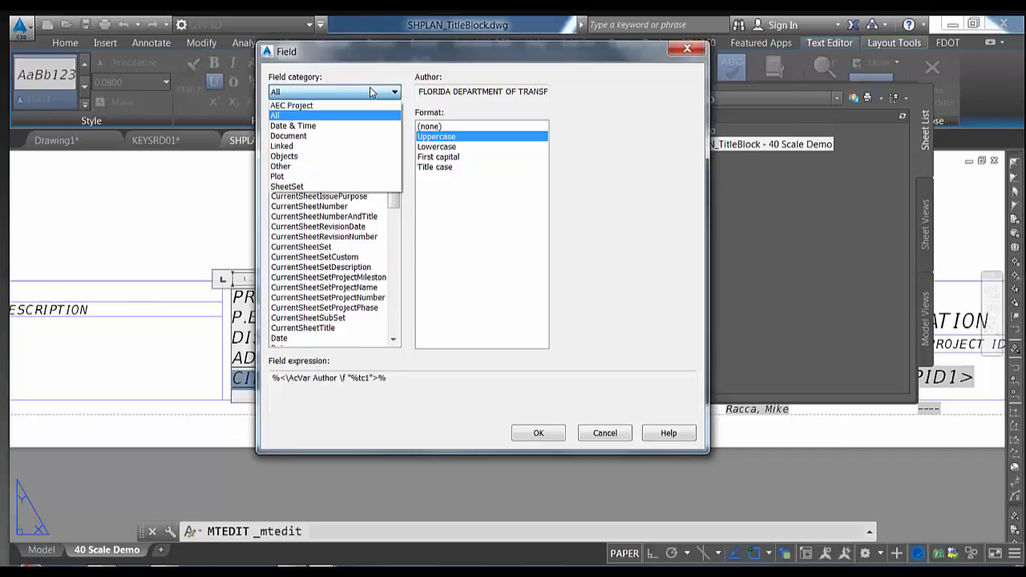
{"action": "left_click", "coordinate": [296, 187]}
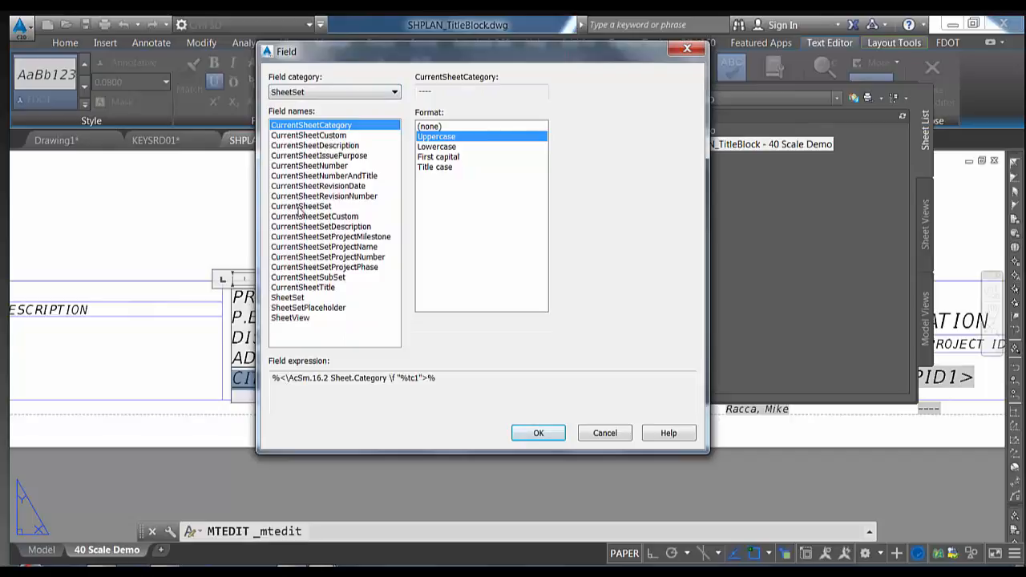
{"action": "left_click", "coordinate": [295, 218]}
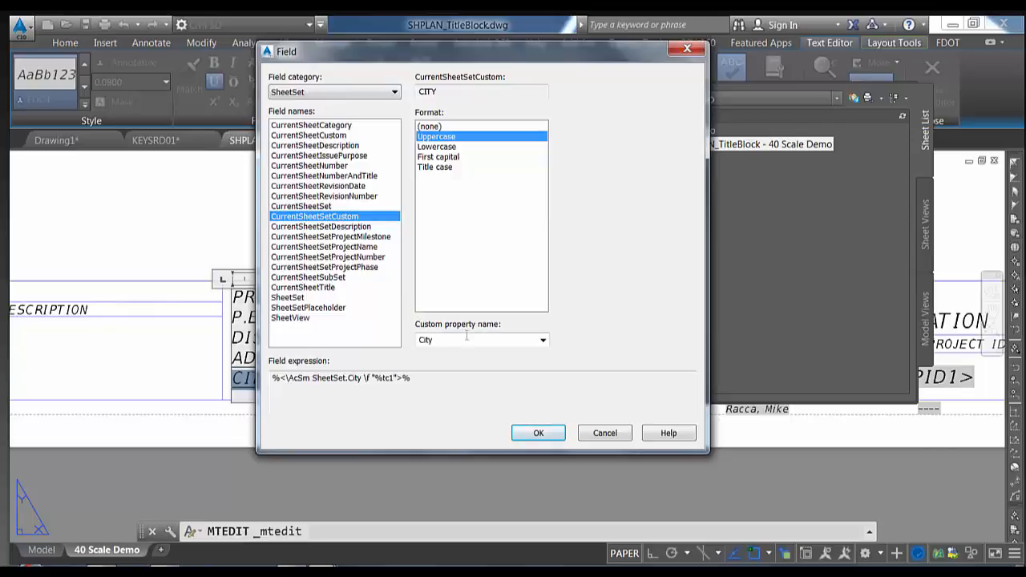
Keep the City custom property and set the field format to Uppercase, then finish editing the text
{"action": "left_click", "coordinate": [543, 341]}
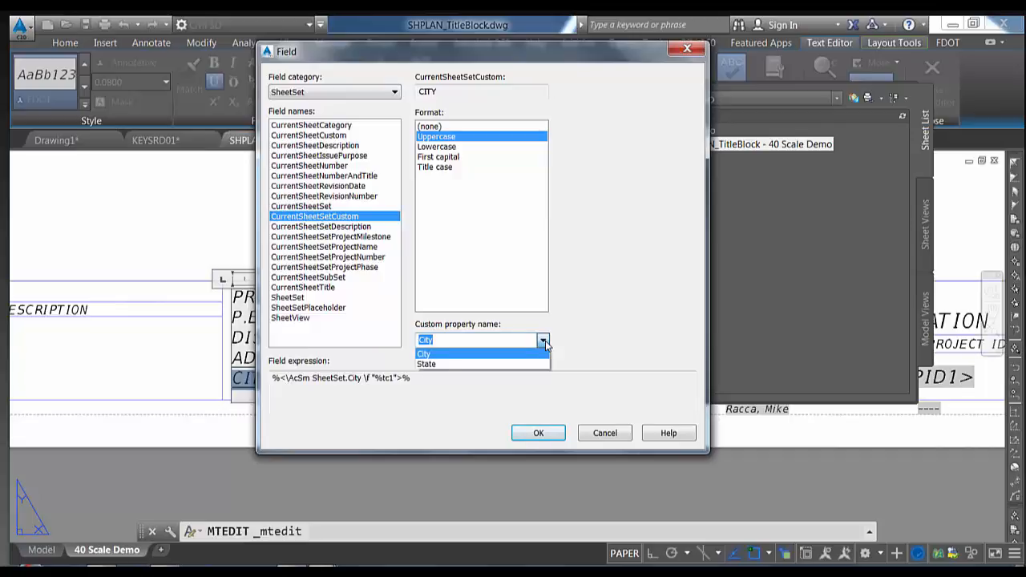
{"action": "left_click", "coordinate": [481, 356]}
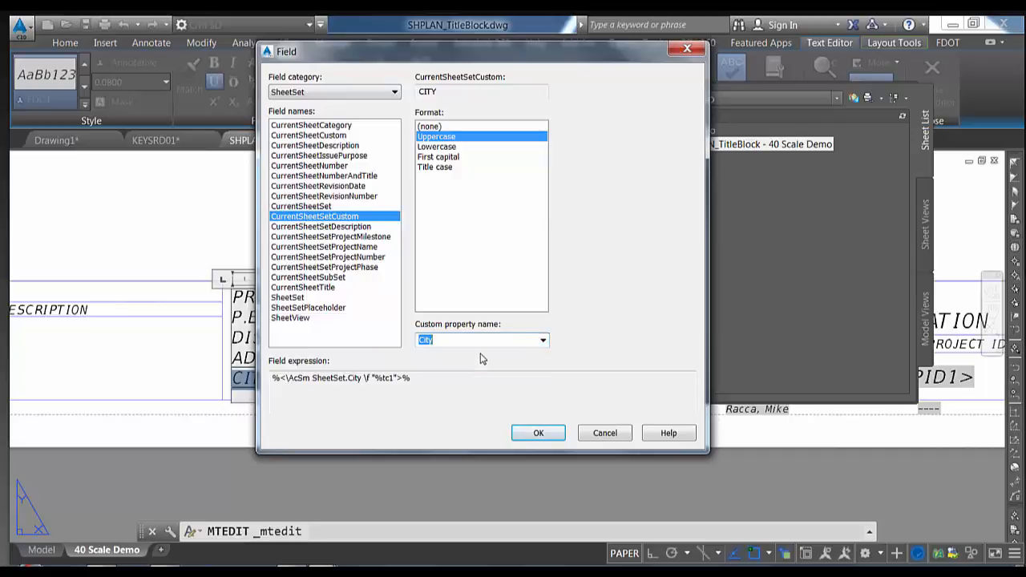
{"action": "left_click", "coordinate": [443, 147]}
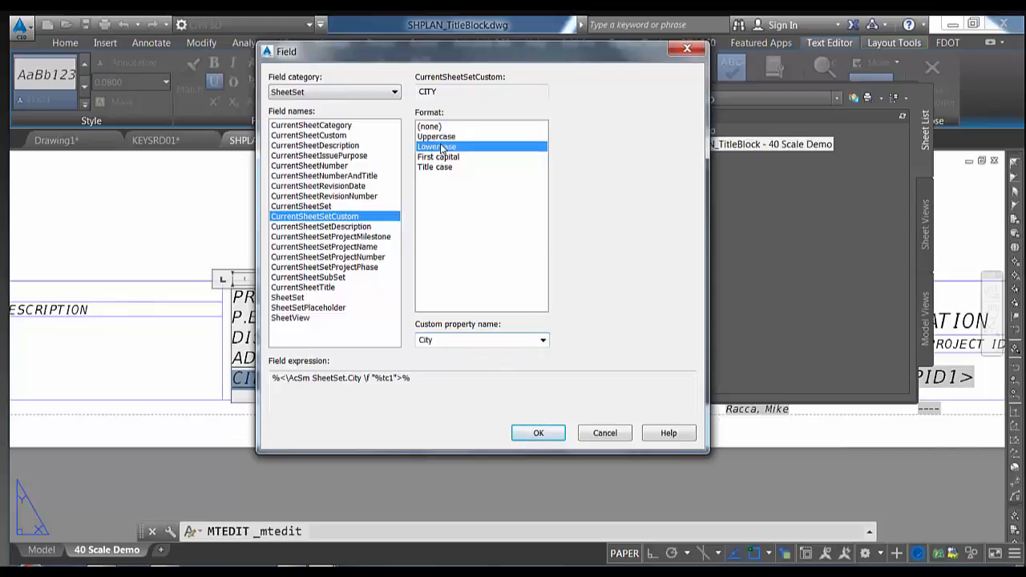
{"action": "left_click", "coordinate": [441, 157]}
{"action": "left_click", "coordinate": [442, 168]}
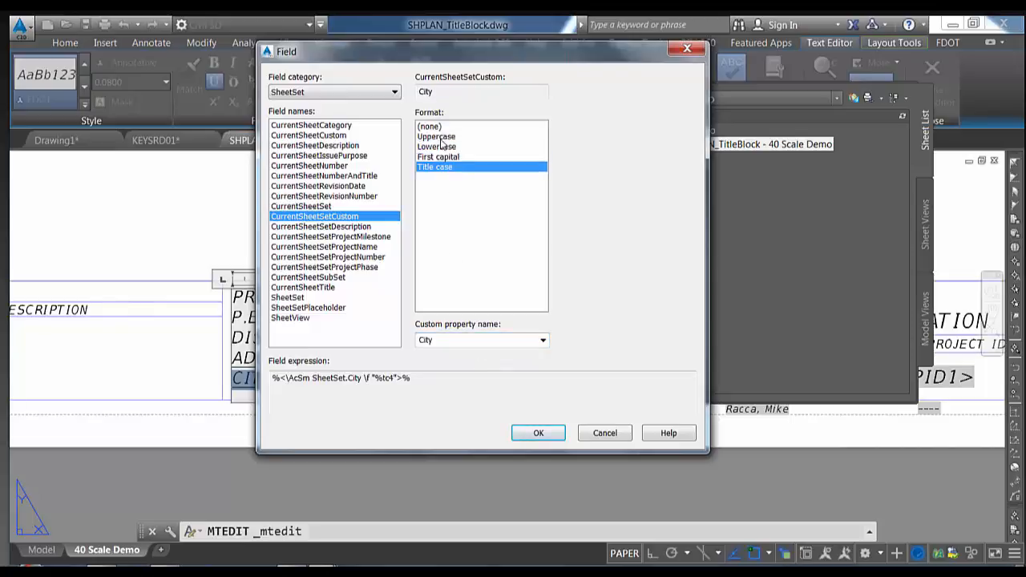
{"action": "left_click", "coordinate": [442, 138]}
{"action": "left_click", "coordinate": [442, 148]}
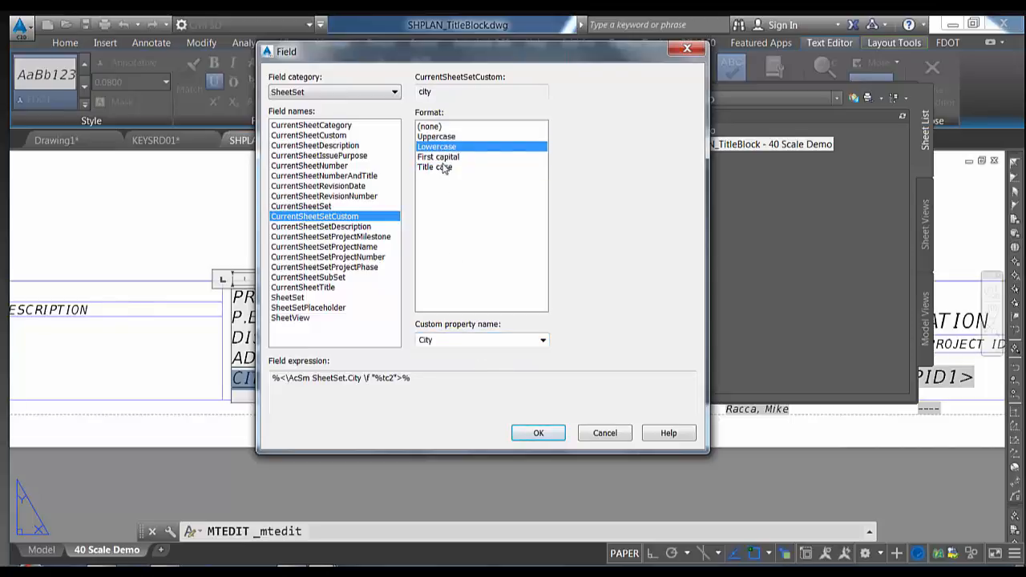
{"action": "left_click", "coordinate": [445, 158]}
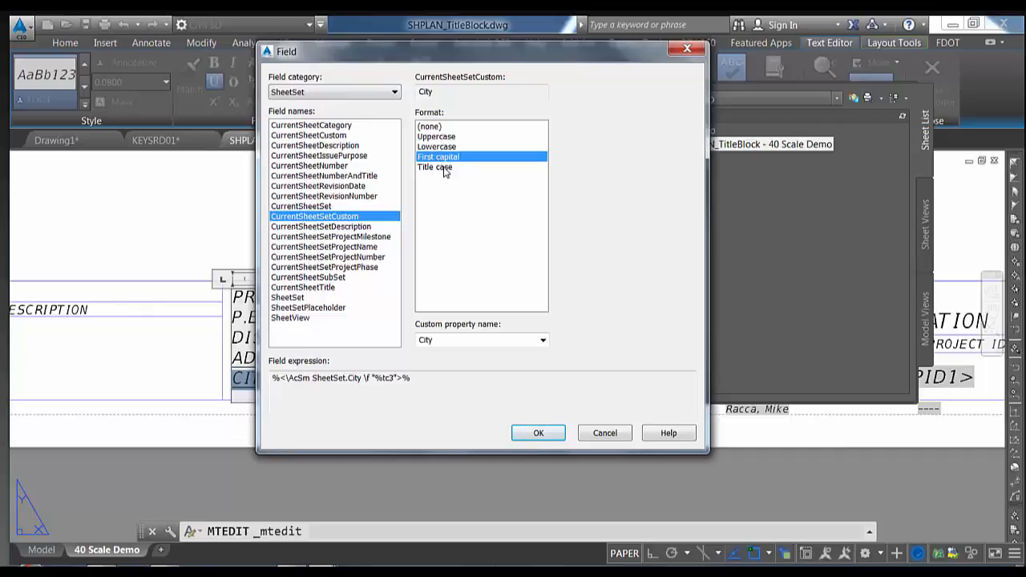
{"action": "left_click", "coordinate": [442, 168]}
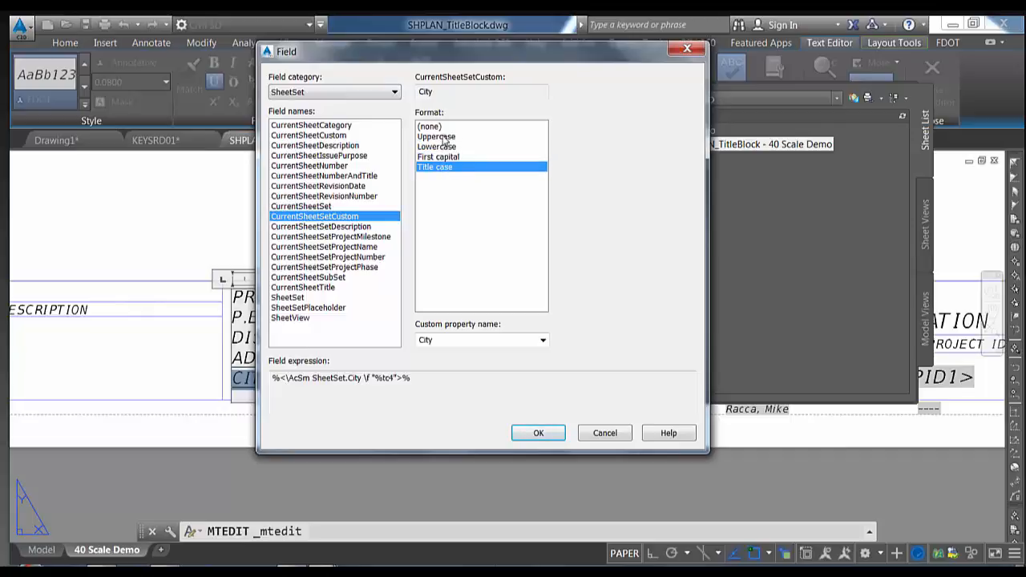
{"action": "left_click", "coordinate": [443, 137]}
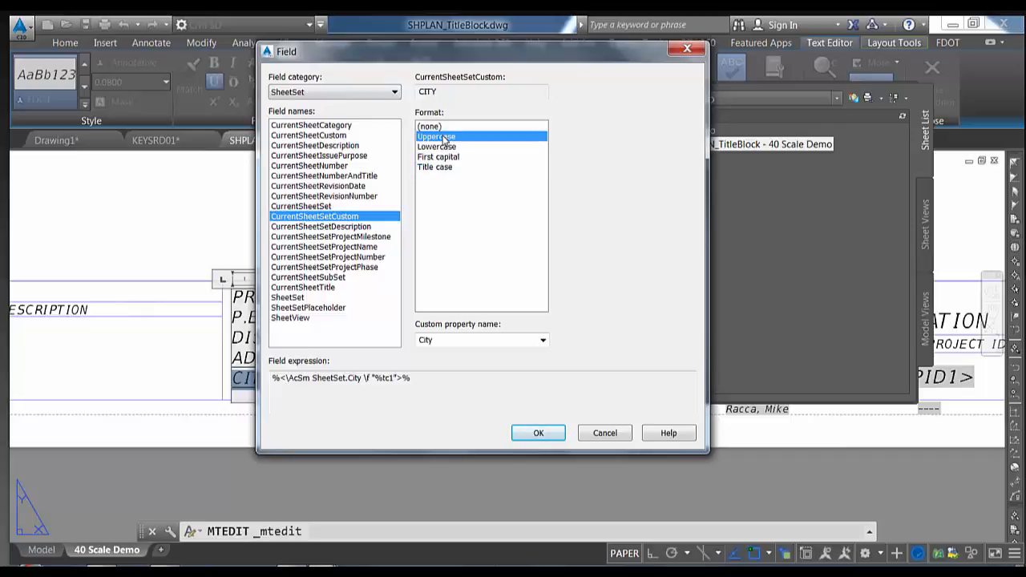
{"action": "left_click", "coordinate": [529, 434]}
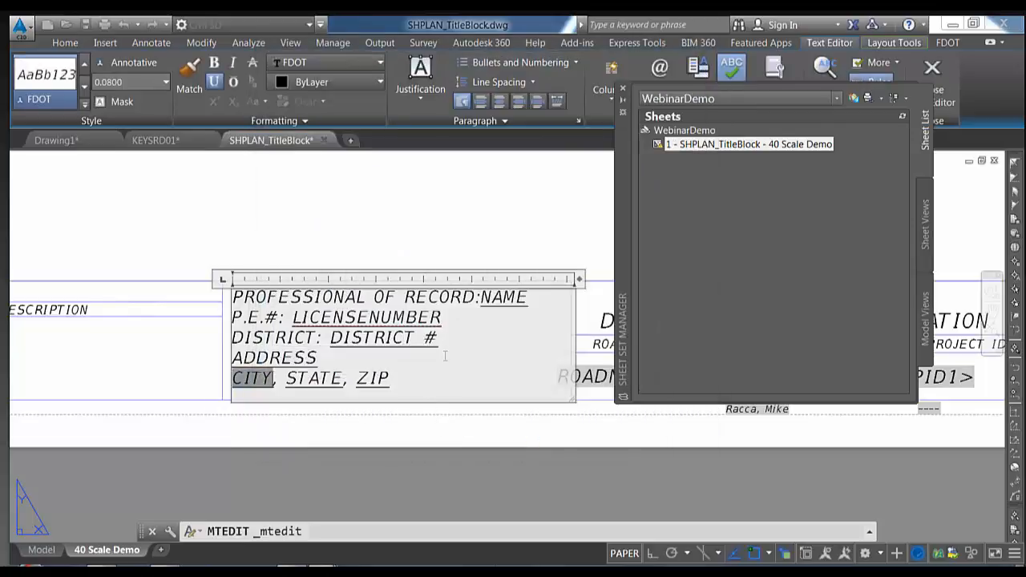
{"action": "left_click", "coordinate": [437, 259]}
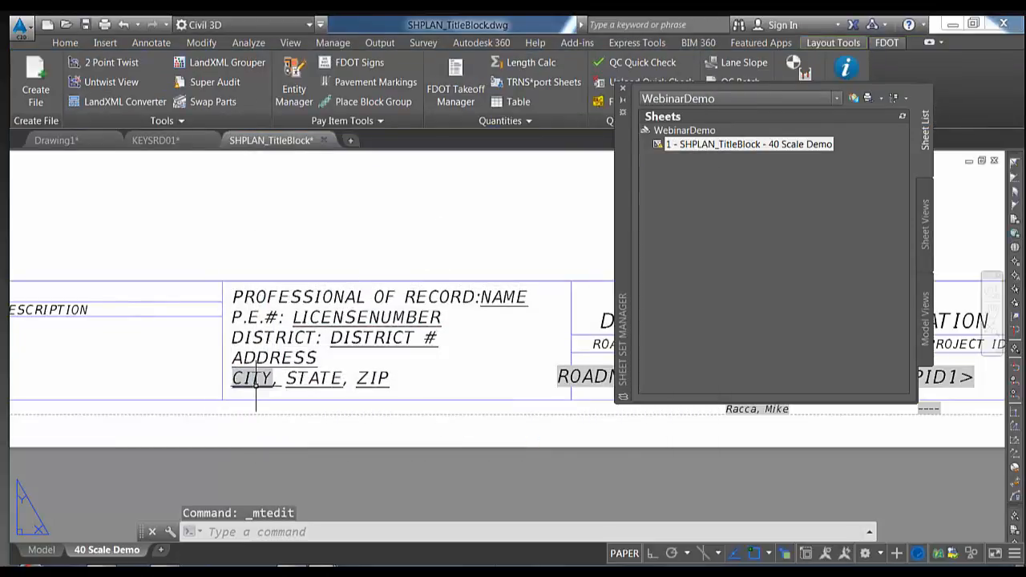
Bring the title block address line into view and select the word STATE for editing
{"action": "scroll", "coordinate": [252, 393], "scroll_direction": "up", "scroll_amount": 2}
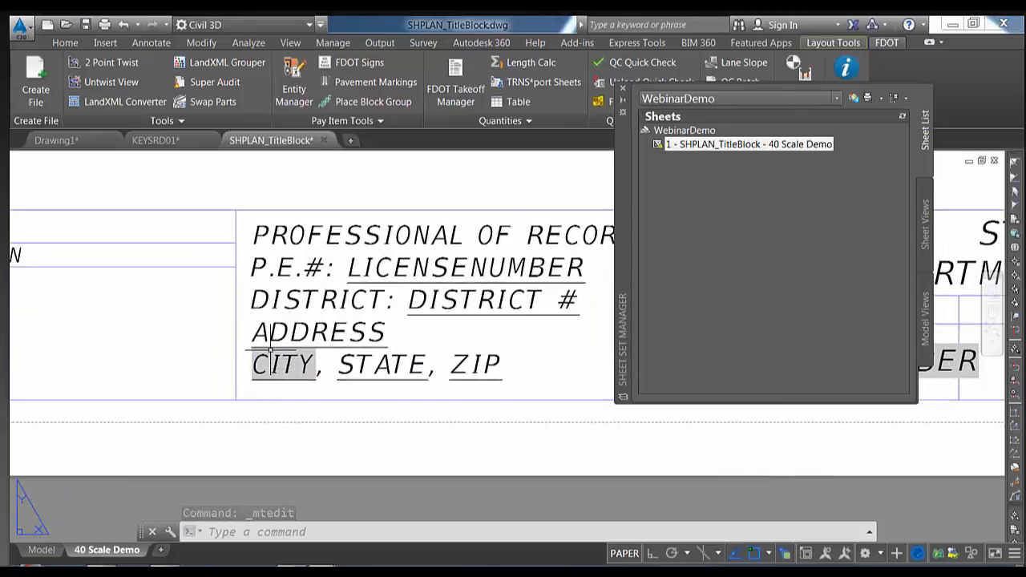
{"action": "middle_click_drag", "start_coordinate": [321, 366], "coordinate": [247, 336]}
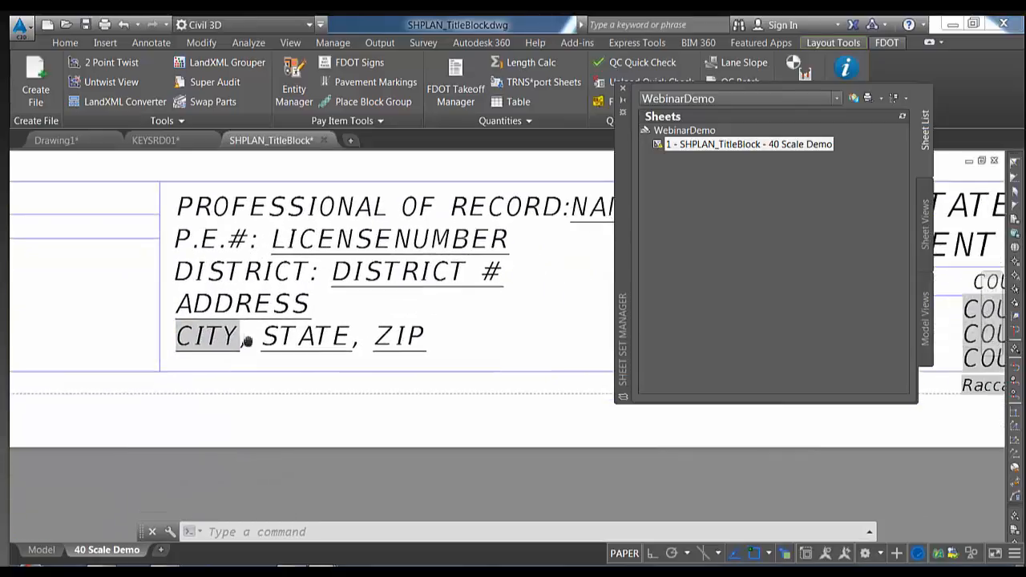
{"action": "double_click", "coordinate": [312, 337]}
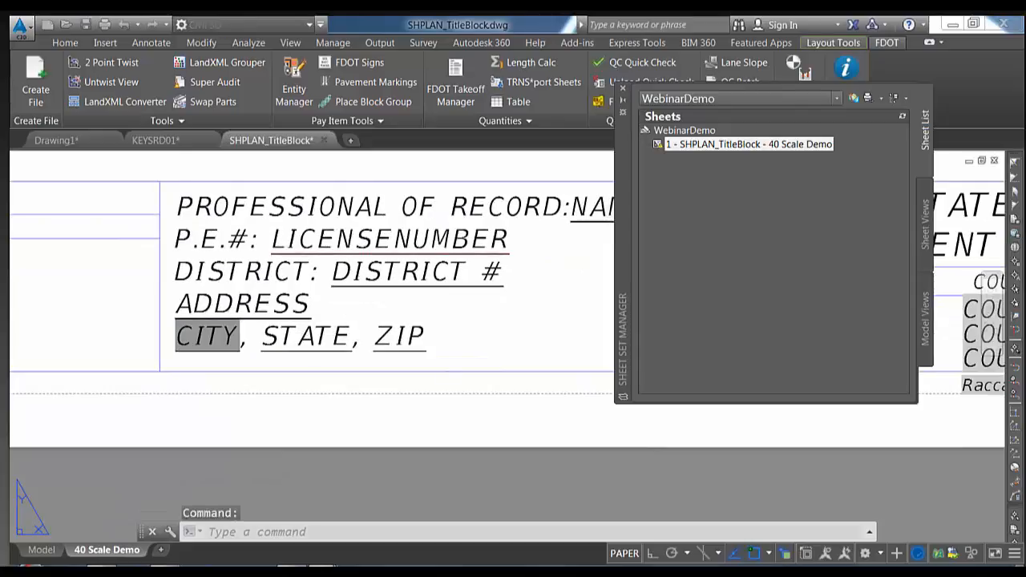
{"action": "left_click_drag", "start_coordinate": [350, 337], "coordinate": [279, 341]}
{"action": "right_click", "coordinate": [282, 342]}
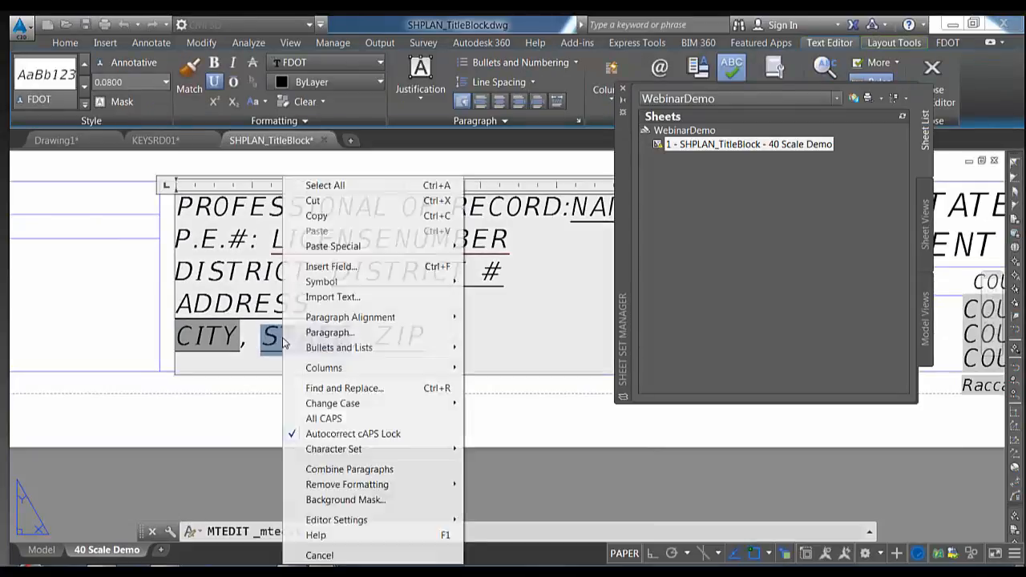
Replace STATE with a CurrentSheetSetCustom State field, then select the WebinarDemo sheet set
{"action": "left_click", "coordinate": [351, 273]}
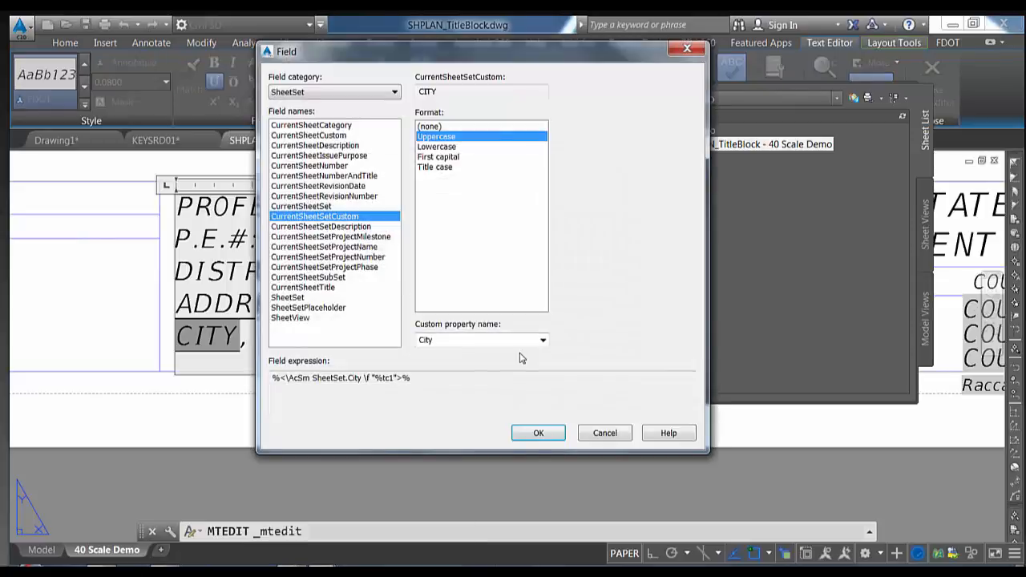
{"action": "left_click", "coordinate": [543, 342]}
{"action": "left_click", "coordinate": [451, 364]}
{"action": "left_click", "coordinate": [531, 434]}
{"action": "left_click", "coordinate": [457, 424]}
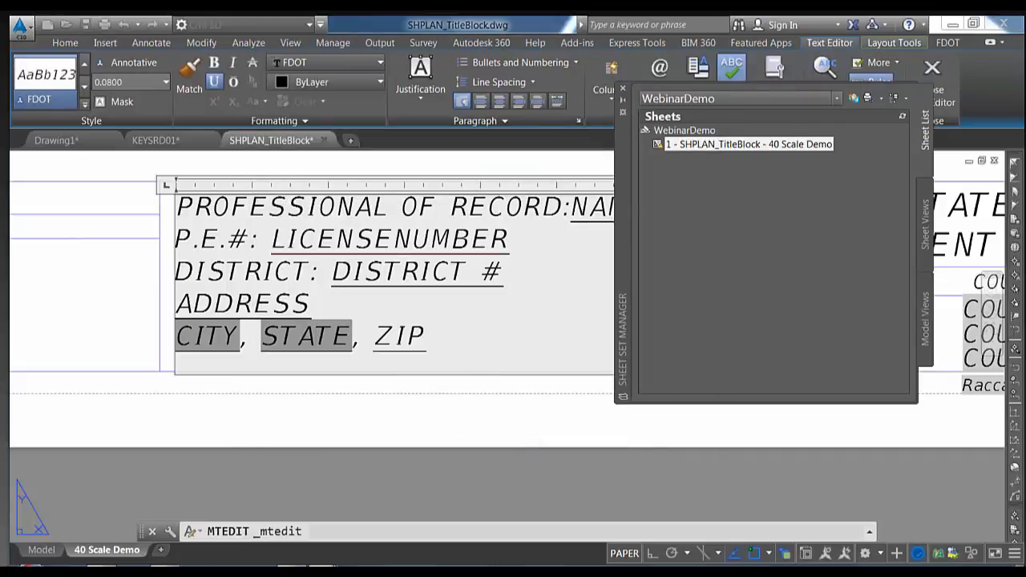
{"action": "scroll", "coordinate": [405, 369], "scroll_direction": "down", "scroll_amount": 2}
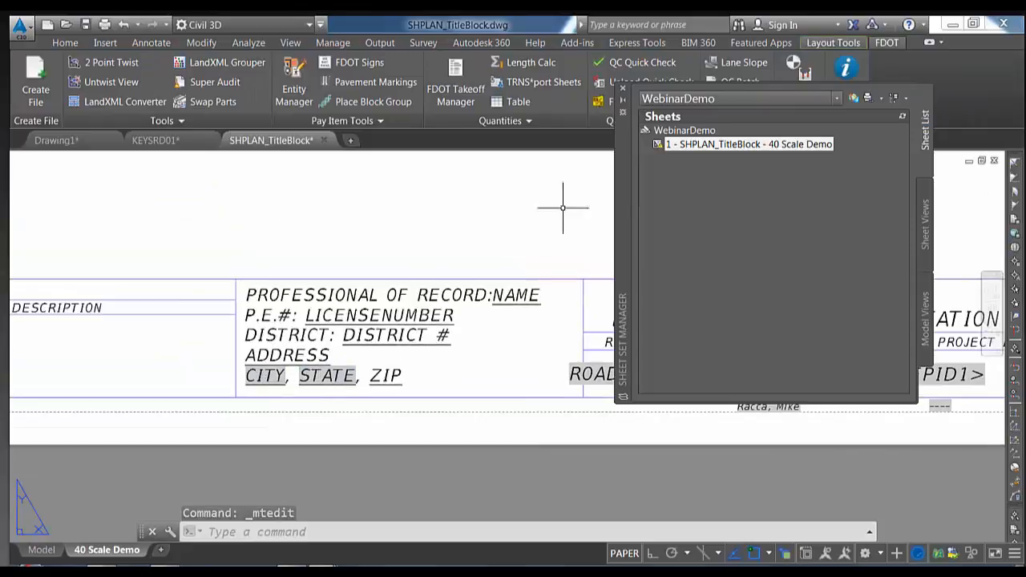
{"action": "left_click", "coordinate": [679, 132]}
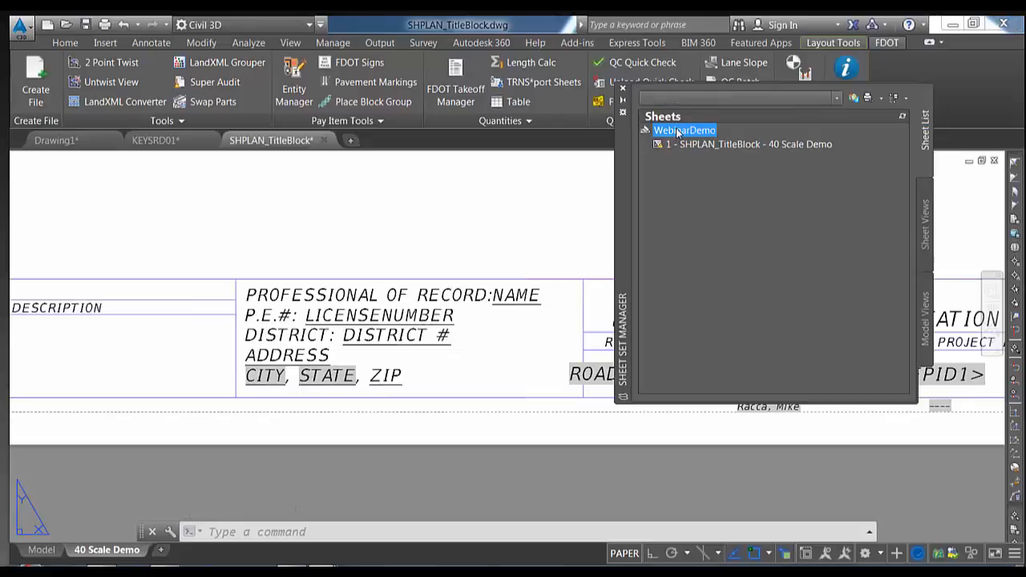
Set the WebinarDemo sheet set's custom properties to City Tallahassee and State Florida
{"action": "right_click", "coordinate": [678, 131]}
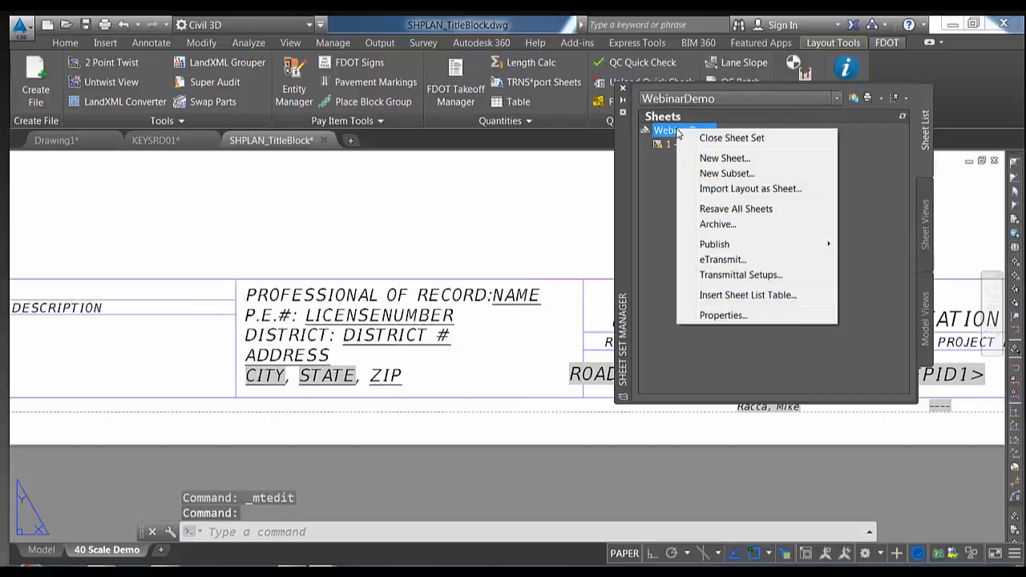
{"action": "left_click", "coordinate": [743, 315]}
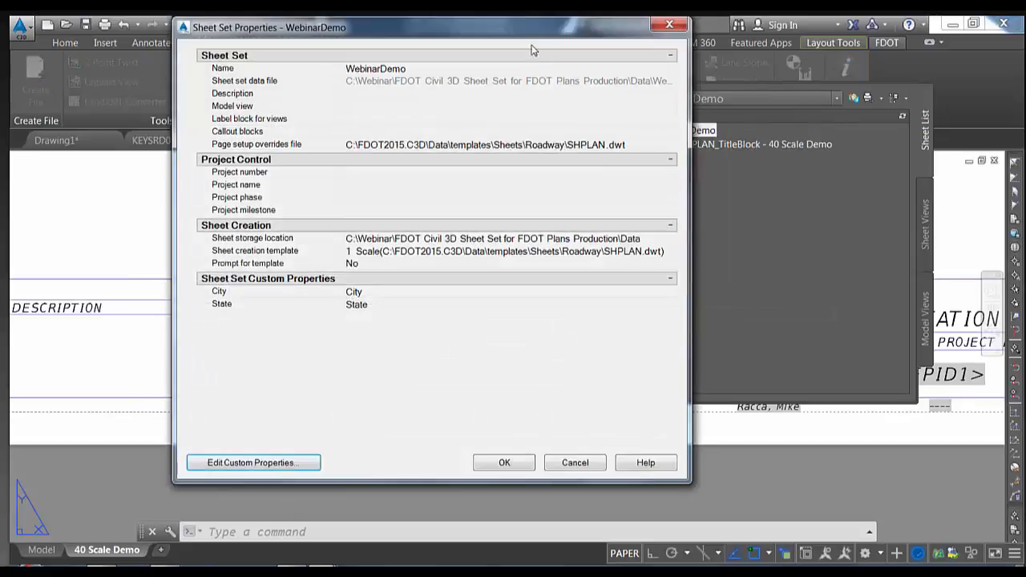
{"action": "left_click_drag", "start_coordinate": [535, 34], "coordinate": [817, 34]}
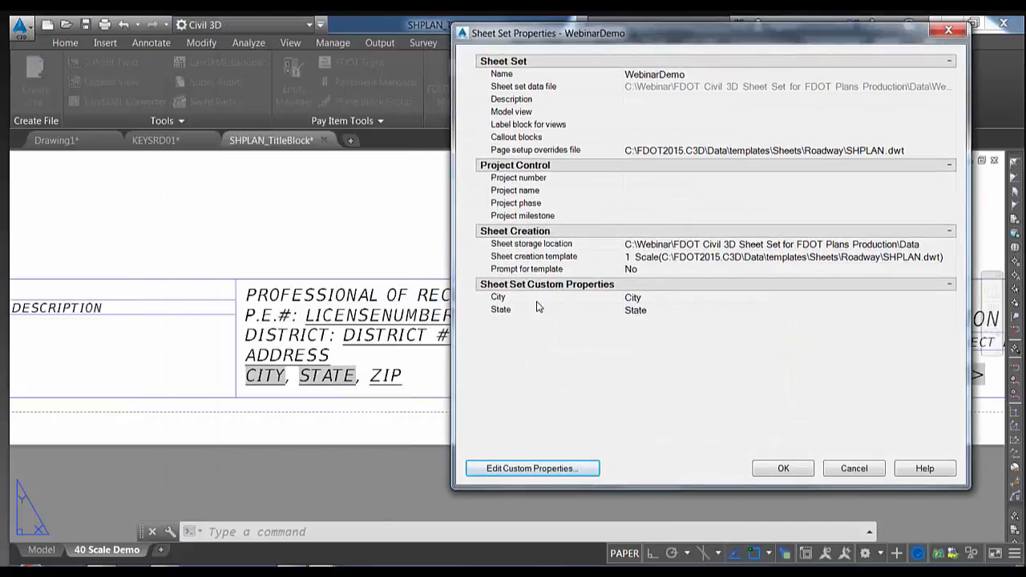
{"action": "left_click", "coordinate": [663, 295]}
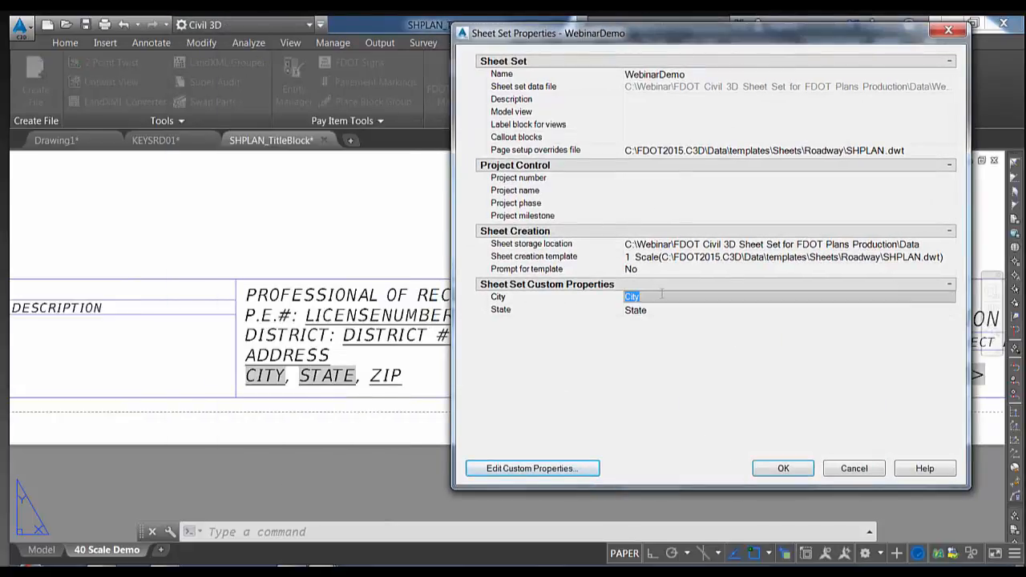
{"action": "type", "text": "Tallahassee"}
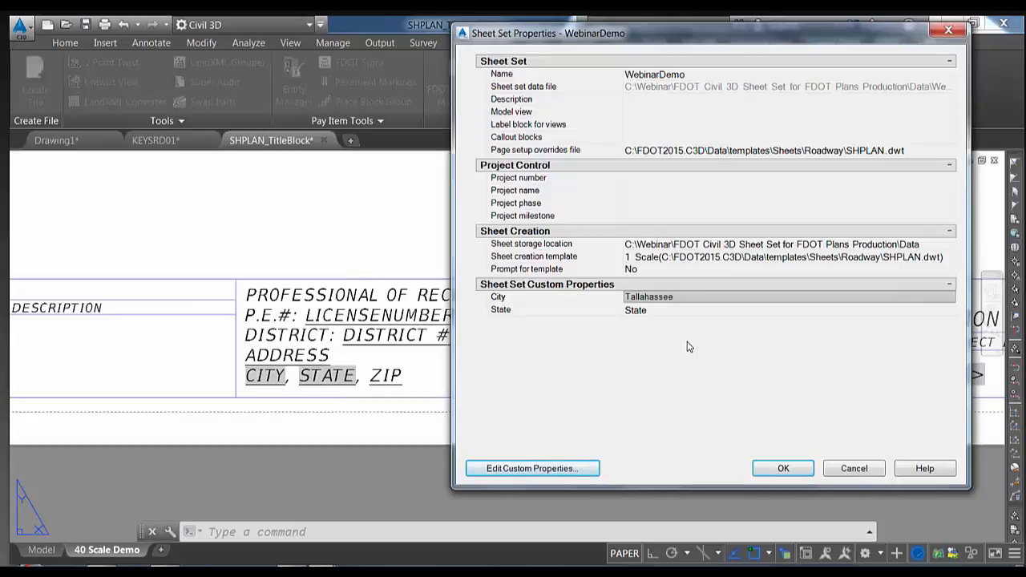
{"action": "left_click", "coordinate": [674, 308]}
{"action": "type", "text": "Florida"}
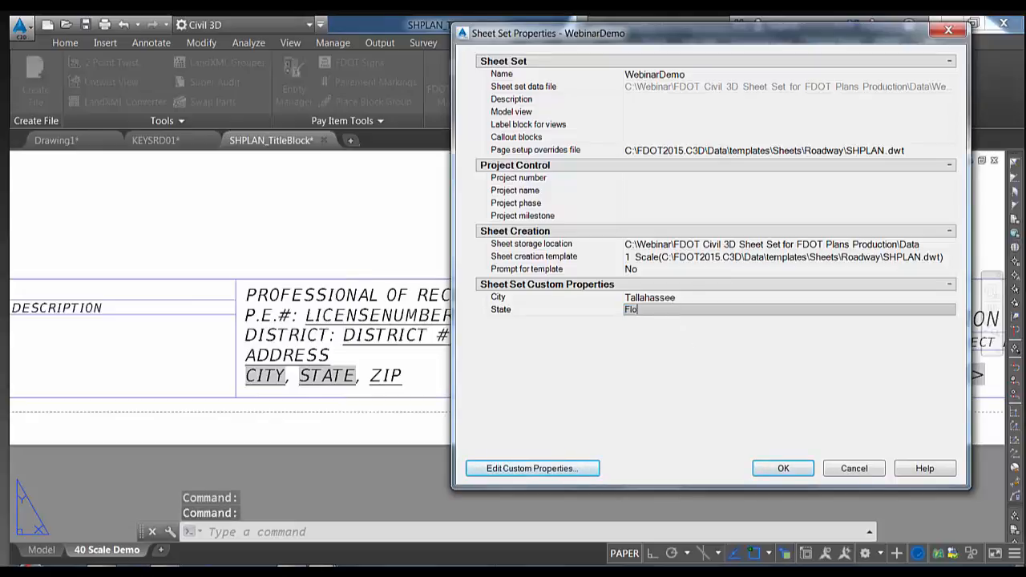
{"action": "left_click", "coordinate": [779, 467]}
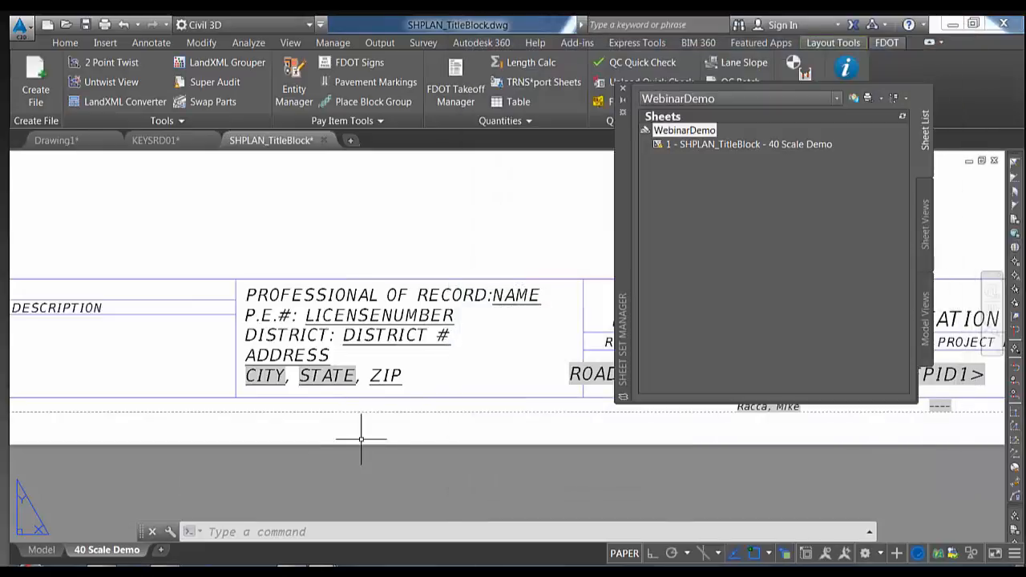
Run REGEN so the address line shows TALLAHASSEE, FLORIDA, ZIP, and view the whole title block
{"action": "type", "text": "regt"}
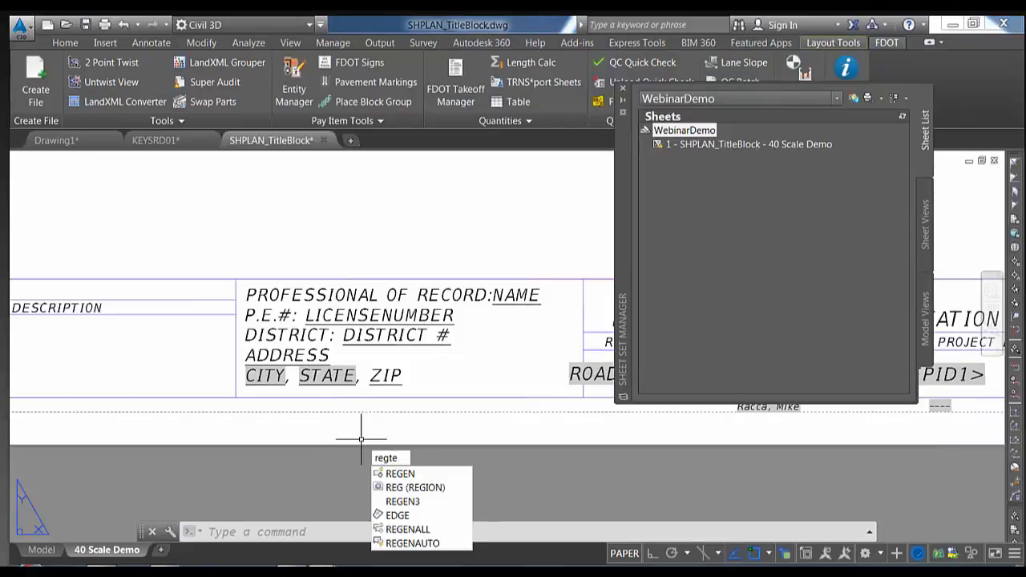
{"action": "key", "text": "BackSpace"}
{"action": "type", "text": "en"}
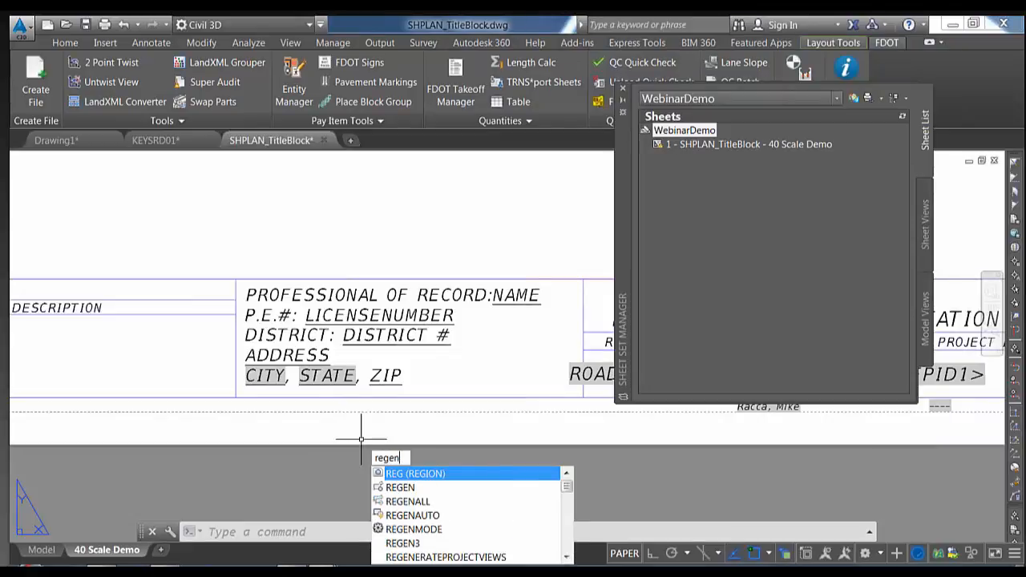
{"action": "key", "text": "Return"}
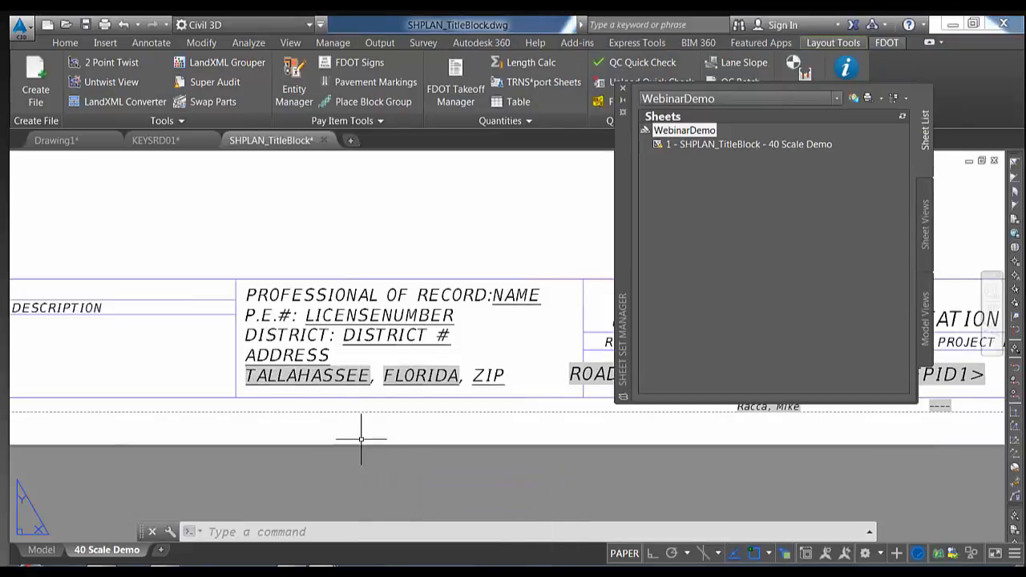
{"action": "scroll", "coordinate": [381, 354], "scroll_direction": "down", "scroll_amount": 5}
{"action": "middle_click_drag", "start_coordinate": [382, 328], "coordinate": [294, 362]}
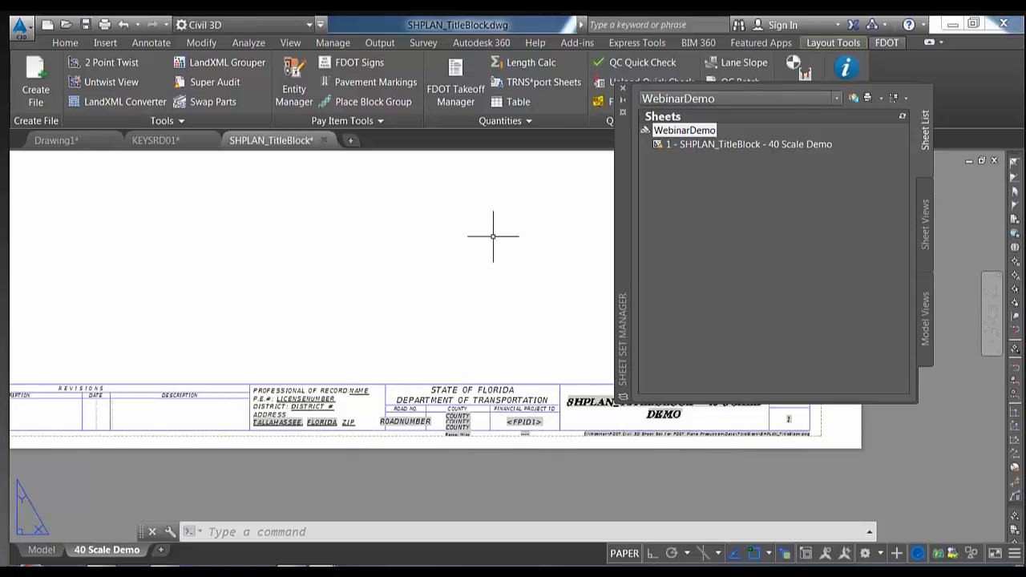
Pan to the north arrow and check that the adjacent viewport's scale is 1" = 40'
{"action": "middle_click_drag", "start_coordinate": [458, 267], "coordinate": [389, 315]}
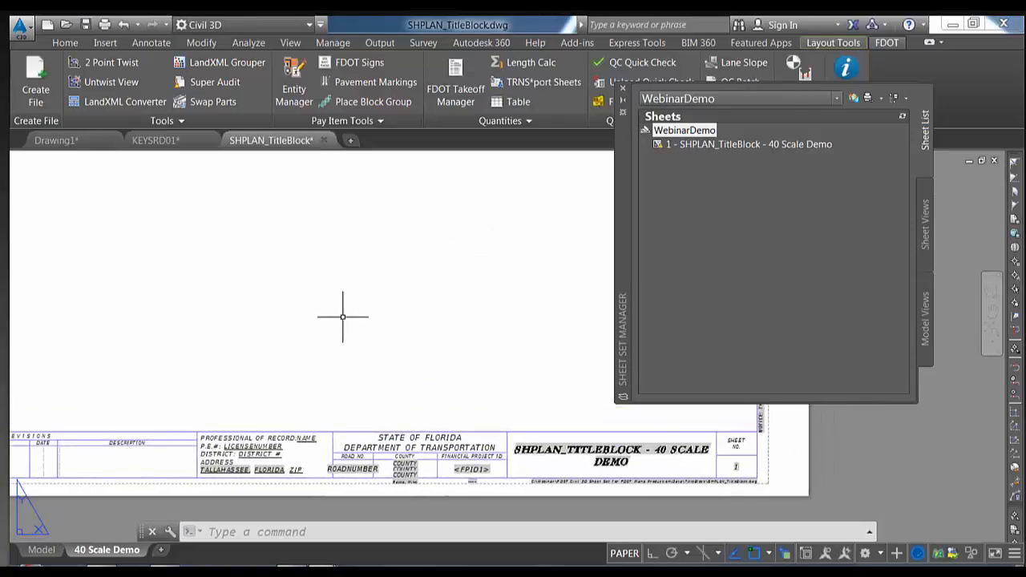
{"action": "scroll", "coordinate": [323, 316], "scroll_direction": "down", "scroll_amount": 2}
{"action": "middle_click_drag", "start_coordinate": [409, 267], "coordinate": [307, 488]}
{"action": "scroll", "coordinate": [440, 306], "scroll_direction": "up", "scroll_amount": 6}
{"action": "middle_click_drag", "start_coordinate": [439, 280], "coordinate": [372, 364]}
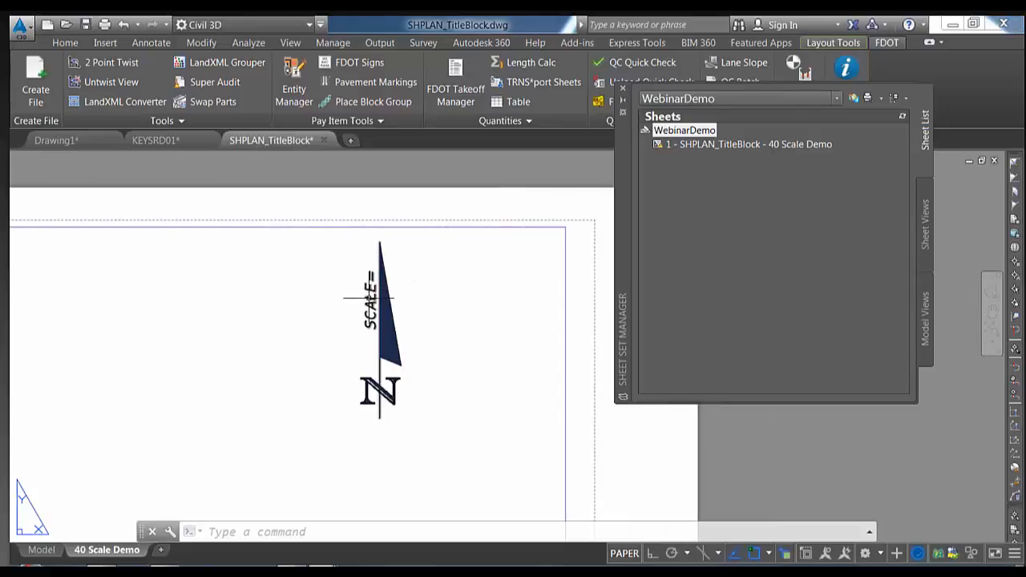
{"action": "middle_click_drag", "start_coordinate": [419, 291], "coordinate": [402, 272]}
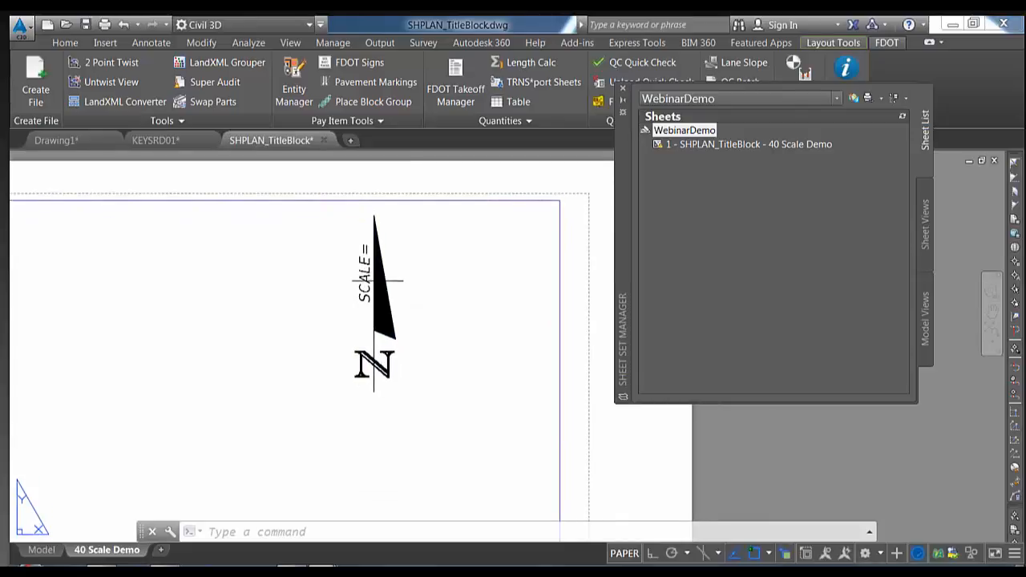
{"action": "left_click", "coordinate": [562, 256]}
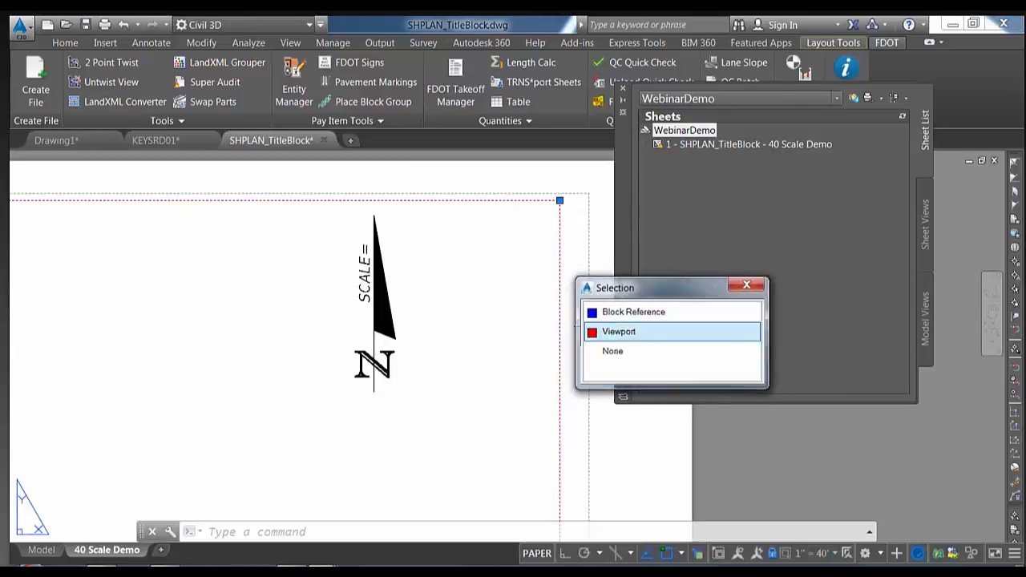
{"action": "left_click", "coordinate": [625, 331]}
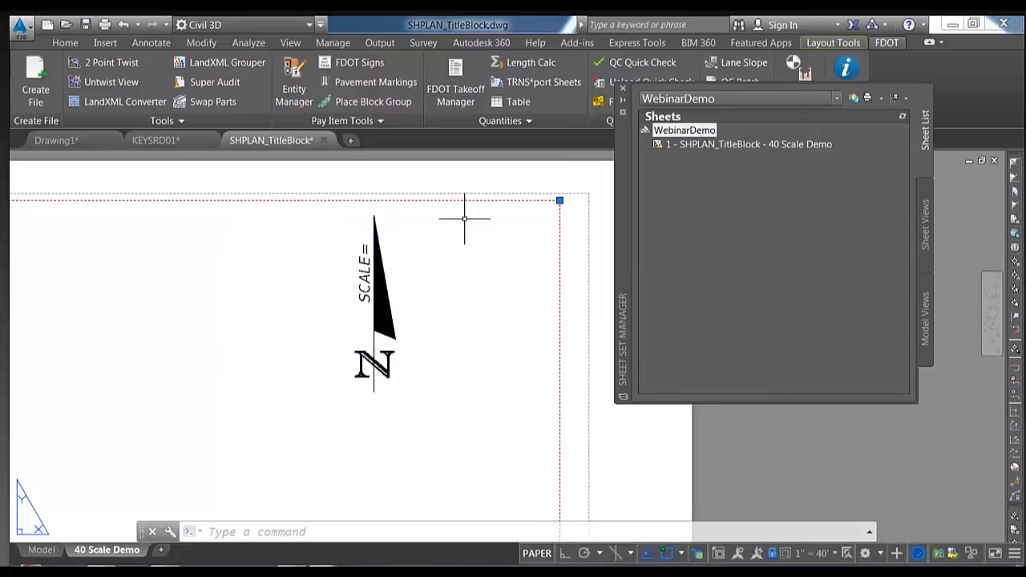
{"action": "key", "text": "Escape"}
{"action": "key", "text": "Escape"}
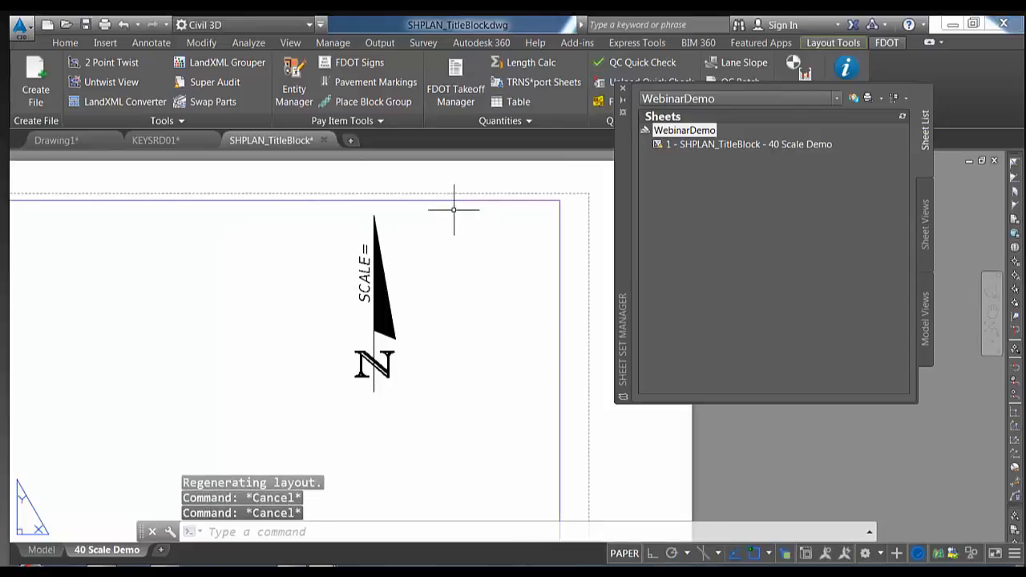
Open the north arrow's SCALE attribute and insert a field after SCALE= in its value
{"action": "double_click", "coordinate": [364, 271]}
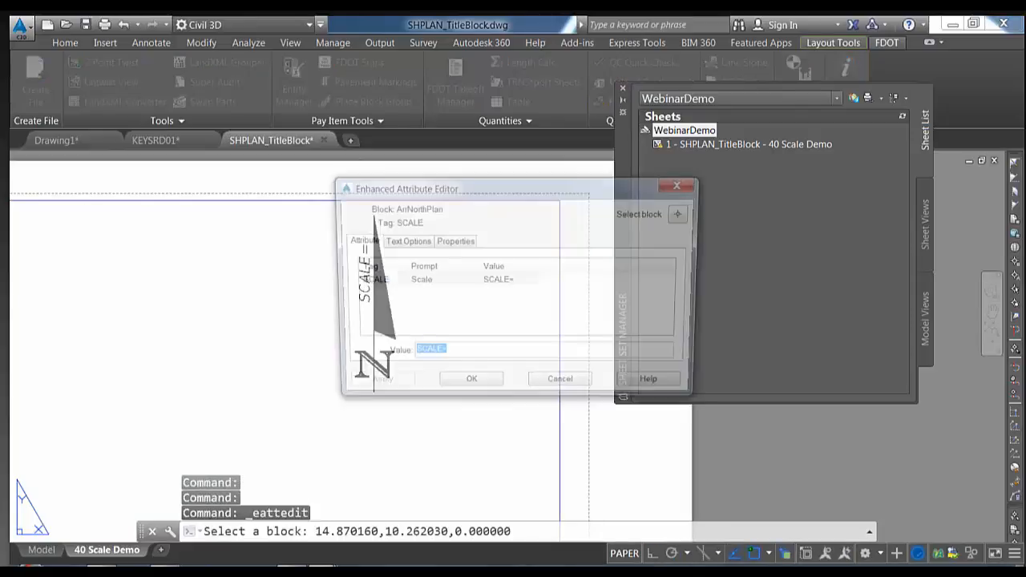
{"action": "left_click", "coordinate": [459, 355]}
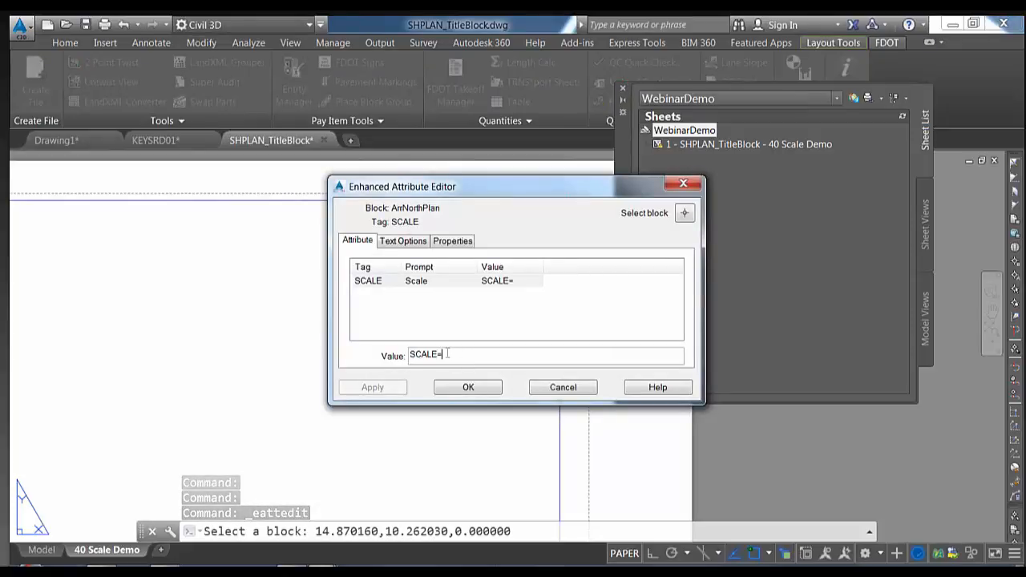
{"action": "right_click", "coordinate": [447, 354]}
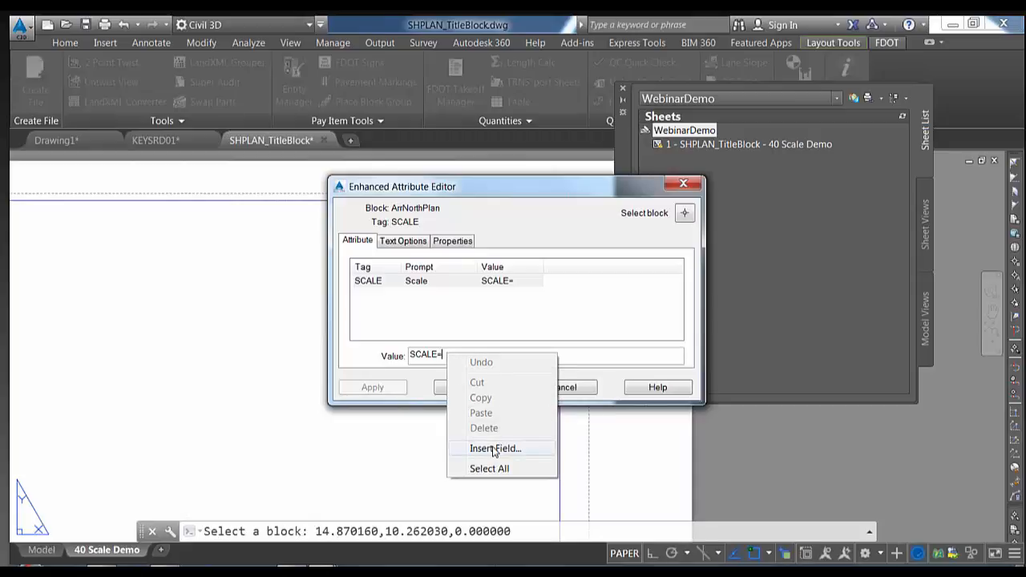
{"action": "left_click", "coordinate": [495, 449]}
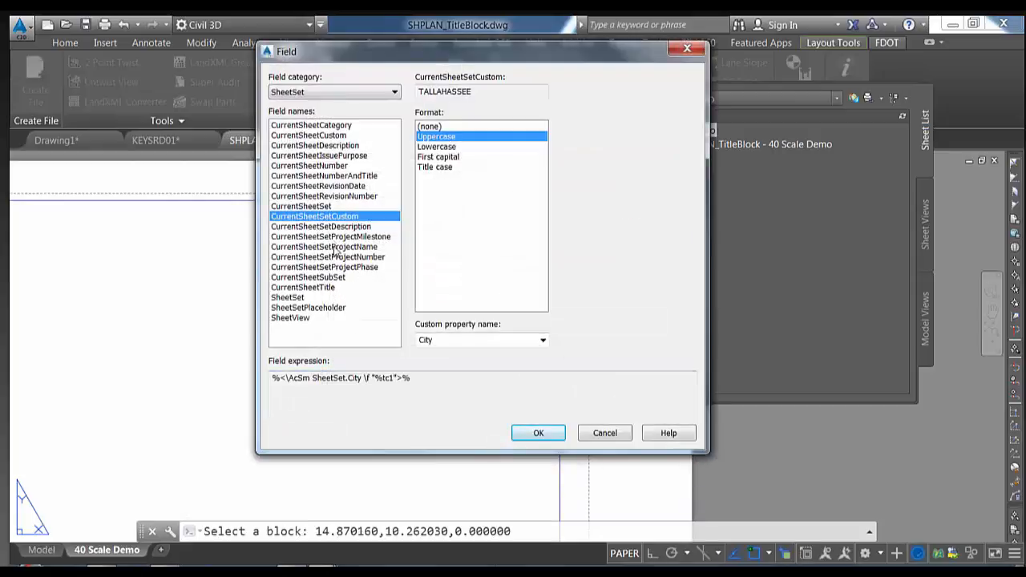
Choose the Object field under the Objects category and go pick its source object
{"action": "left_click", "coordinate": [323, 93]}
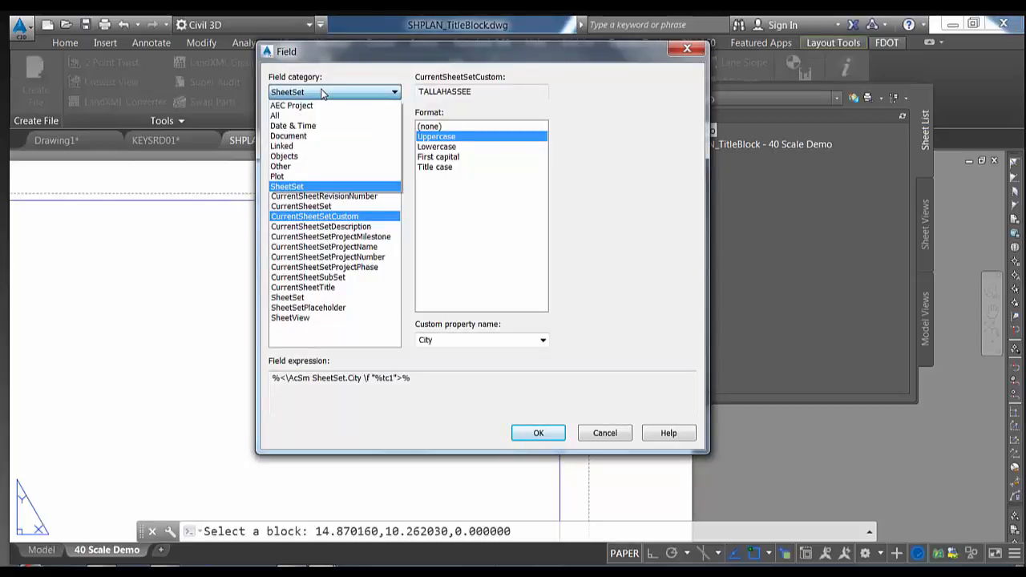
{"action": "left_click", "coordinate": [294, 157]}
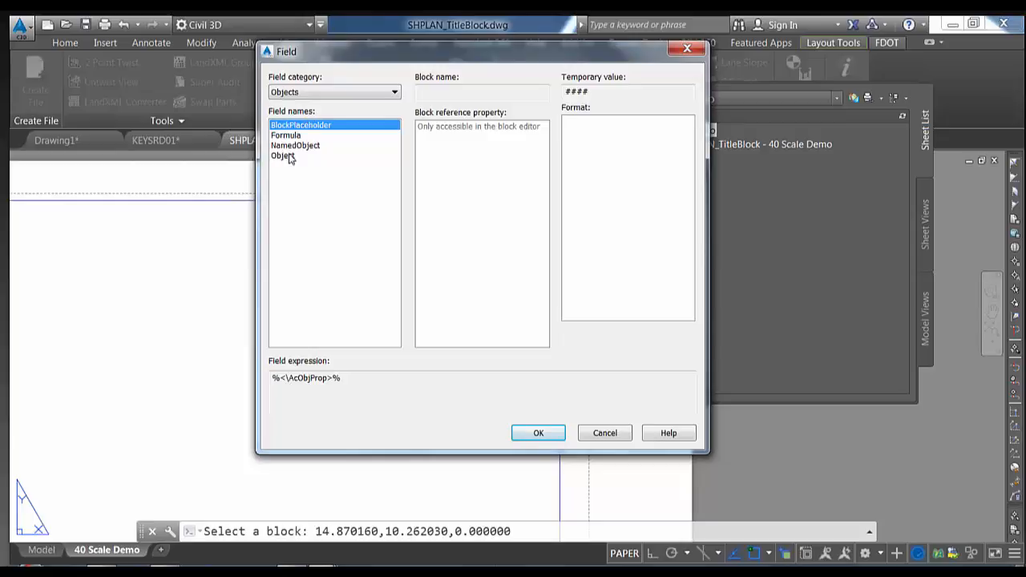
{"action": "left_click", "coordinate": [289, 157]}
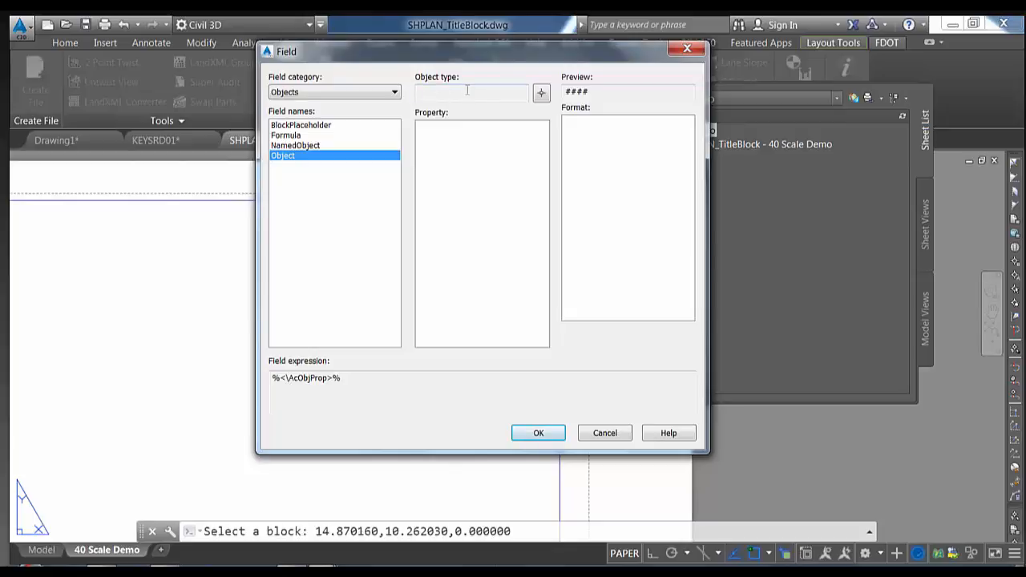
{"action": "left_click", "coordinate": [541, 94]}
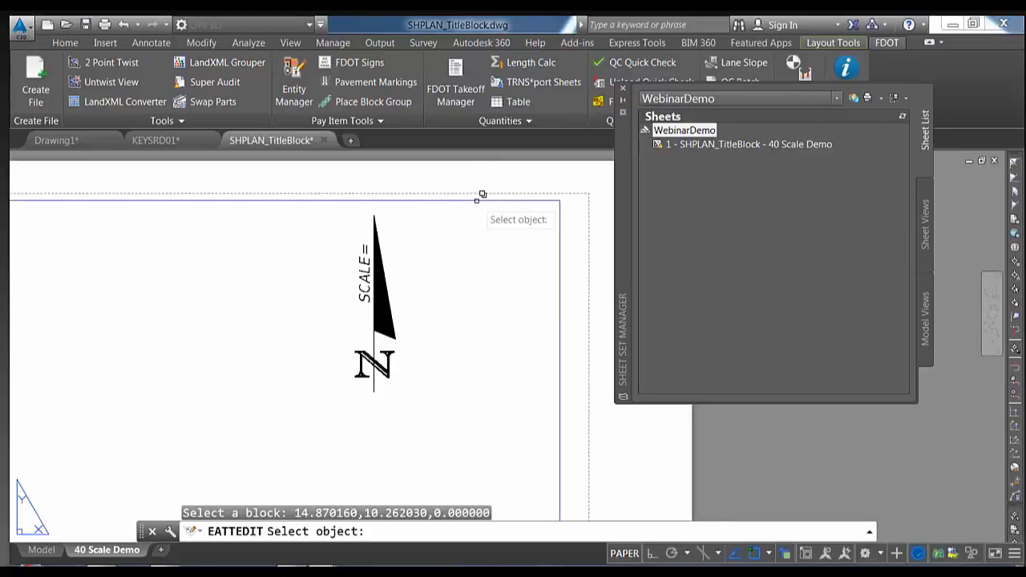
Link the field to the viewport's Standard scale in Uppercase, so SCALE reads 1" = 40'
{"action": "left_click", "coordinate": [482, 194]}
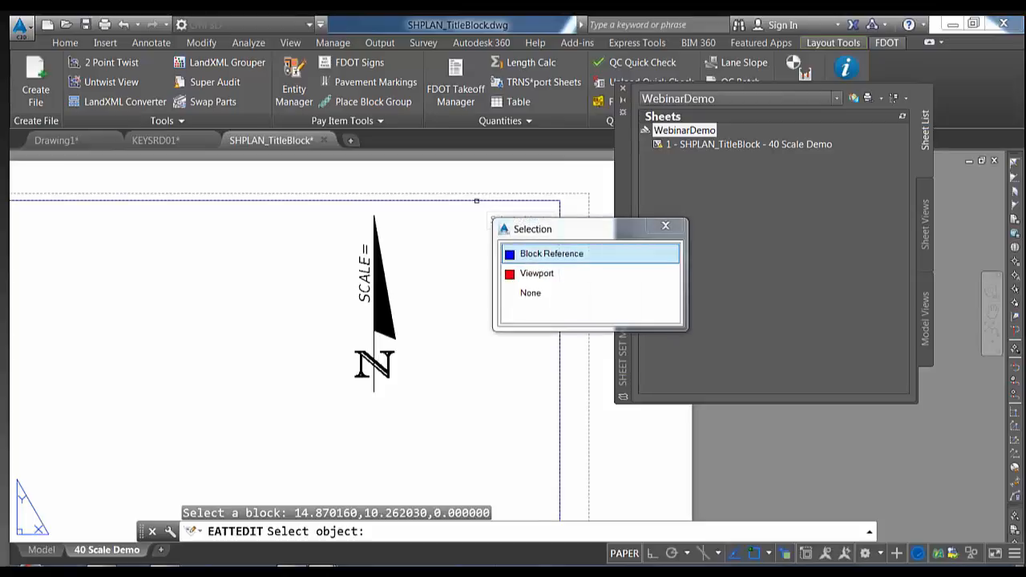
{"action": "left_click", "coordinate": [530, 275]}
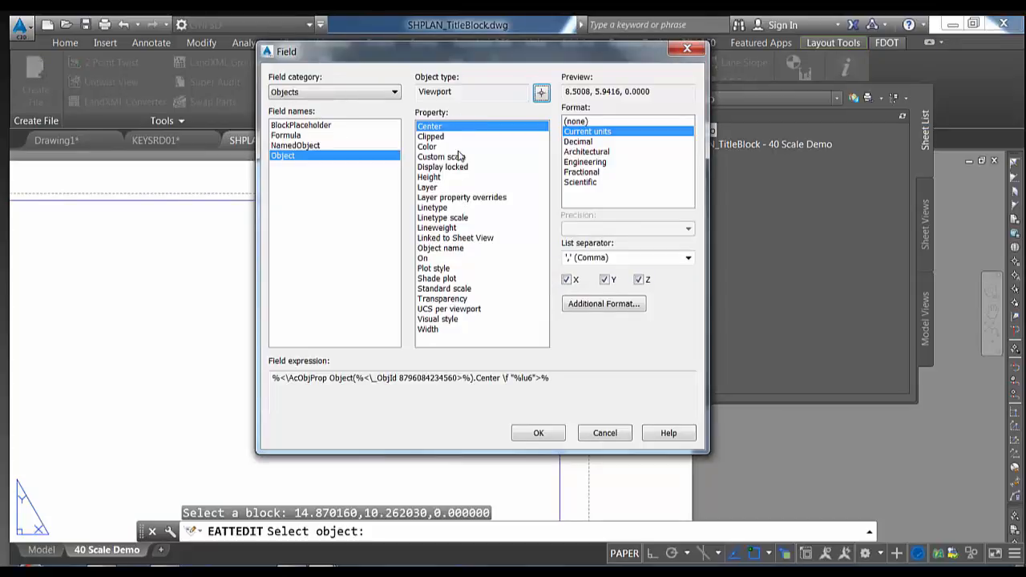
{"action": "left_click", "coordinate": [449, 288]}
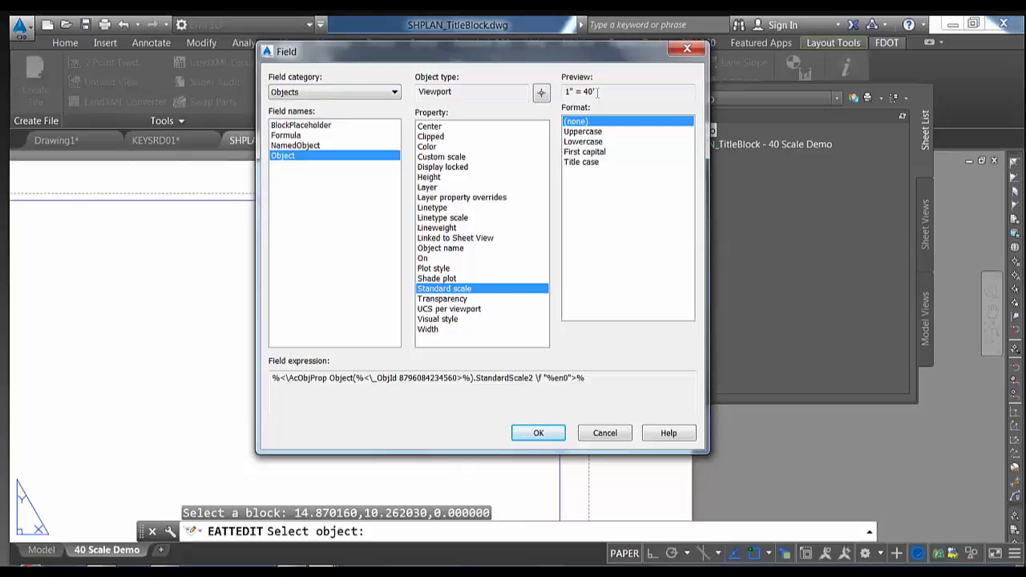
{"action": "left_click", "coordinate": [592, 132]}
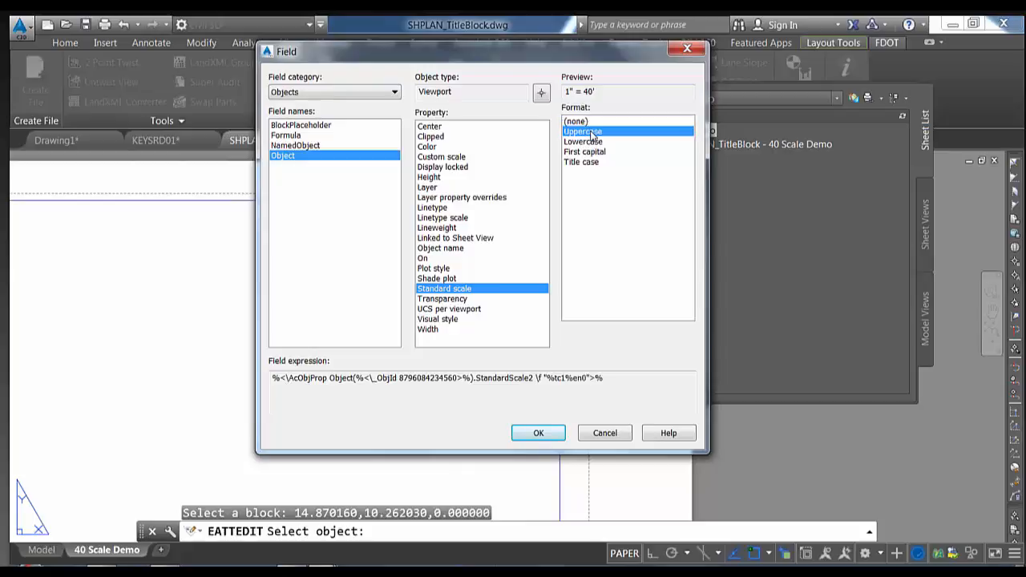
{"action": "left_click", "coordinate": [538, 434]}
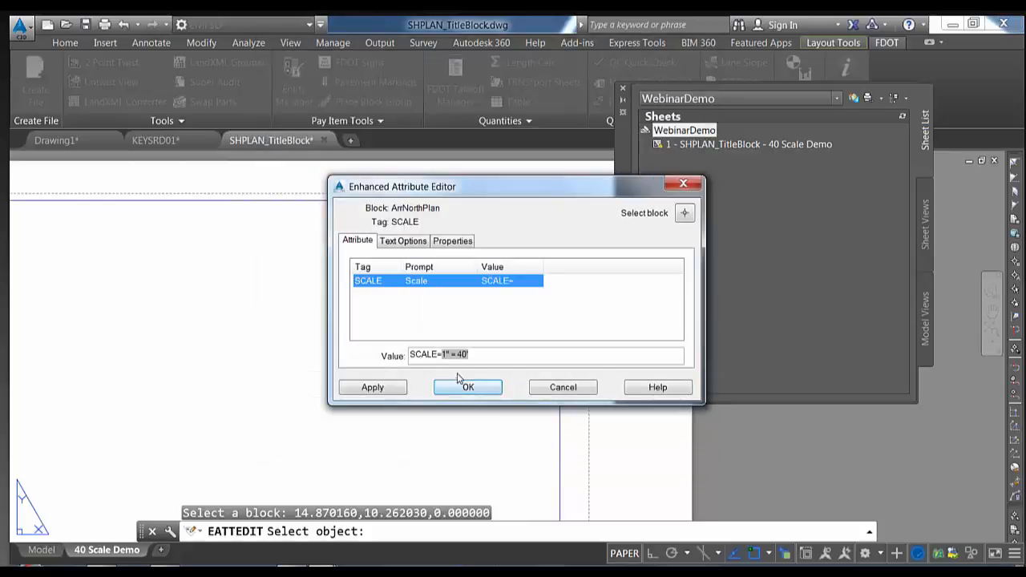
{"action": "left_click", "coordinate": [464, 389]}
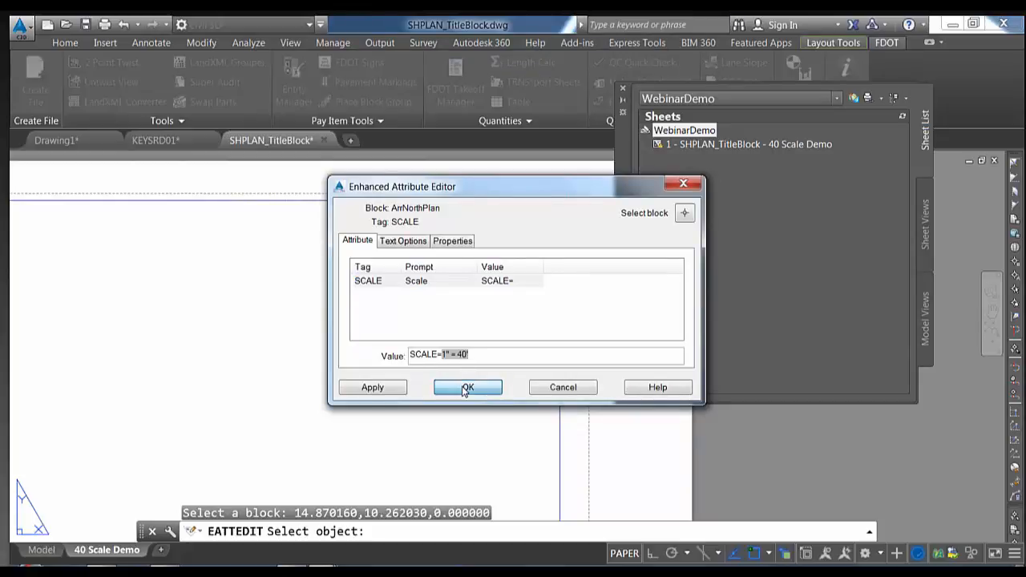
Change the viewport's scale to 1" = 20'
{"action": "middle_click_drag", "start_coordinate": [460, 361], "coordinate": [460, 390]}
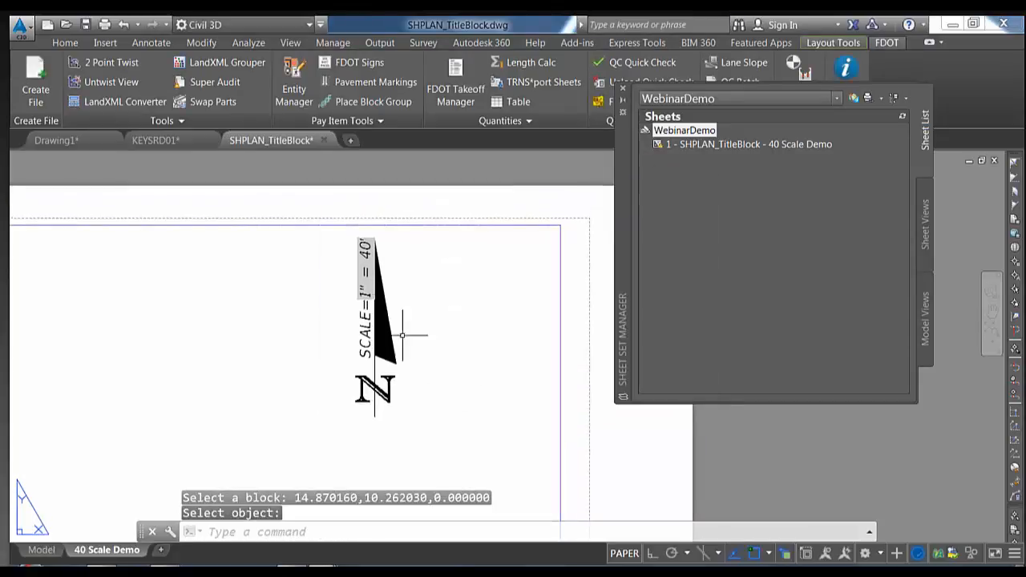
{"action": "left_click", "coordinate": [559, 321]}
{"action": "left_click", "coordinate": [616, 394]}
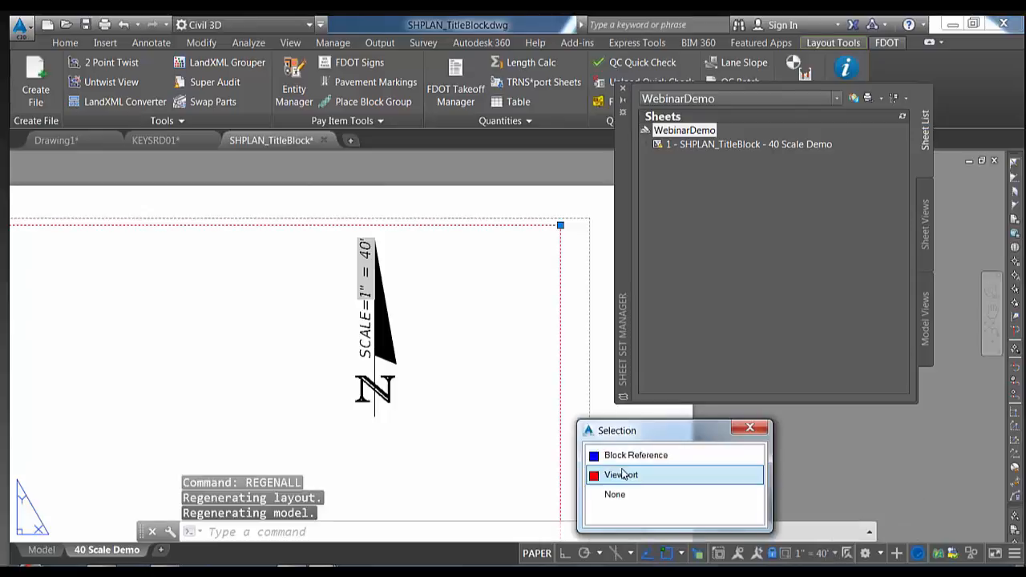
{"action": "left_click", "coordinate": [622, 472]}
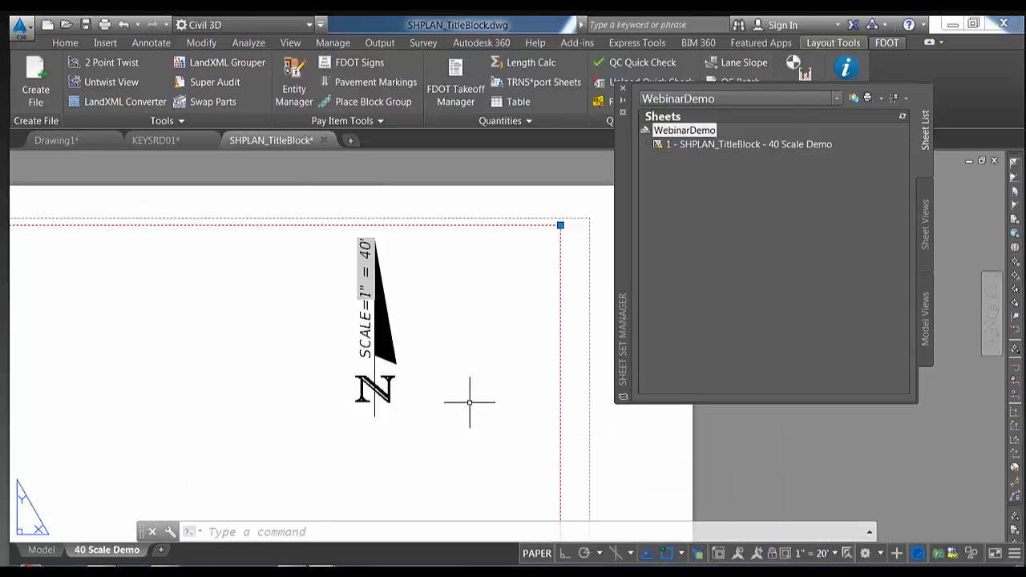
{"action": "key", "text": "Escape"}
Regenerate so the north arrow label updates to SCALE=1" = 20'
{"action": "type", "text": "RE"}
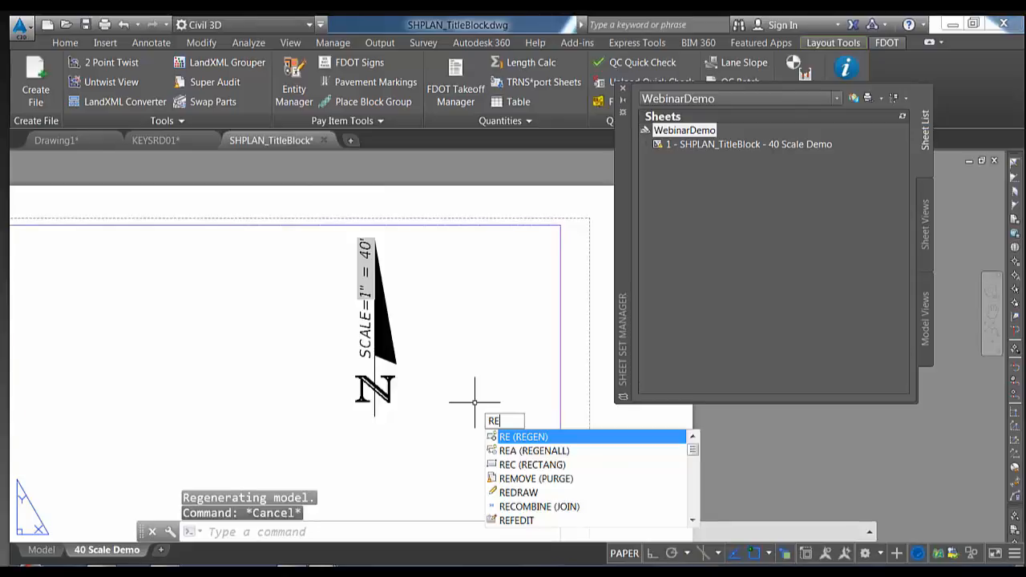
{"action": "key", "text": "Return"}
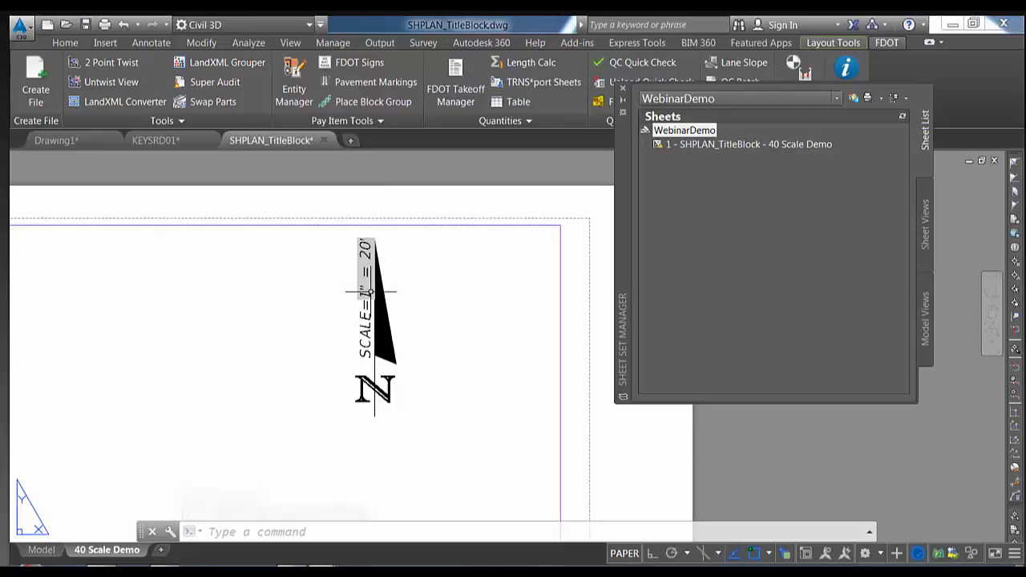
{"action": "scroll", "coordinate": [366, 291], "scroll_direction": "down", "scroll_amount": 2}
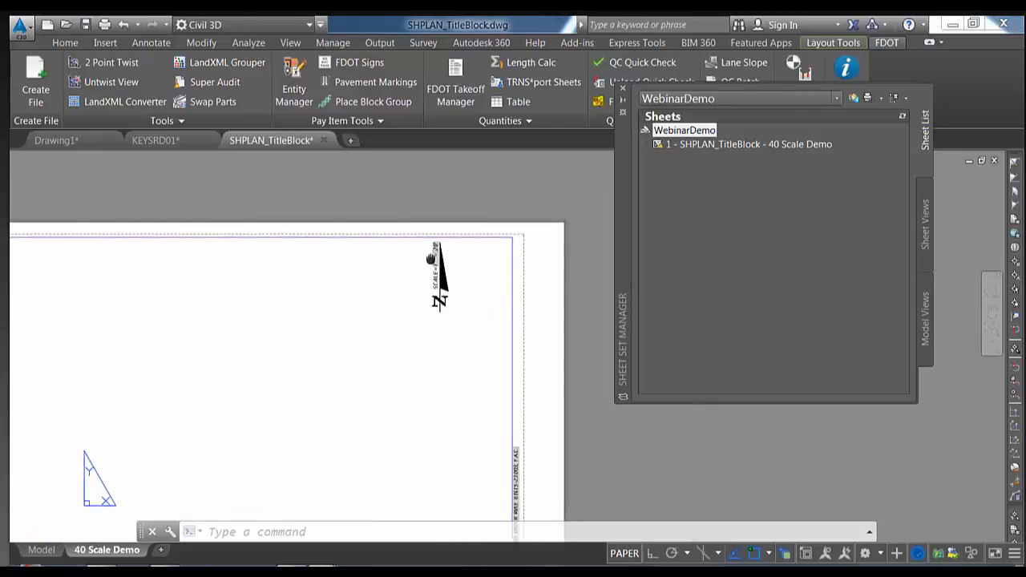
{"action": "middle_click_drag", "start_coordinate": [370, 303], "coordinate": [477, 261]}
{"action": "middle_click_drag", "start_coordinate": [415, 284], "coordinate": [501, 261]}
{"action": "middle_click_drag", "start_coordinate": [400, 283], "coordinate": [489, 252]}
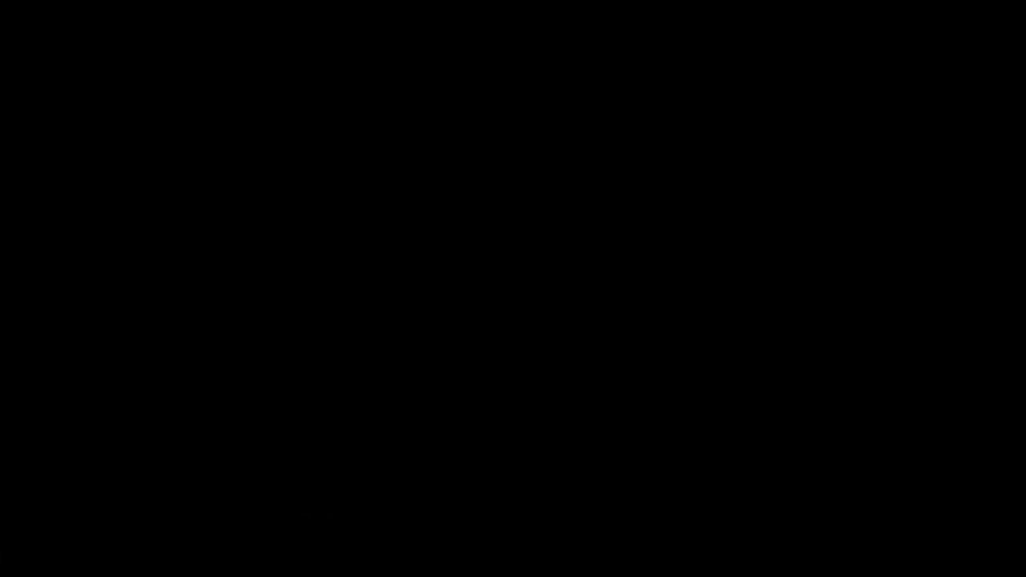